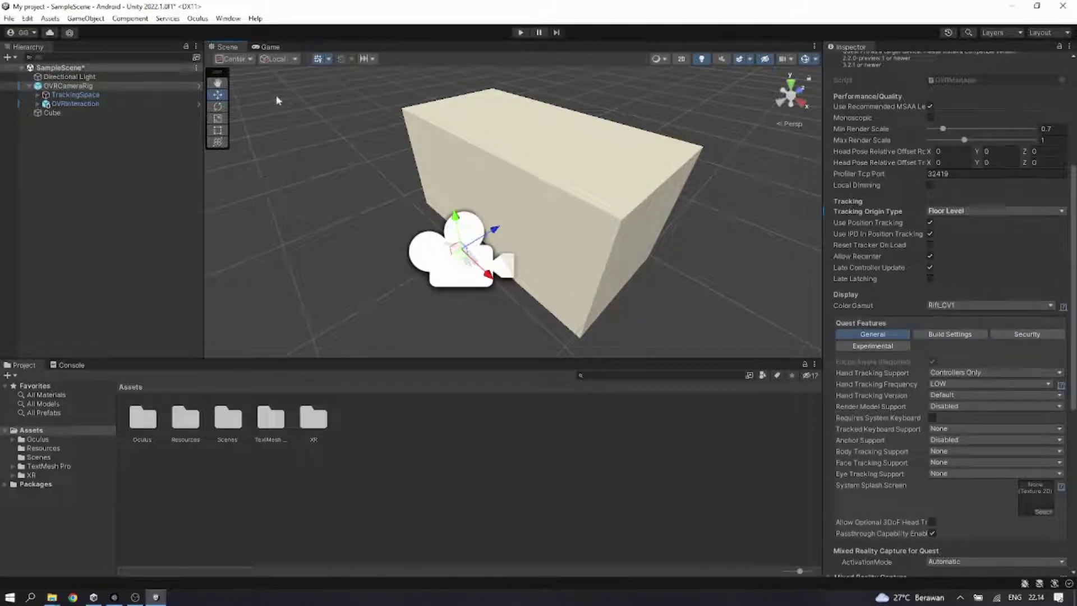
Step: Check the cube's component properties, and review the XR Plug-in Management and Oculus pages in the Project Settings
click(110, 116)
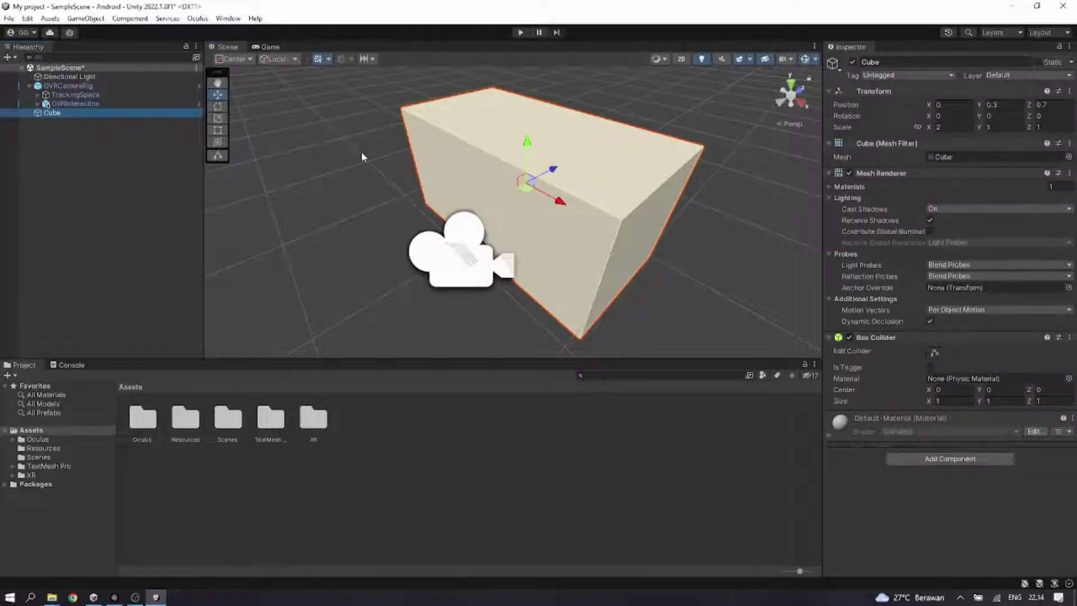
middle_drag(370, 170, 356, 158)
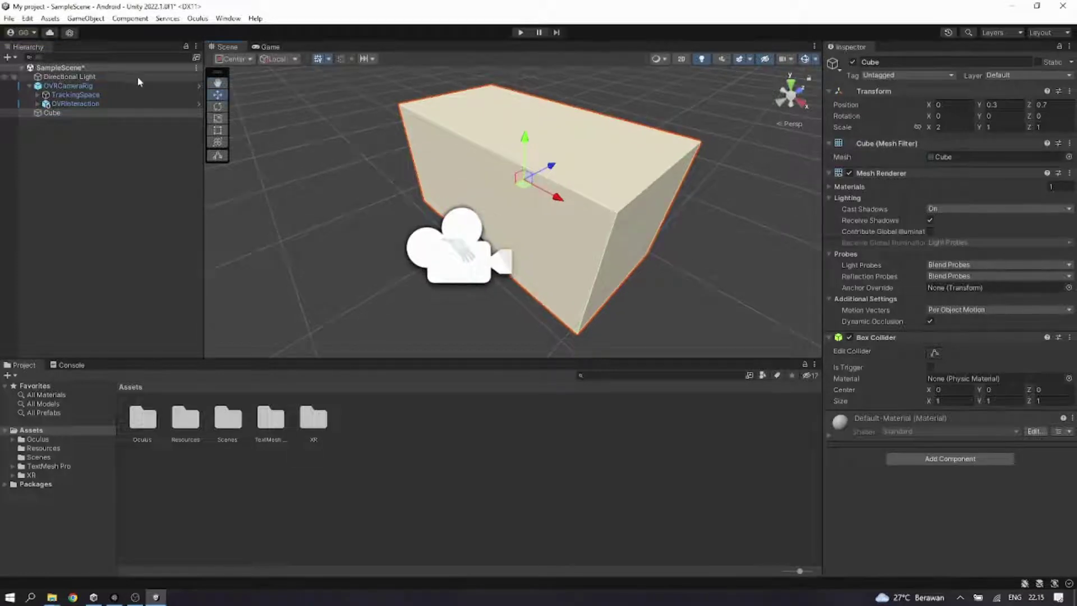
click(33, 19)
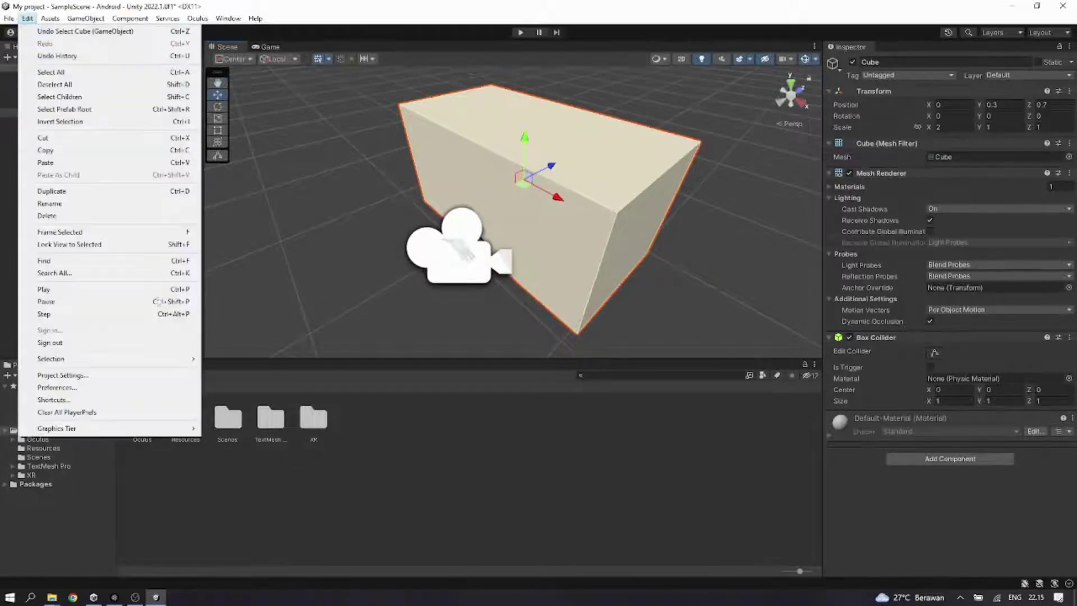
click(175, 379)
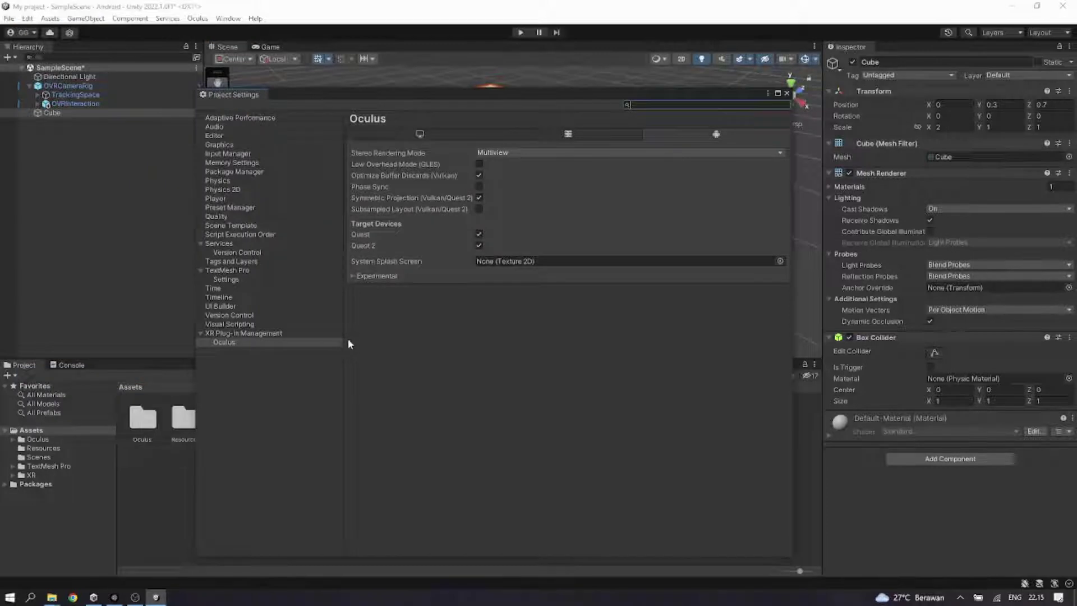
click(313, 334)
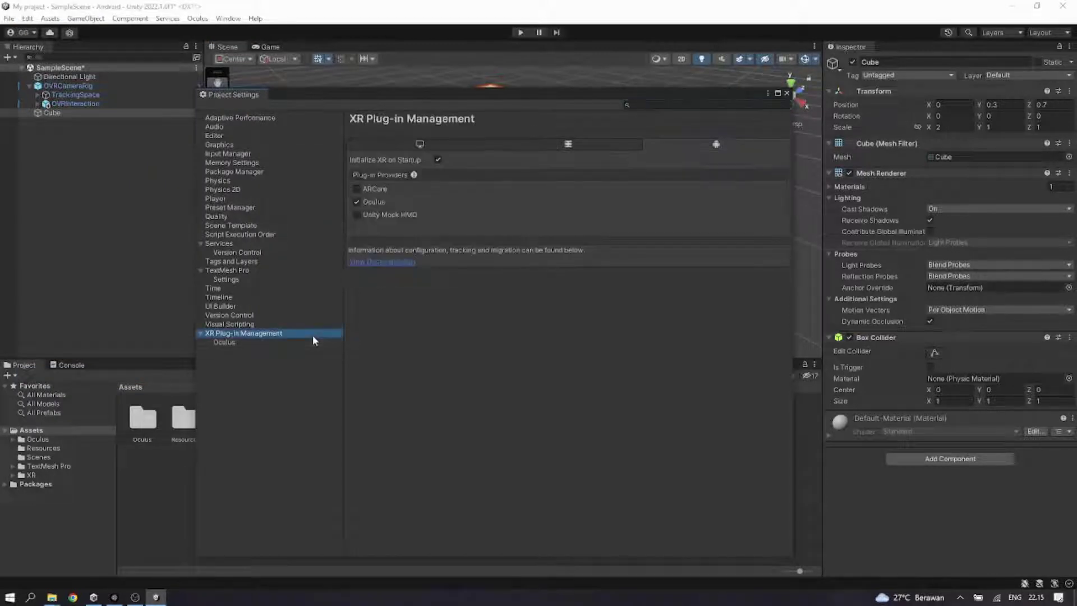
click(311, 342)
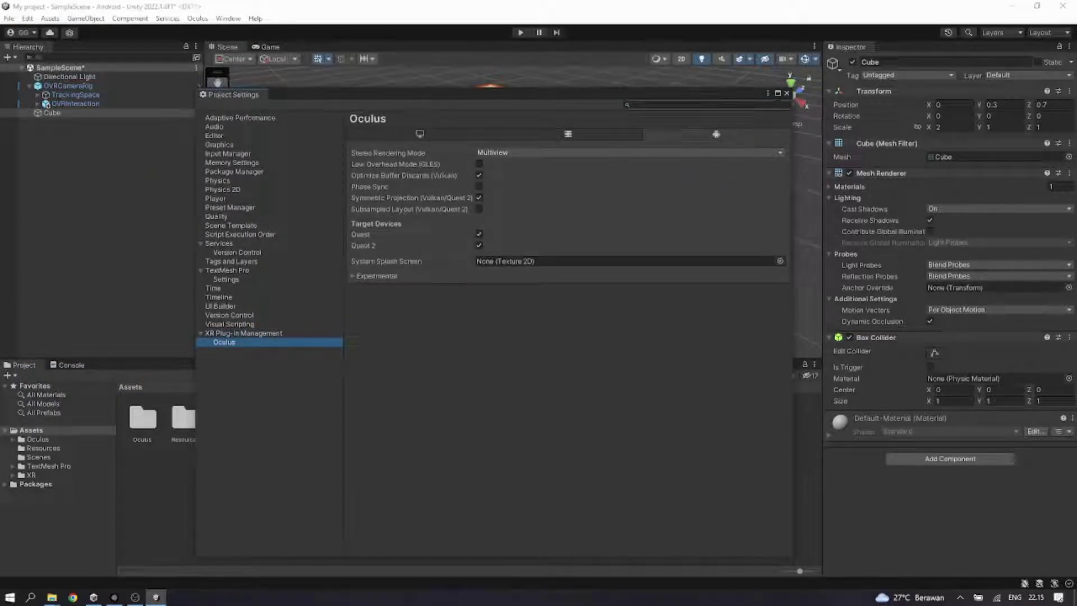
click(786, 93)
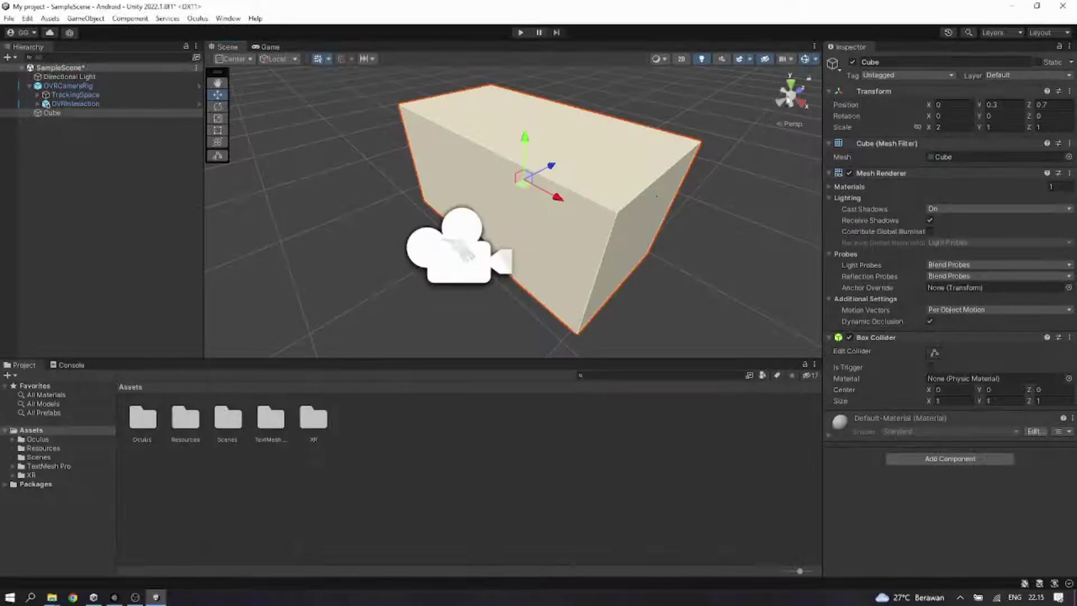
click(693, 267)
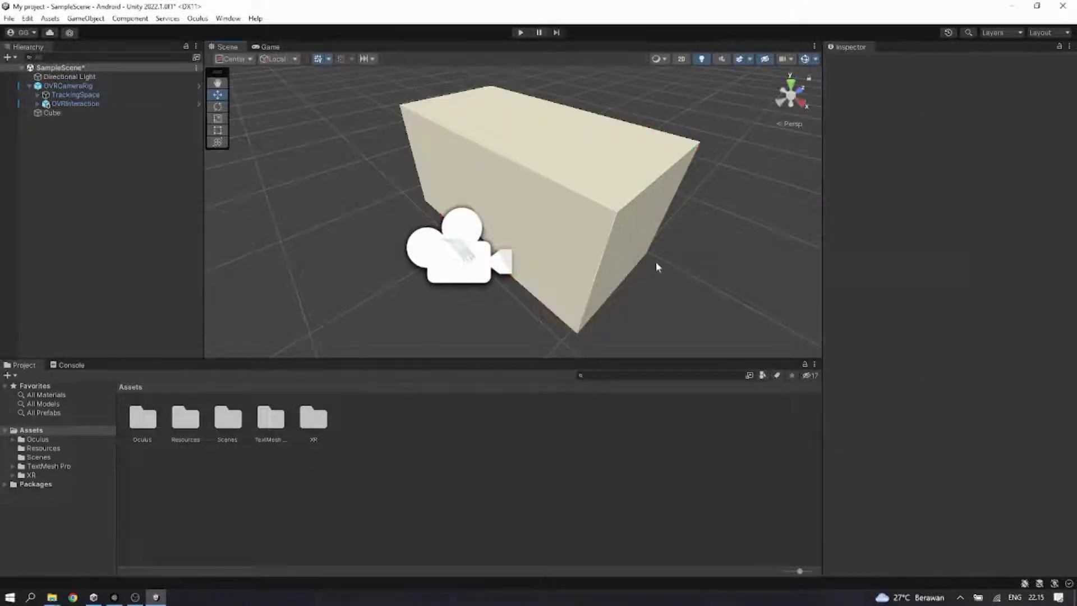
Step: Review OVRCameraRig's tracking origin, Quest features, Insight Passthrough and OVR Passthrough Layer settings
click(136, 89)
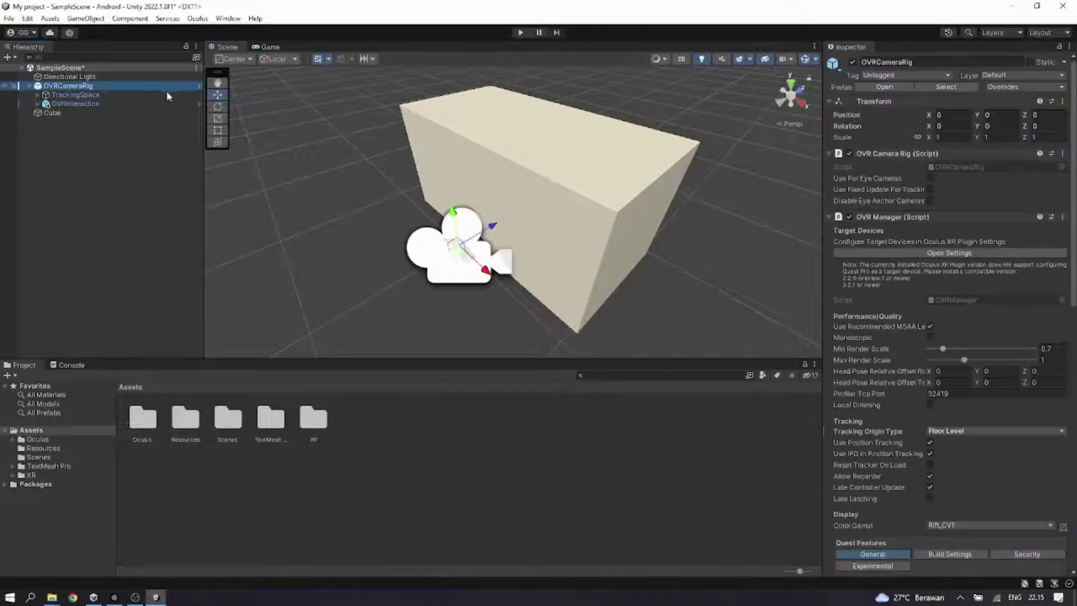
scroll(913, 278, down, 10)
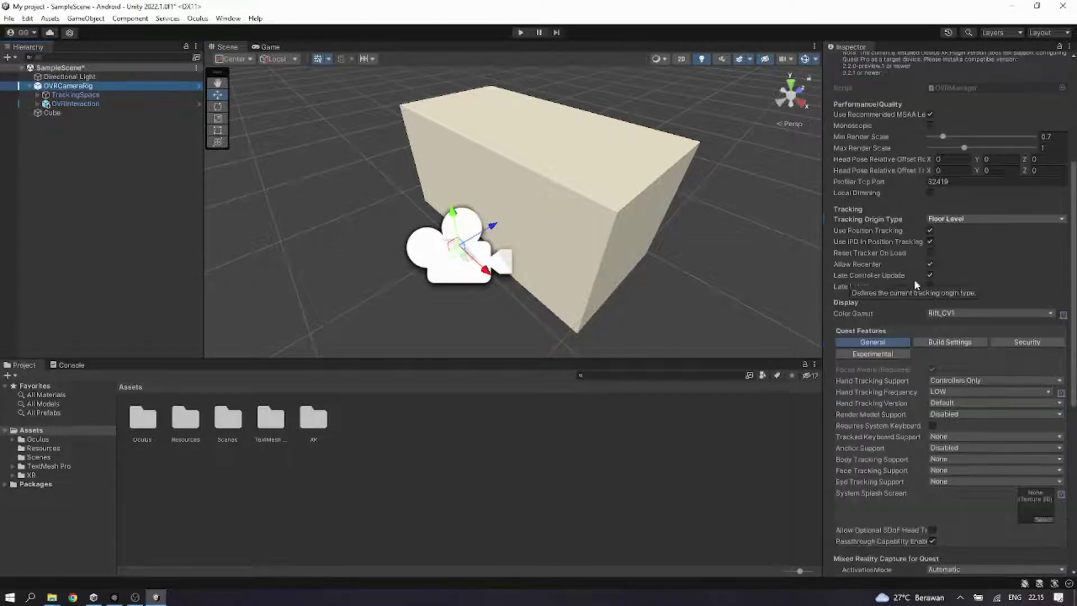
scroll(913, 284, down, 2)
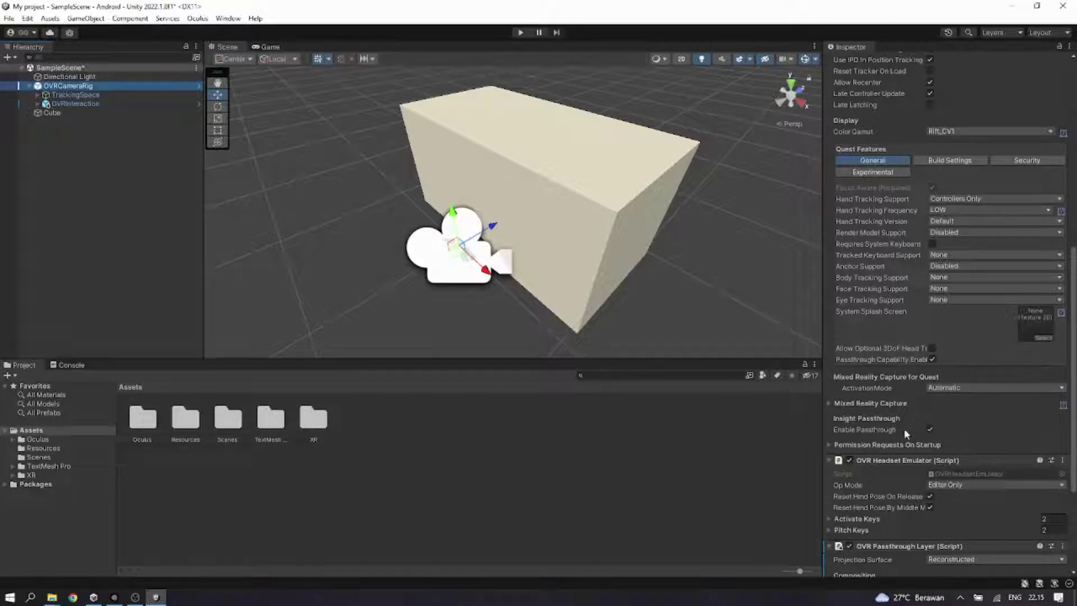
scroll(909, 429, down, 4)
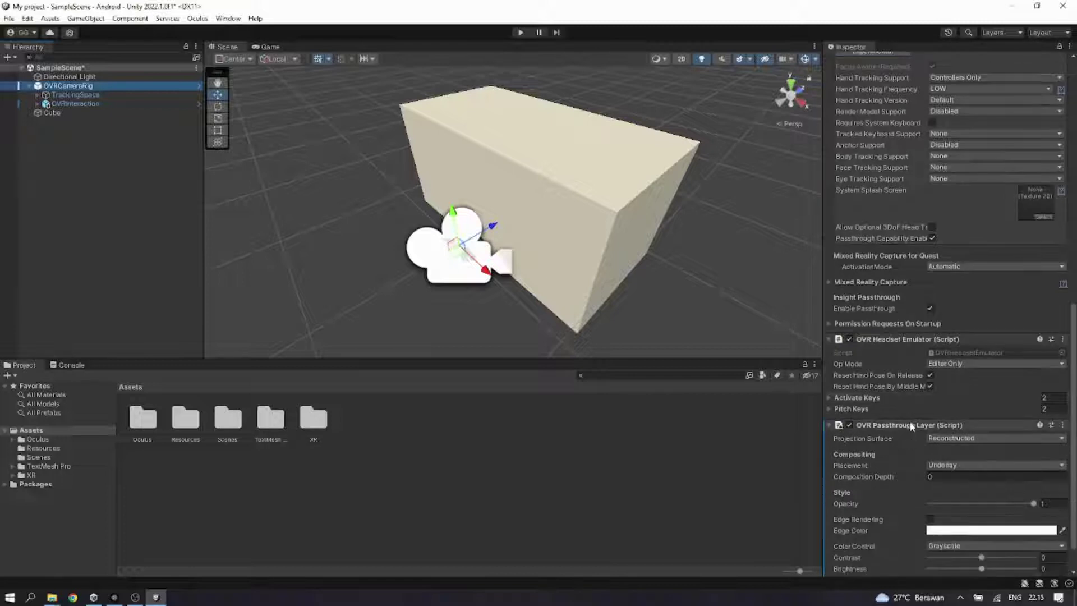
scroll(911, 427, down, 2)
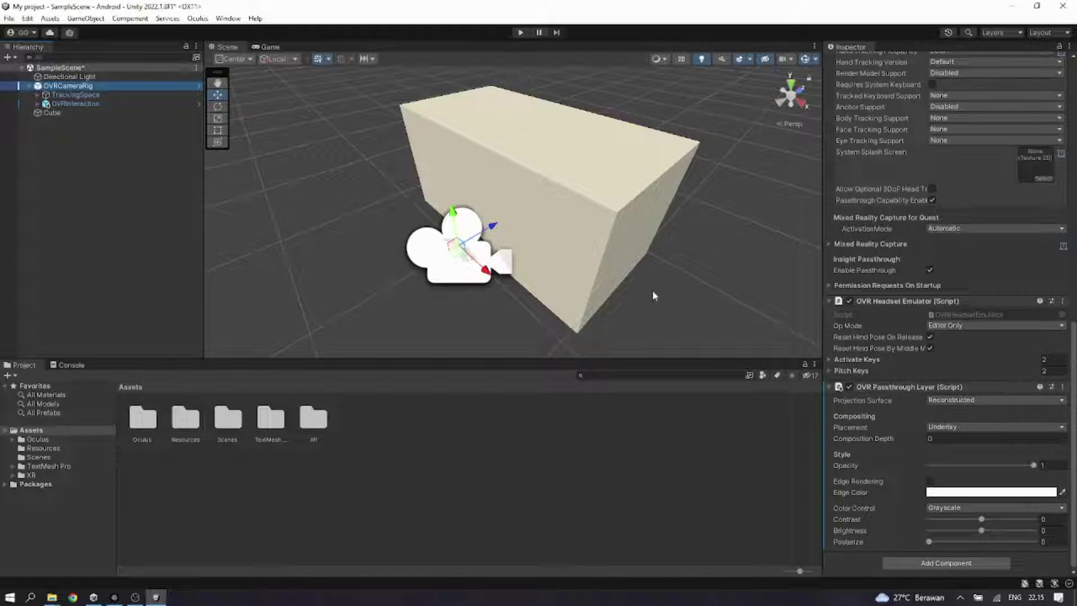
middle_drag(649, 296, 693, 282)
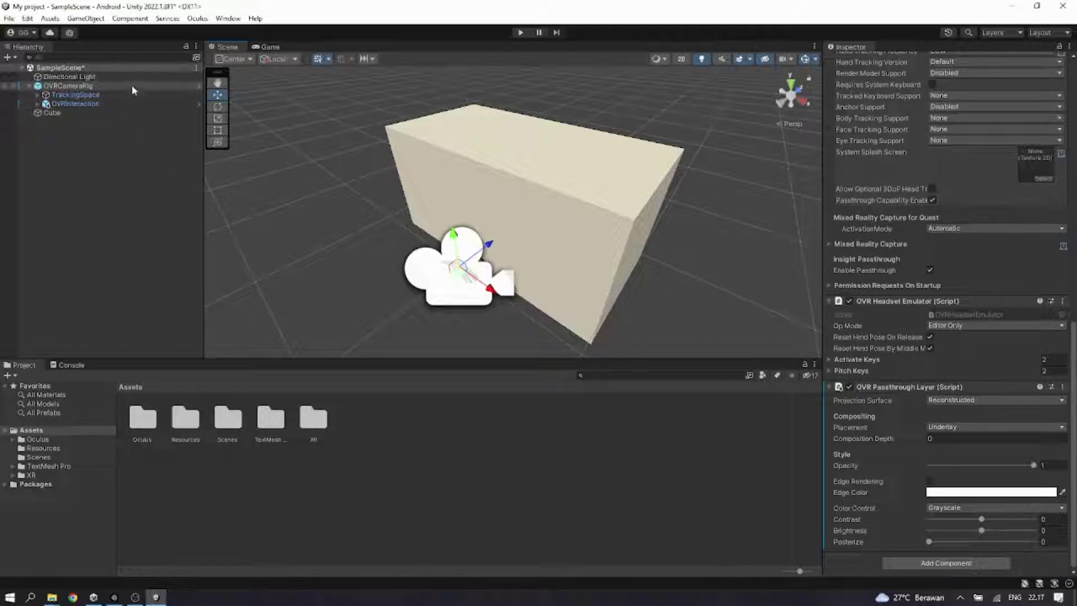
Step: Set Hand Tracking Support to Controllers And Hands in the OVR Manager's general Quest features
scroll(923, 228, up, 1)
scroll(922, 227, up, 4)
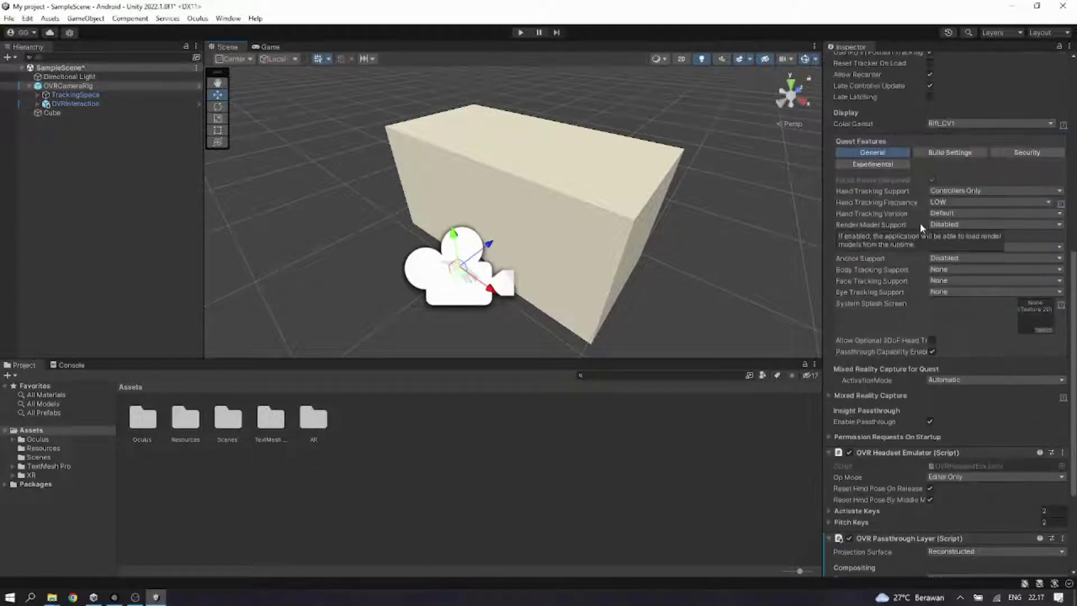
scroll(873, 225, up, 2)
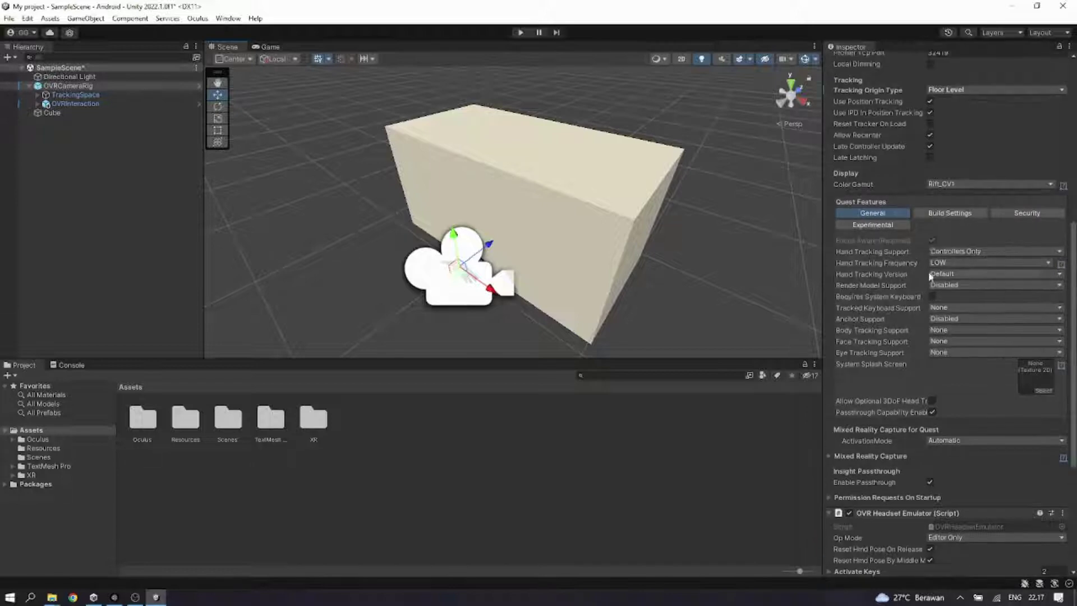
scroll(880, 129, up, 5)
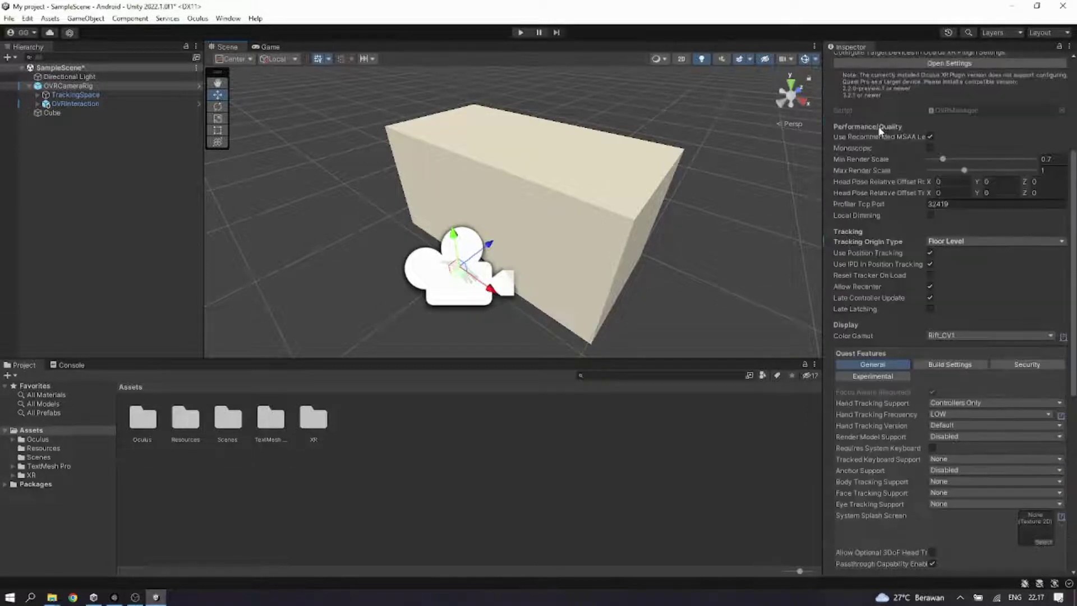
scroll(879, 131, up, 4)
scroll(879, 131, down, 9)
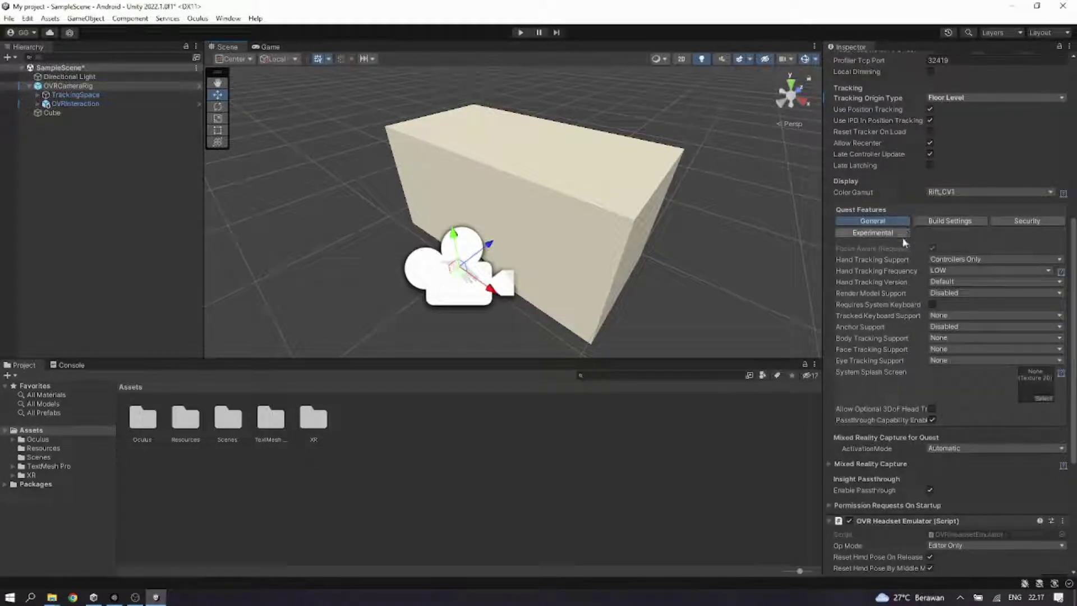
click(937, 260)
click(960, 284)
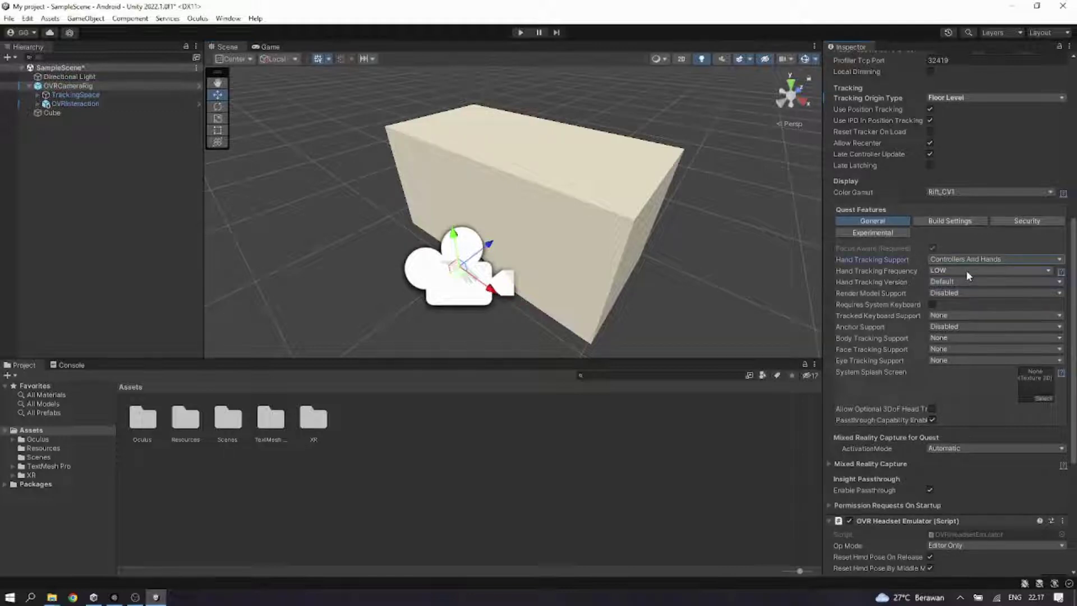
Step: Leave Hand Tracking Frequency at LOW and set Hand Tracking Version to V2 for OVRCameraRig
click(966, 270)
click(968, 275)
click(968, 276)
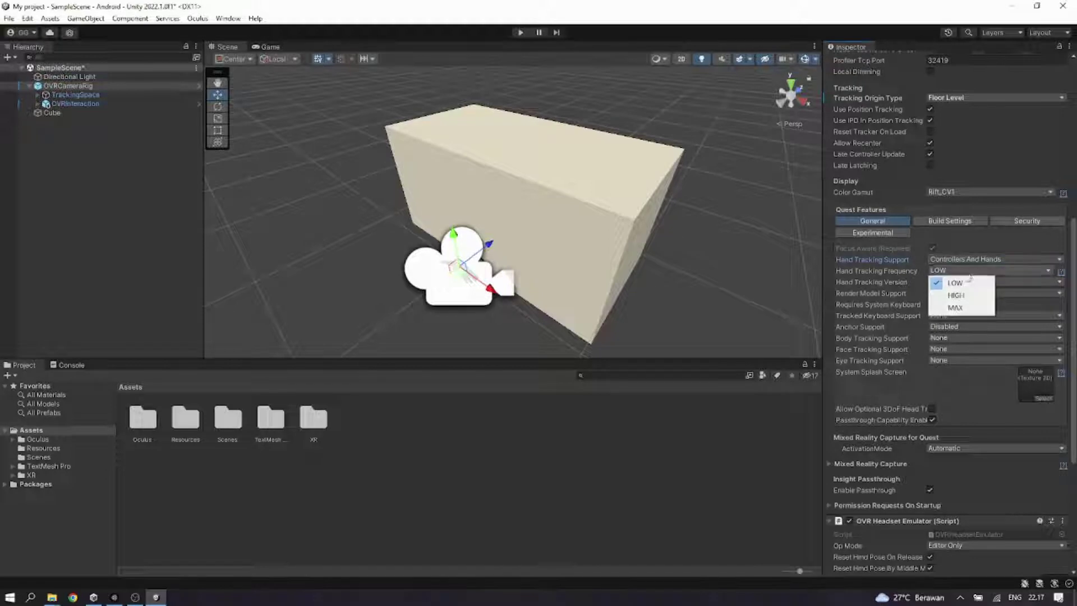
click(1007, 284)
click(1008, 284)
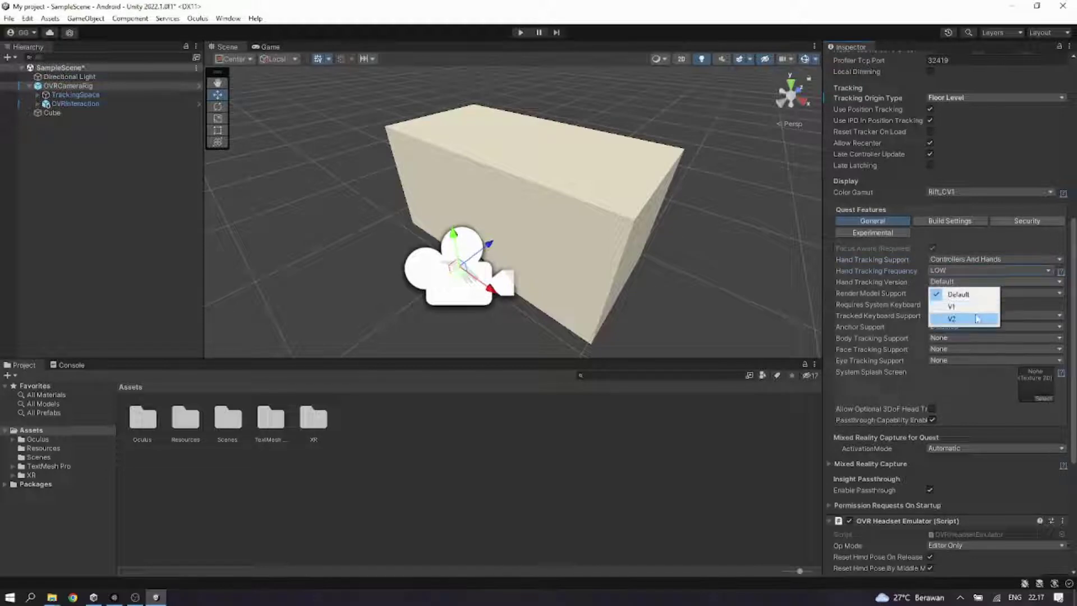
click(956, 319)
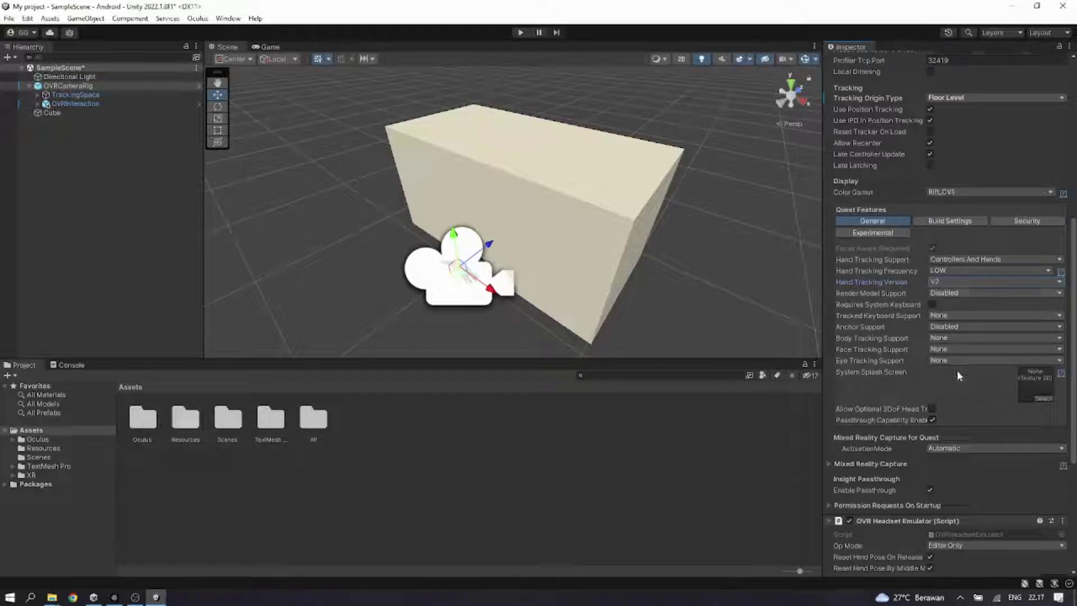
Step: Set Render Model Support to Enabled and Tracked Keyboard Support to Supported in the Quest features
click(966, 293)
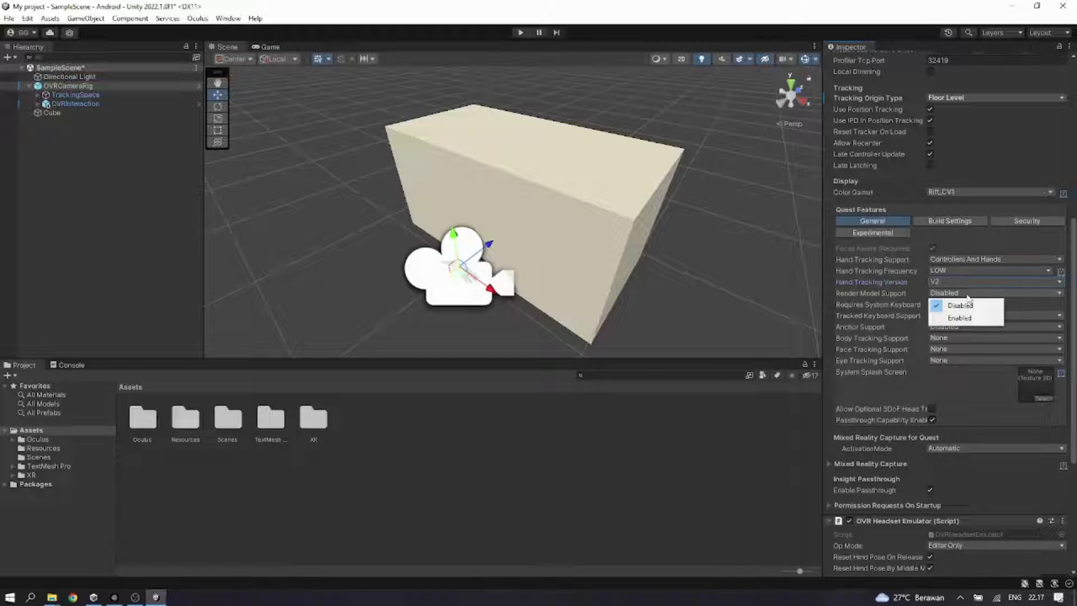
click(968, 318)
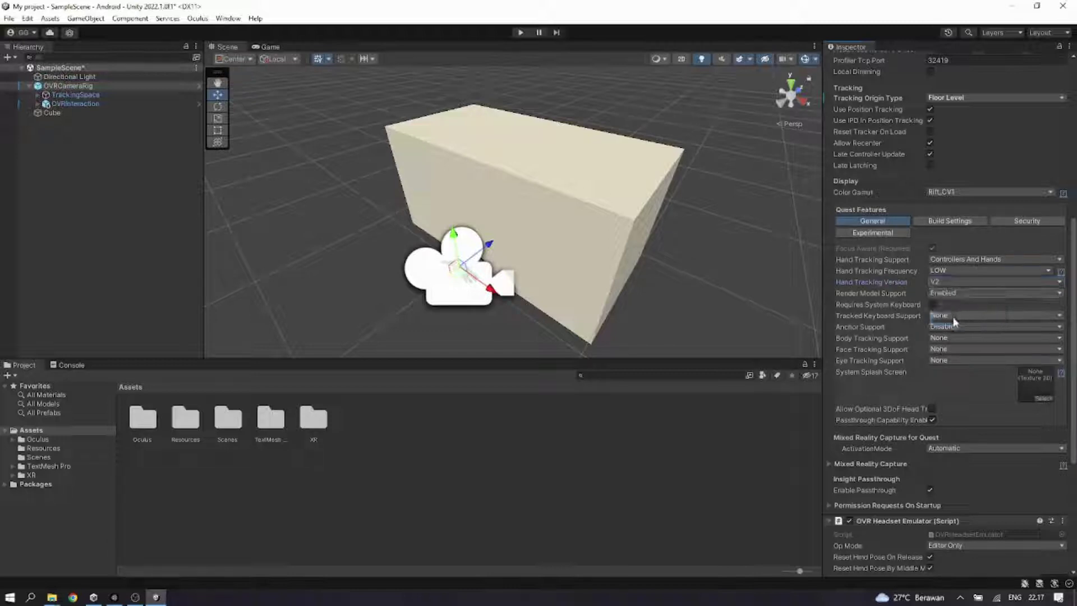
click(960, 315)
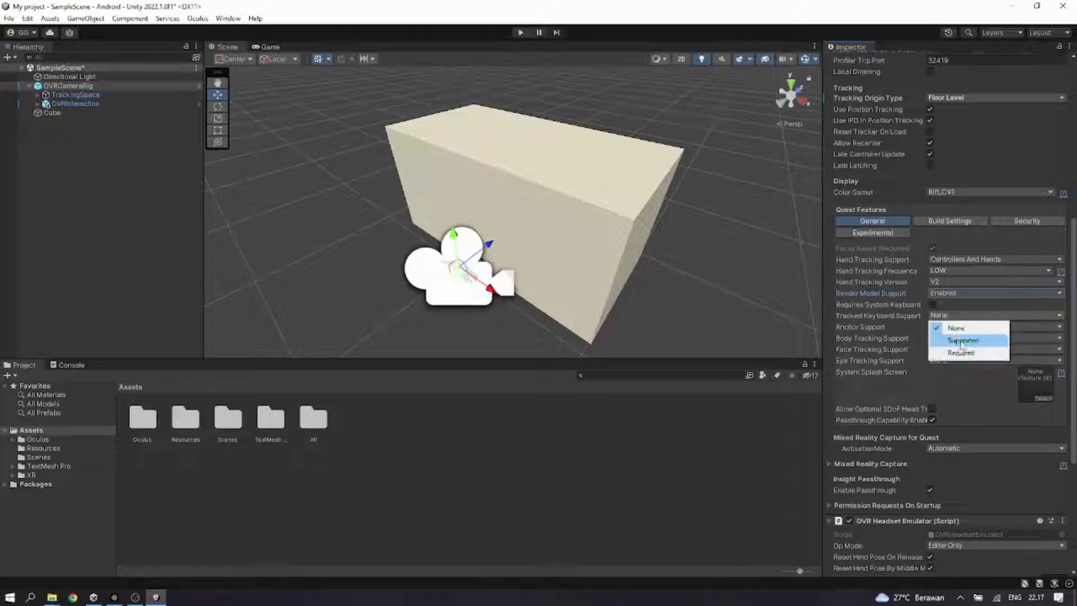
click(962, 340)
Step: Set Anchor Support to Enabled and Body Tracking Support to Supported in the Quest features
click(961, 328)
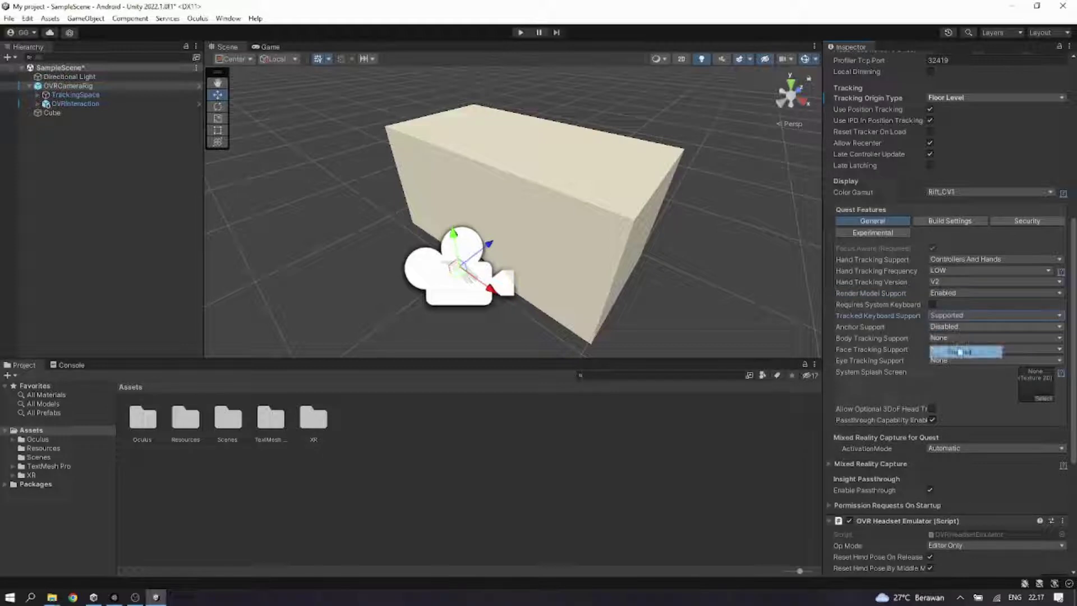
click(960, 350)
click(958, 338)
click(962, 362)
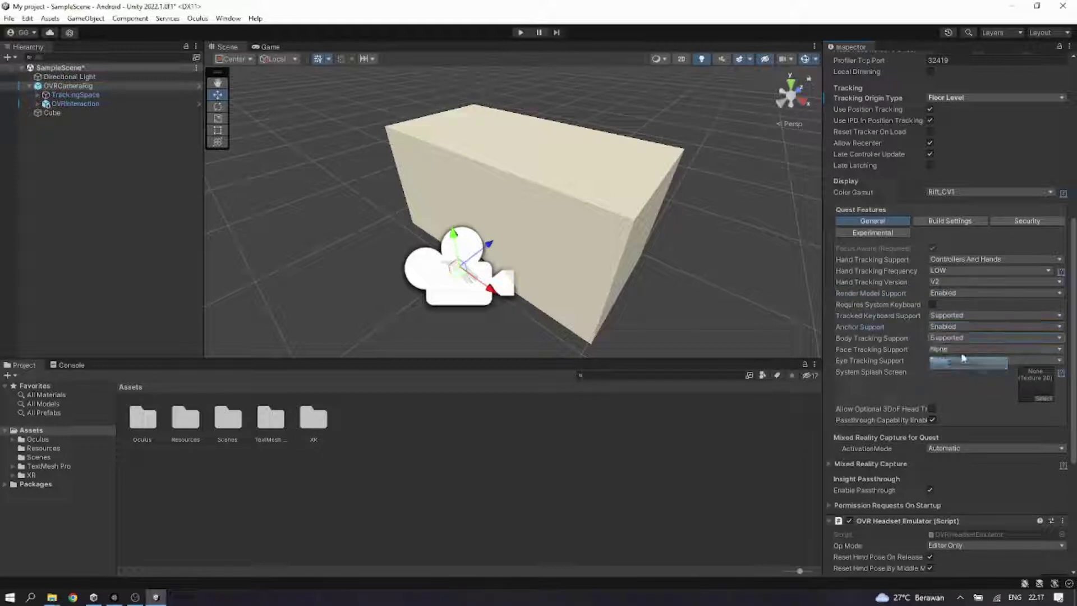
Step: Set both Face Tracking Support and Eye Tracking Support to Supported in the Quest features
click(959, 349)
click(964, 374)
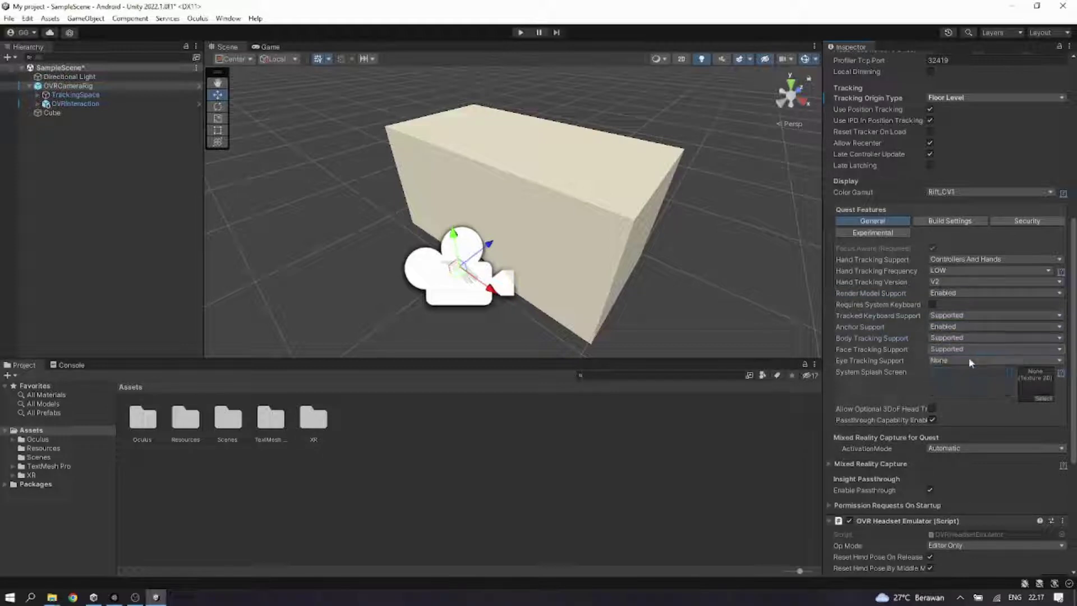
click(961, 360)
click(965, 386)
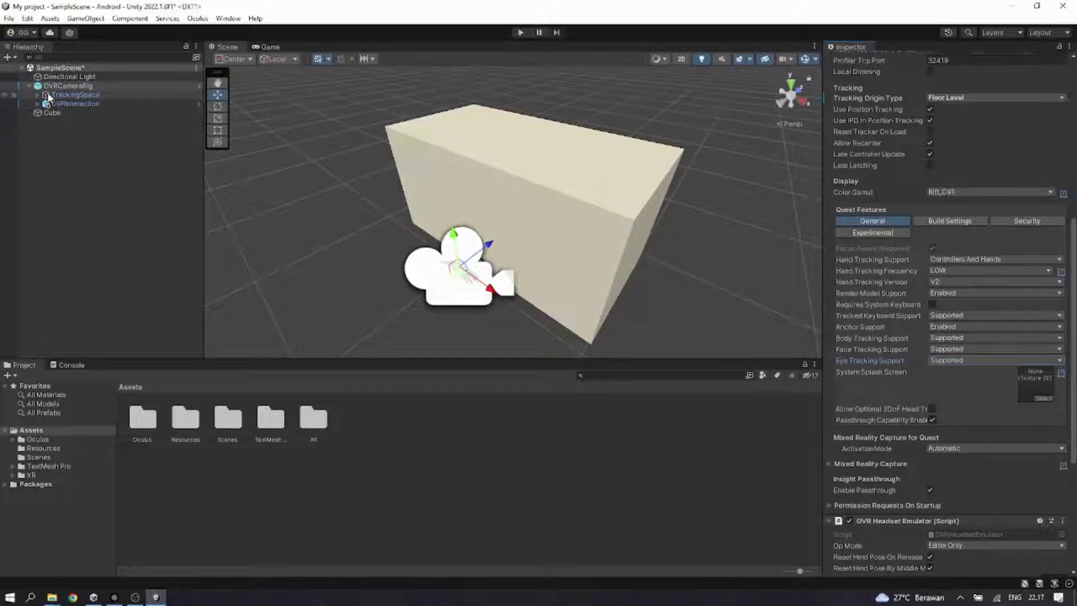
Step: Examine the TrackingSpace and OVRInteraction children of OVRCameraRig, including the eye, tracker and hand anchors inside TrackingSpace
click(72, 97)
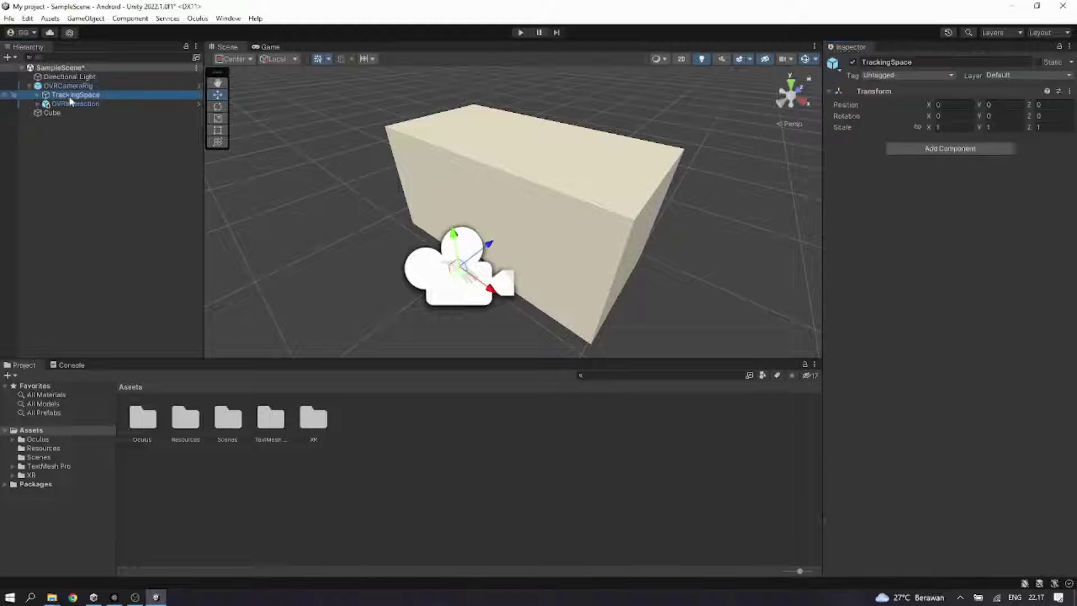
click(40, 105)
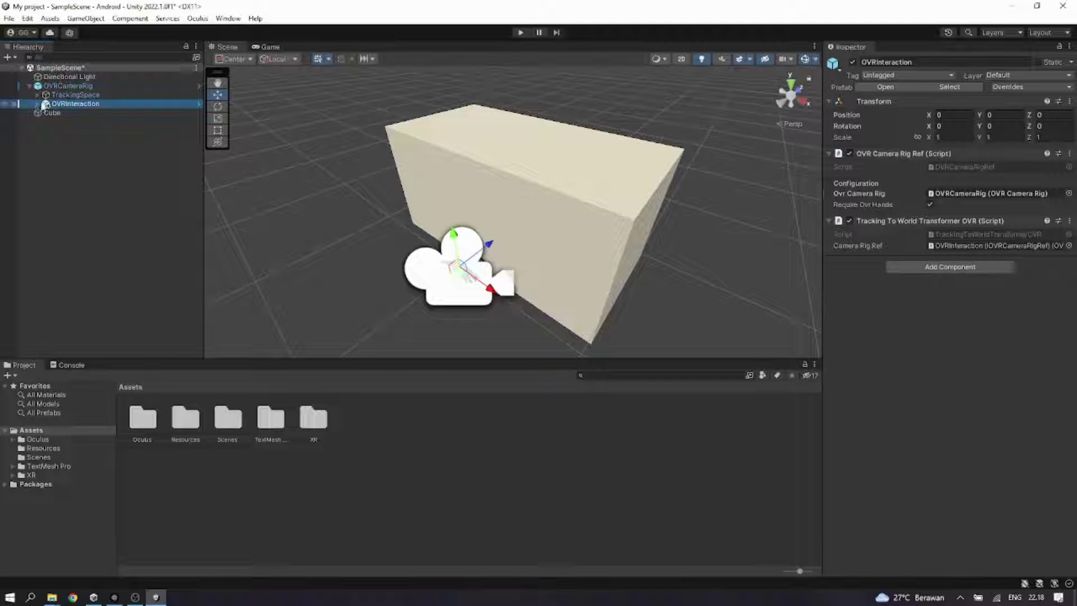
click(50, 96)
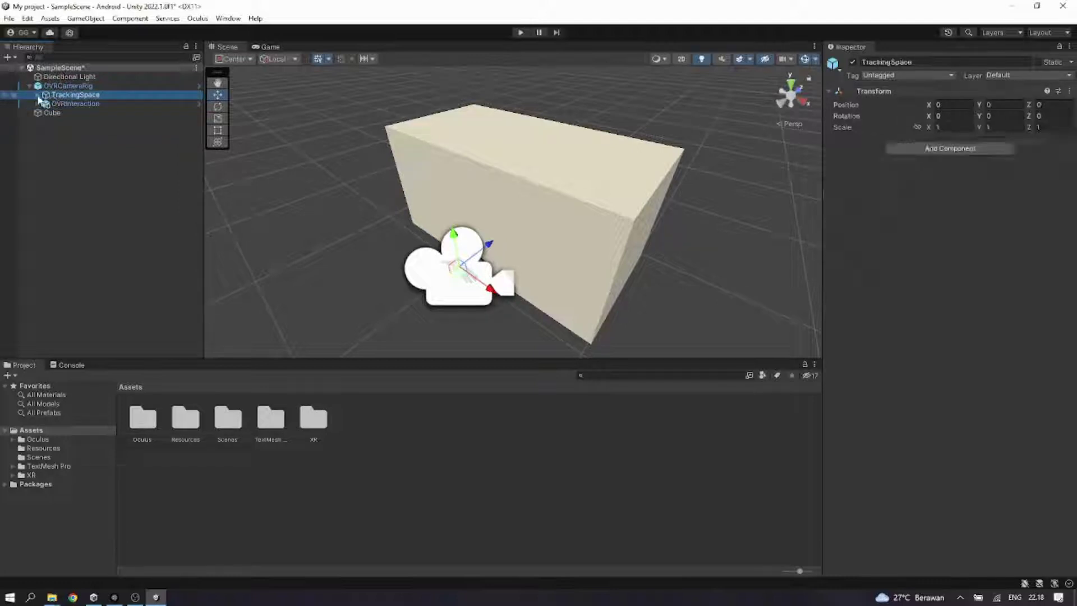
click(38, 96)
click(80, 106)
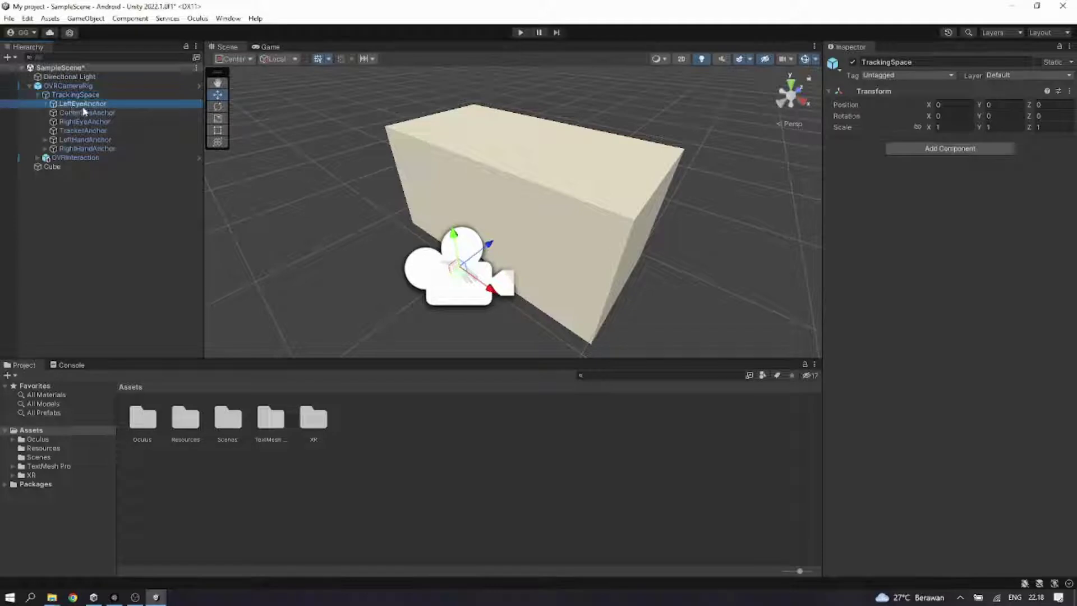
click(85, 114)
click(89, 121)
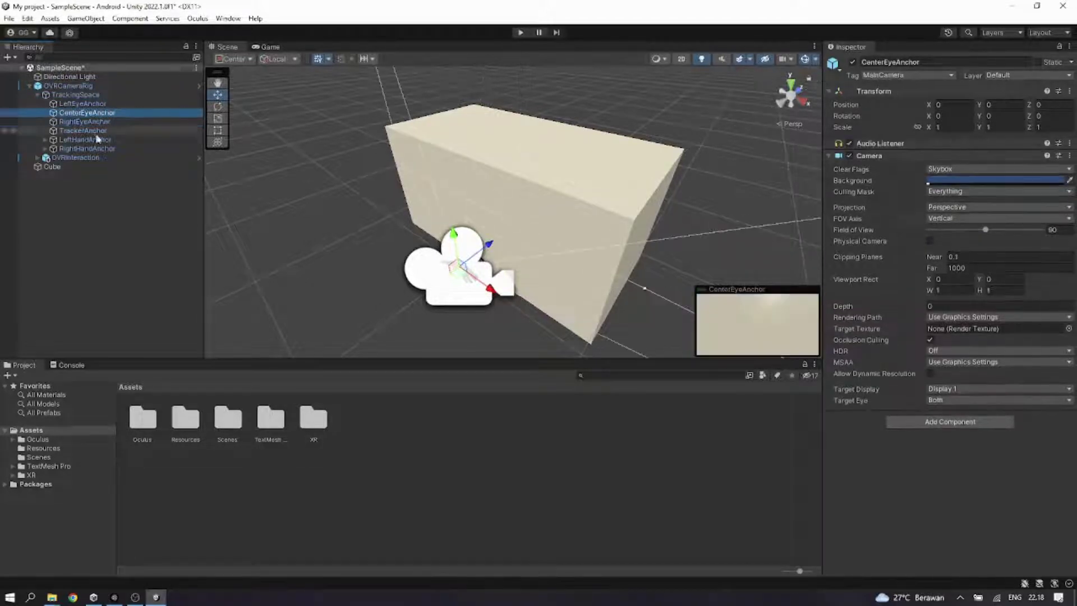
click(101, 129)
click(105, 138)
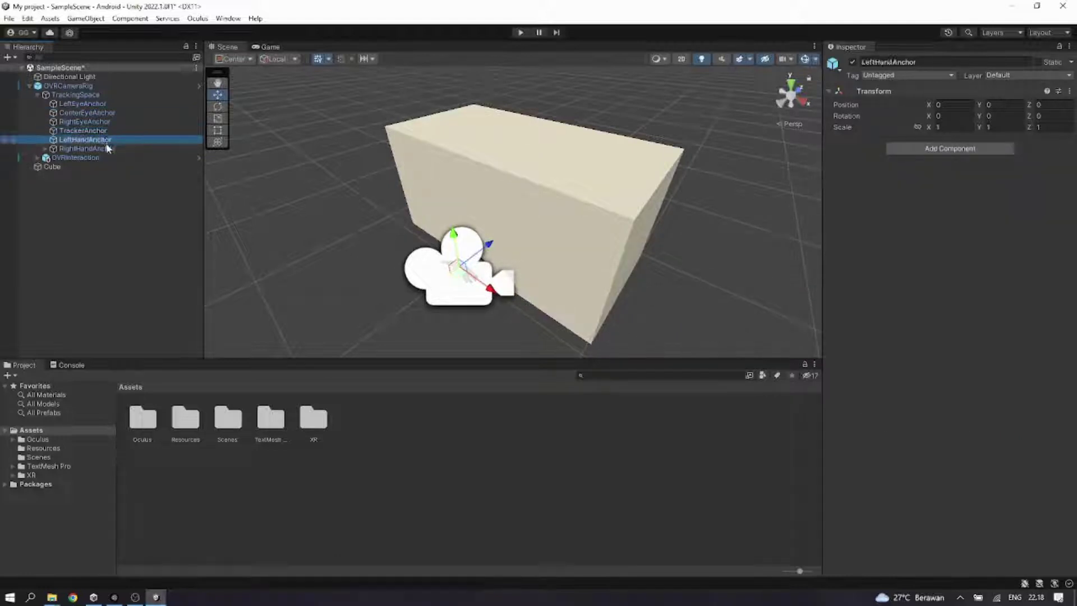
click(108, 148)
click(110, 131)
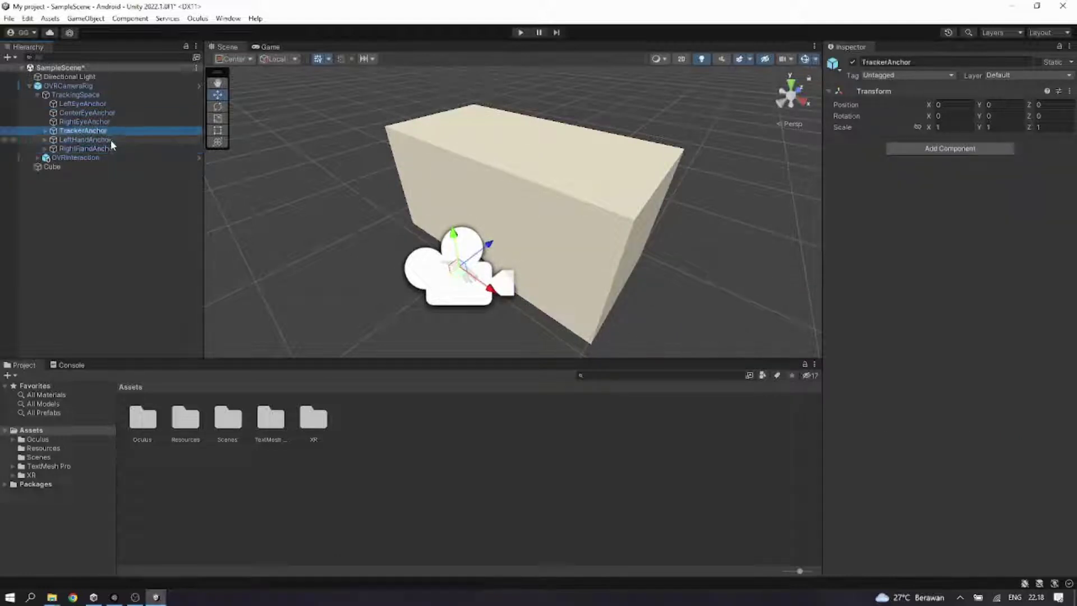
Step: Set the camera background colour of CenterEyeAnchor to black (000000)
click(105, 113)
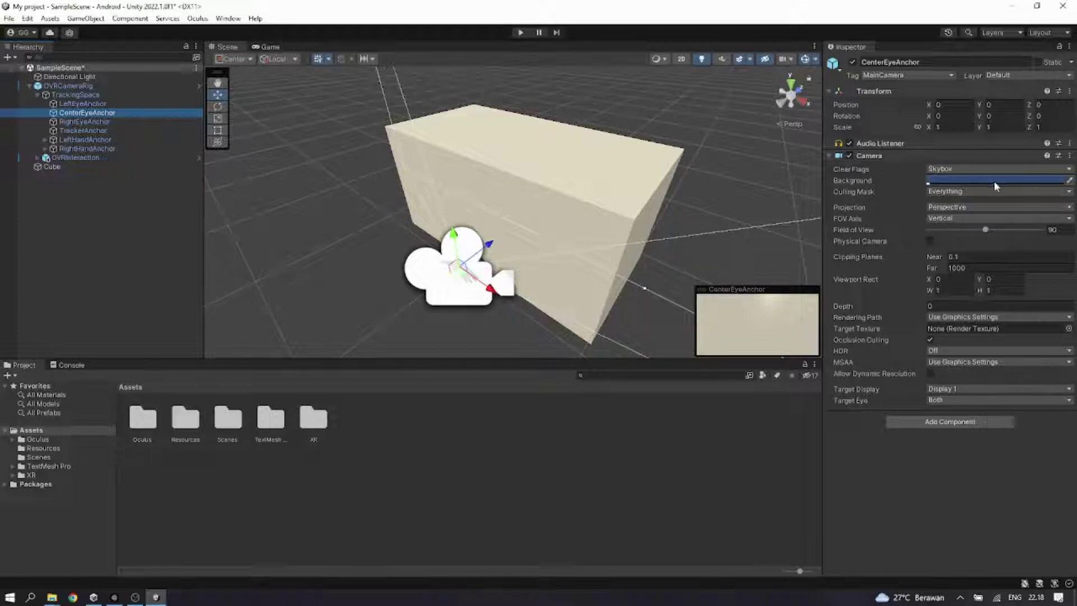
click(1035, 181)
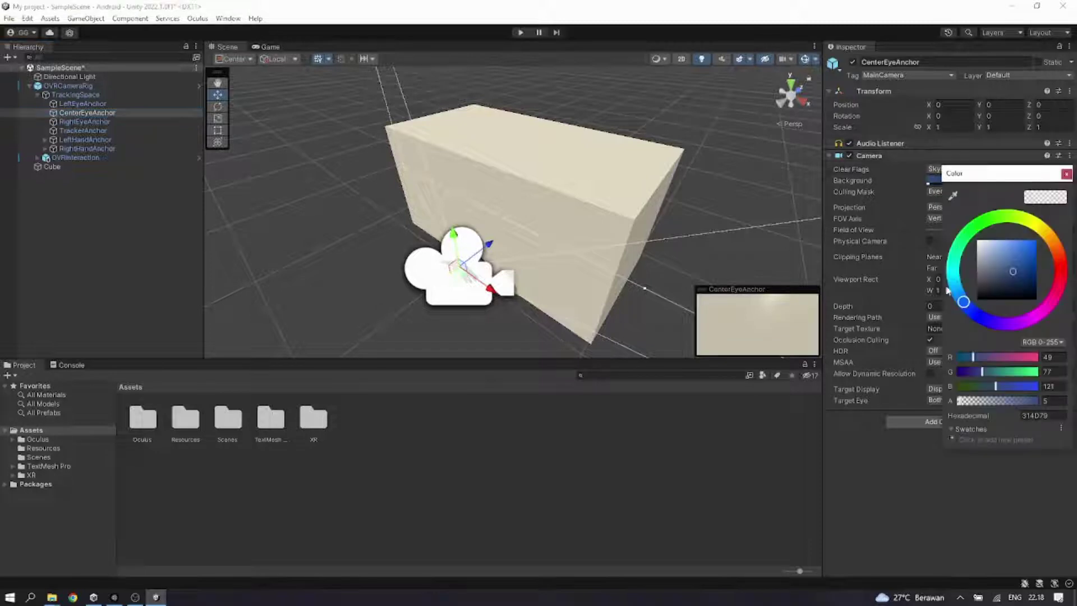
drag(984, 297, 971, 317)
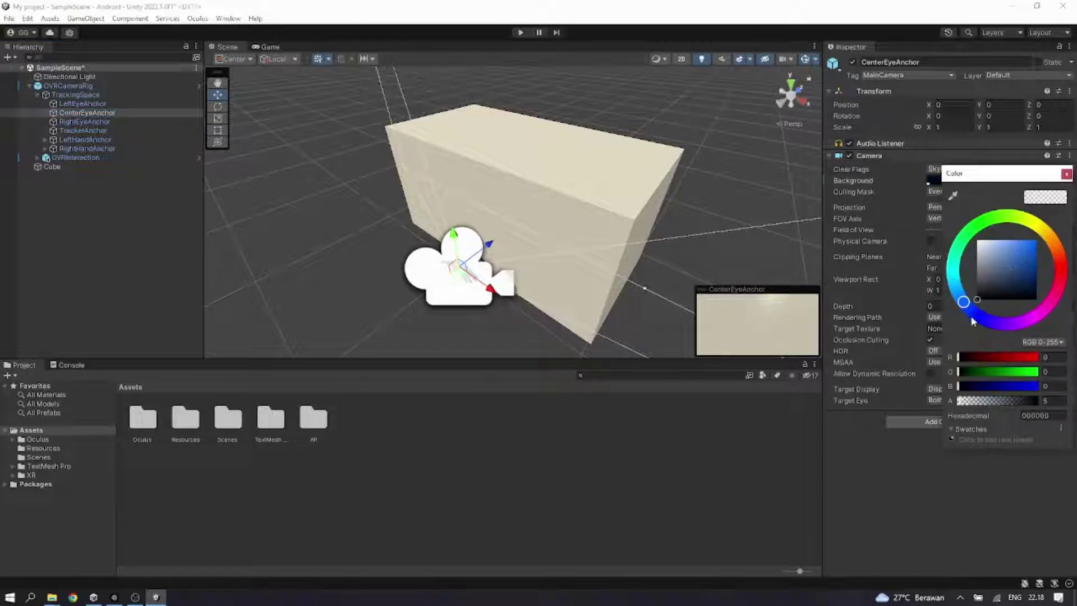
click(1069, 174)
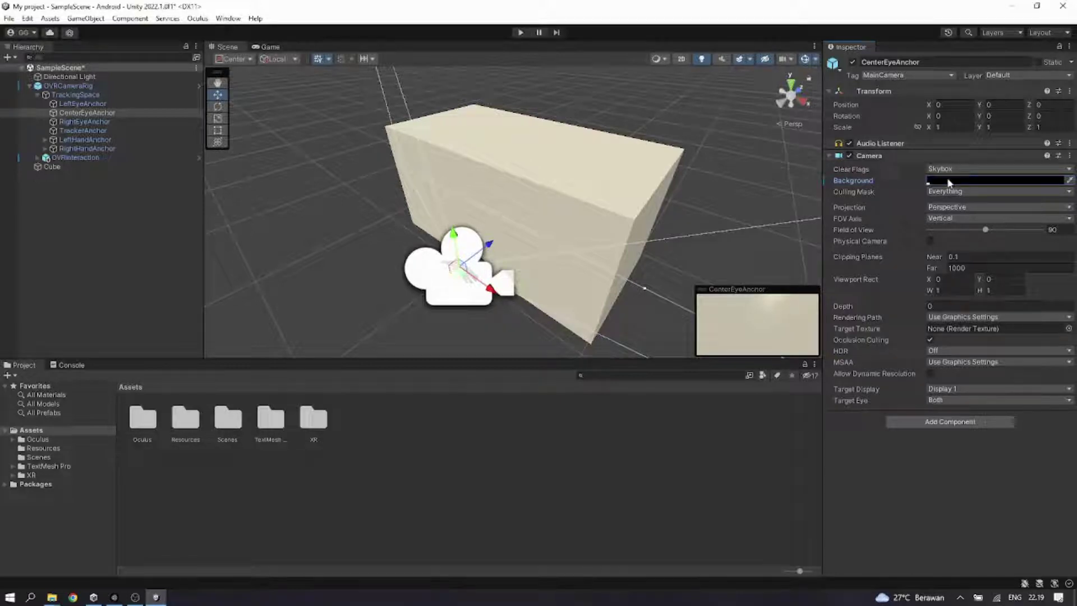
Step: Examine the OVRHmd, OVRControllers and OVRHands objects inside OVRInteraction
click(38, 95)
click(60, 104)
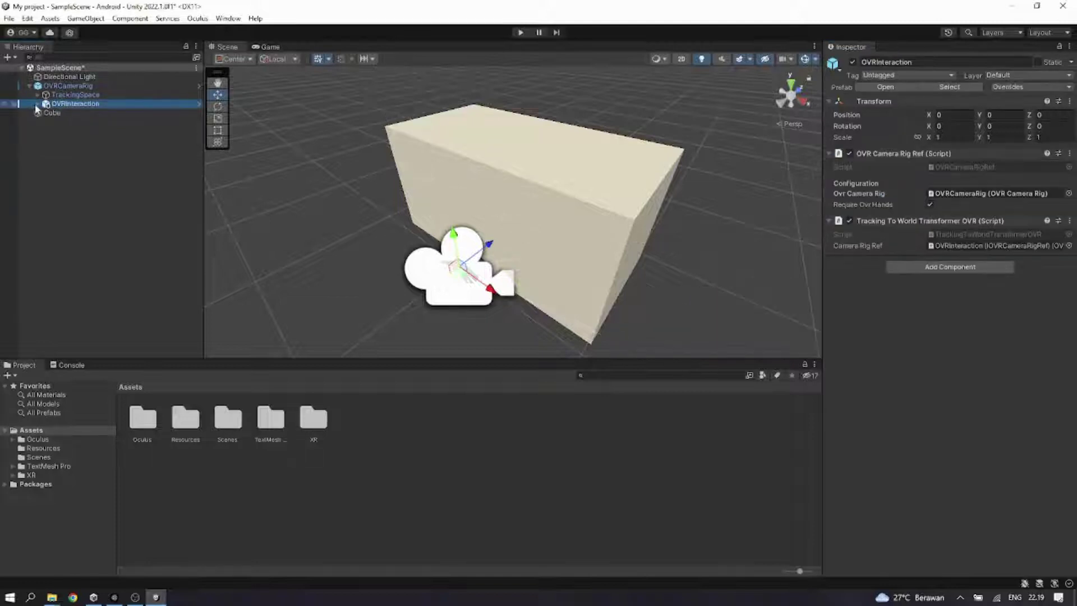
click(36, 104)
click(83, 114)
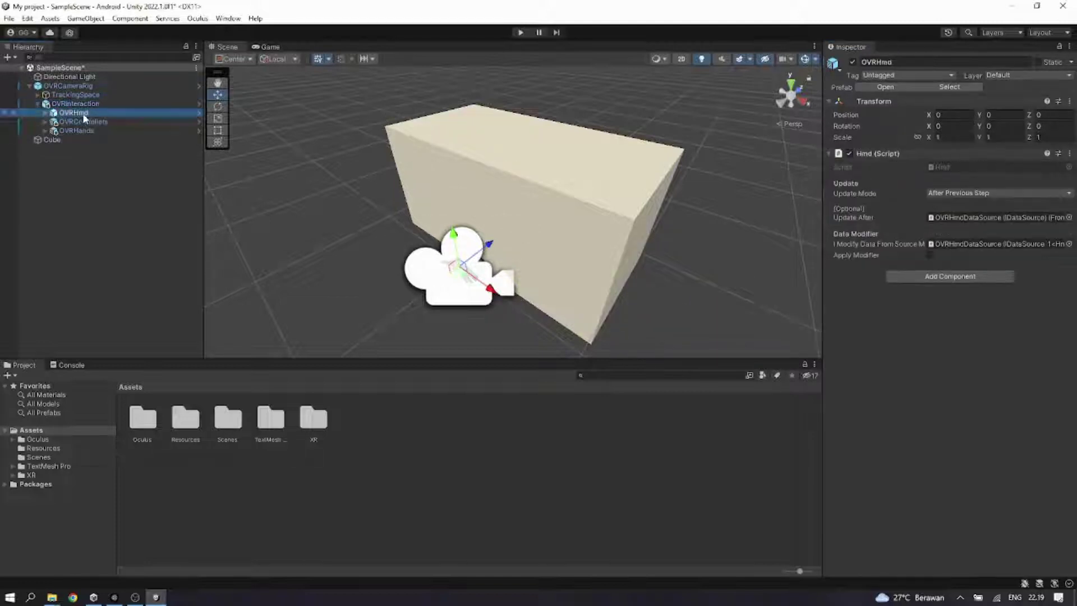
click(88, 120)
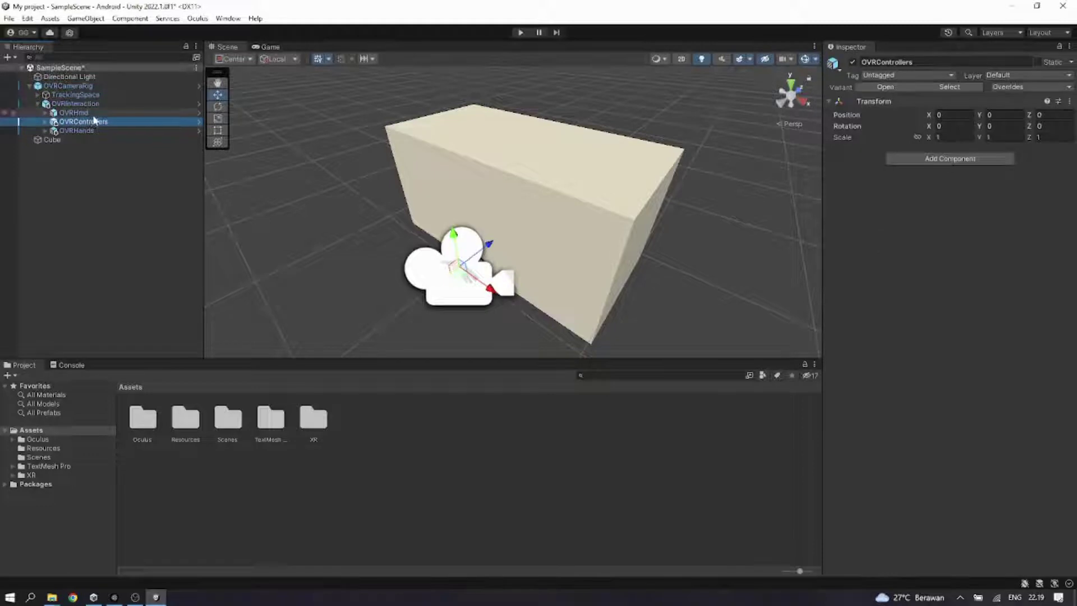
click(91, 114)
click(94, 122)
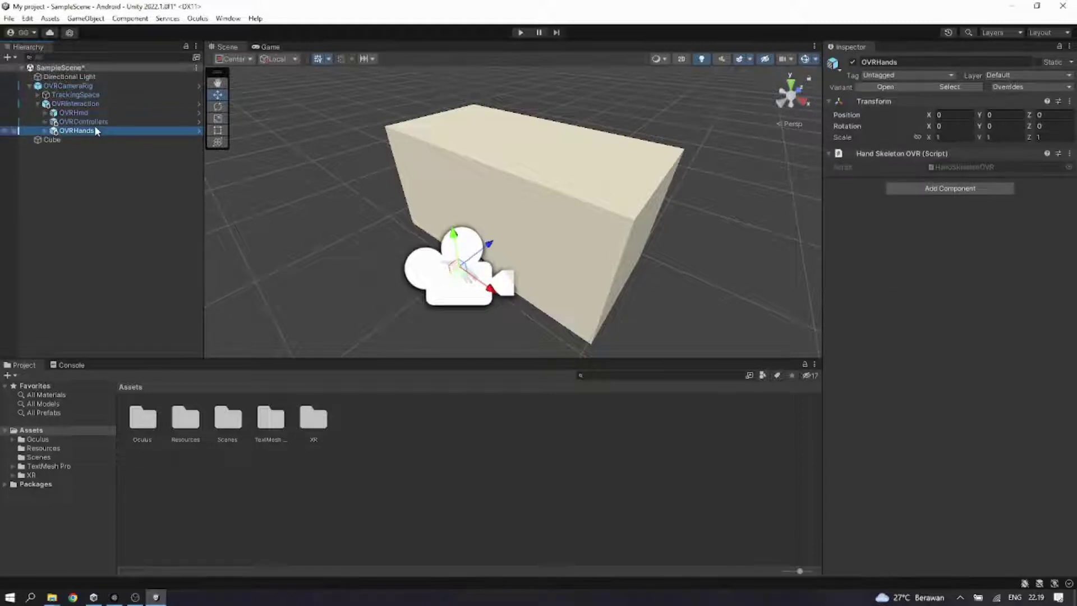
key(Up)
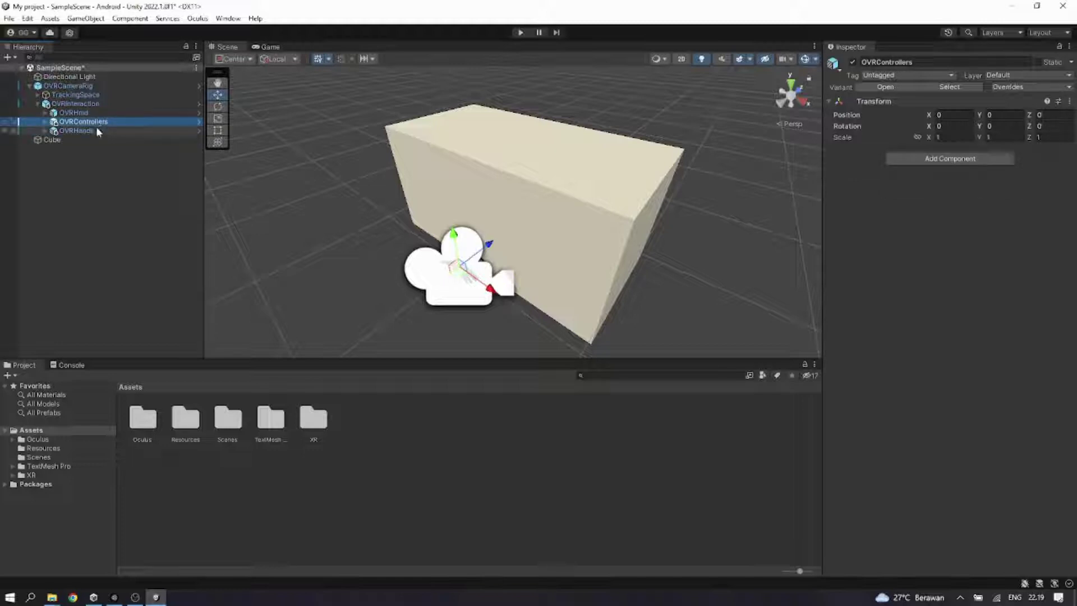
key(Down)
key(Up)
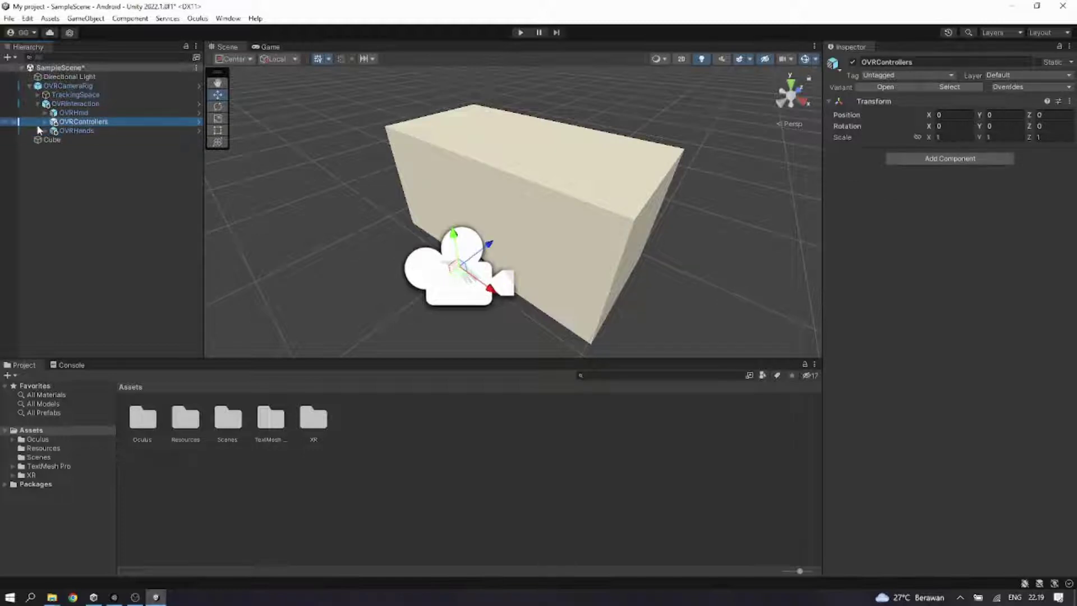
Step: Expand OVRControllers and OVRHands and inspect their left and right controller and hand objects
click(45, 122)
click(79, 138)
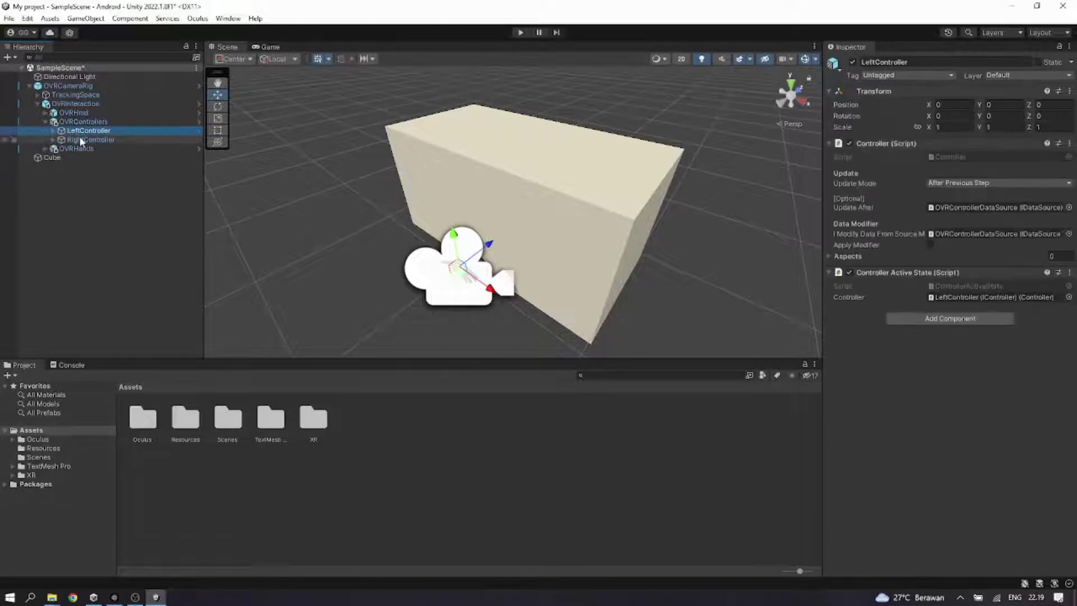
click(45, 149)
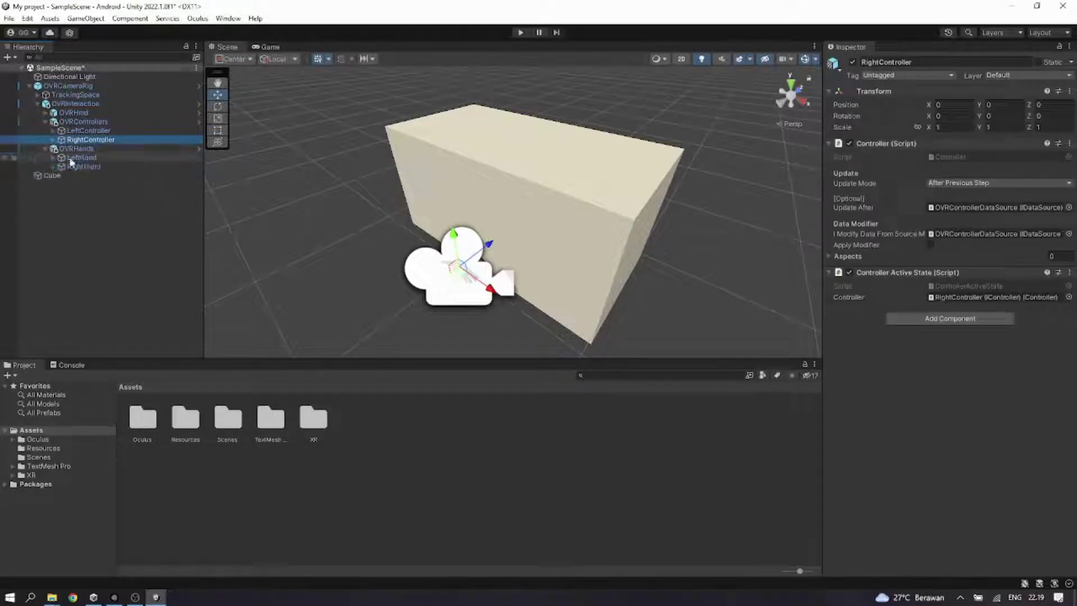
click(96, 160)
click(97, 166)
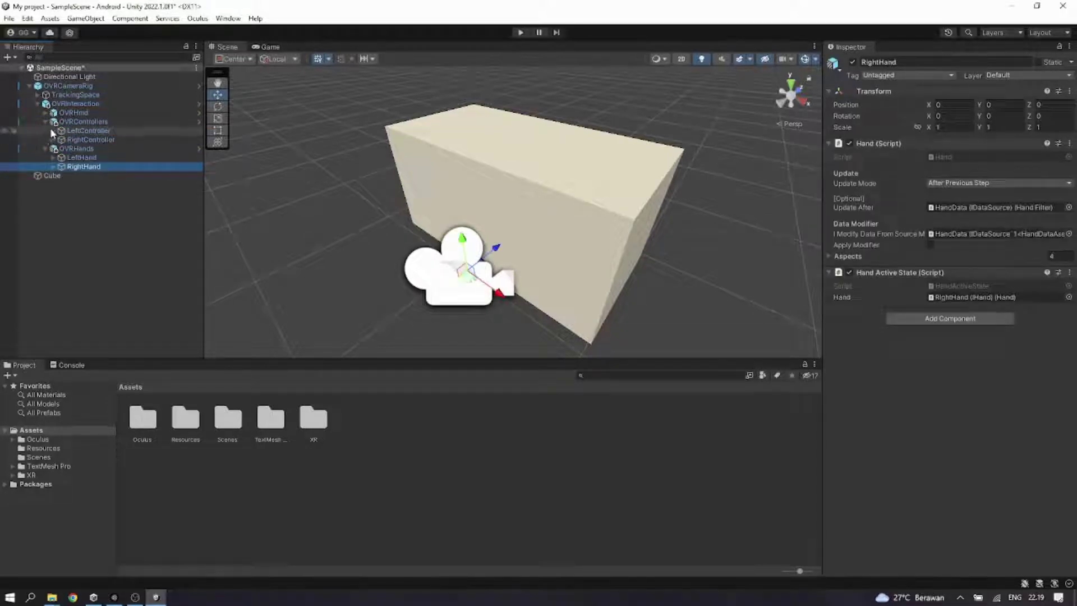
Step: Expand LeftController and RightController, including the ControllerInteractors group in each, to expose their interactors
click(52, 130)
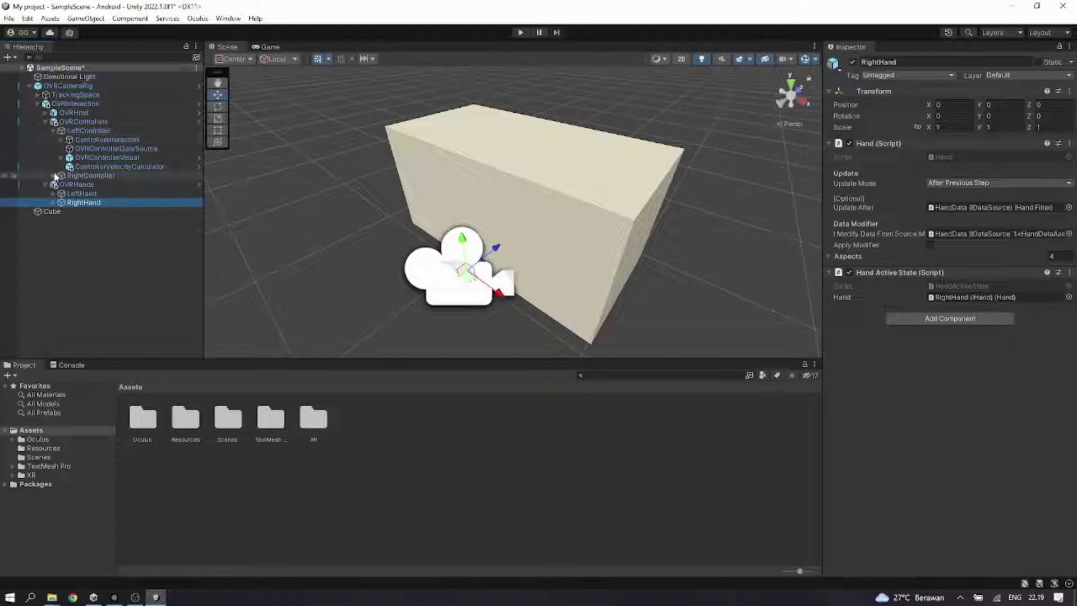
click(53, 176)
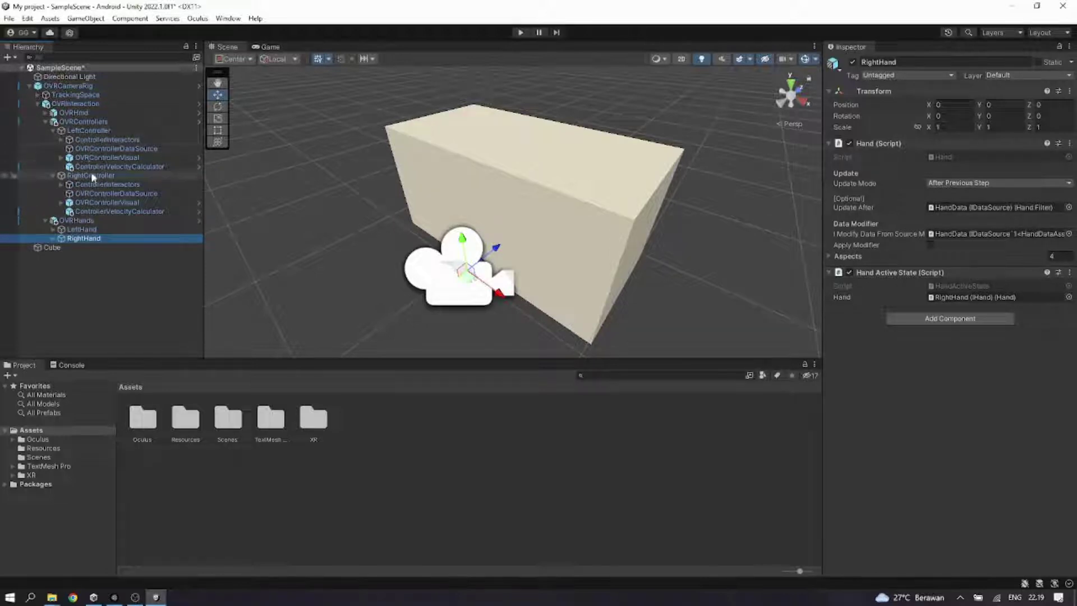
click(88, 140)
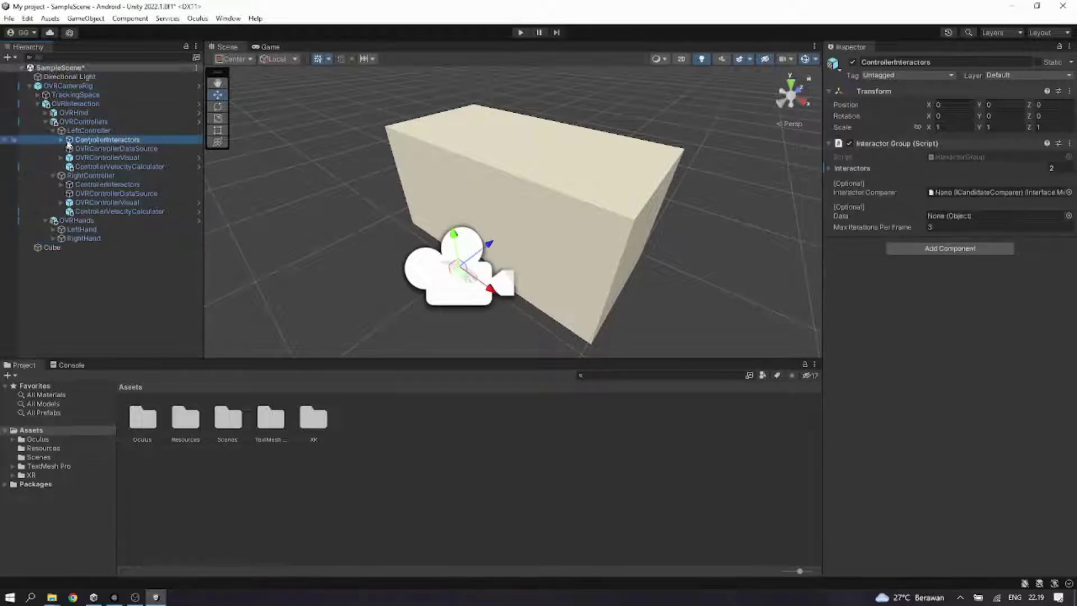
click(61, 140)
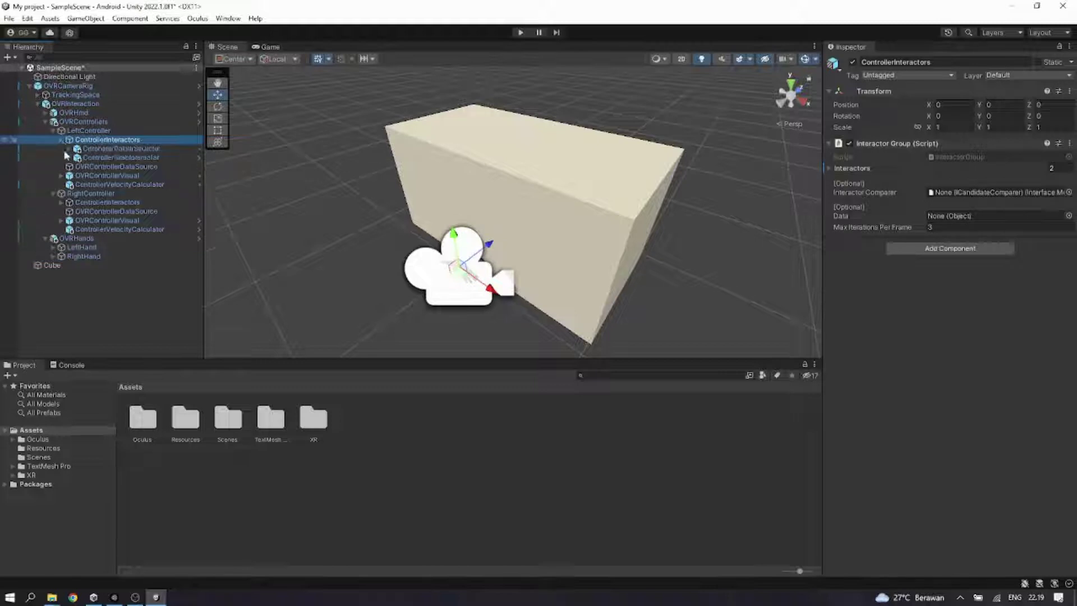
click(61, 203)
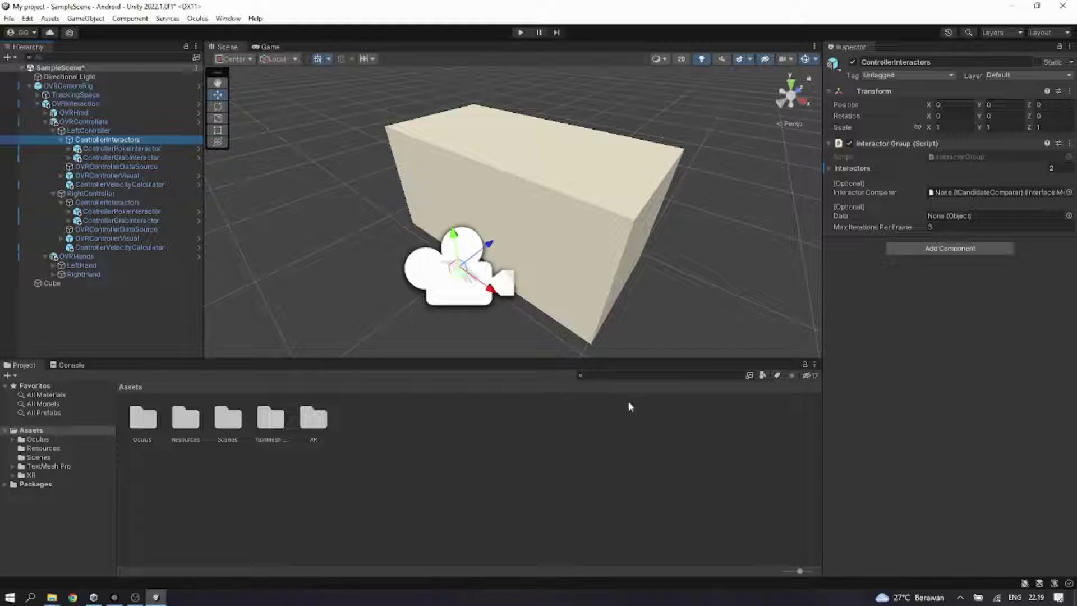
Step: Search the project assets for "interactor", filter the results to prefabs and show them as a compact list
click(633, 376)
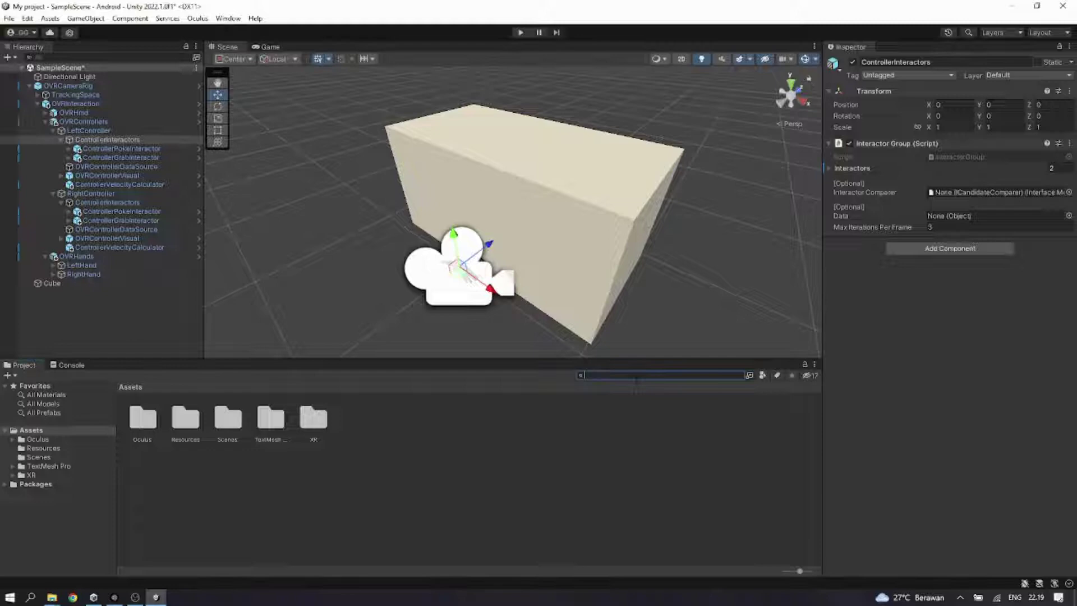
text(interactor)
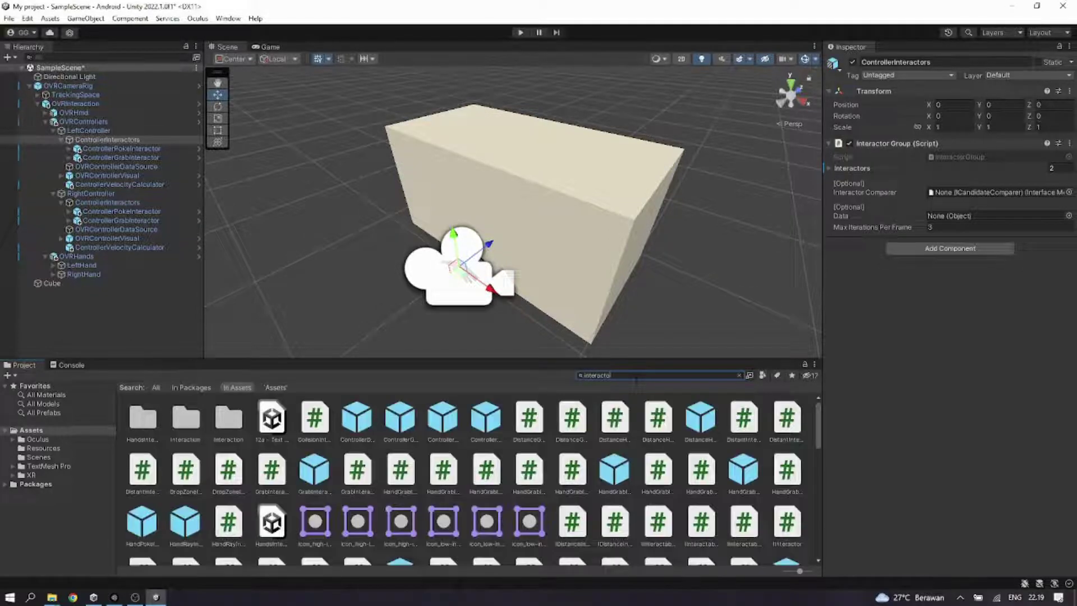
click(778, 375)
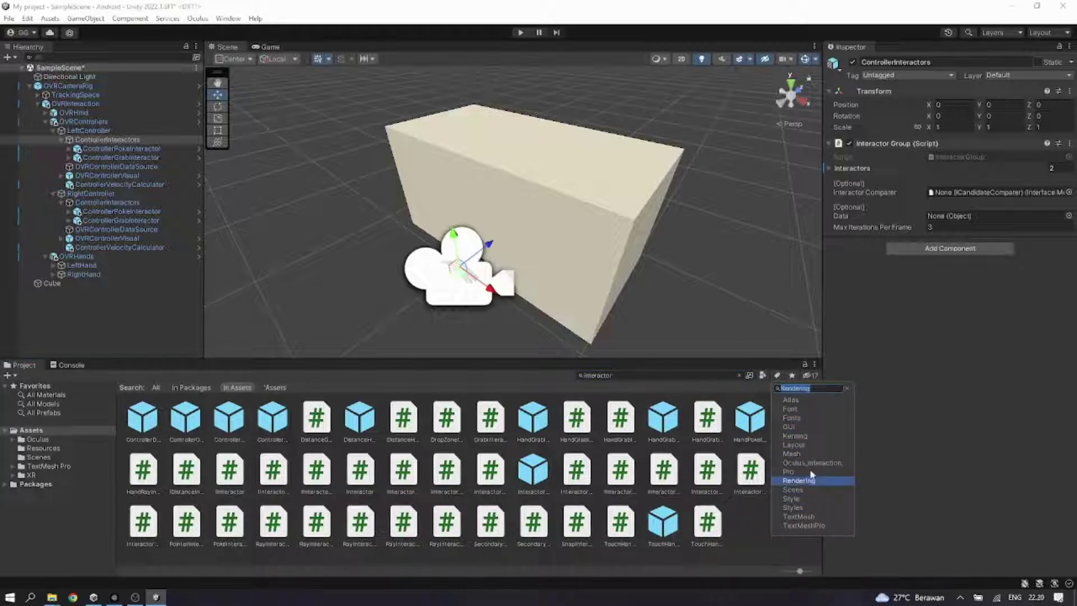
click(766, 388)
click(762, 376)
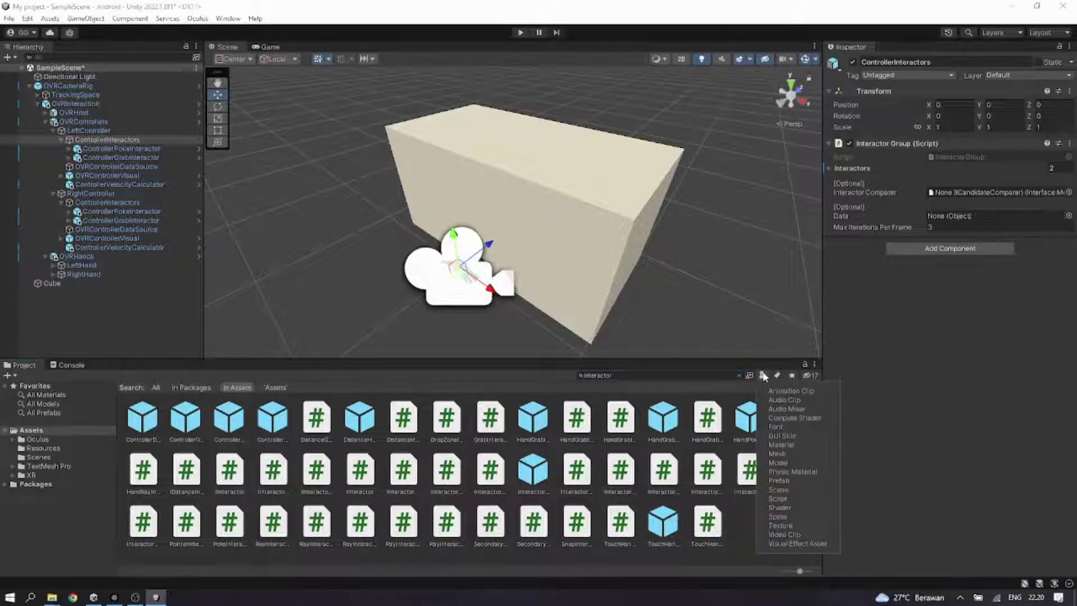
click(799, 481)
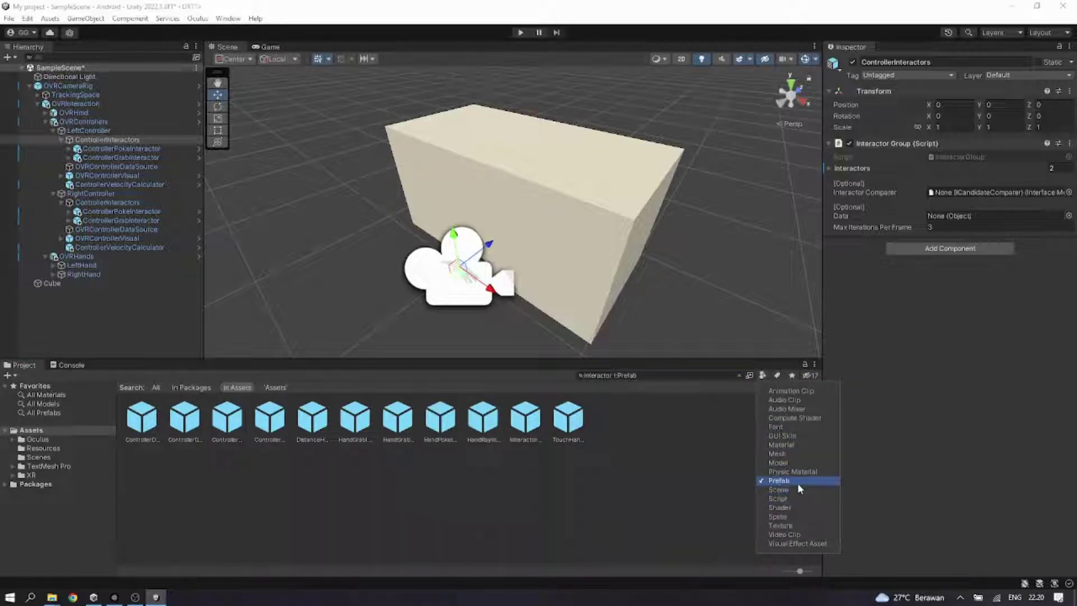
click(576, 490)
drag(800, 571, 784, 571)
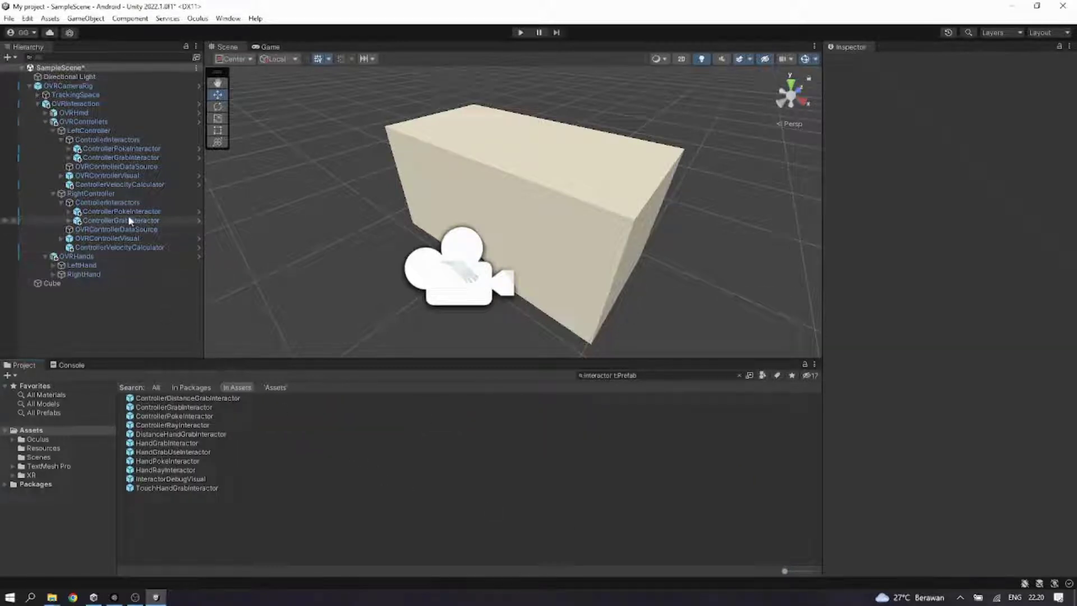
Step: Inspect the existing poke and grab interactors under ControllerInteractors for the left and right controllers
click(112, 140)
click(127, 157)
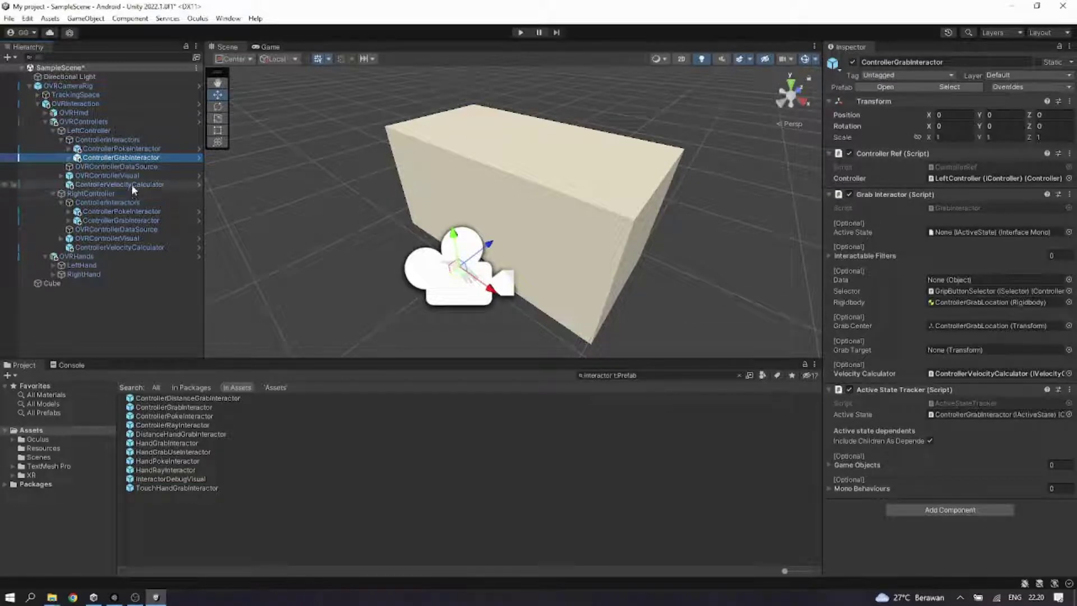
click(131, 210)
click(137, 221)
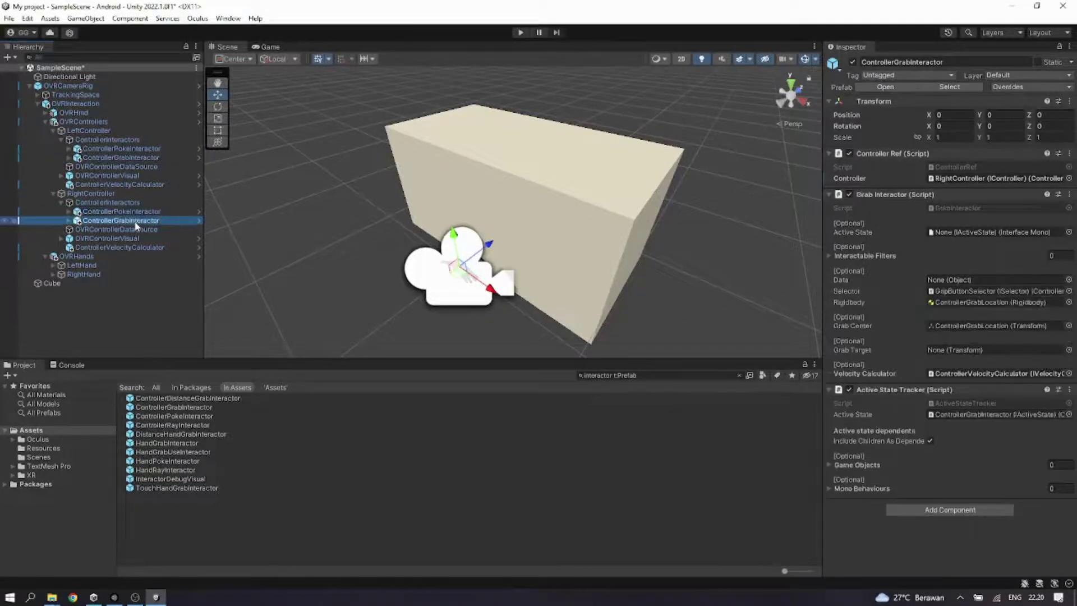
click(140, 148)
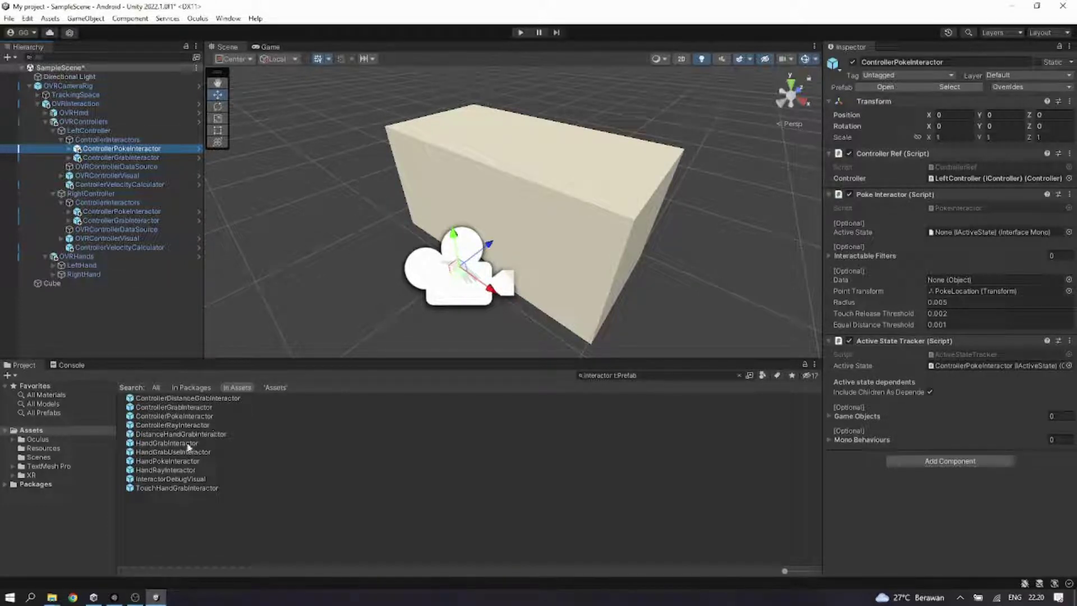
Step: Add the ControllerDistanceGrabInteractor prefab under ControllerInteractors of both LeftController and RightController
click(194, 399)
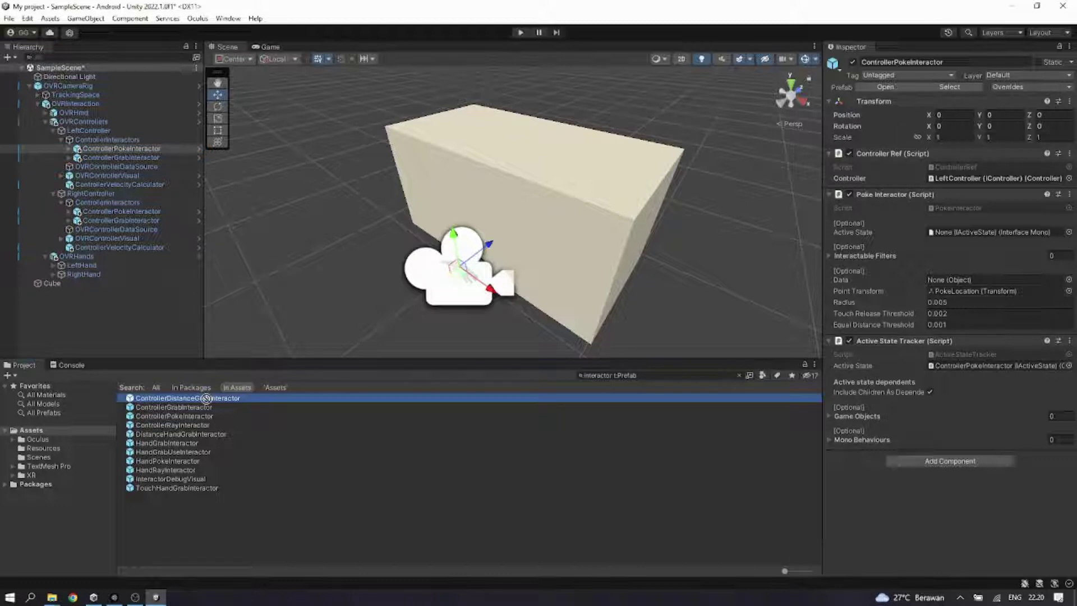
click(135, 149)
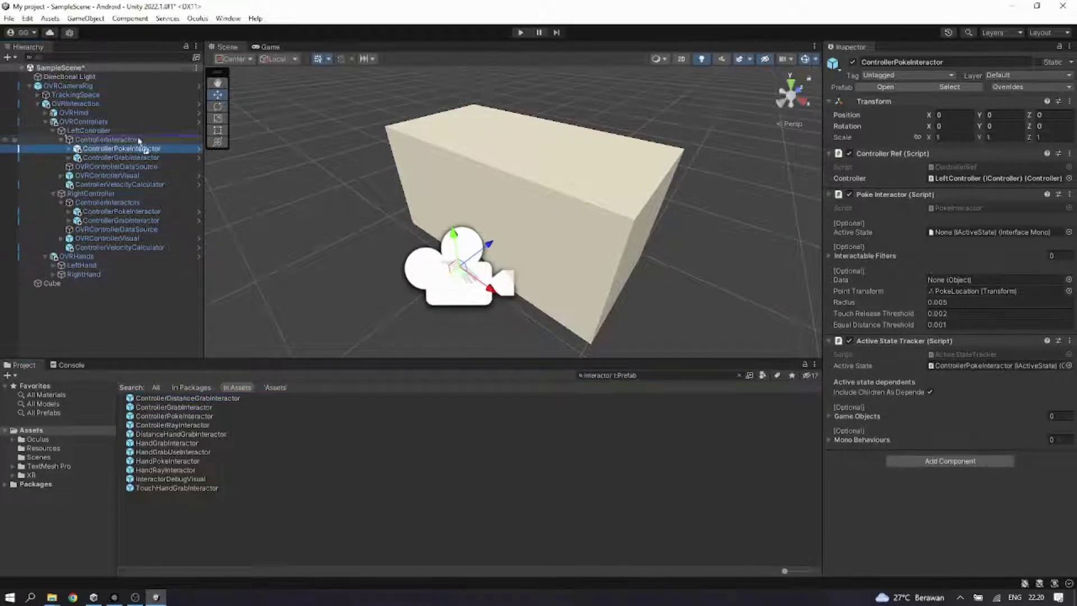
drag(137, 142, 135, 146)
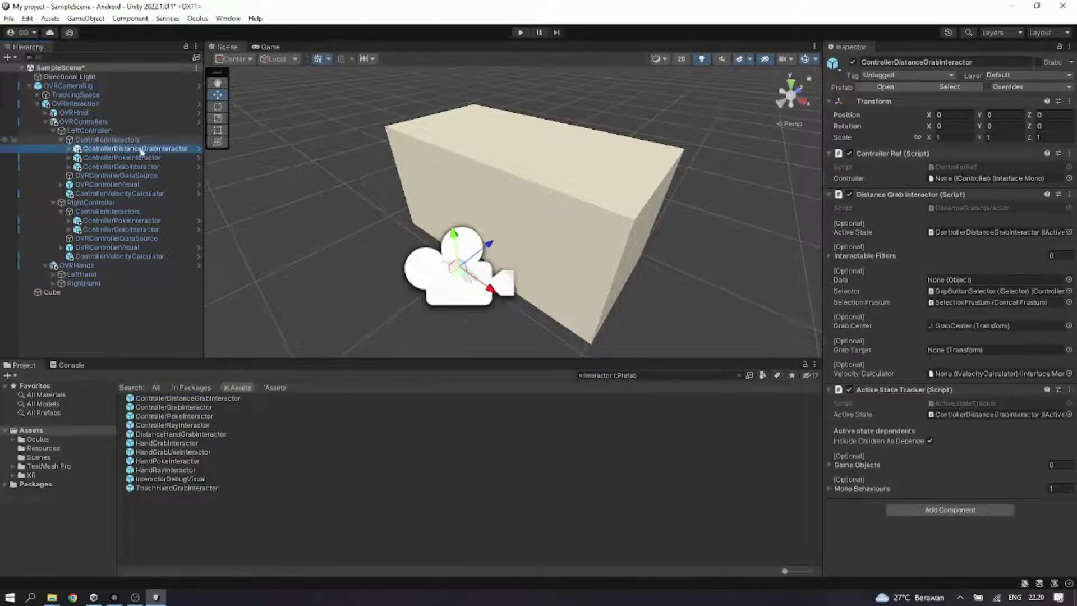
drag(193, 400, 153, 220)
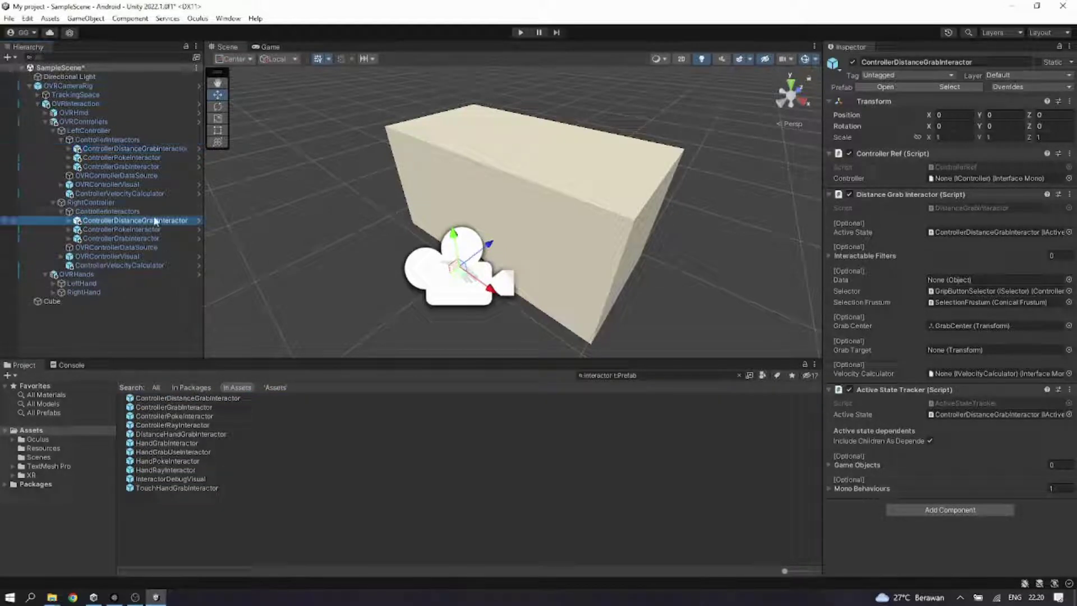
Step: Assign LeftController and RightController as the Controller reference of the matching ControllerDistanceGrabInteractor, following the existing poke and grab interactors
click(162, 149)
click(160, 158)
click(160, 167)
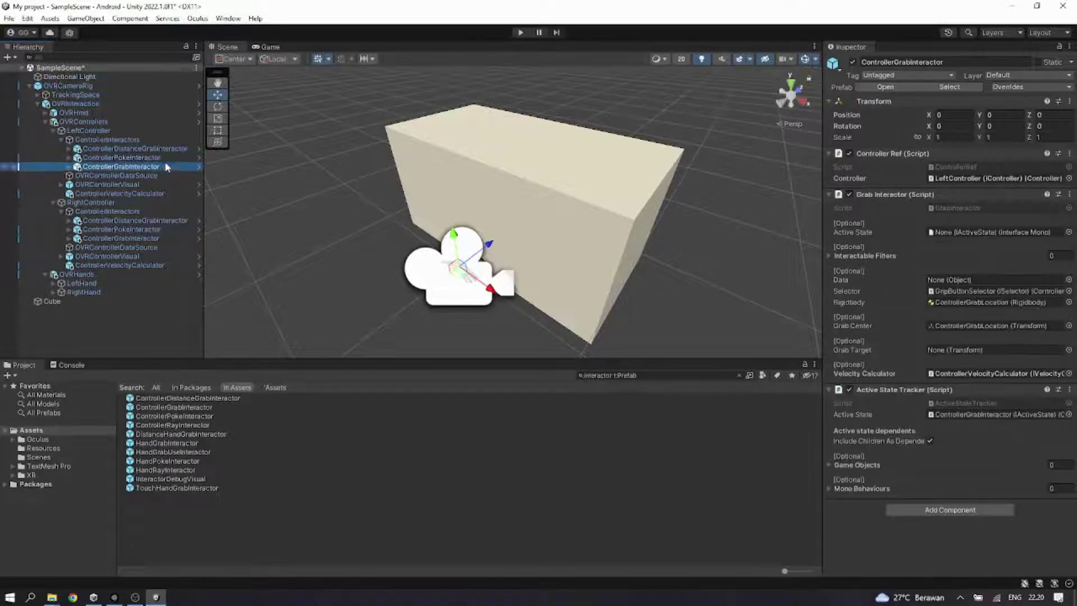
click(166, 157)
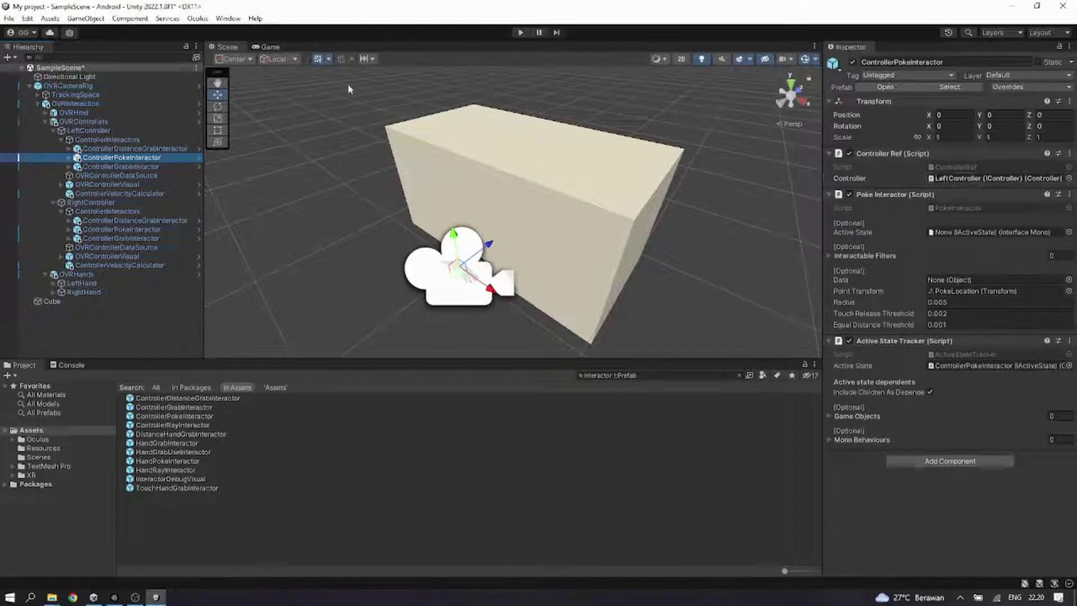
click(136, 148)
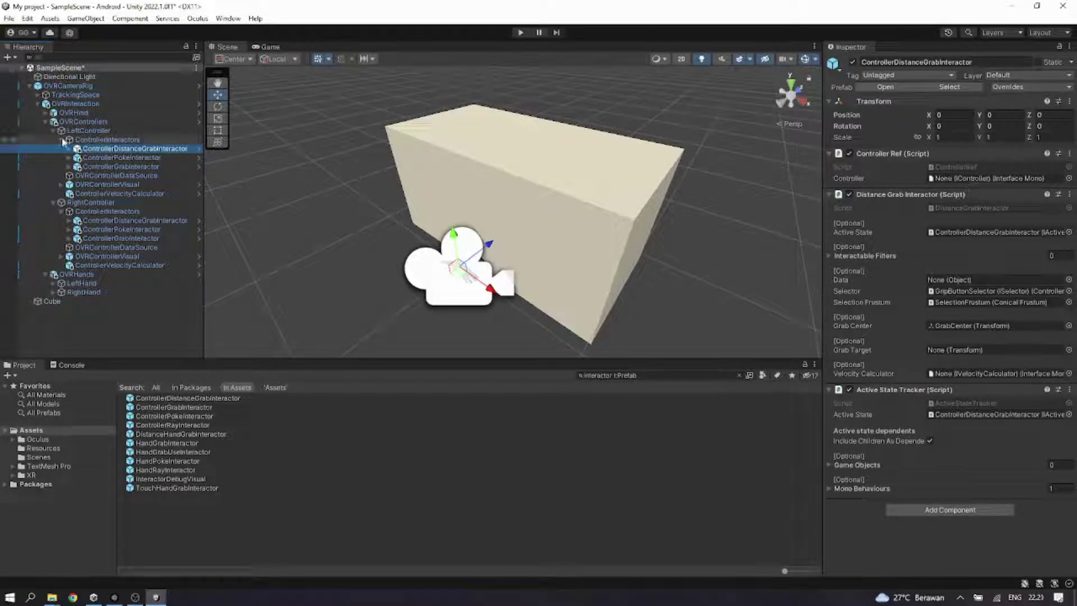
click(87, 131)
drag(87, 135, 1016, 183)
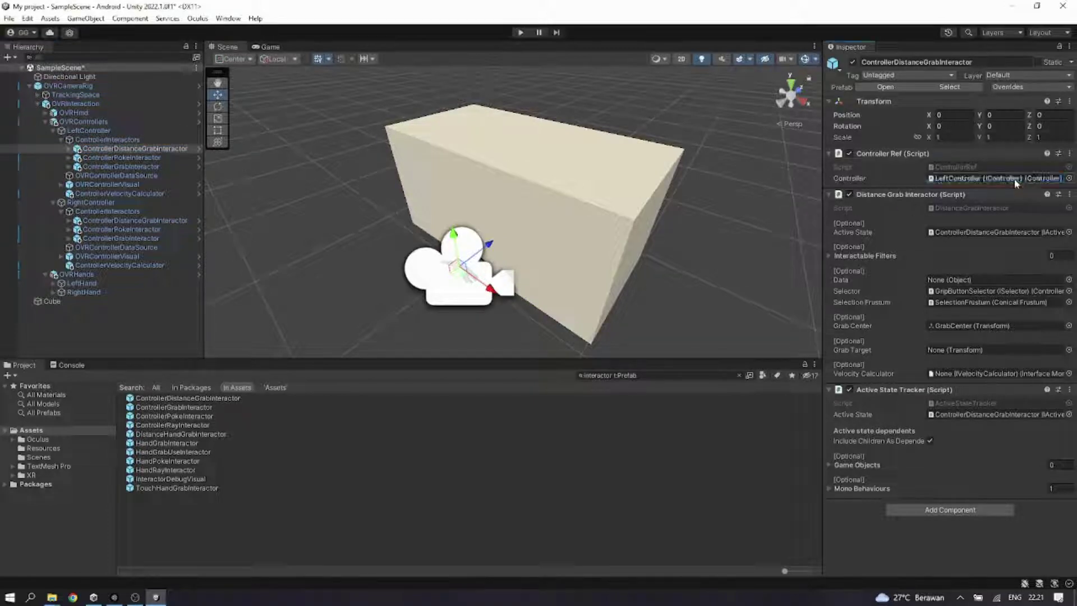
click(120, 222)
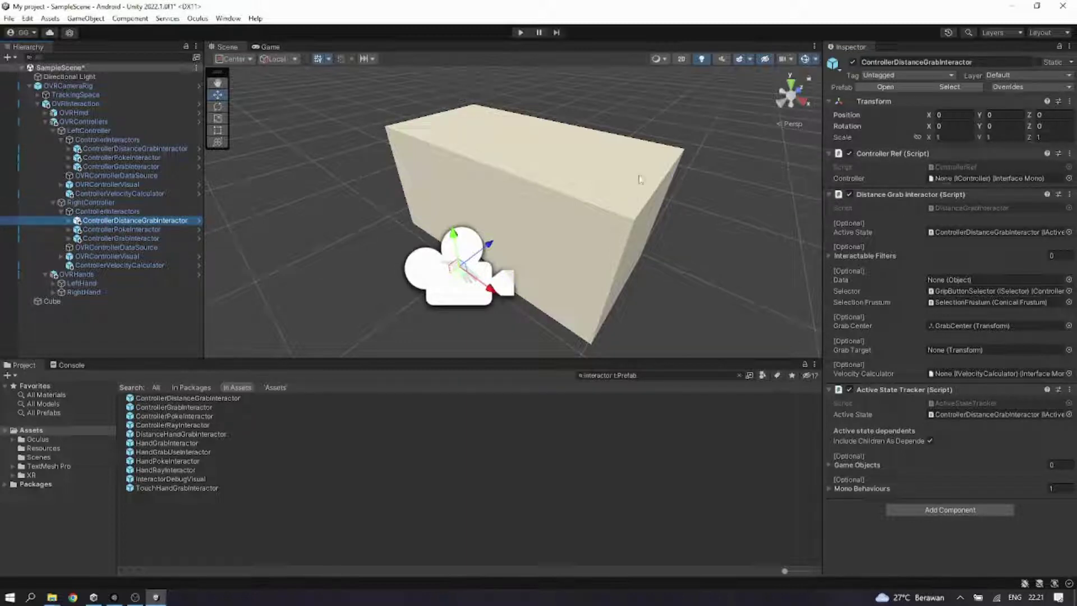
drag(120, 200, 944, 182)
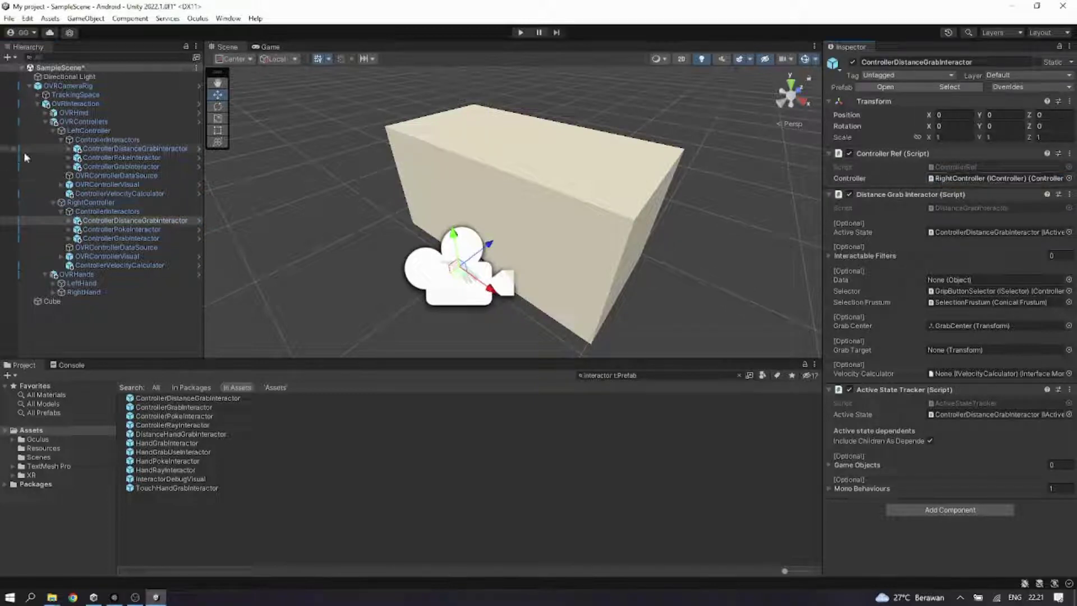
Step: Inspect the left controller's interactors and the Controller Button Usage options of the grab interactor's GripButtonSelector
click(140, 153)
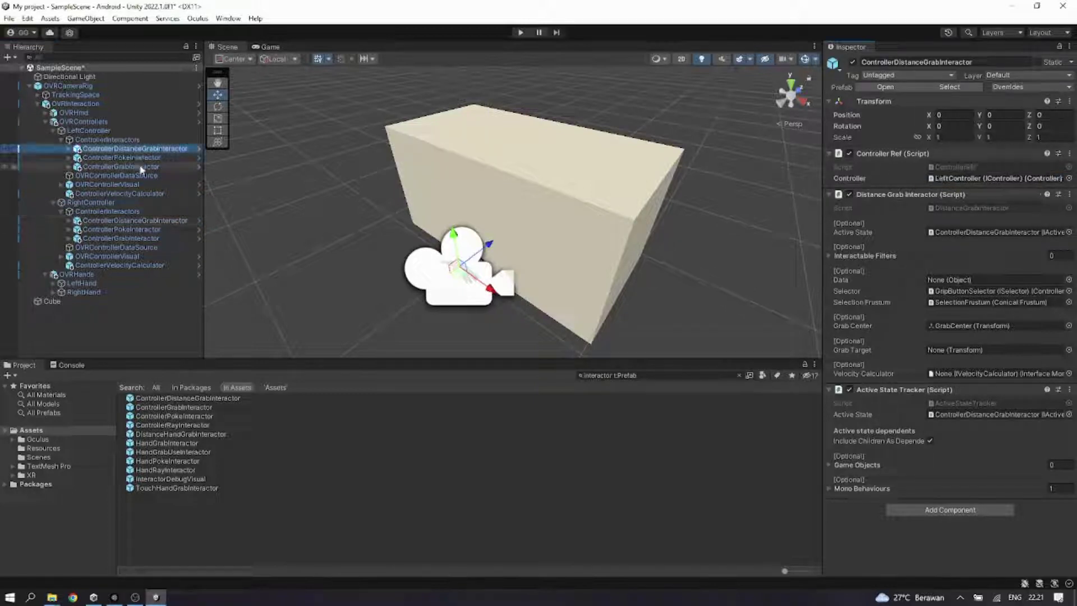
click(142, 166)
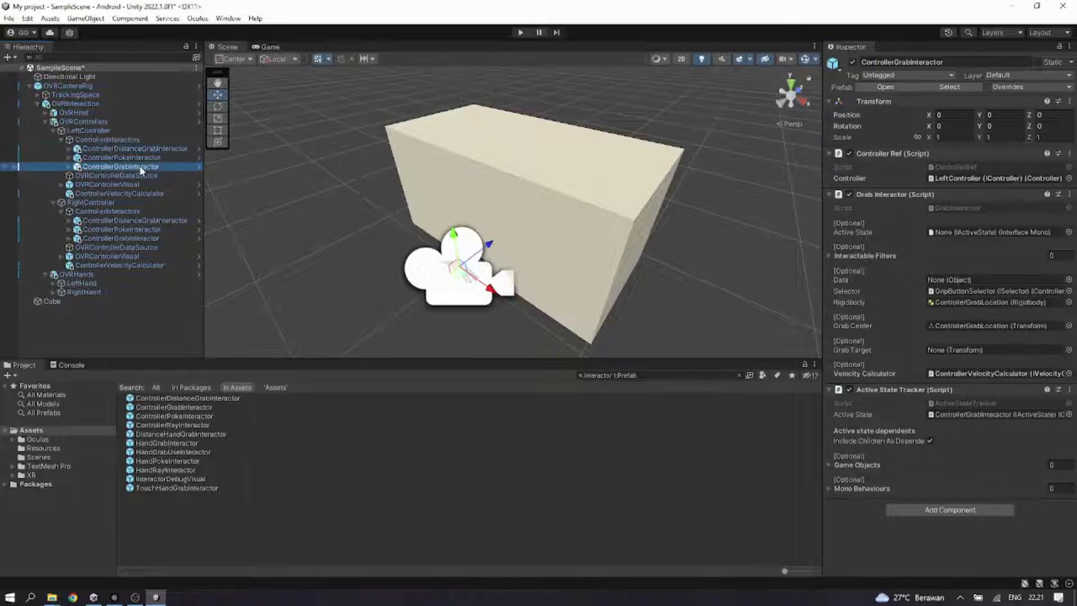
click(70, 167)
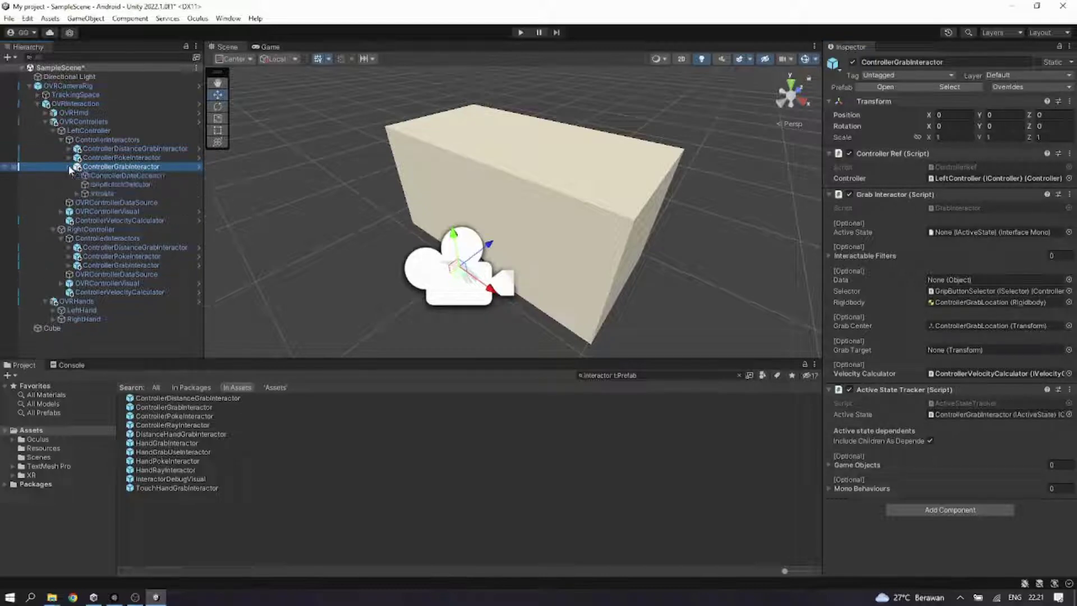
click(102, 184)
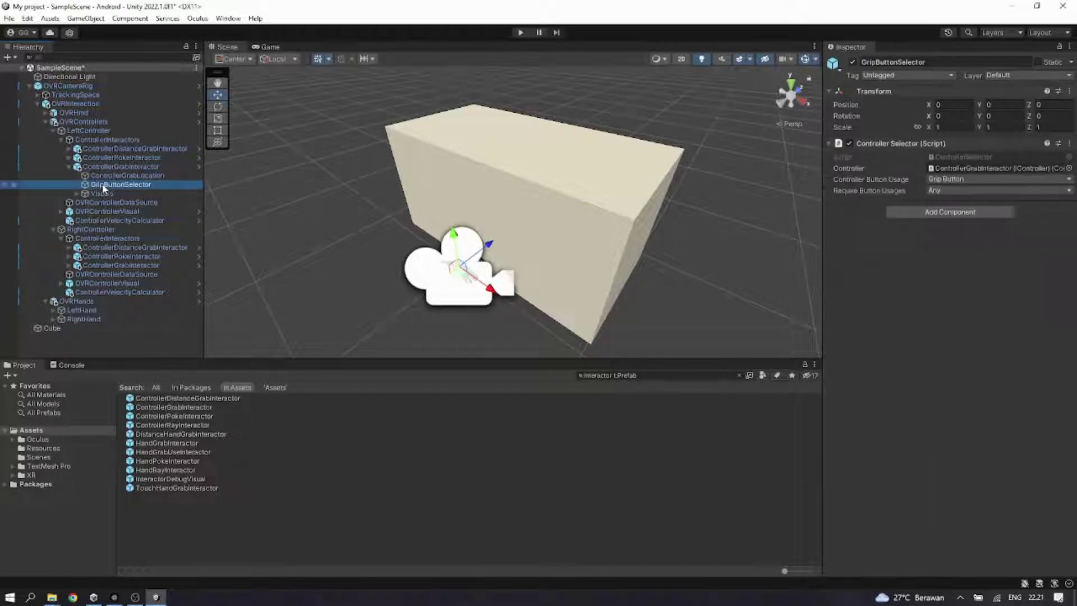
click(987, 176)
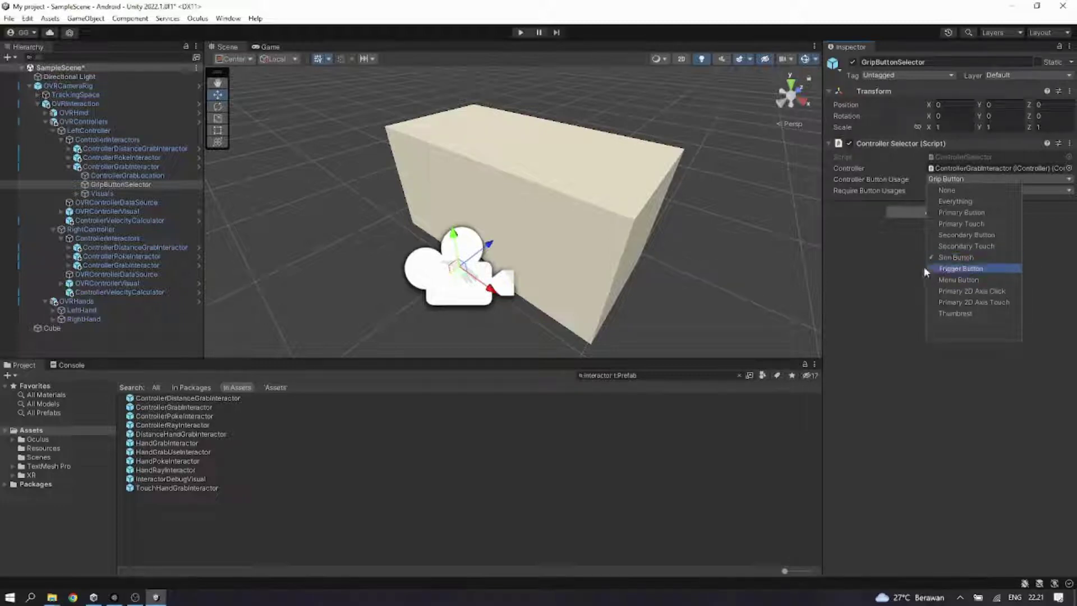
click(703, 264)
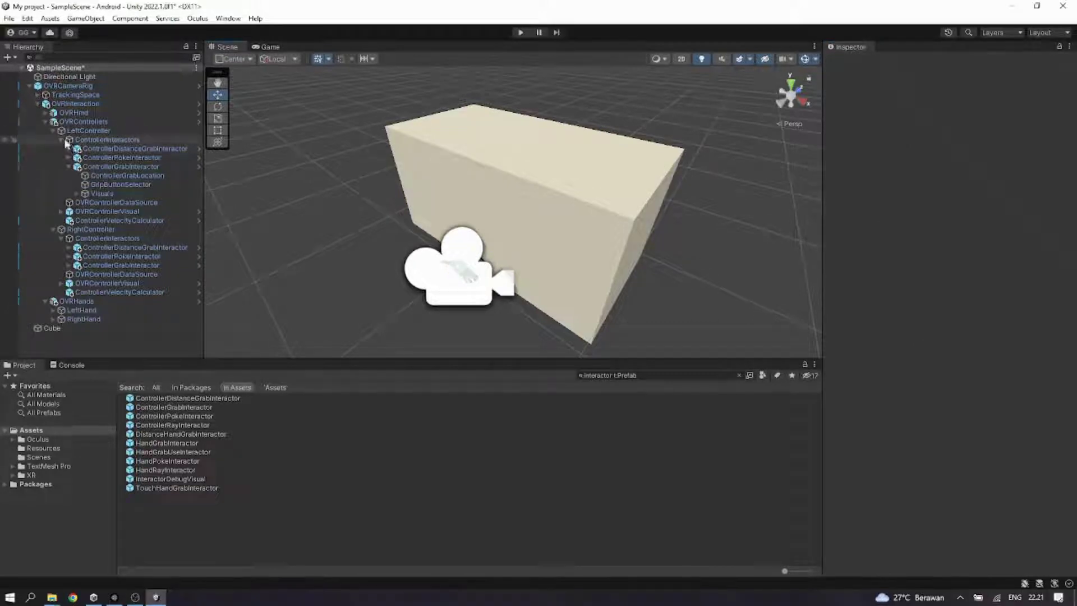
click(99, 148)
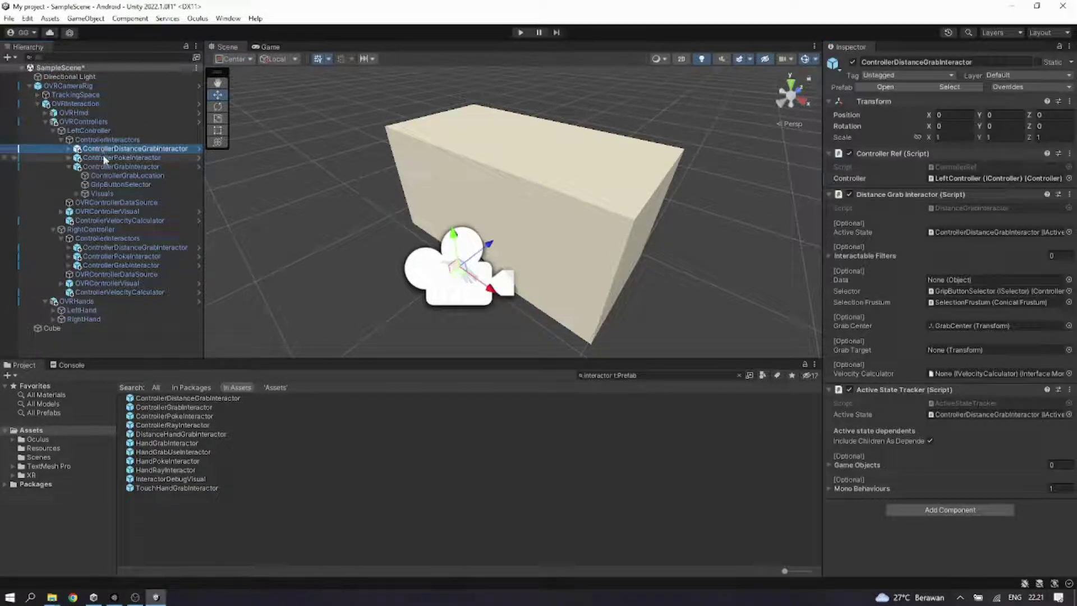
click(103, 158)
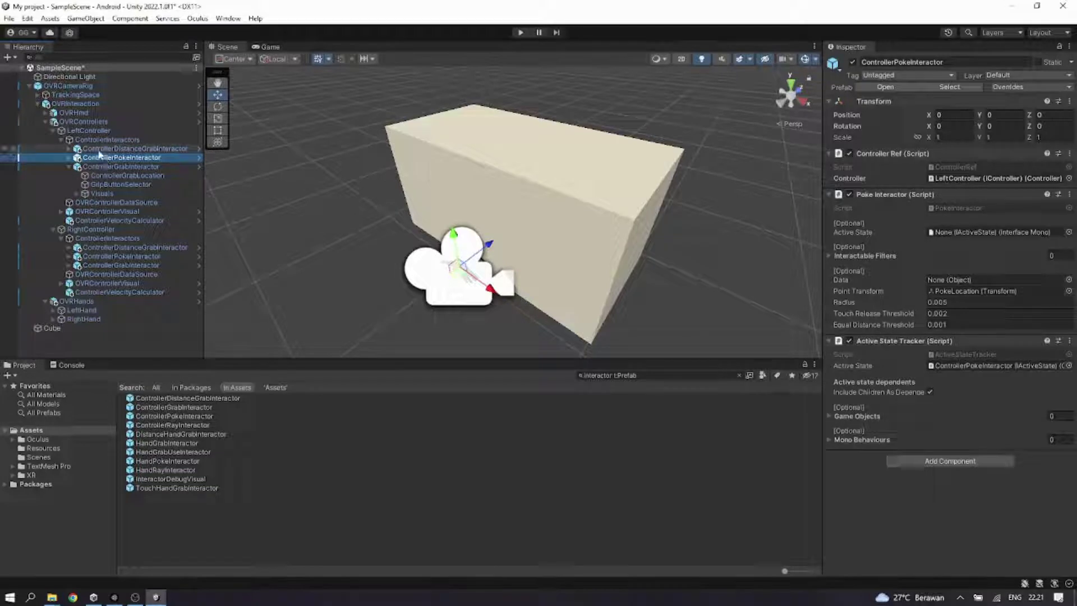
Step: Add the DistanceHandGrabInteractor and HandGrabUseInteractor prefabs under both HandInteractorsLeft and HandInteractorsRight
click(61, 140)
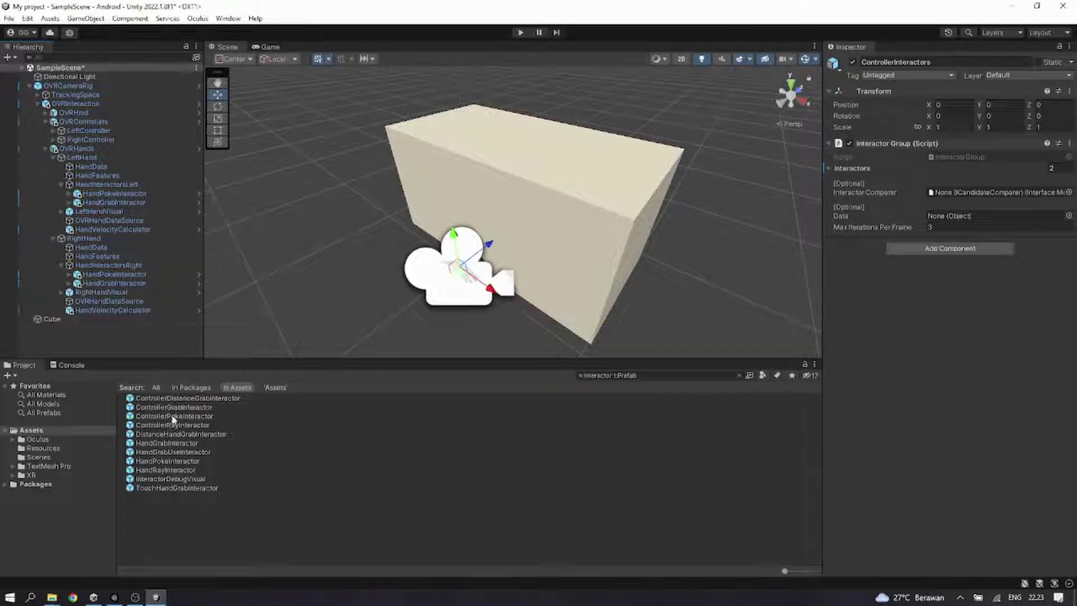
drag(185, 435, 129, 197)
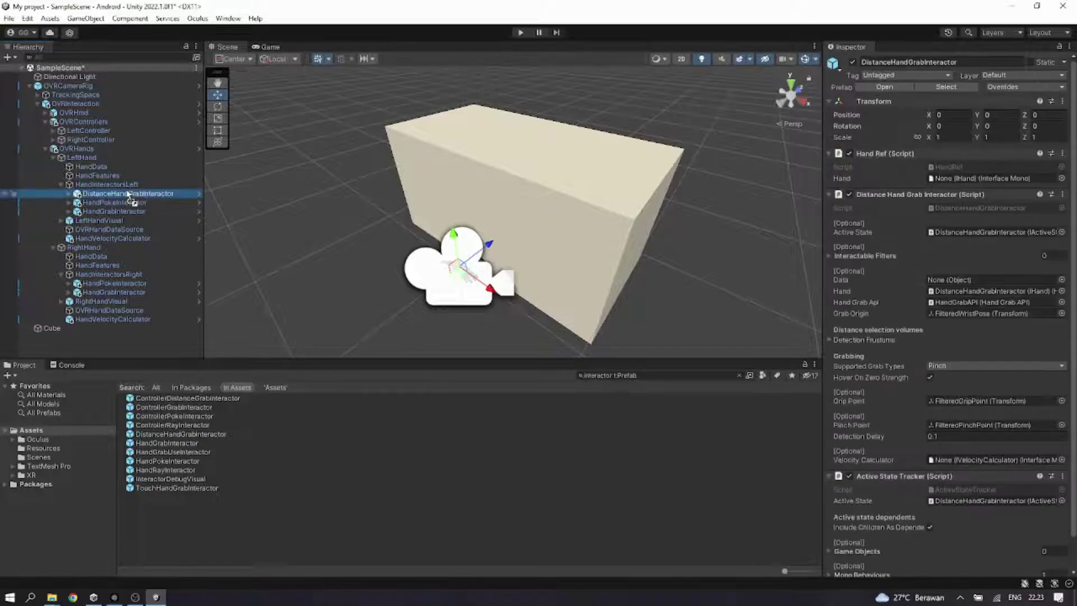
drag(187, 439, 147, 282)
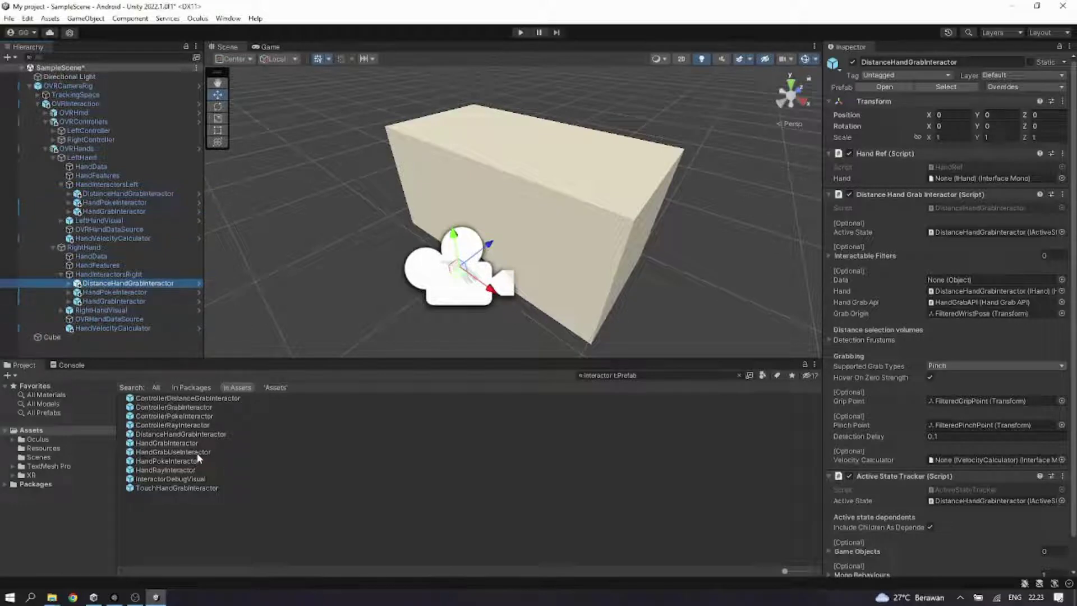
drag(190, 451, 146, 302)
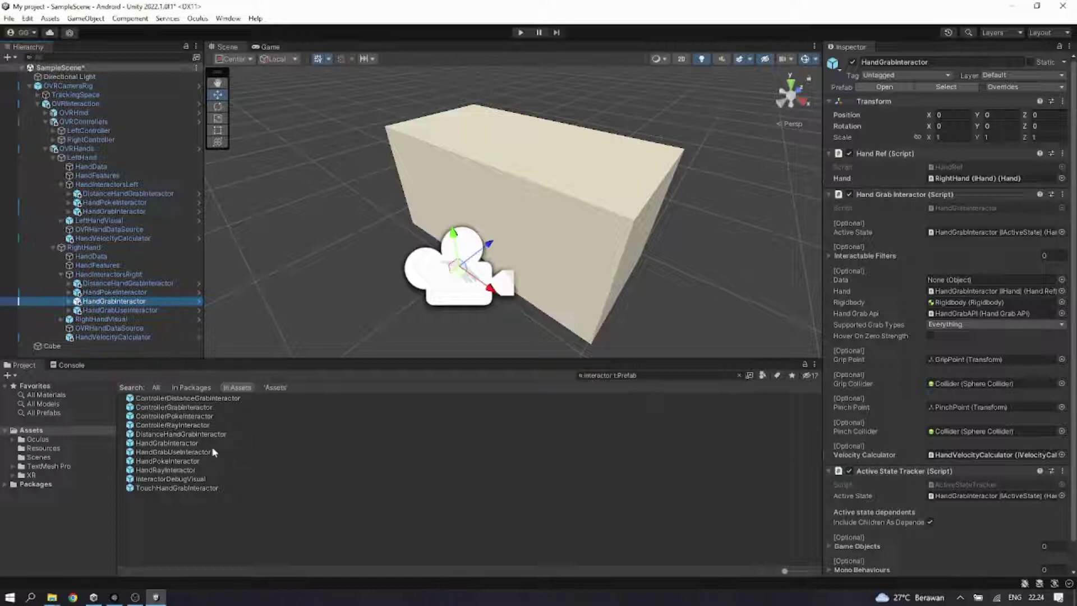
drag(190, 452, 146, 191)
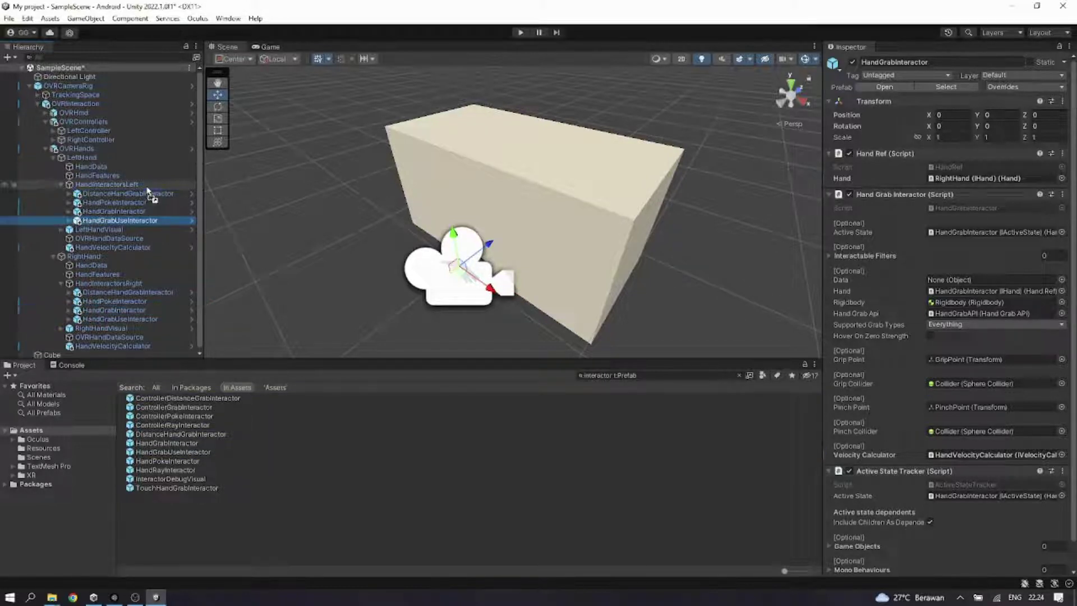
Step: Assign LeftHand and RightHand as the Hand reference of the left and right DistanceHandGrabInteractor
click(141, 190)
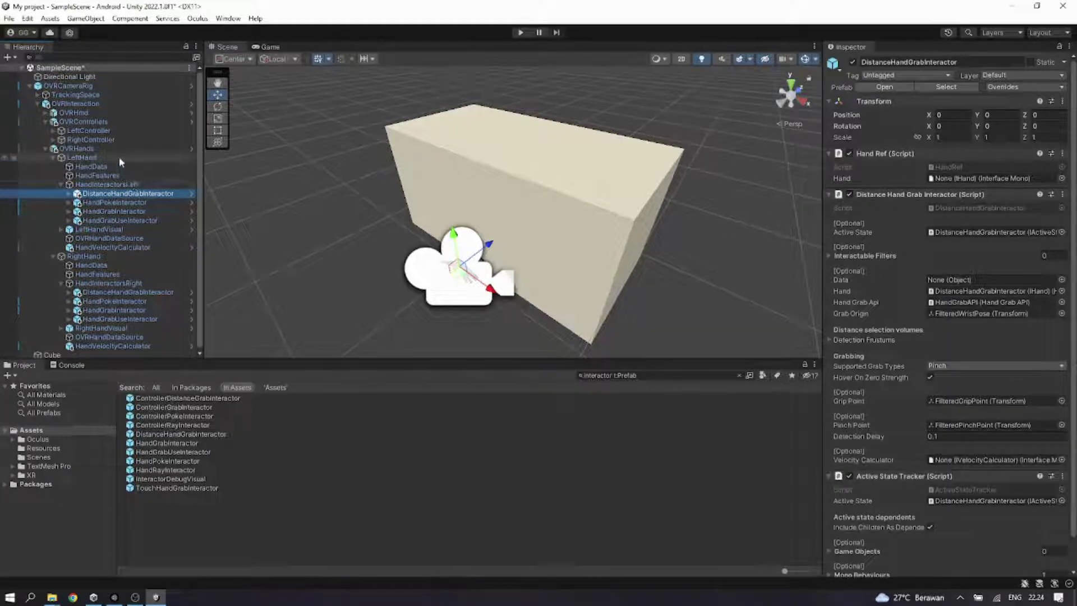
drag(119, 156, 991, 181)
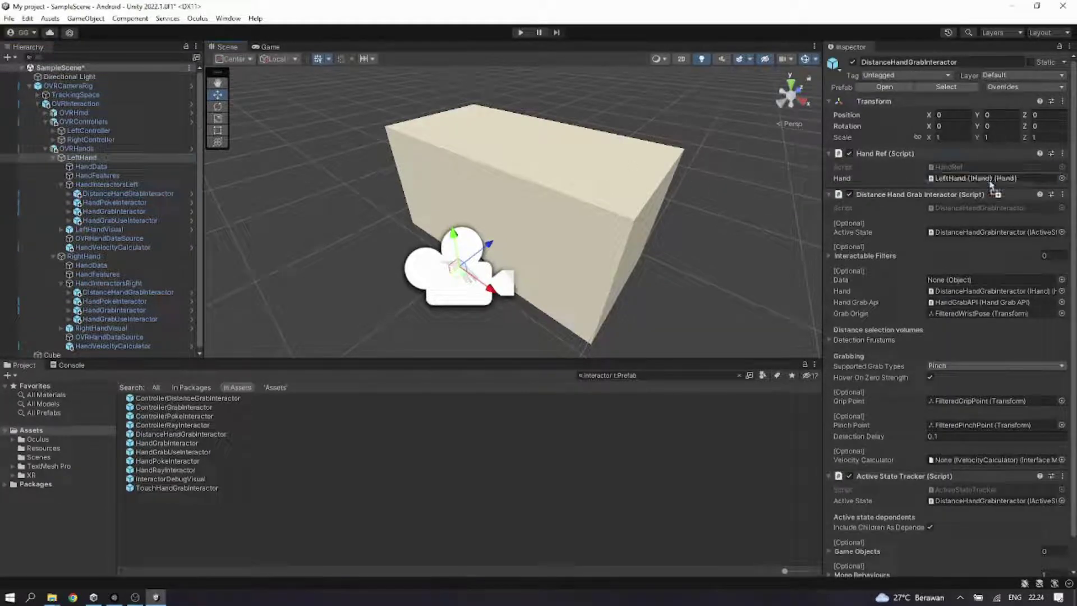
click(155, 289)
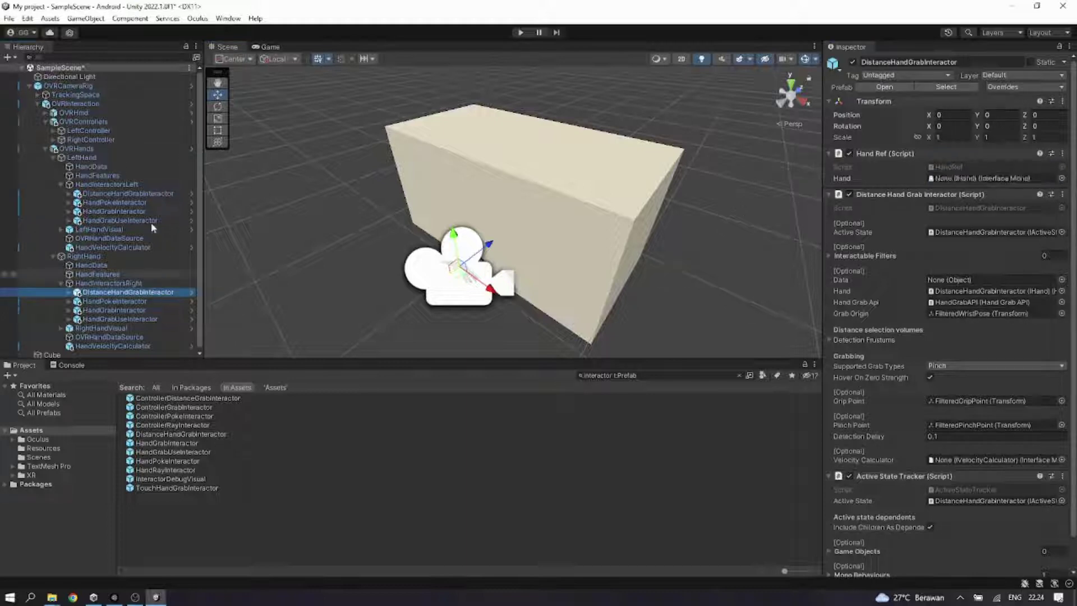
drag(123, 257, 976, 178)
Step: Try to assign the left HandGrabUseInteractor's Hand reference, and set the right one's Hand reference to RightHand
click(120, 219)
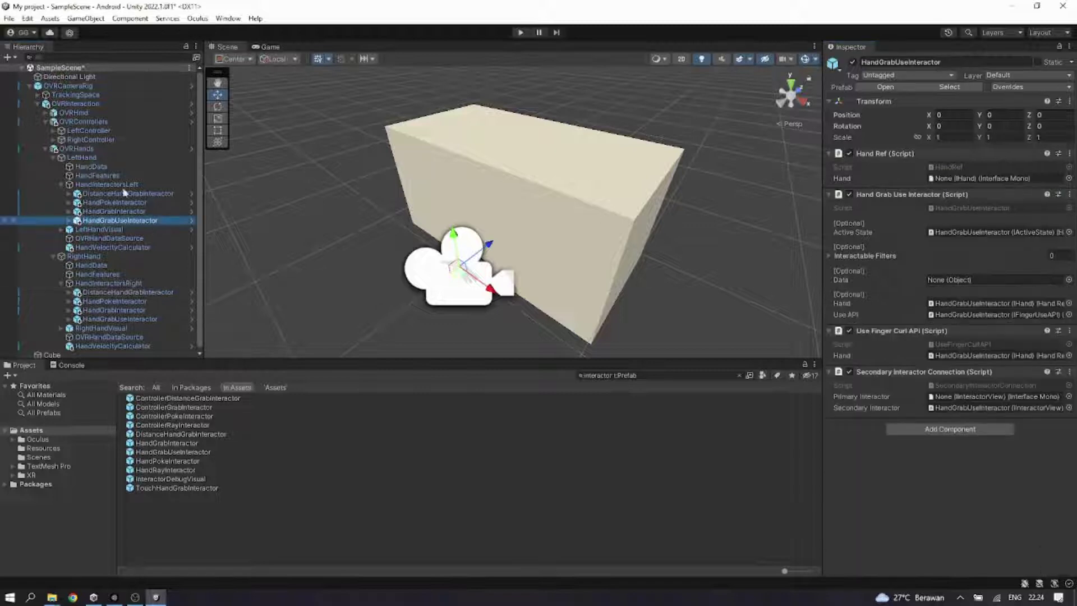
drag(117, 183, 968, 183)
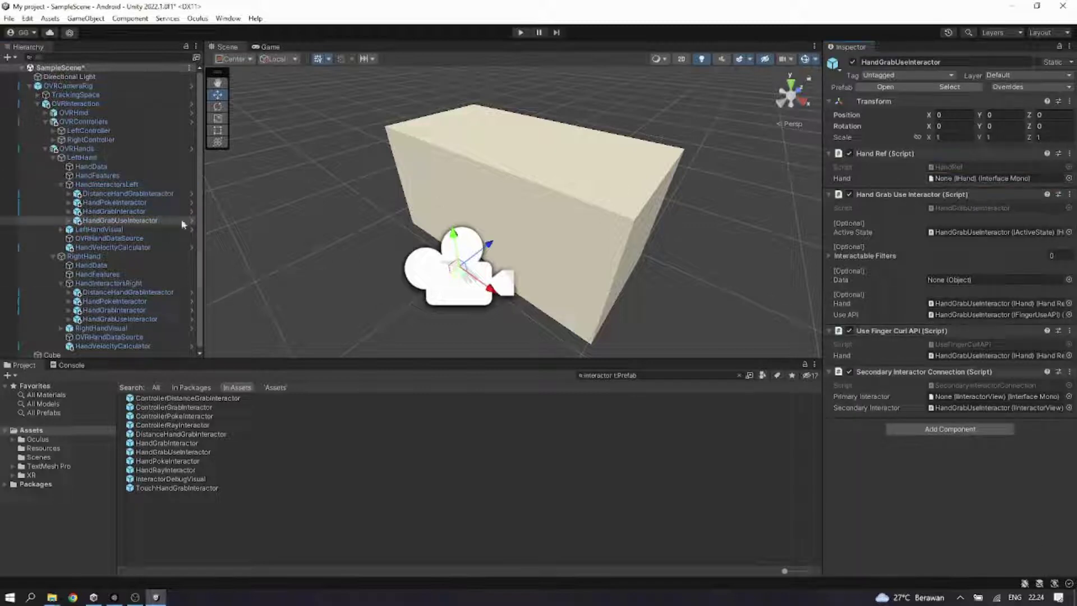
click(161, 319)
drag(135, 258, 965, 189)
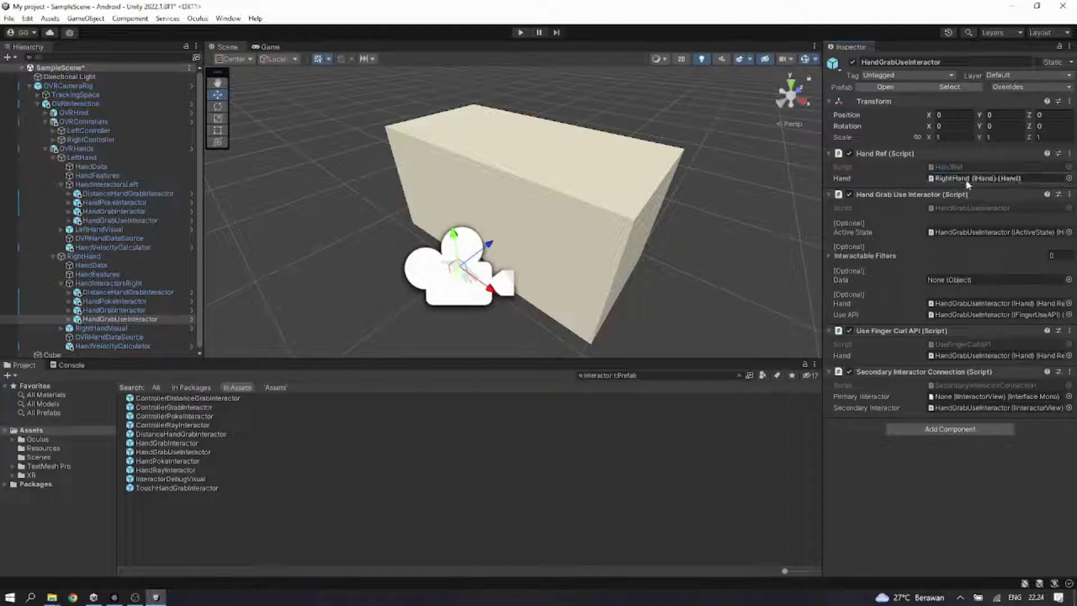
Step: Assign LeftHand as the left HandGrabUseInteractor's Hand reference and check the Hand references of the other left-hand interactors
click(143, 193)
click(141, 204)
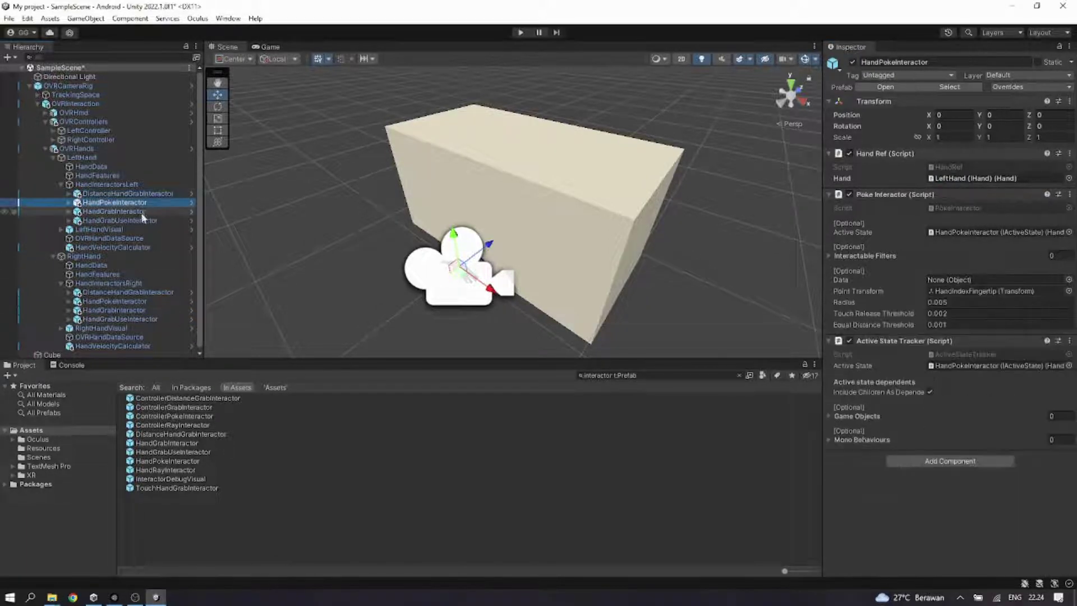
click(141, 212)
click(140, 220)
click(150, 193)
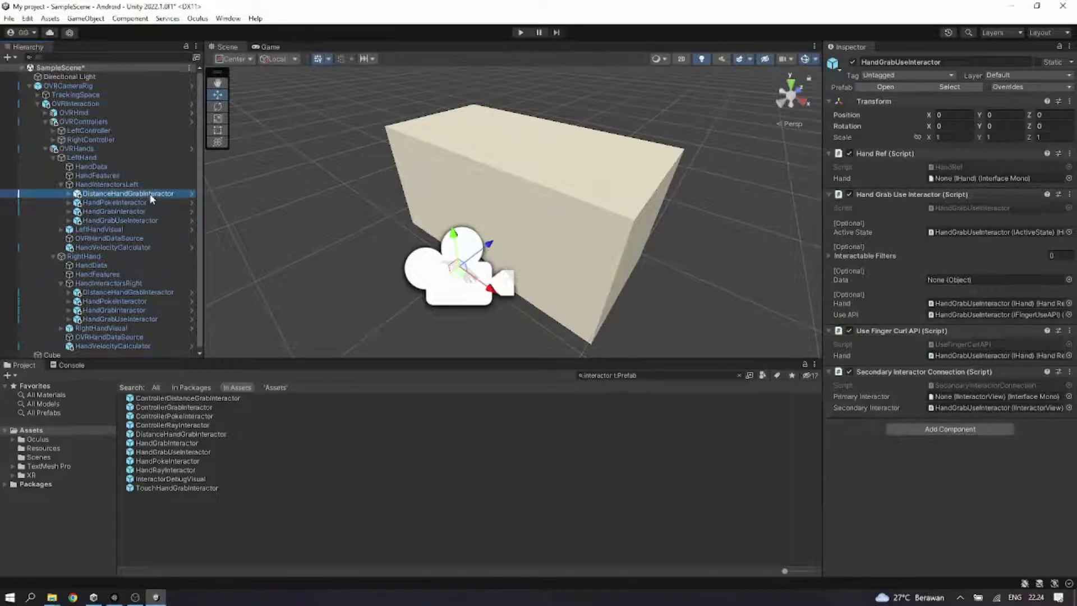
click(148, 220)
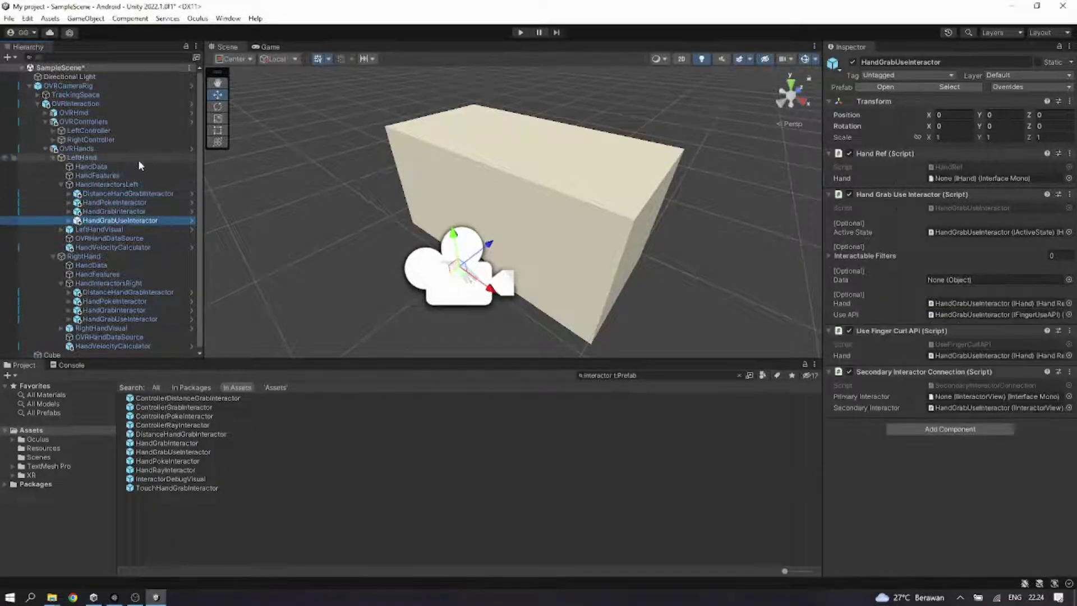
drag(139, 160, 954, 215)
drag(970, 182, 974, 183)
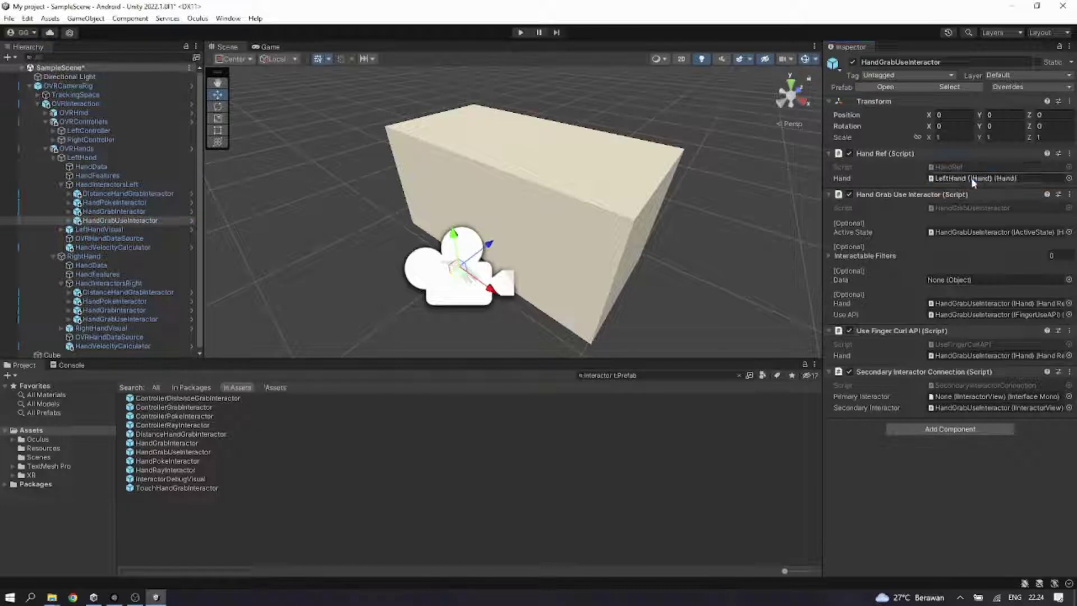
click(124, 195)
click(122, 205)
click(122, 214)
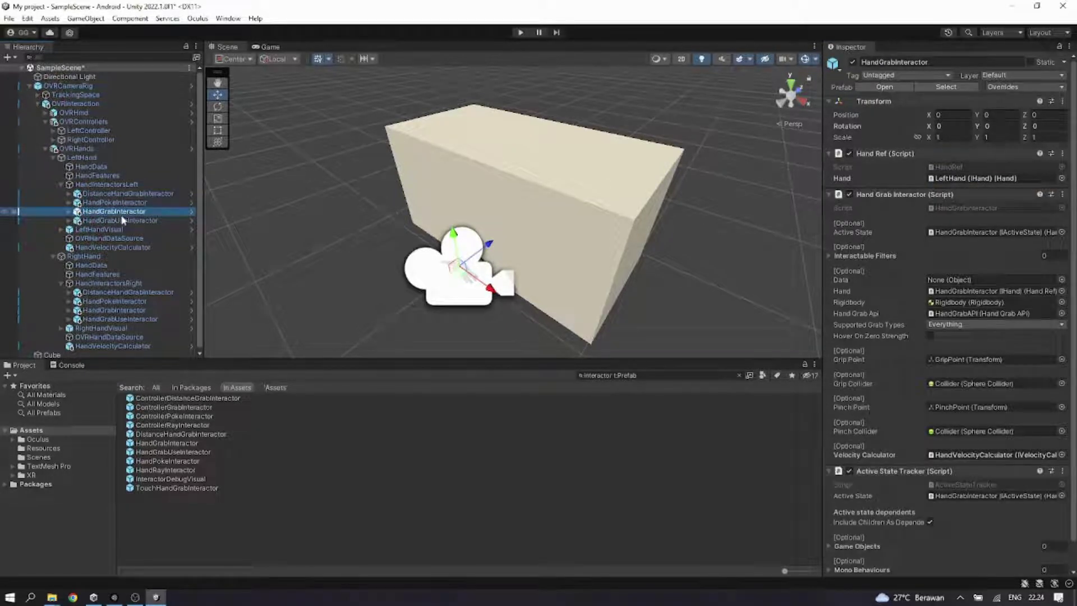
click(123, 219)
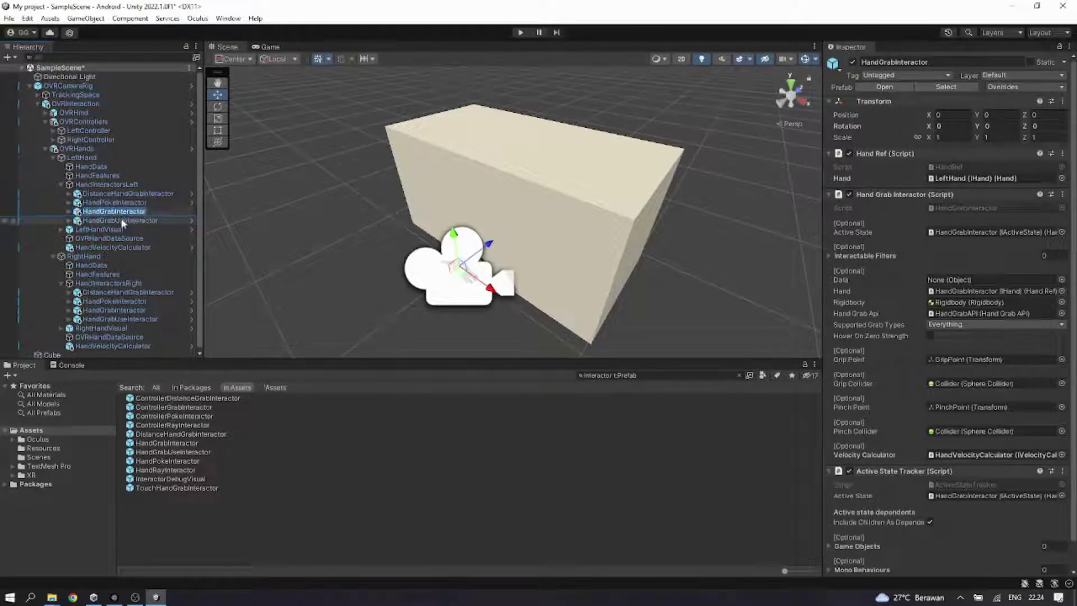
Step: Add a Hand Physics Capsules component to LeftHand and assign LeftHandVisual as its Hand Visual
click(149, 294)
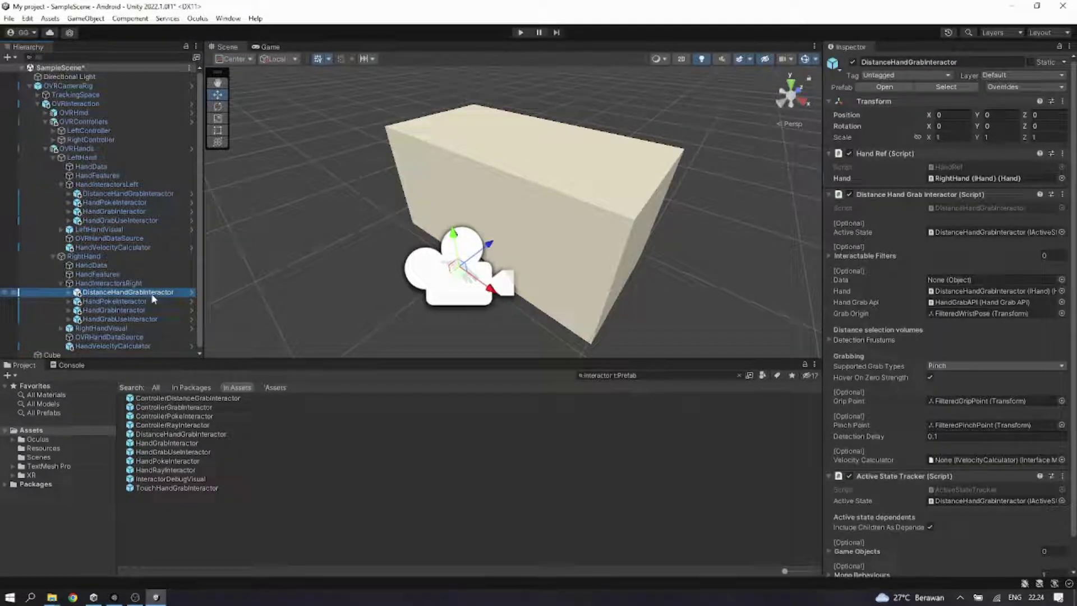
scroll(152, 295, down, 1)
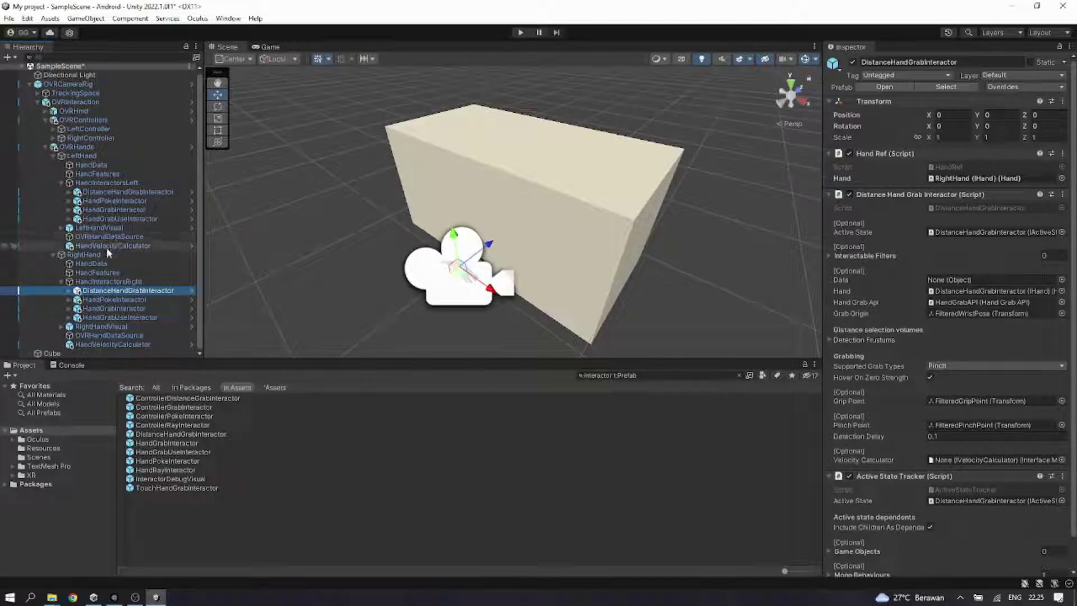
click(113, 156)
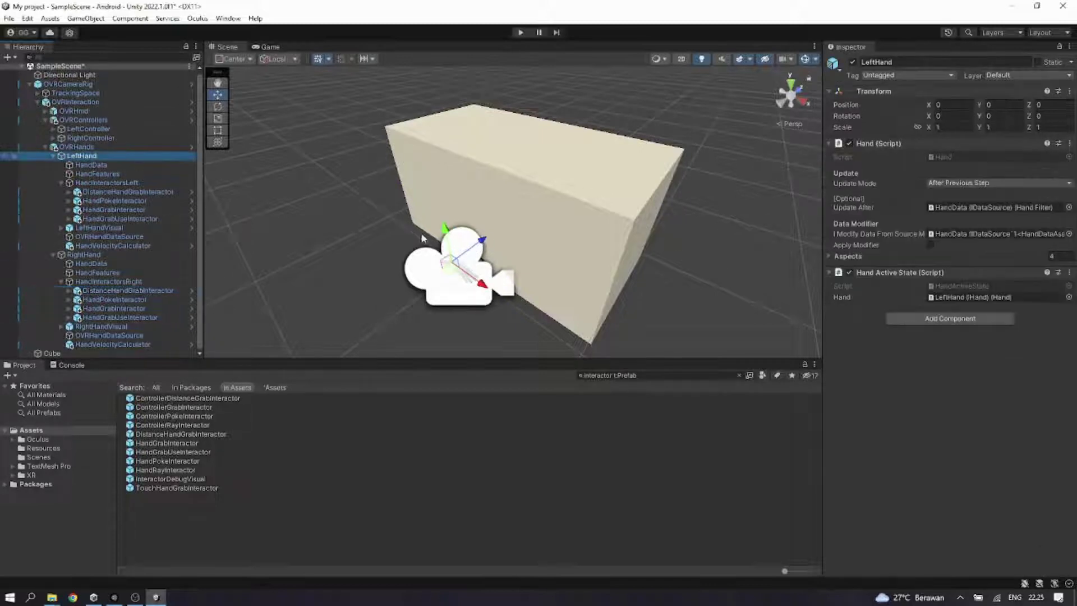
click(979, 320)
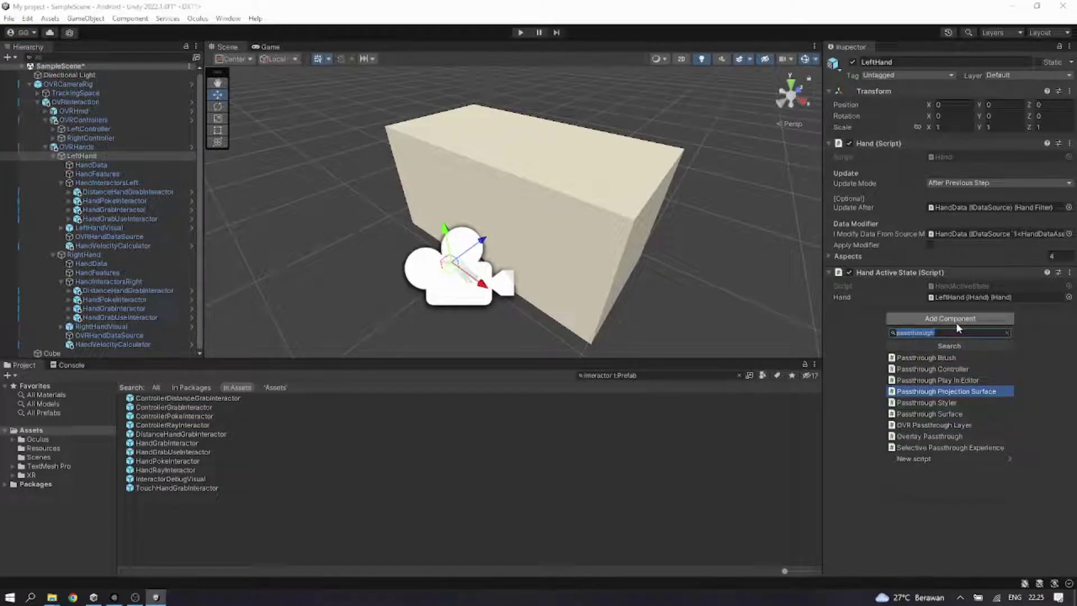
text(capsule)
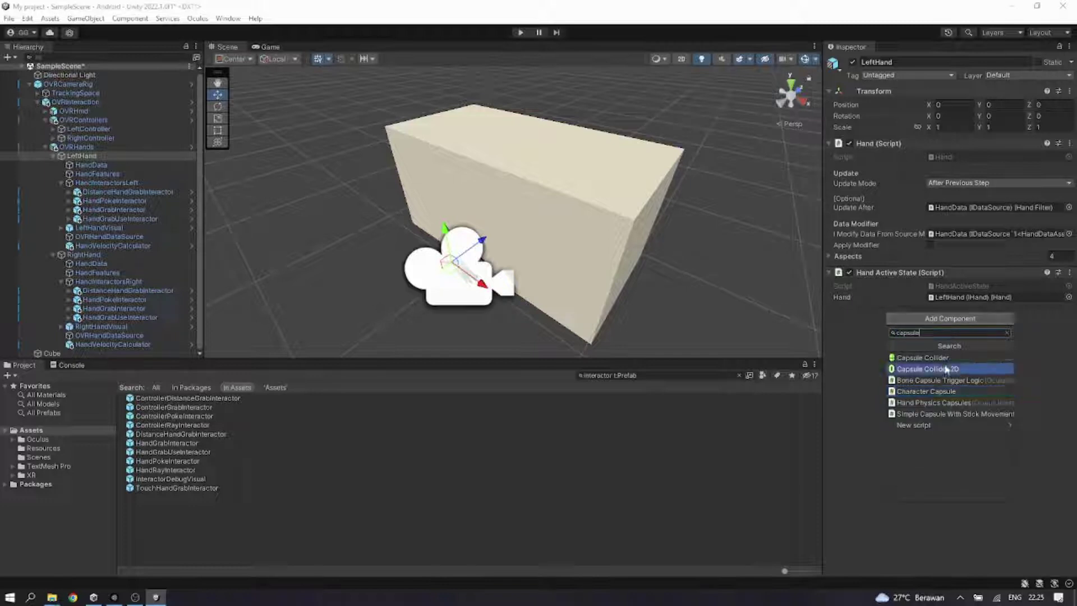
click(938, 402)
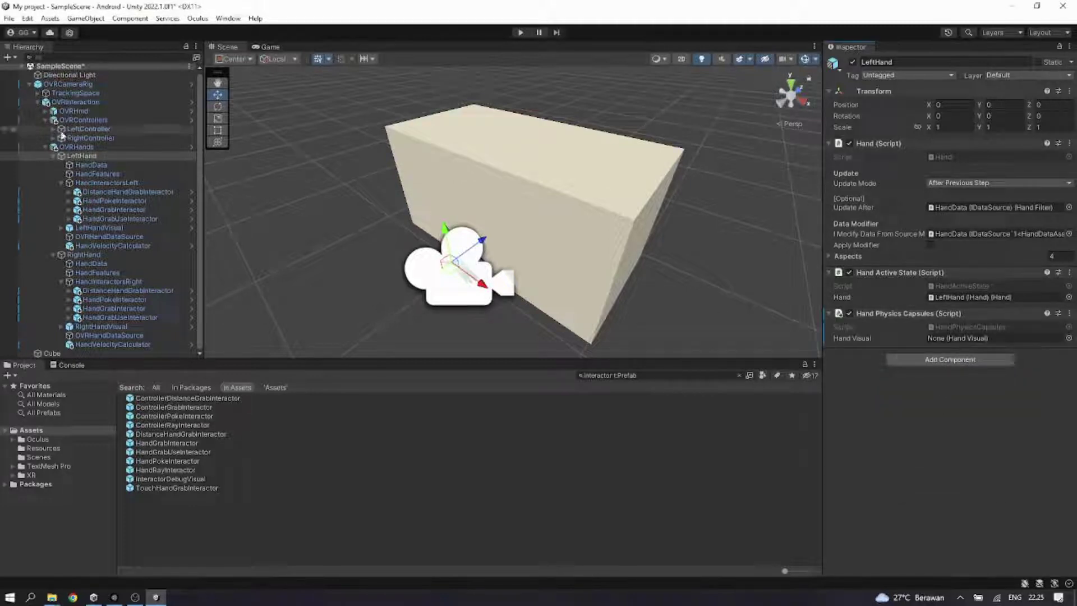
drag(123, 224, 944, 343)
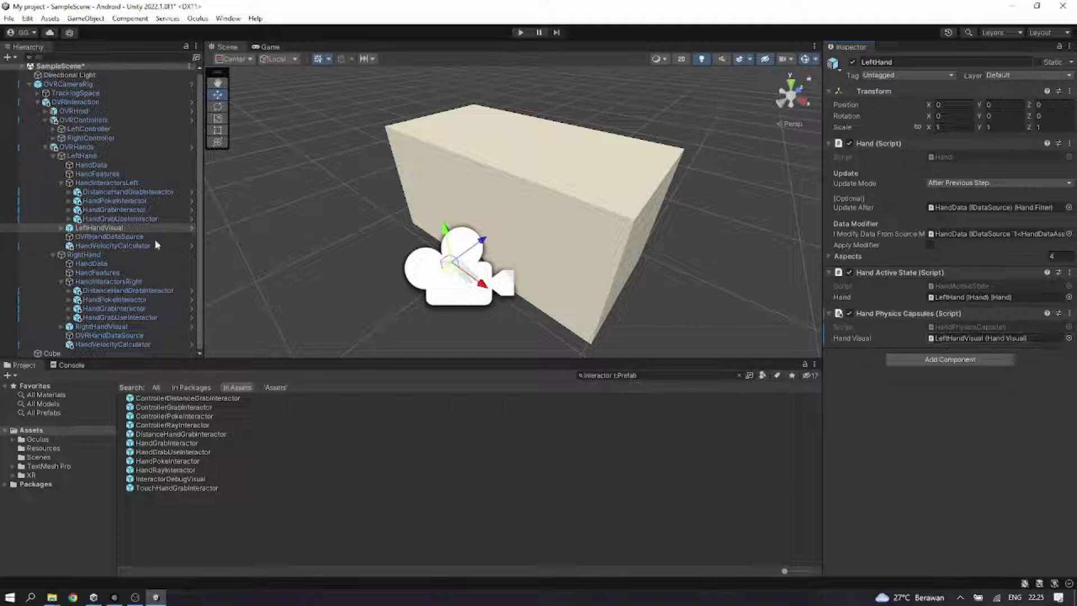
Step: Add a Hand Physics Capsules component to RightHand and assign RightHandVisual as its Hand Visual
click(144, 254)
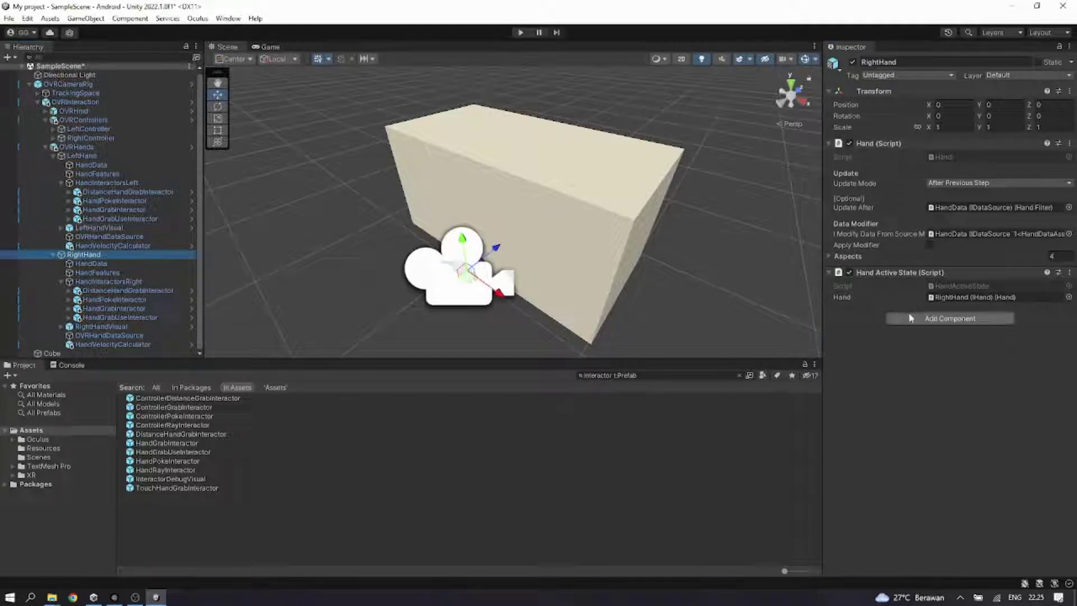
click(909, 318)
click(923, 403)
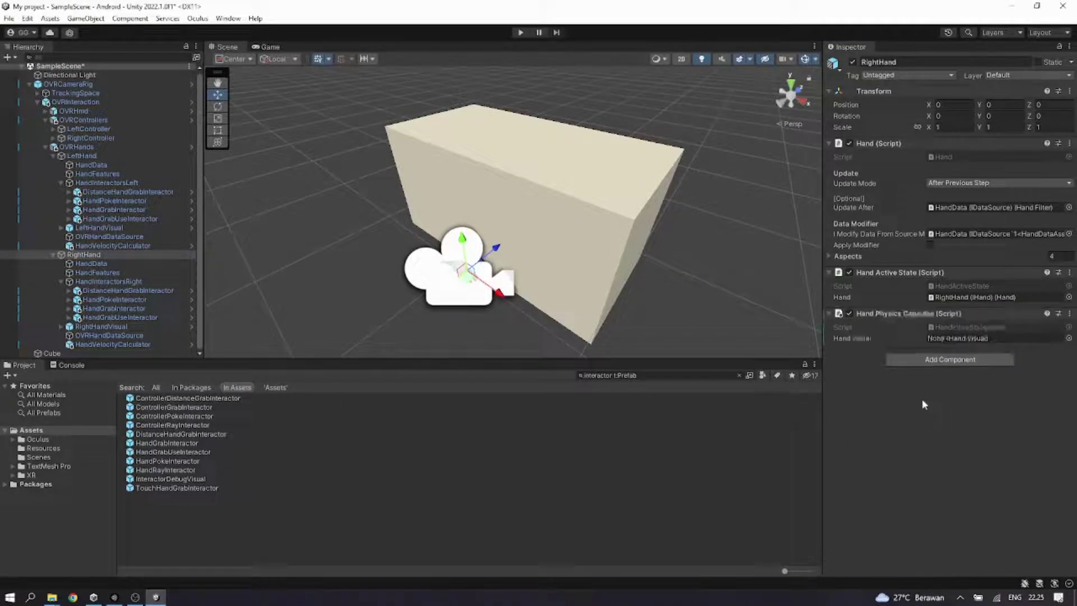
drag(100, 326, 949, 341)
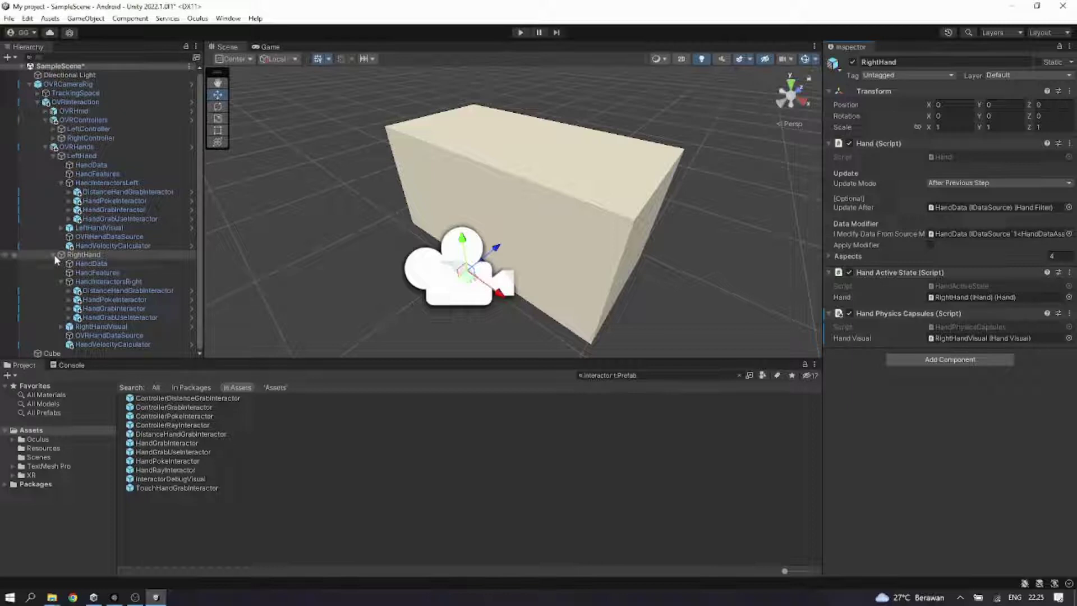
Step: Check the Hand references of the distance grab, poke, grab and grab-use interactors under HandInteractorsRight
click(98, 292)
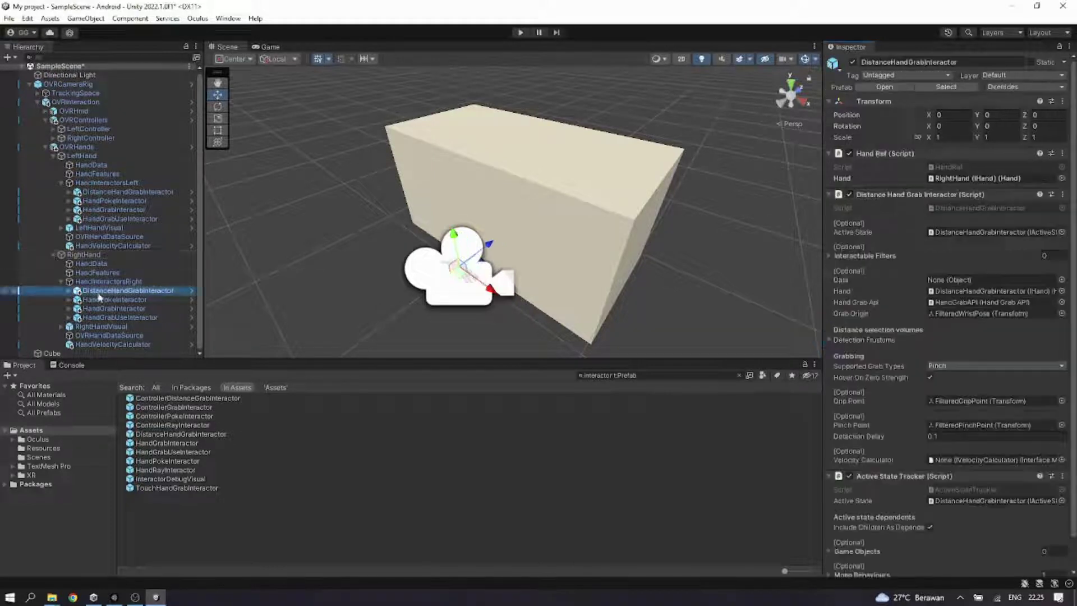
click(105, 301)
click(109, 309)
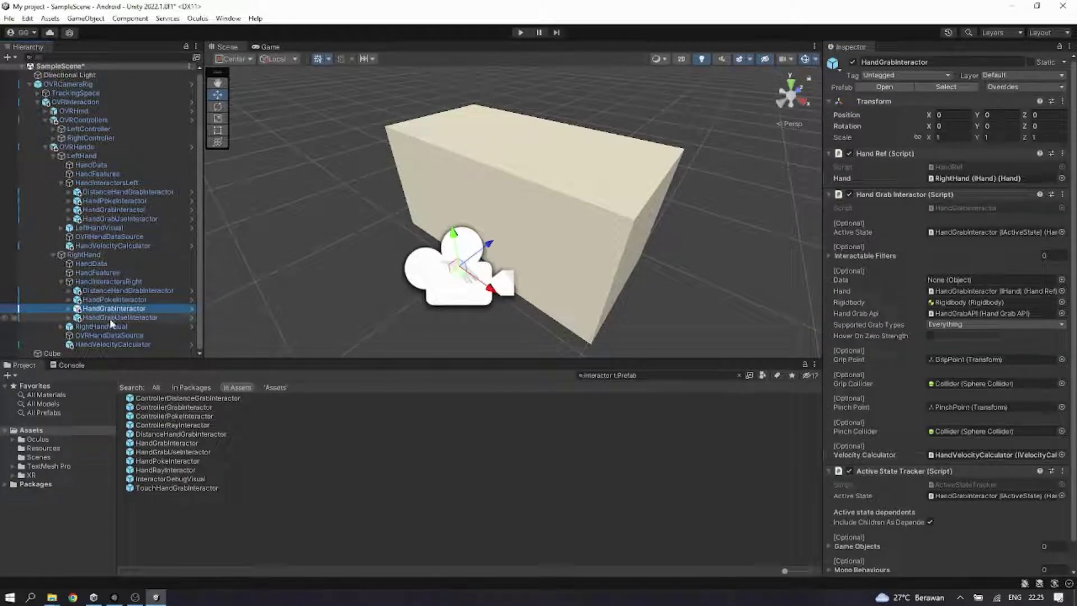
click(110, 318)
click(115, 309)
click(123, 300)
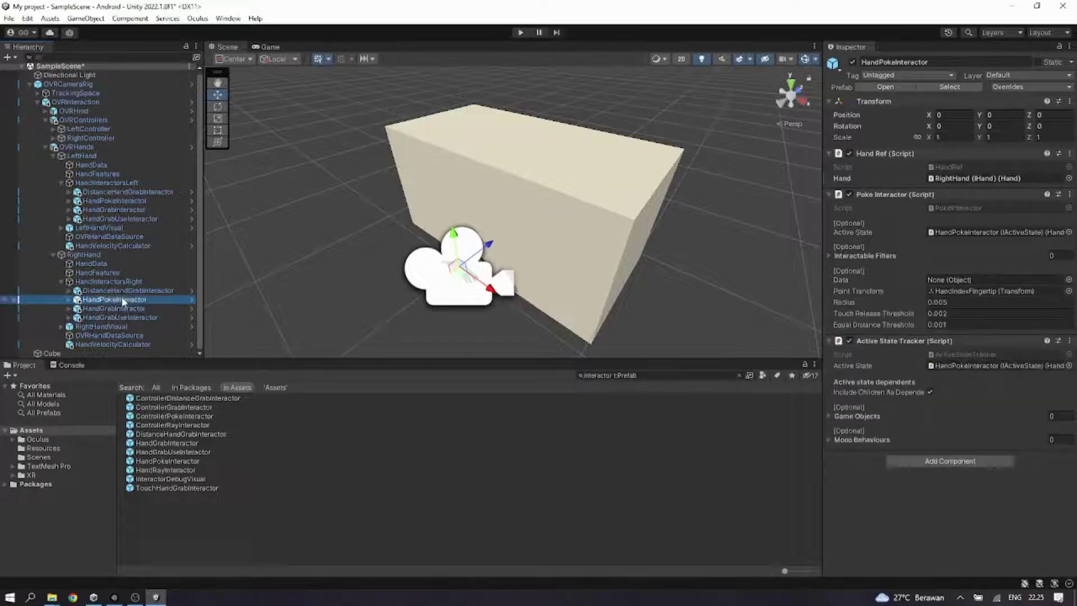
click(126, 290)
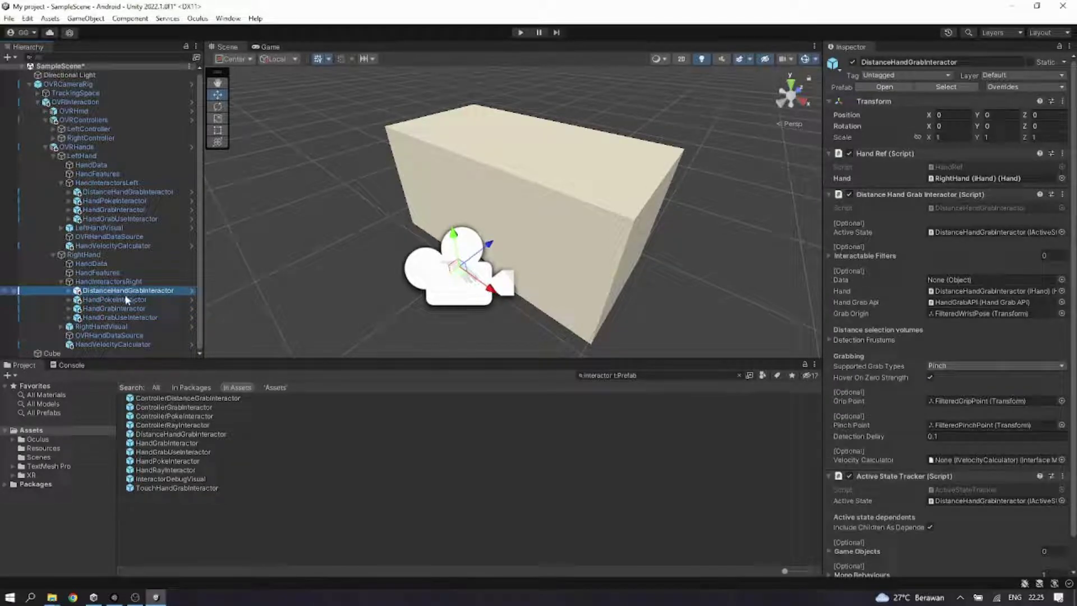
click(125, 300)
click(123, 309)
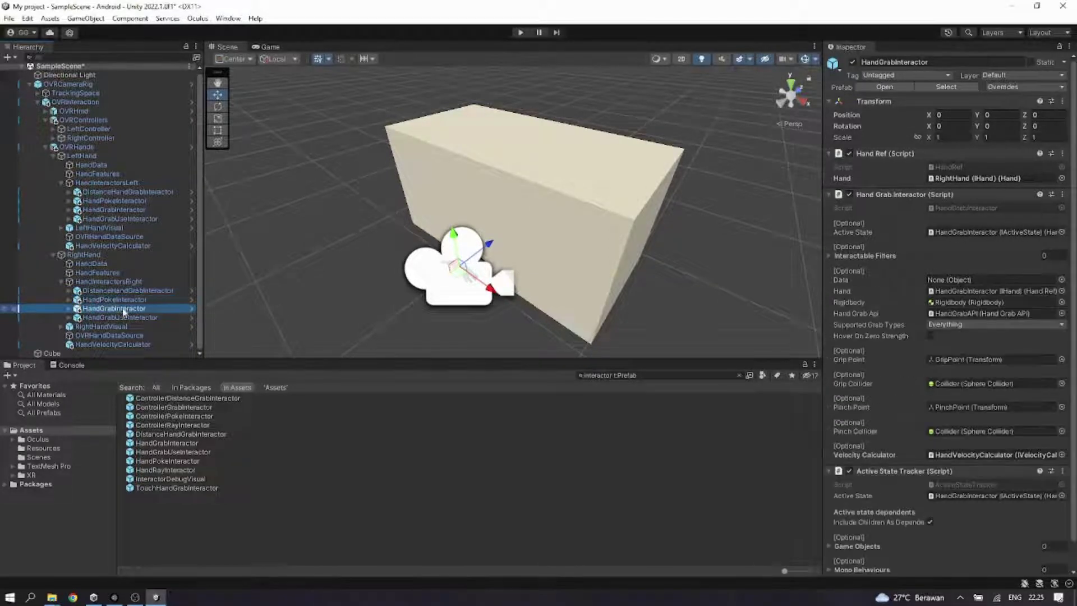
click(124, 292)
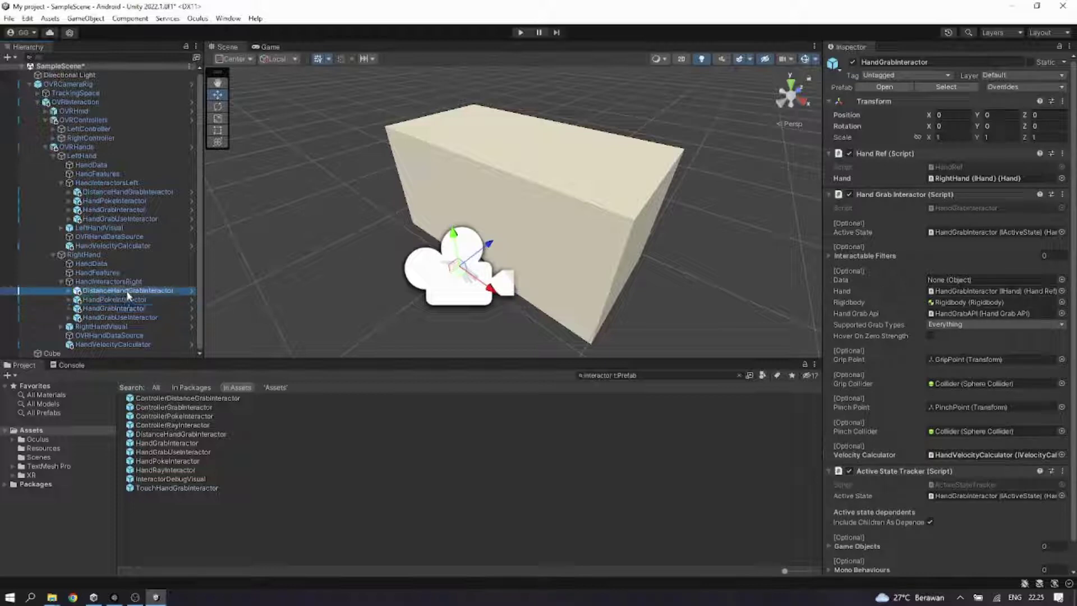
Step: Set the left DistanceHandGrabInteractor's Supported Grab Types to Everything and check the settings of the left HandGrabInteractor and HandGrabUseInteractor
click(111, 193)
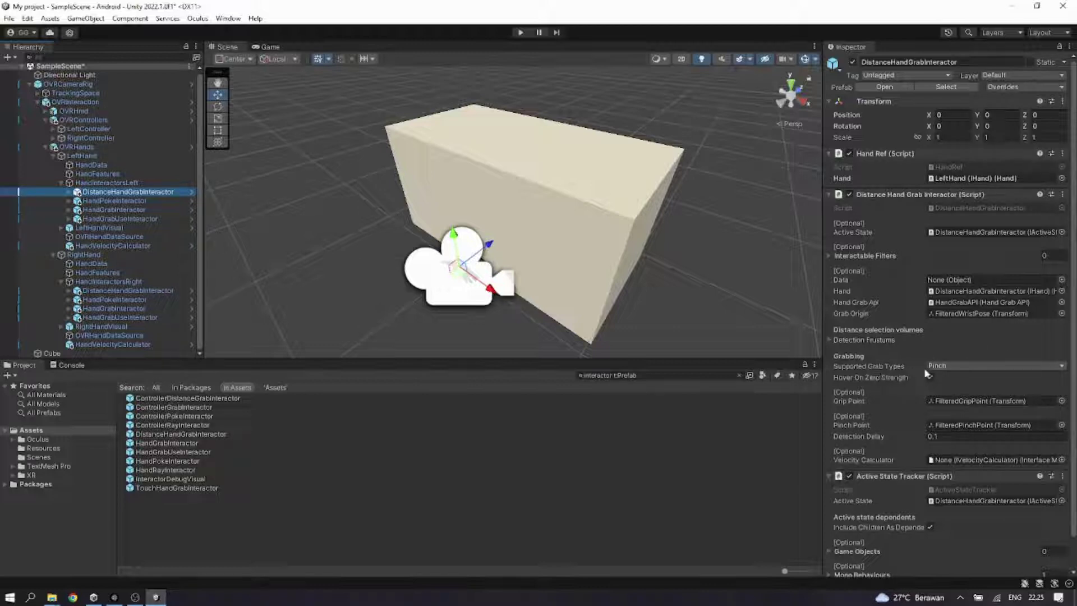
click(941, 366)
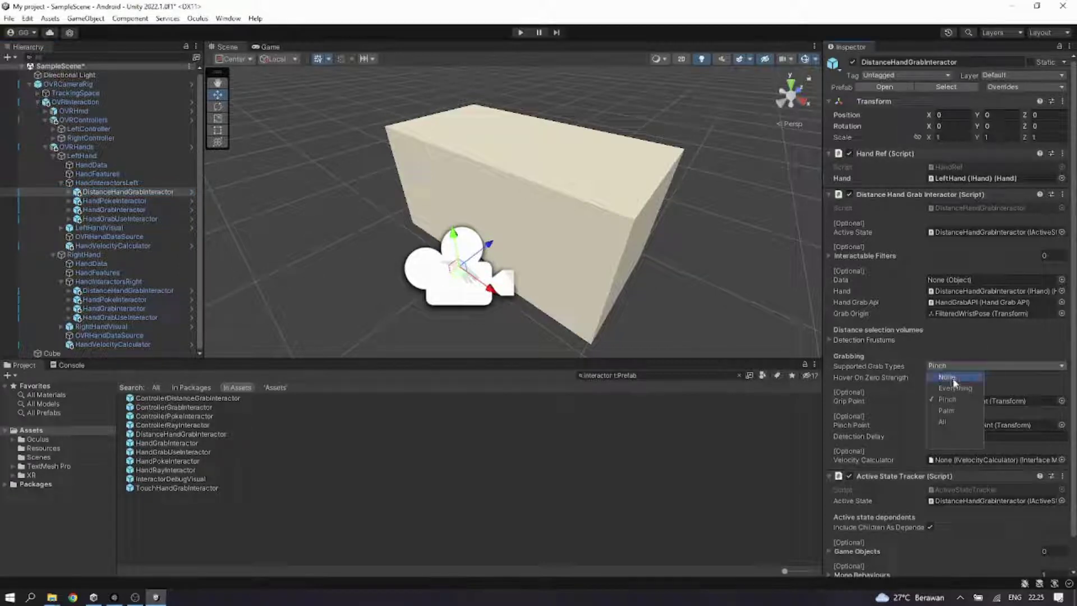
click(956, 388)
click(167, 213)
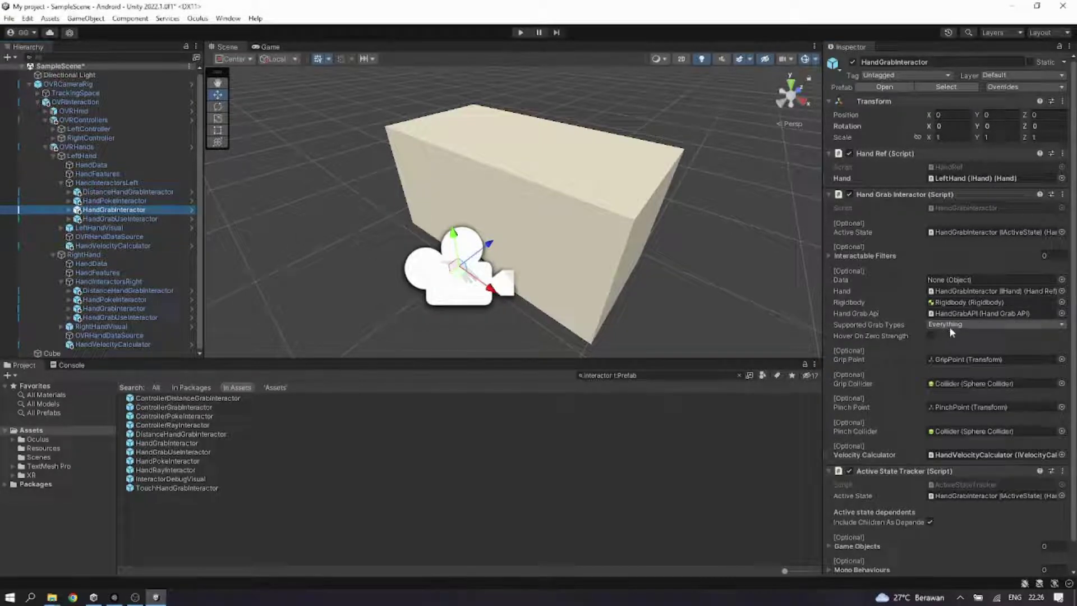
click(951, 327)
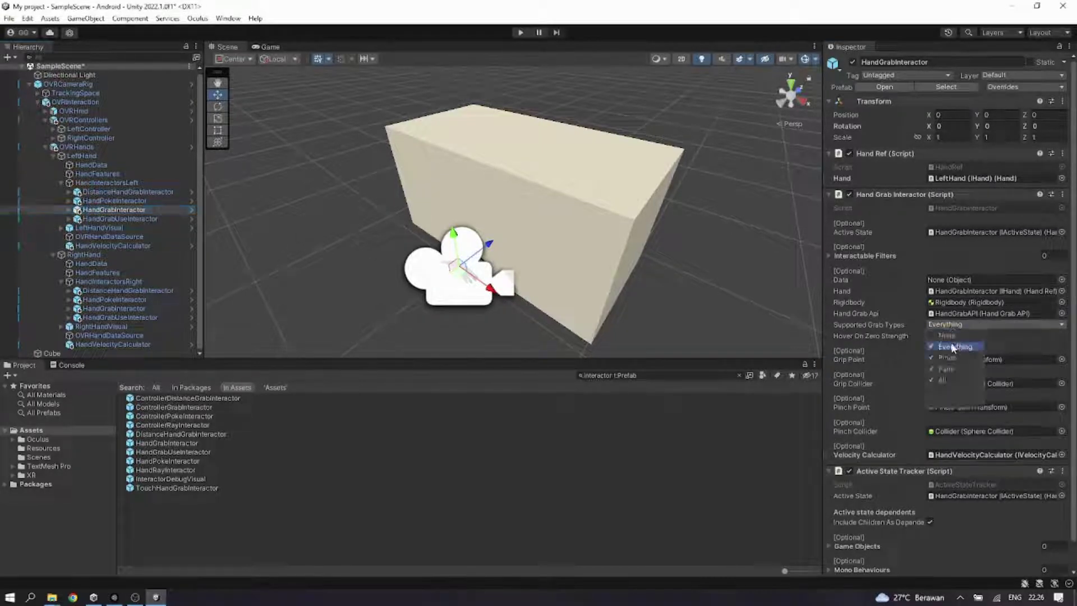
click(1008, 343)
click(173, 219)
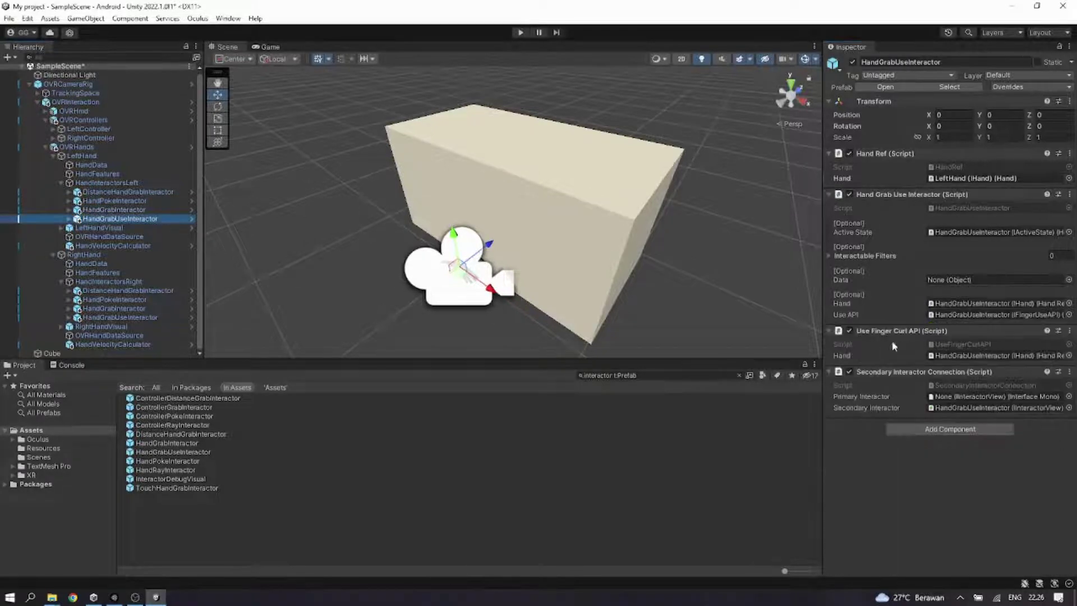
Step: Set the Supported Grab Types of the DistanceHandGrabInteractor under HandInteractorsRight to Everything
click(134, 290)
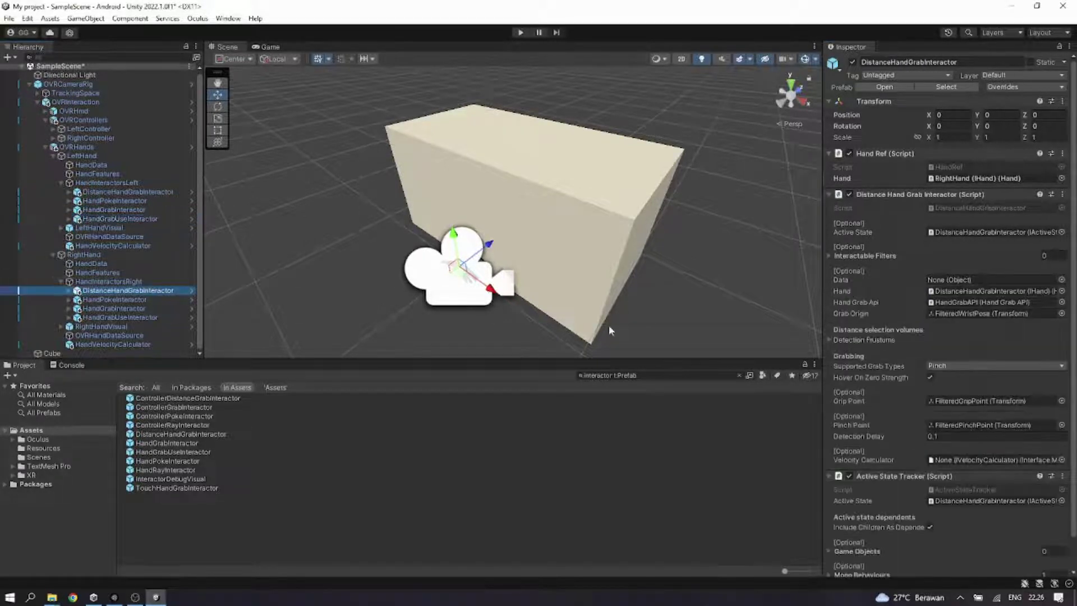
click(962, 366)
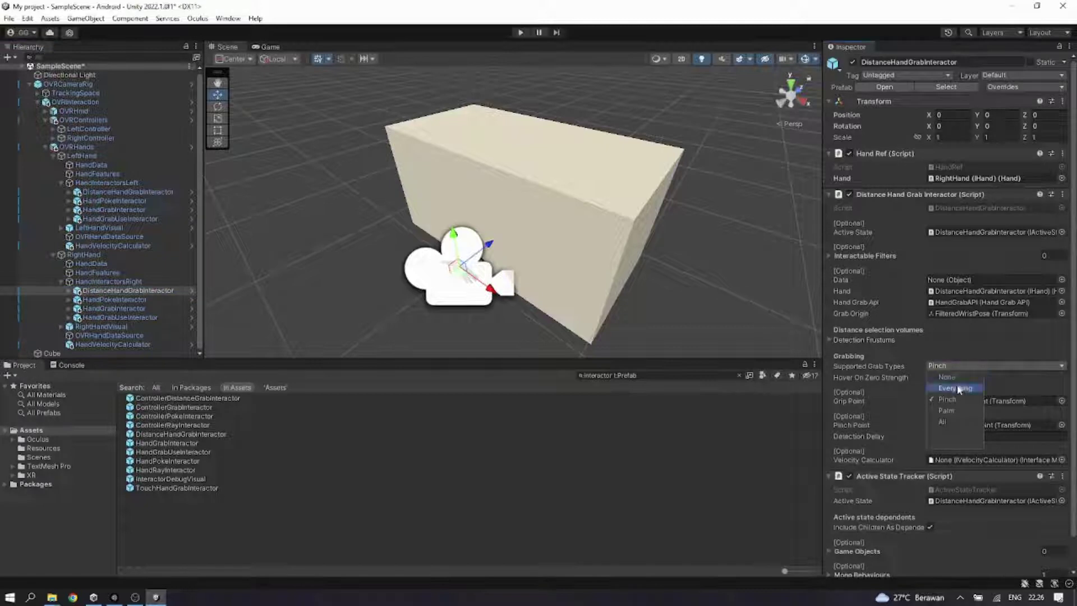
click(957, 389)
click(157, 309)
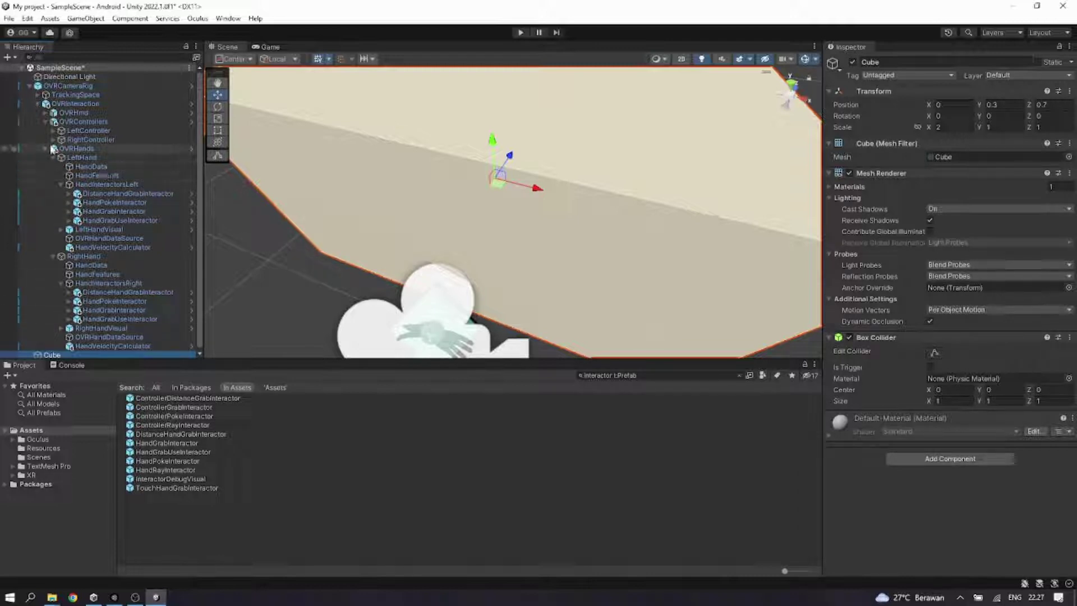
Step: Open the TransformerExamples scene from Oculus/Interaction/Samples/Scenes/Examples, saving the changes to SampleScene
click(39, 106)
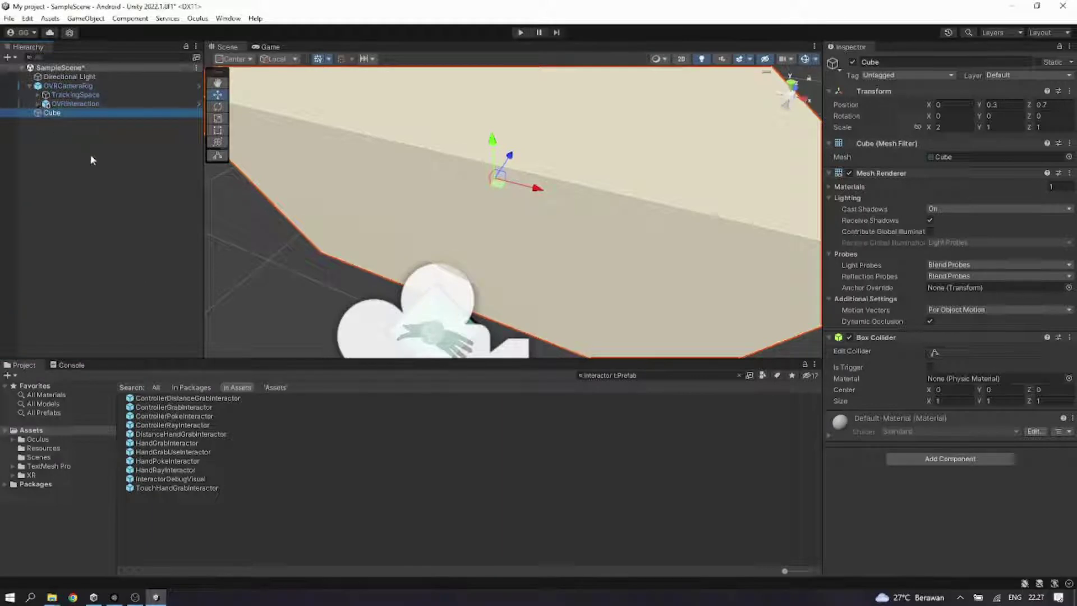
click(13, 439)
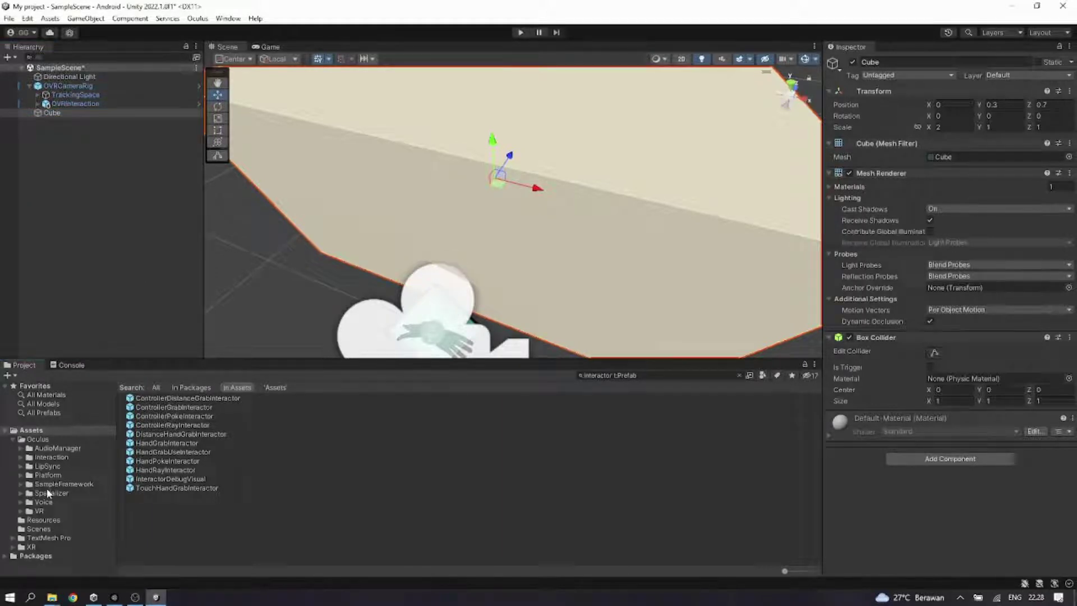
click(20, 458)
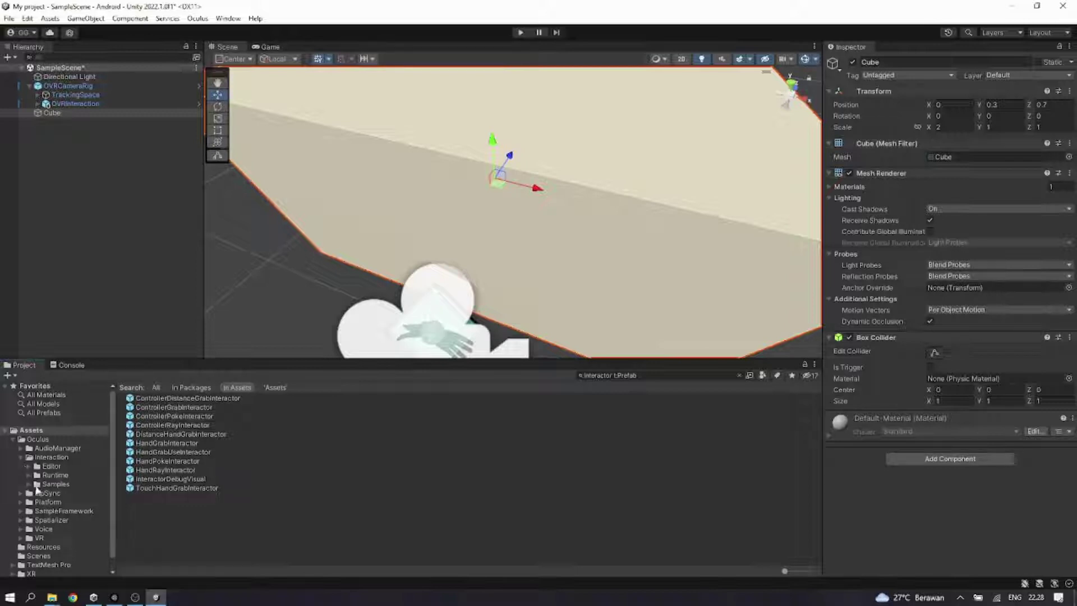
click(51, 484)
click(28, 484)
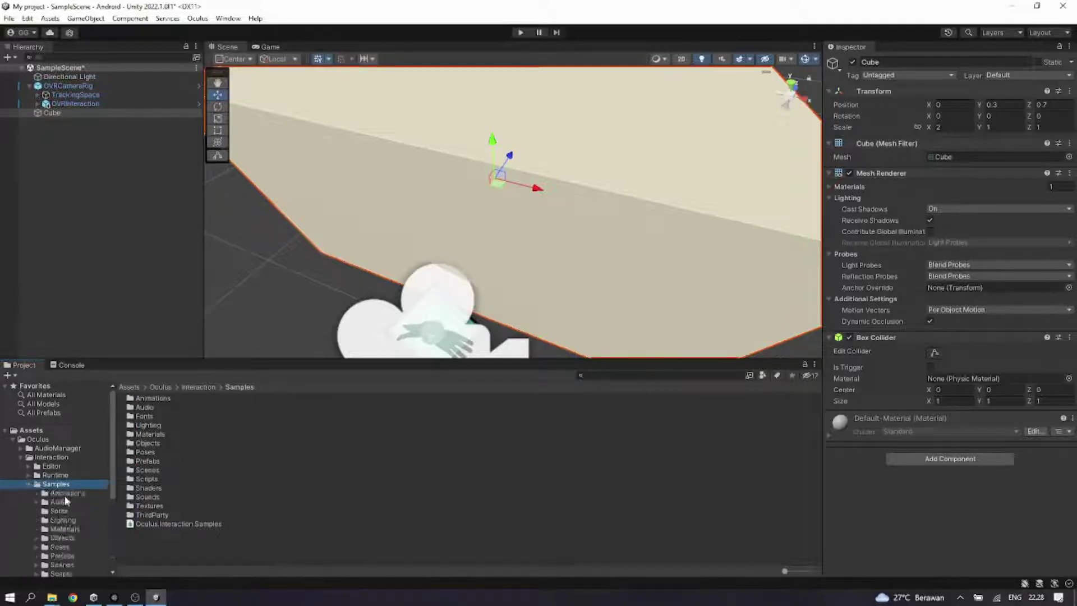
double_click(147, 470)
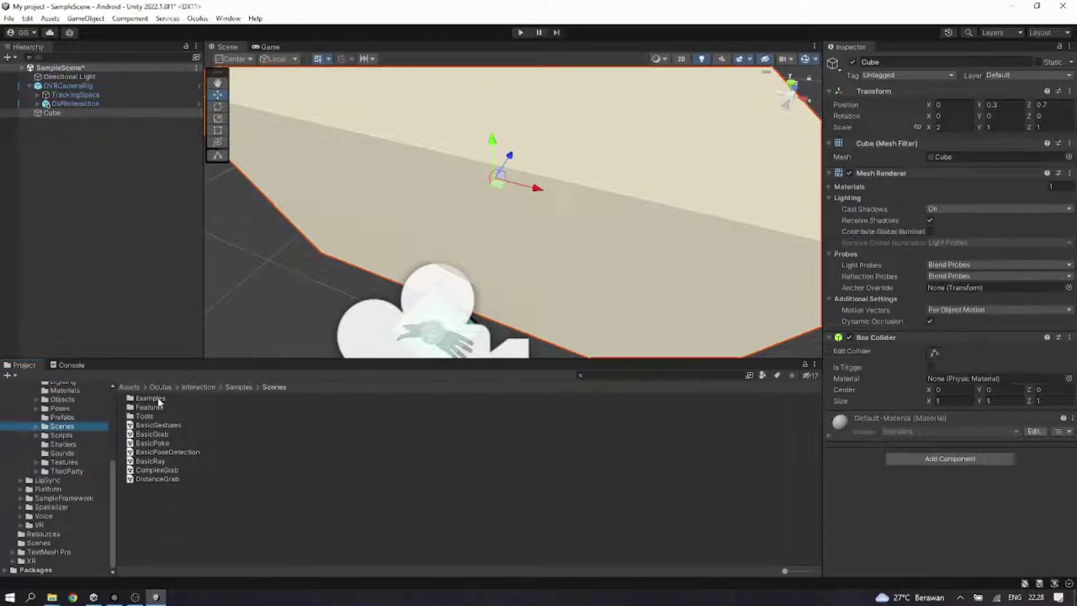
double_click(152, 398)
double_click(169, 470)
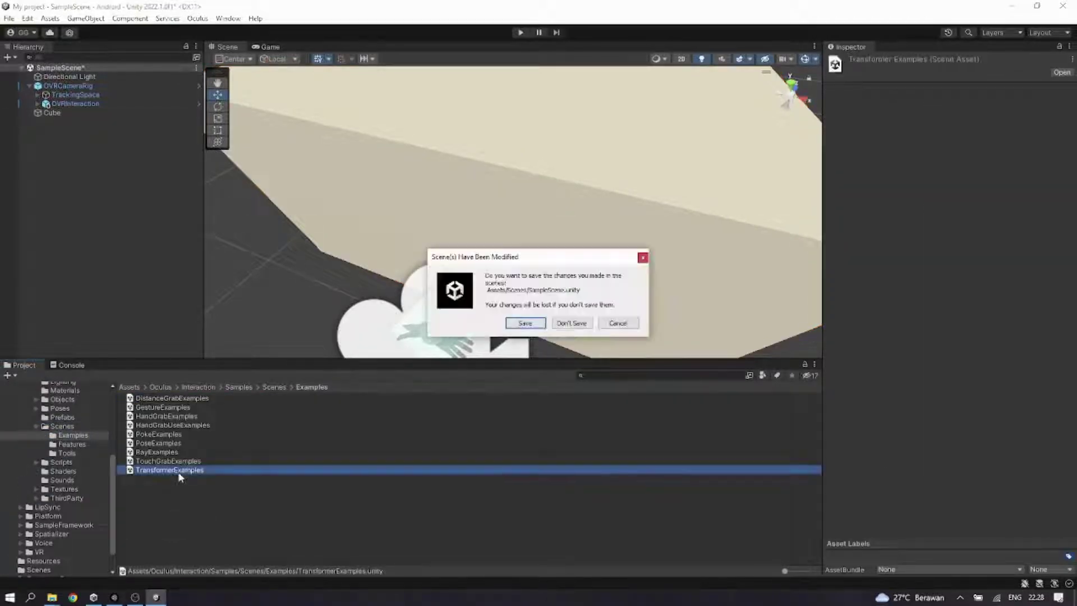
click(539, 322)
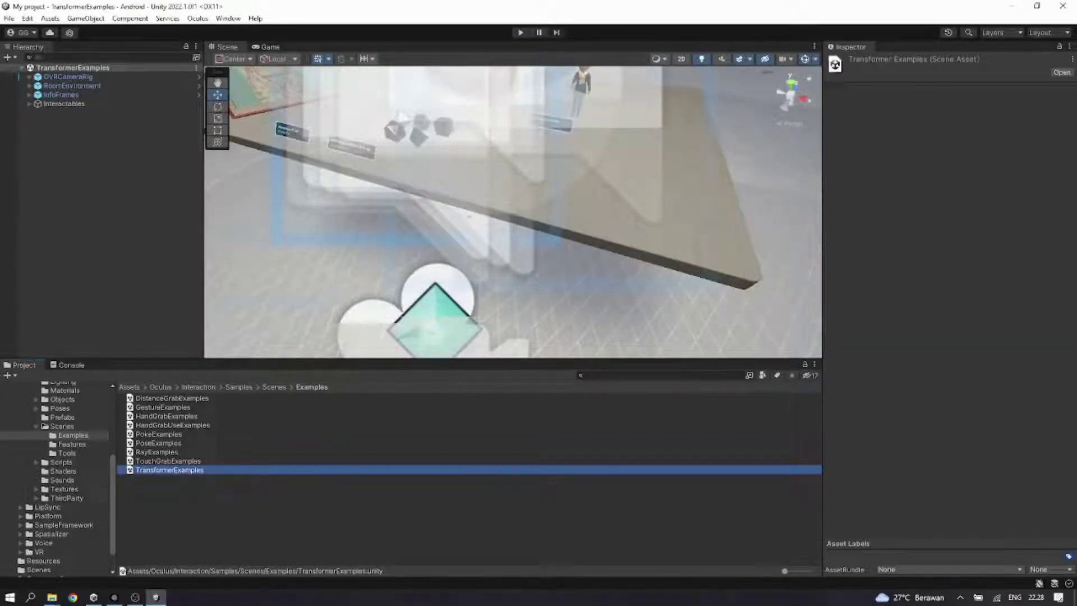
Step: Copy the Interactables object from the TransformerExamples scene and paste it into SampleScene
double_click(62, 104)
click(29, 104)
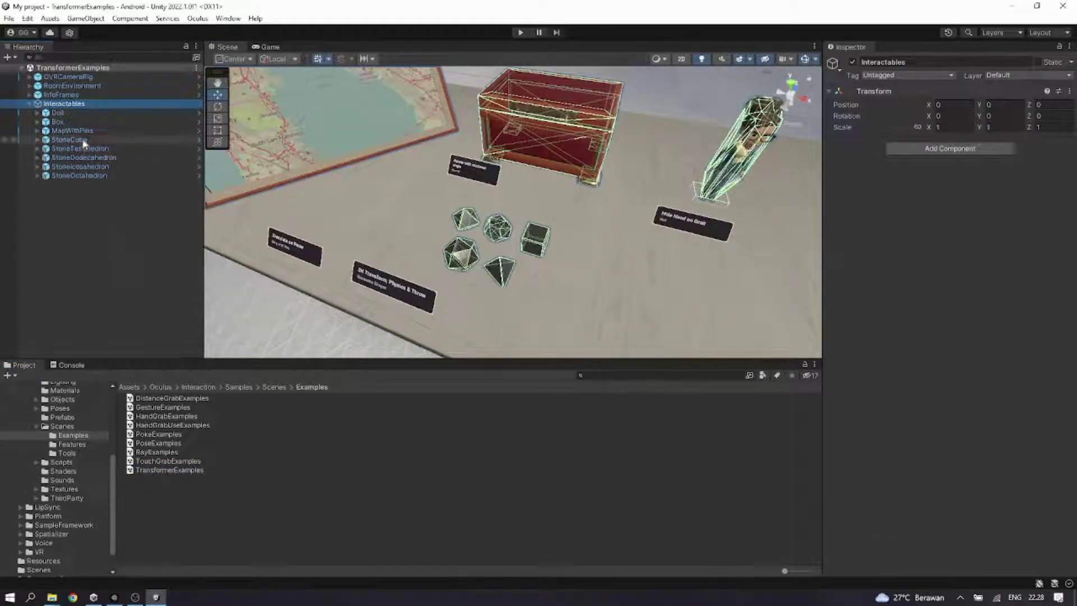
right_click(88, 103)
key(Escape)
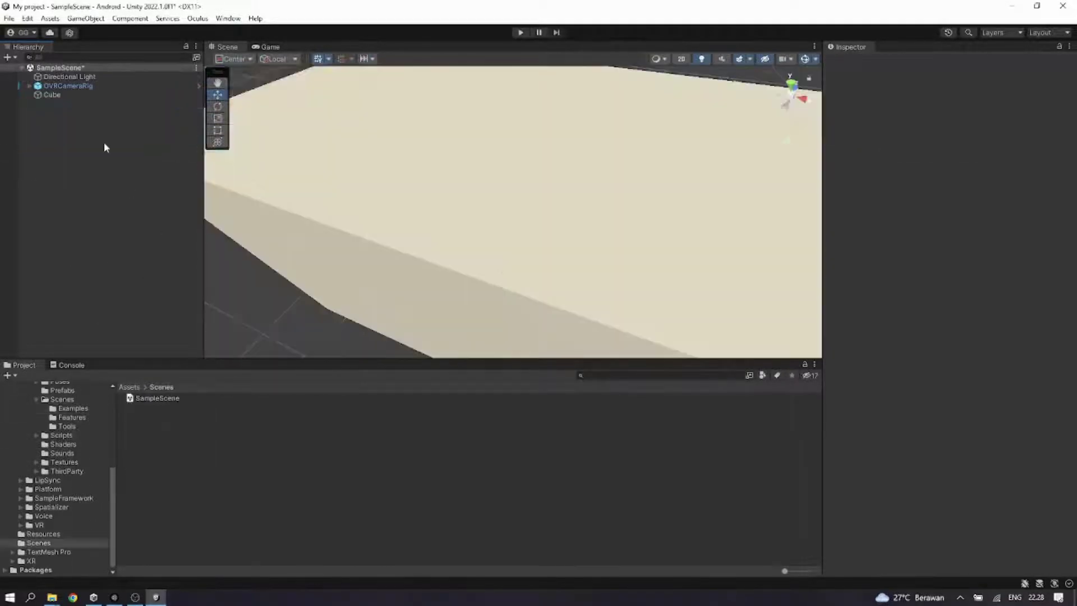
key(ctrl+v)
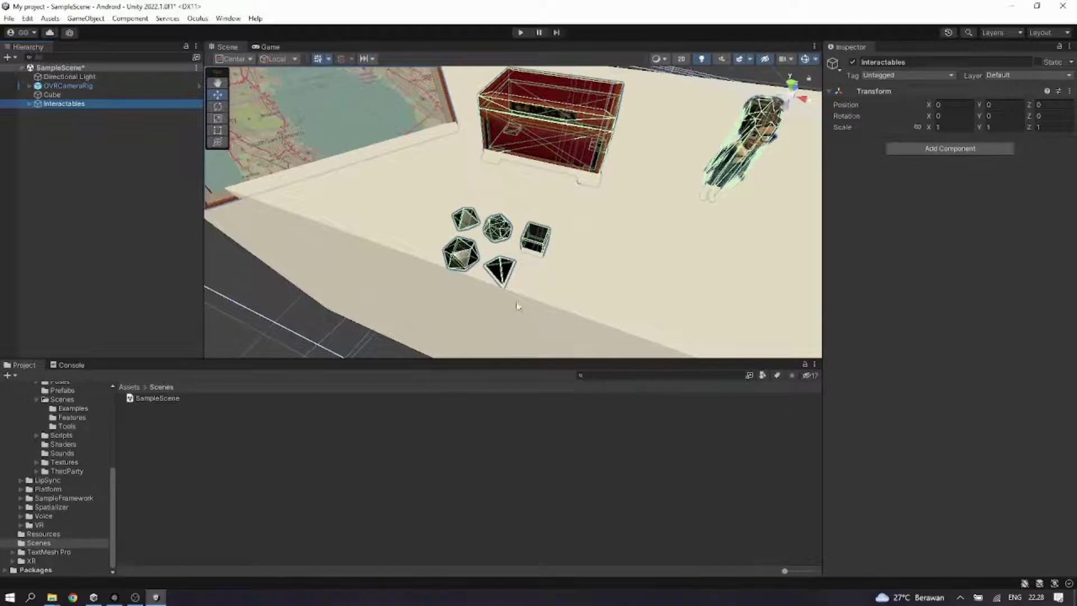
scroll(505, 297, down, 5)
right_drag(497, 294, 491, 264)
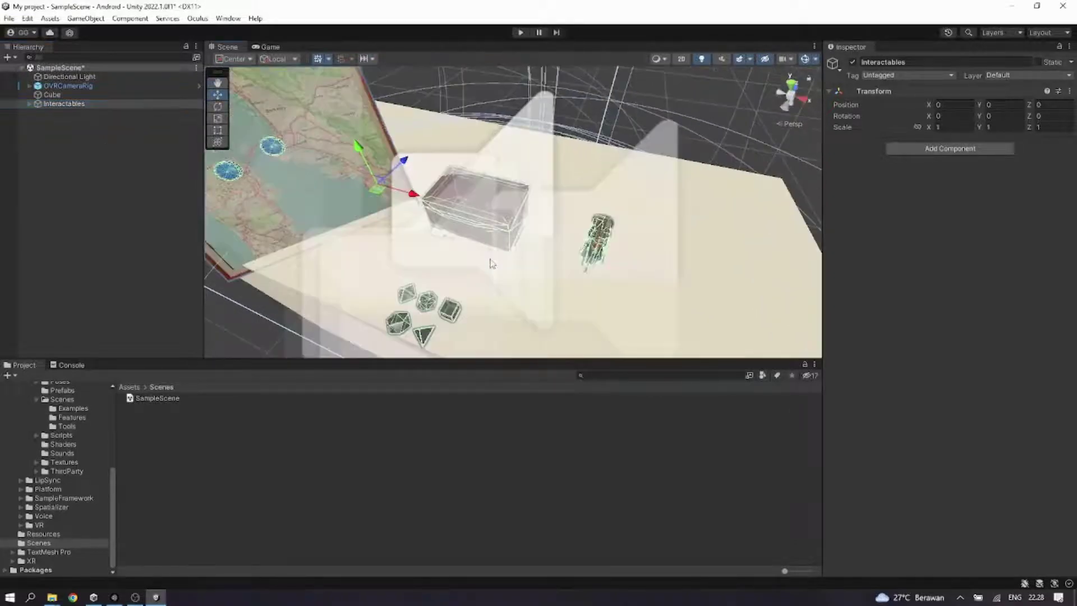
Step: Move the Interactables object over the table to about X -0.213 and Z 0.17
scroll(492, 263, up, 3)
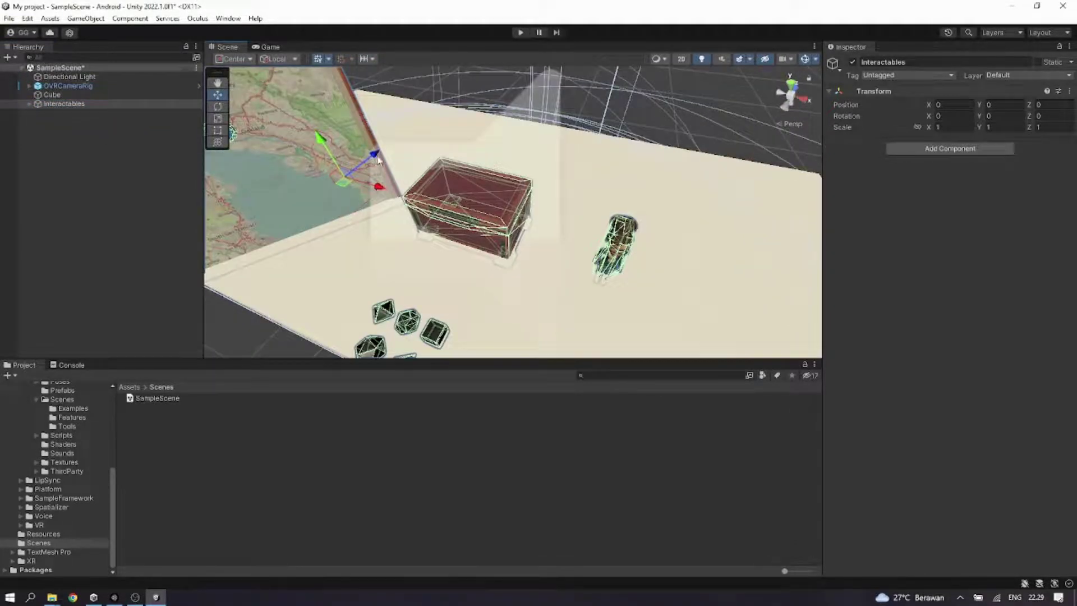
drag(374, 156, 428, 120)
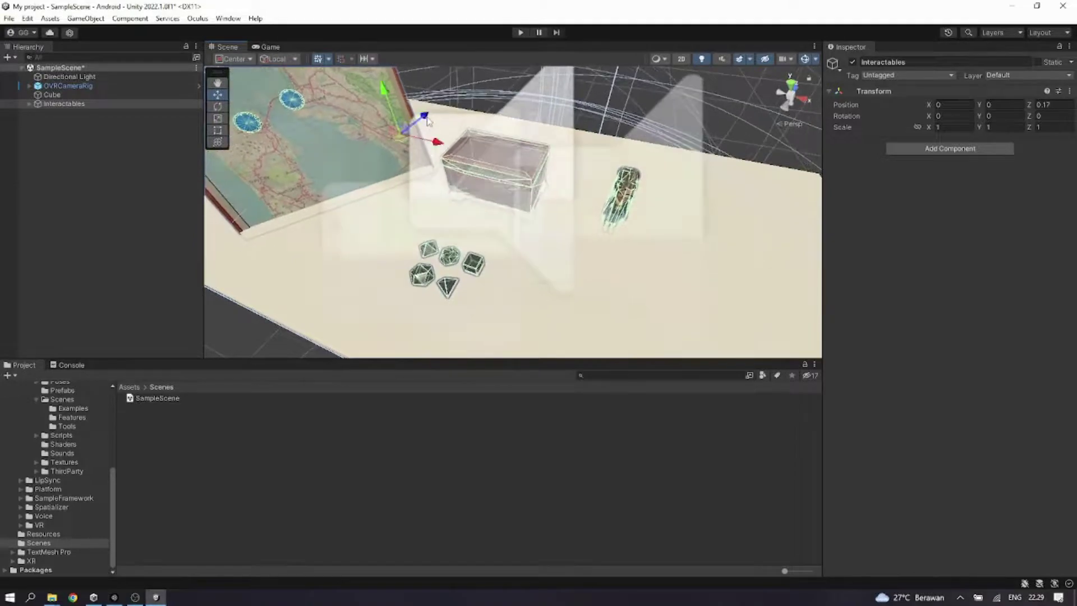
scroll(533, 245, up, 3)
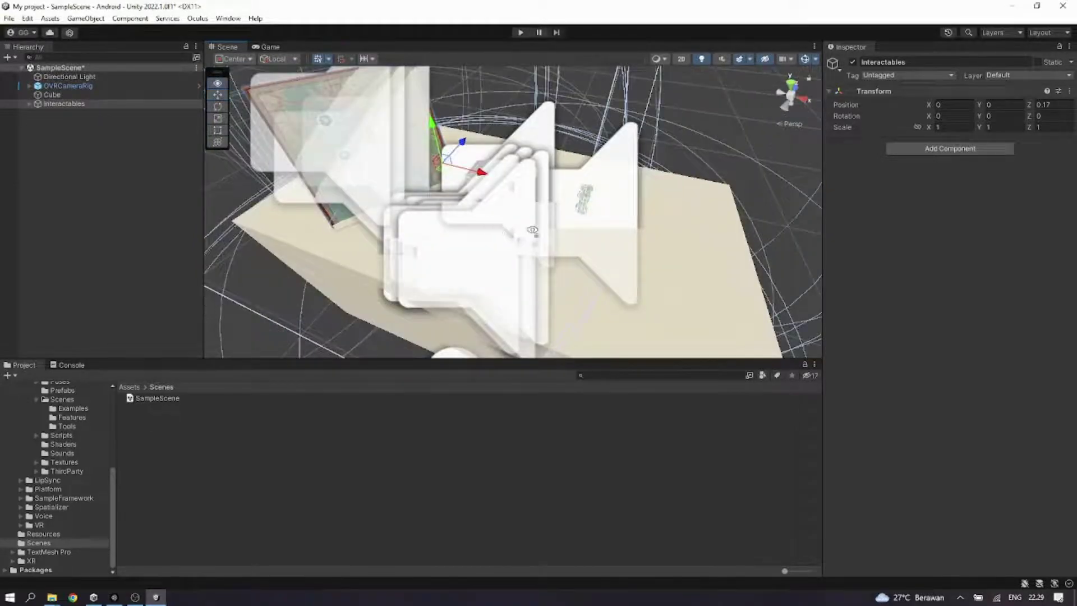
scroll(533, 245, up, 1)
alt+drag(533, 245, 594, 236)
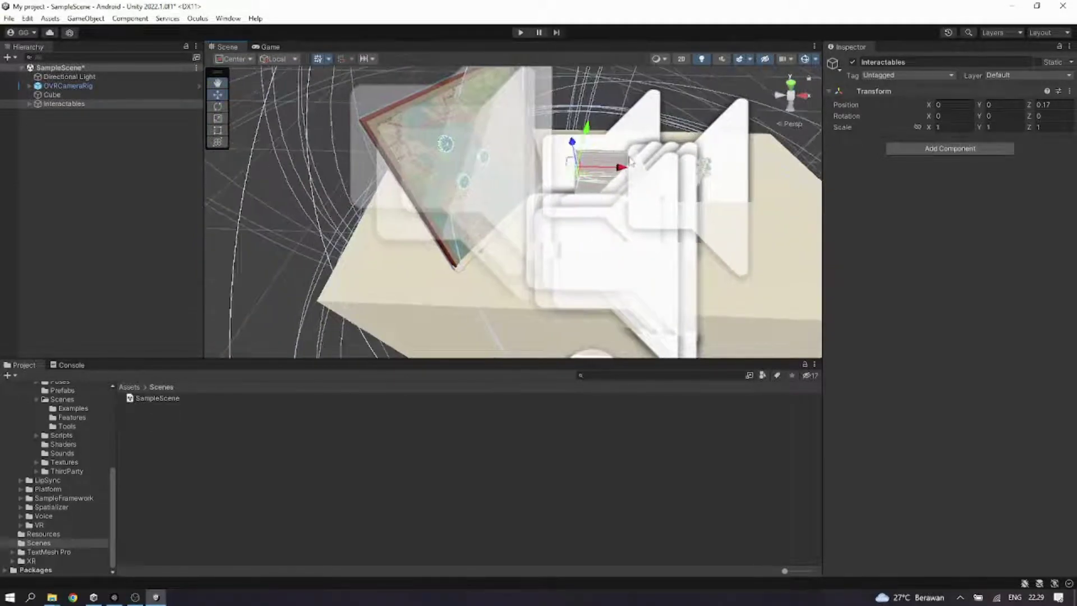
drag(621, 166, 561, 168)
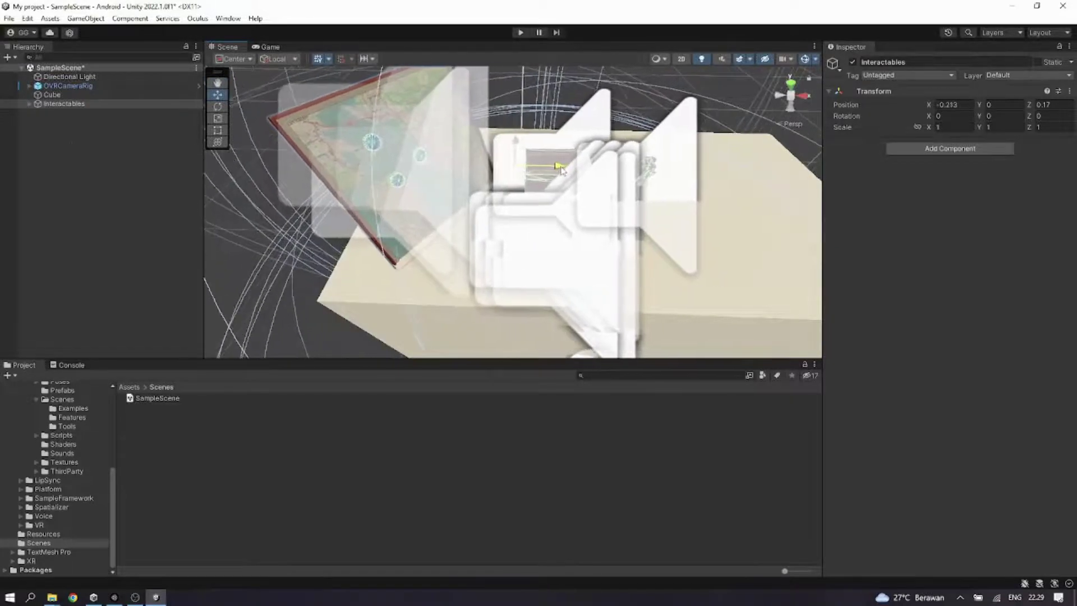
Step: Set the Cube's Y position to 0.25
click(100, 94)
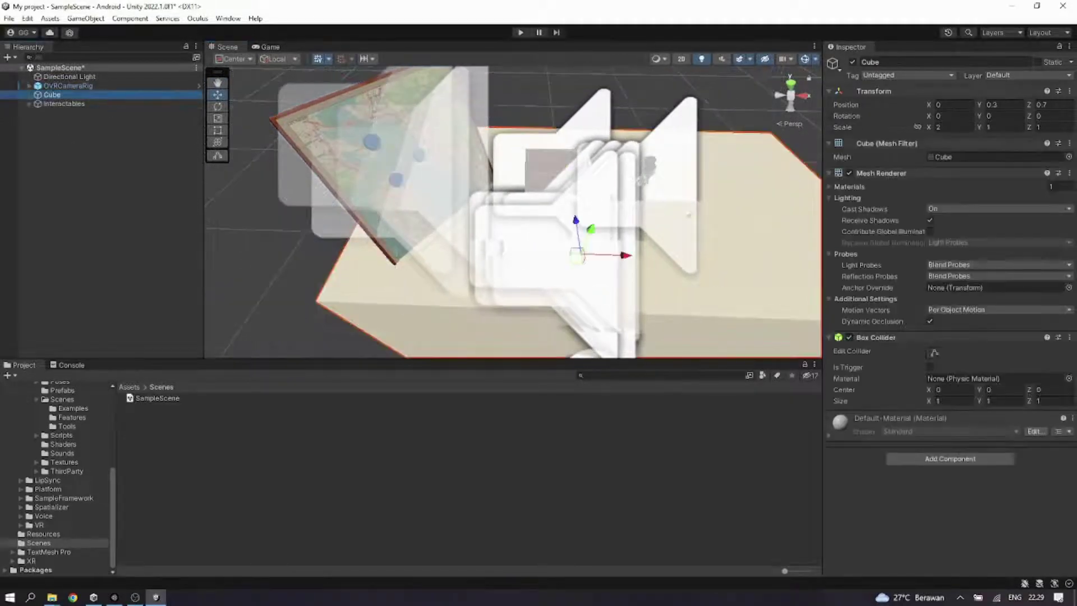
click(995, 104)
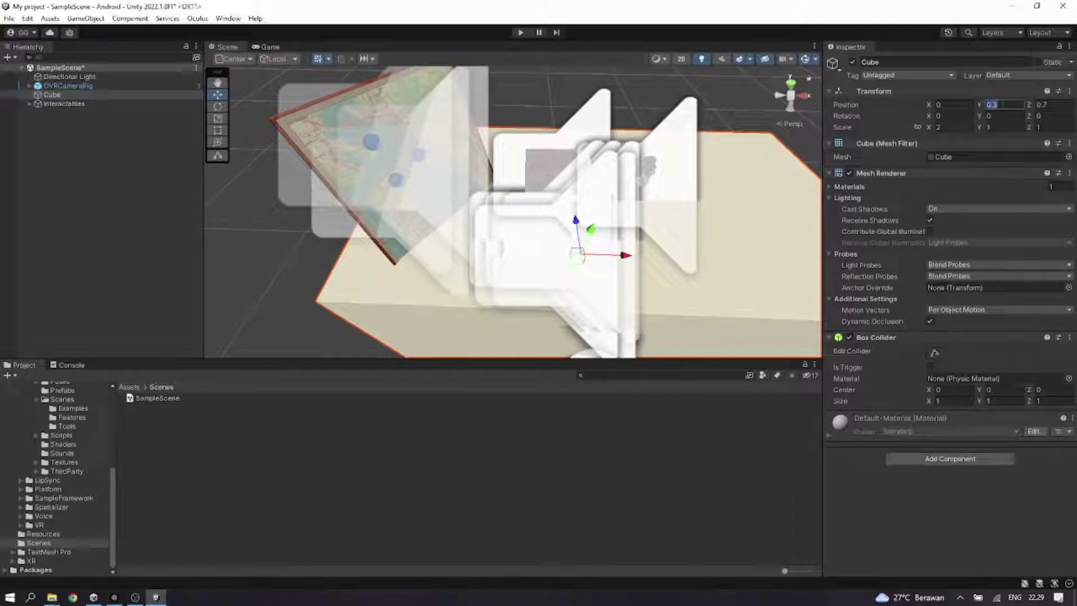
text(0.25)
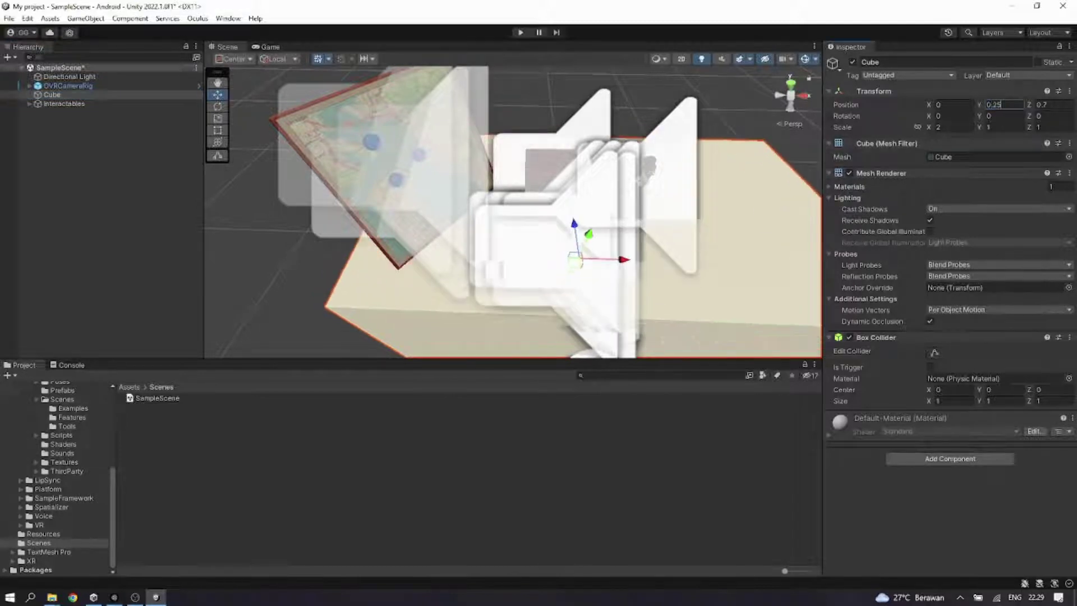
key(Return)
Step: Check how the interactable objects sit on the cube's top surface and save SampleScene
scroll(637, 208, up, 8)
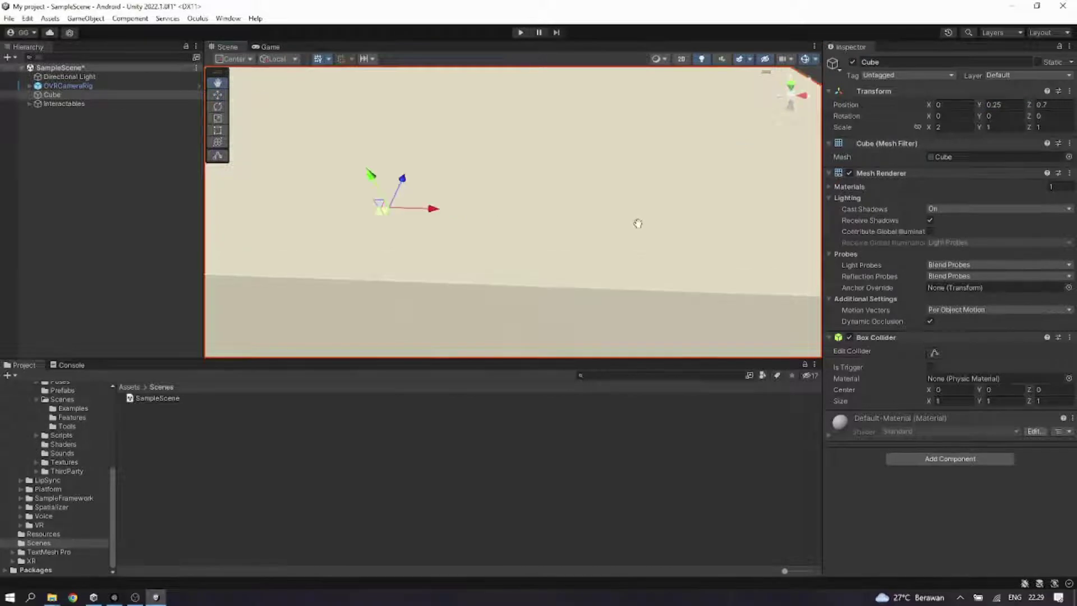
scroll(637, 221, down, 10)
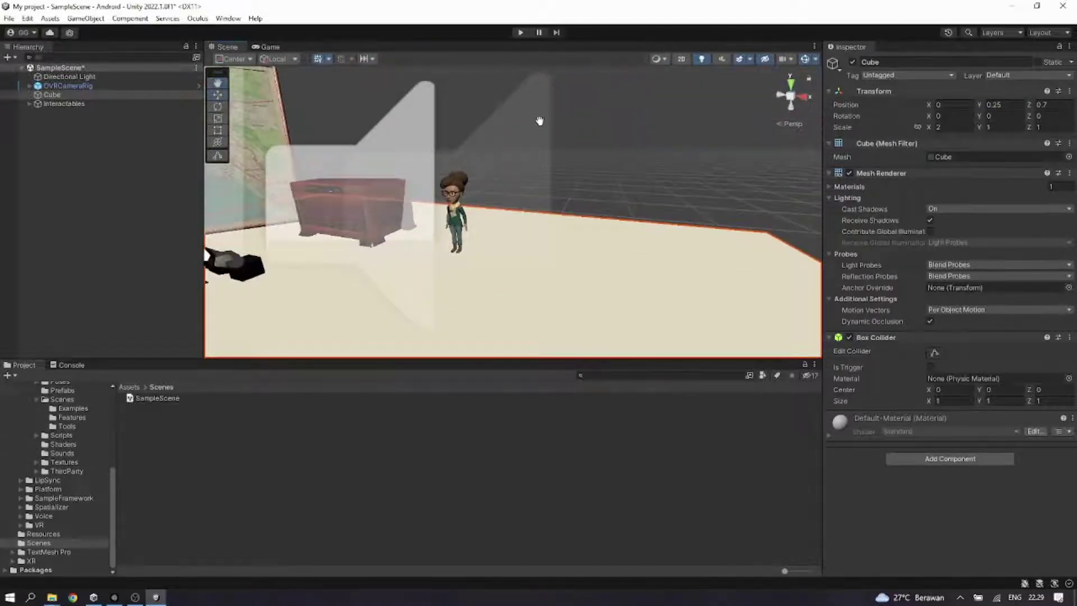
middle_drag(535, 124, 586, 243)
scroll(535, 124, down, 5)
click(590, 118)
scroll(589, 117, up, 3)
scroll(548, 130, down, 3)
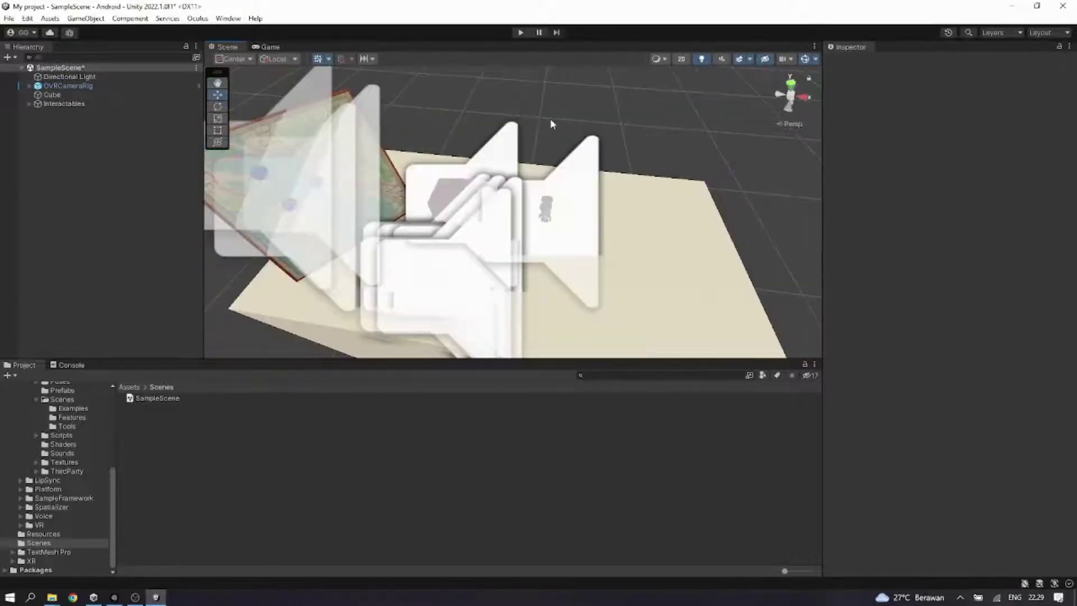
scroll(529, 144, up, 1)
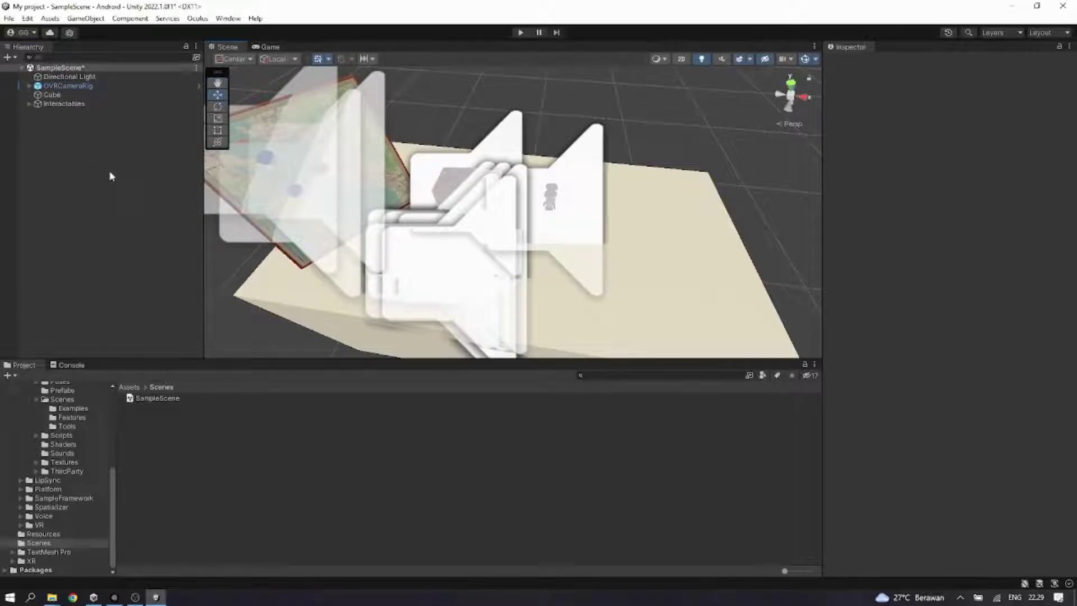
key(ctrl+s)
Step: Open the HandGrabExamples scene from Oculus/Interaction/Samples/Scenes/Examples
scroll(91, 479, up, 3)
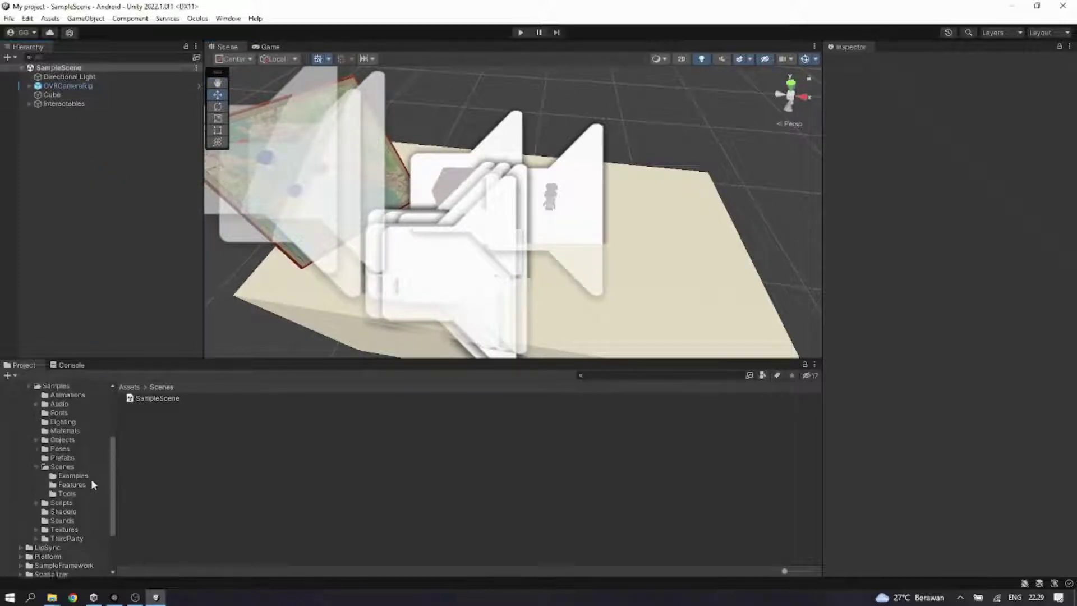
click(75, 509)
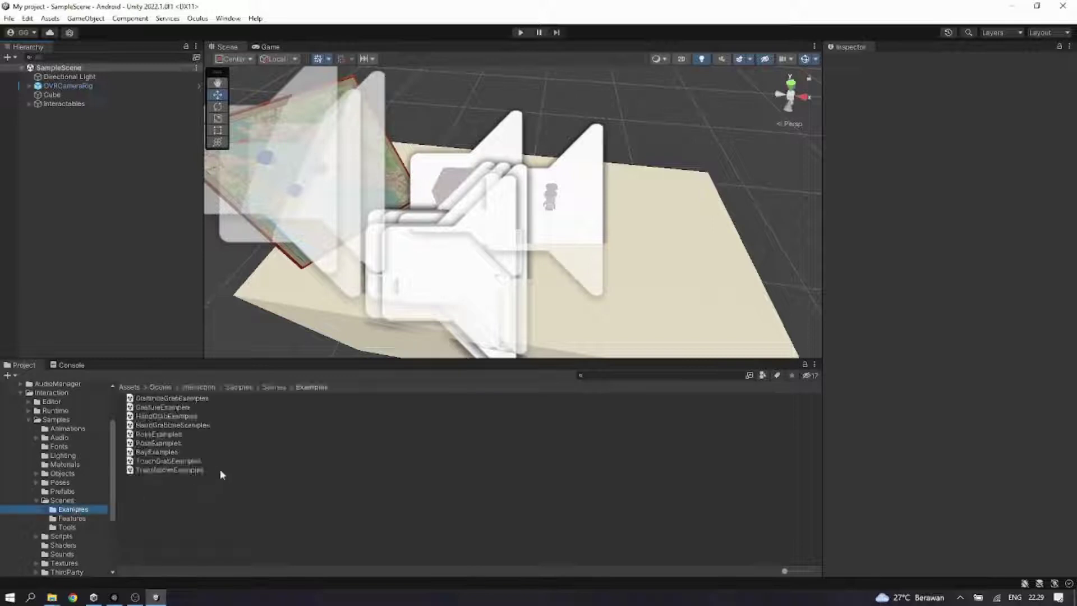
double_click(174, 417)
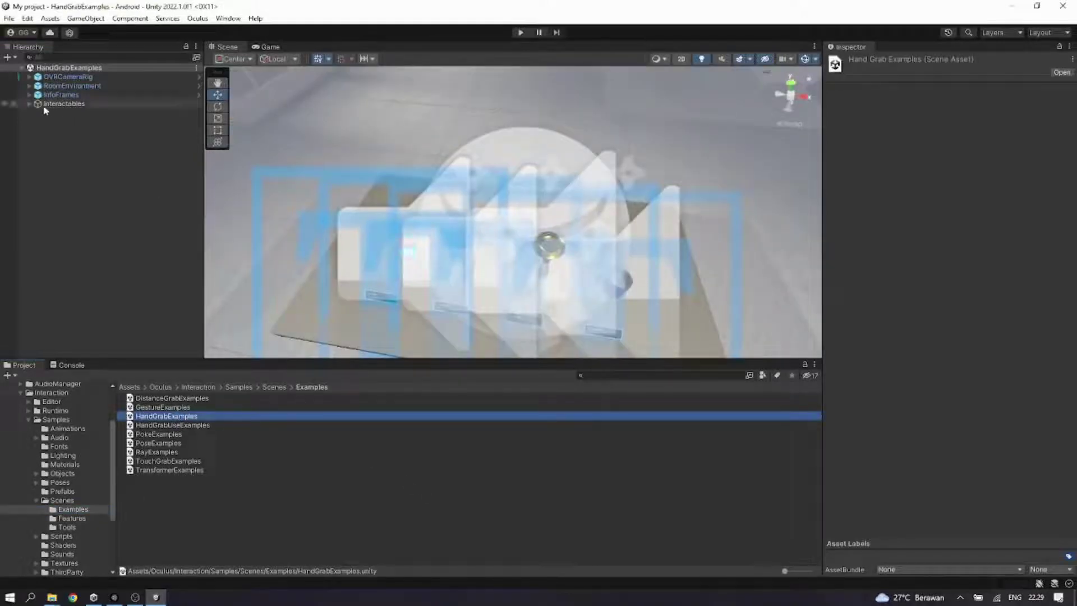
Step: Copy the four objects under Interactables, from SimpleGrab0NoPose to SimpleGrab4ComboGrab
click(56, 104)
click(29, 103)
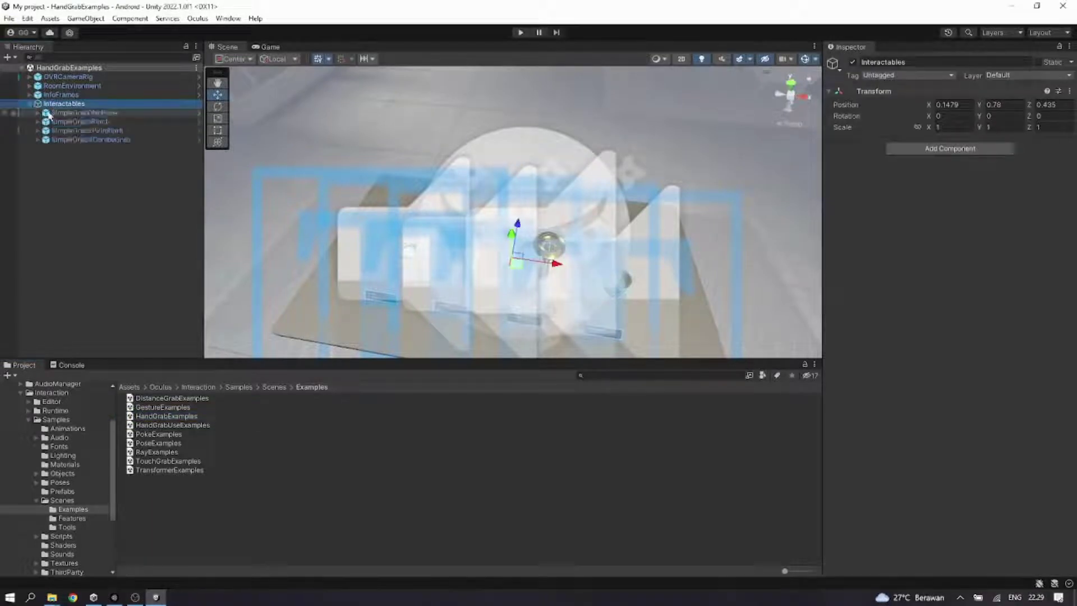
click(84, 112)
shift+click(83, 140)
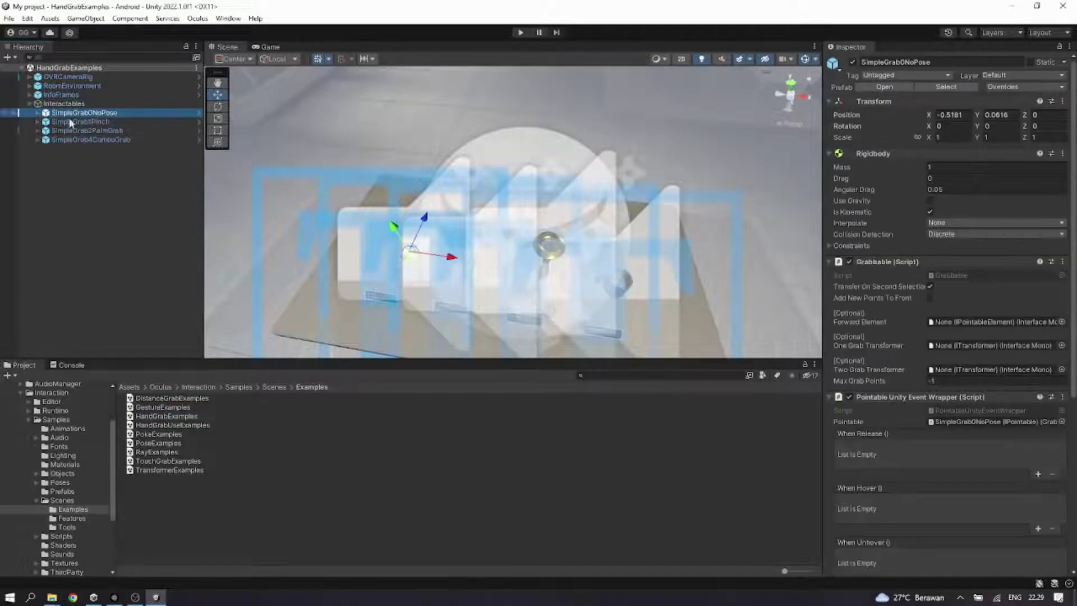
right_click(87, 145)
click(95, 161)
Step: Reopen SampleScene from Assets/Scenes and paste the copied SimpleGrab objects as children of Interactables
scroll(76, 497, down, 5)
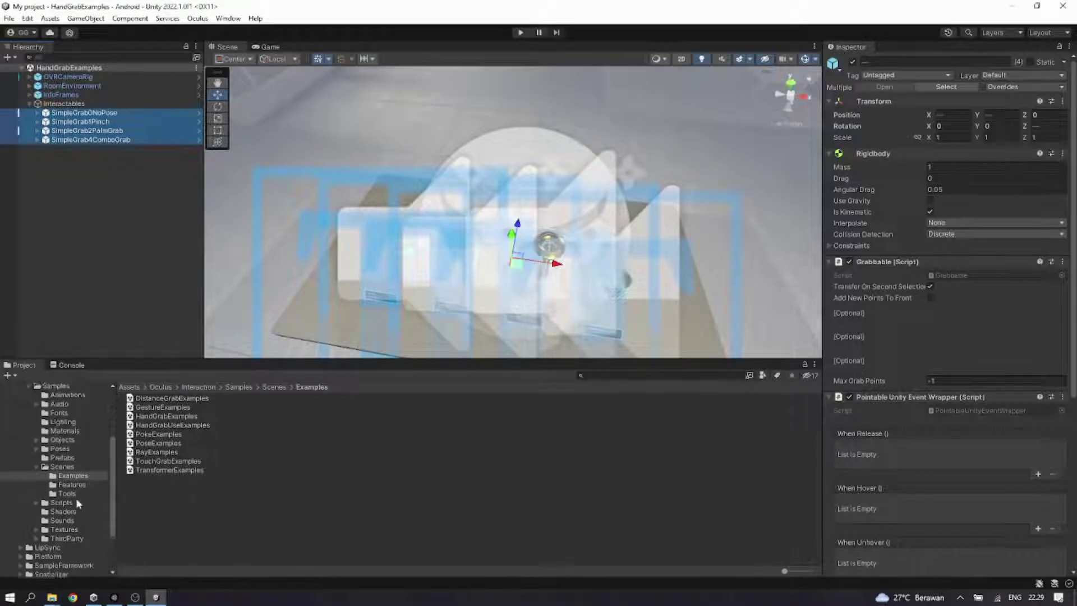
click(38, 543)
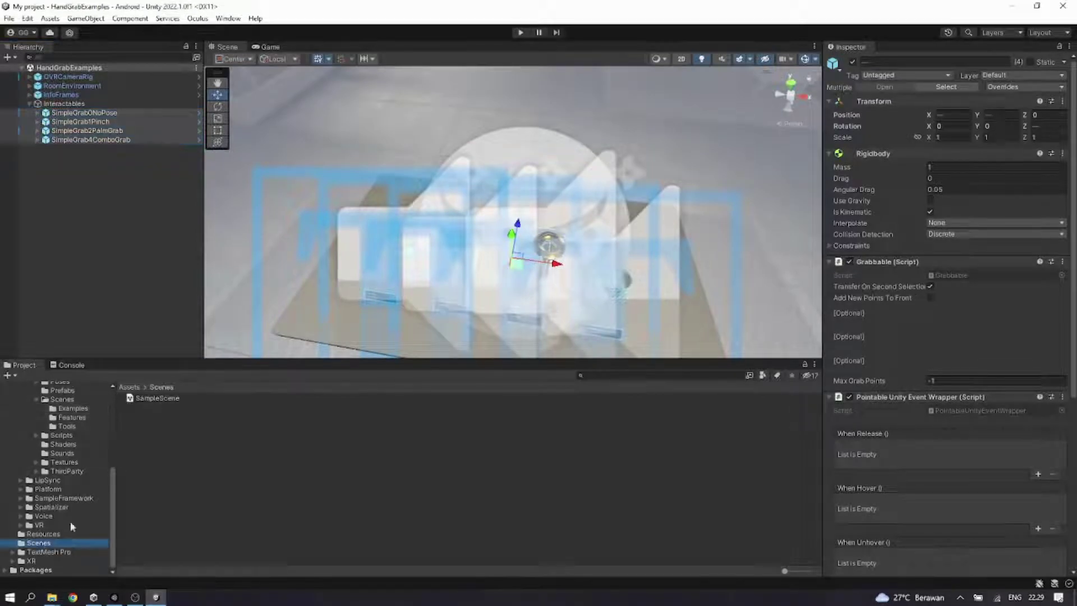
double_click(178, 403)
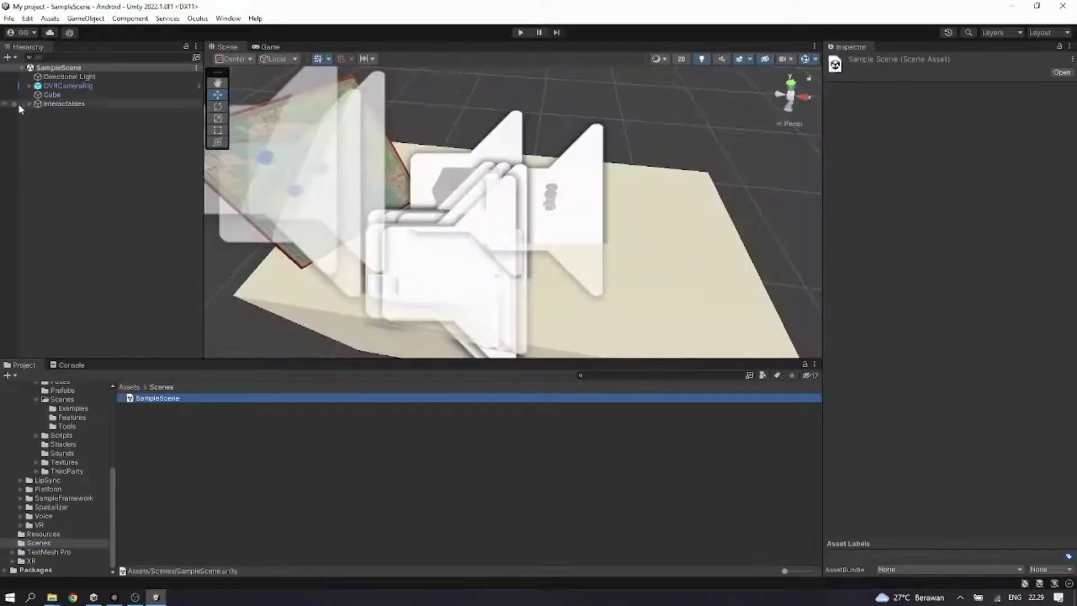
right_click(48, 104)
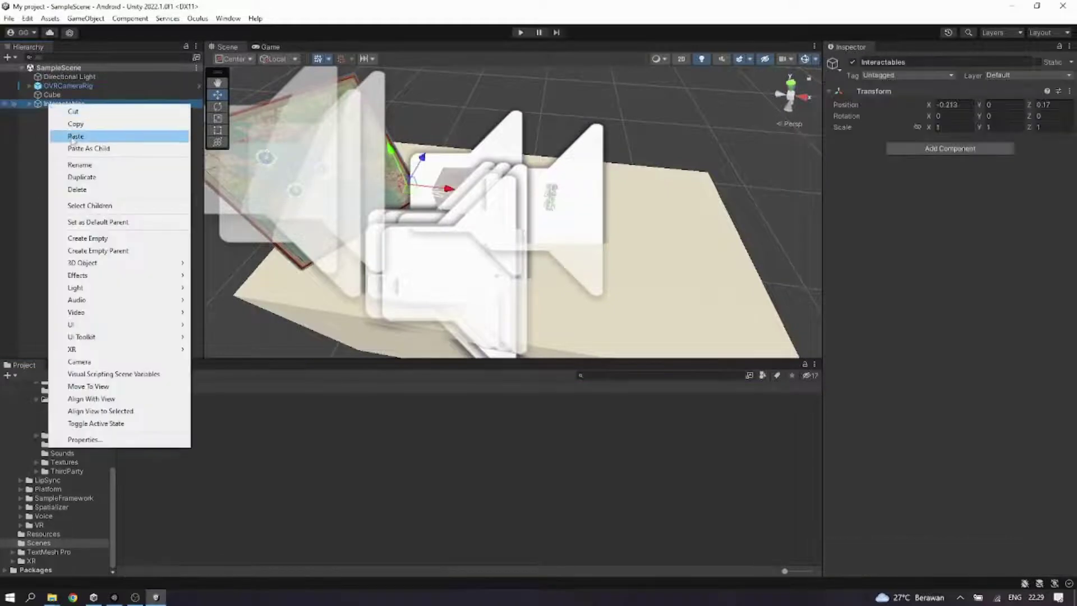
click(78, 150)
Step: Move the four pasted SimpleGrab objects toward the table, to a Z position of about 0.584
scroll(563, 254, up, 4)
middle_drag(563, 254, 524, 183)
key(f)
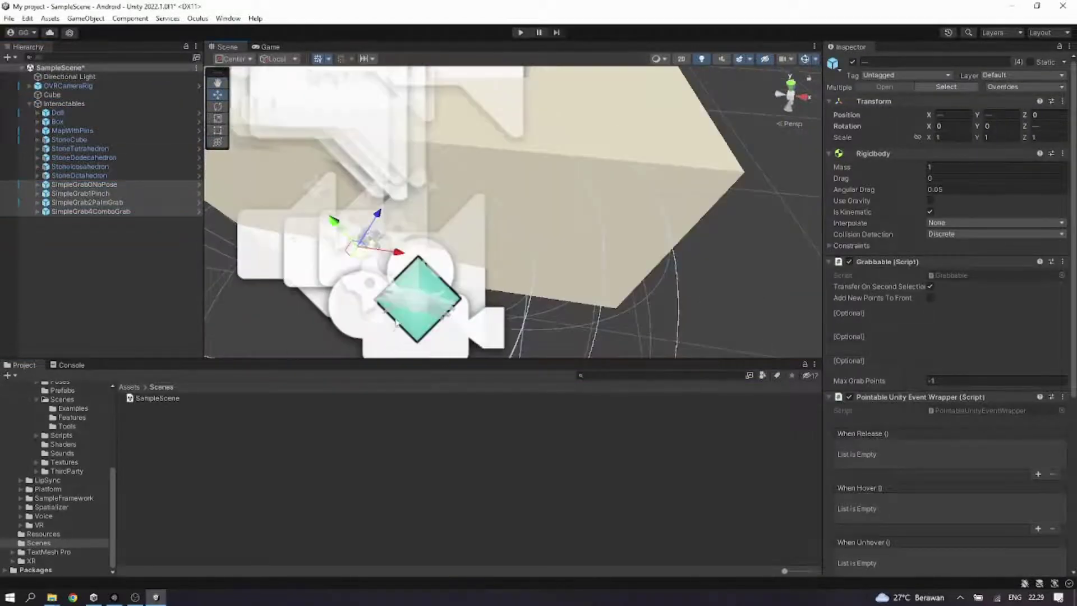
drag(371, 250, 558, 100)
scroll(496, 261, down, 5)
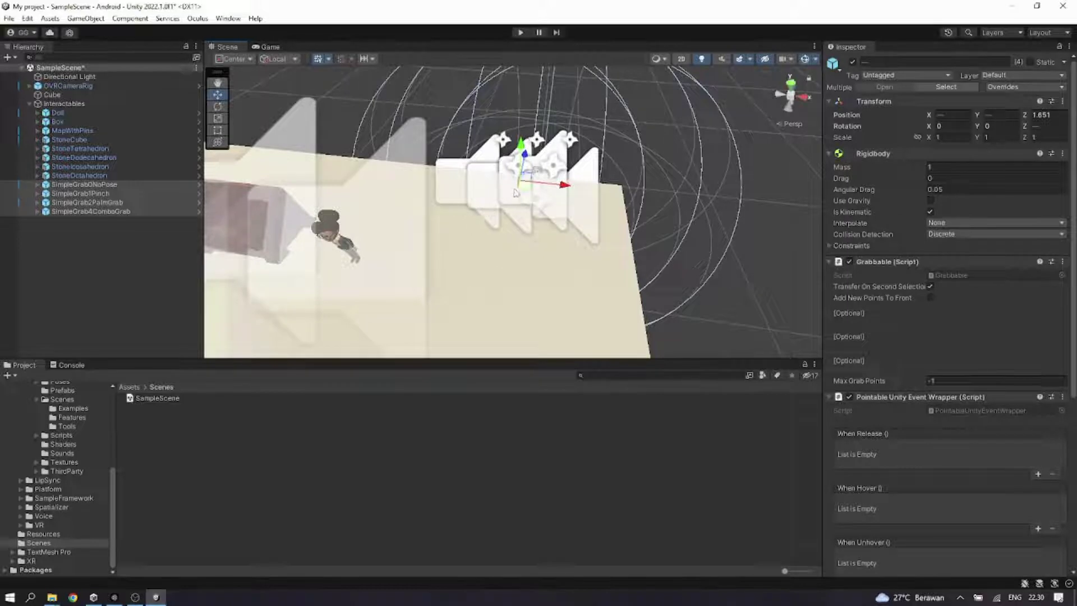
drag(516, 192, 461, 299)
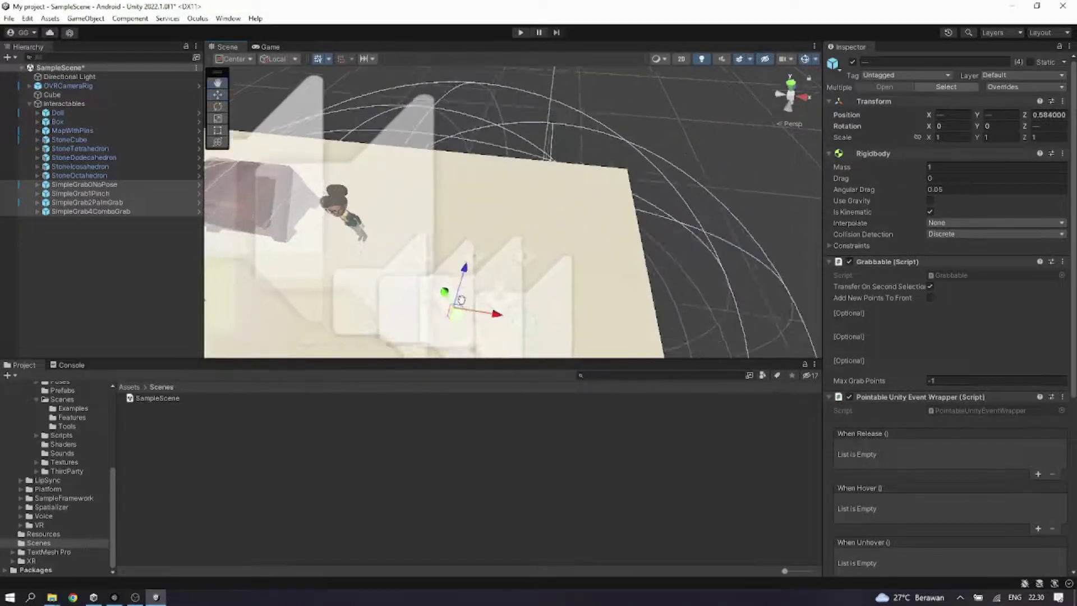
Step: Raise the four SimpleGrab objects onto the tabletop and shift them to a Z position of about 0.32
scroll(473, 260, up, 5)
drag(477, 187, 437, 18)
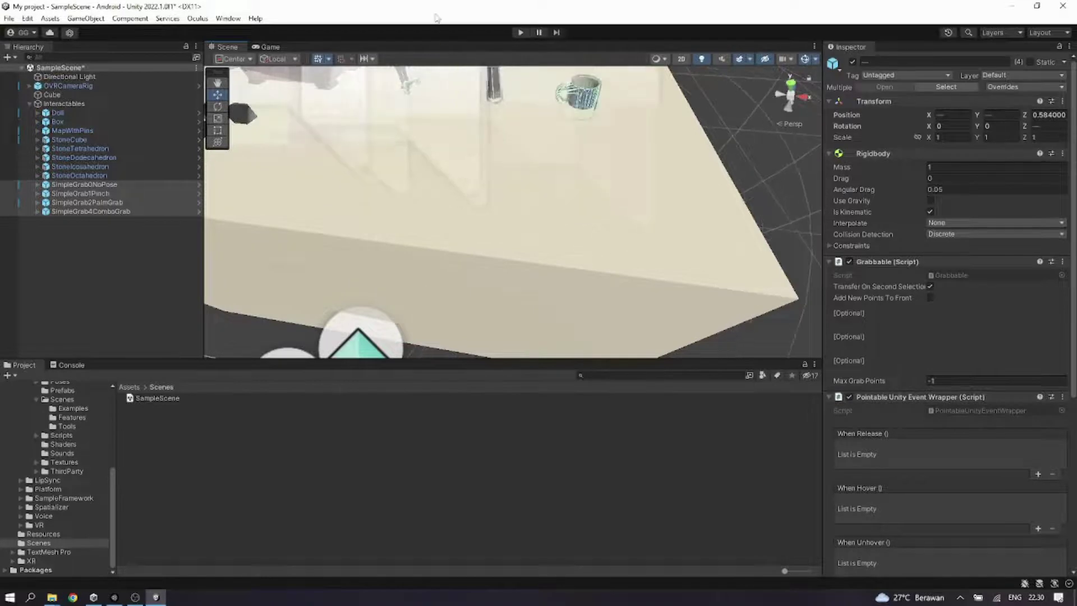
middle_drag(472, 154, 472, 160)
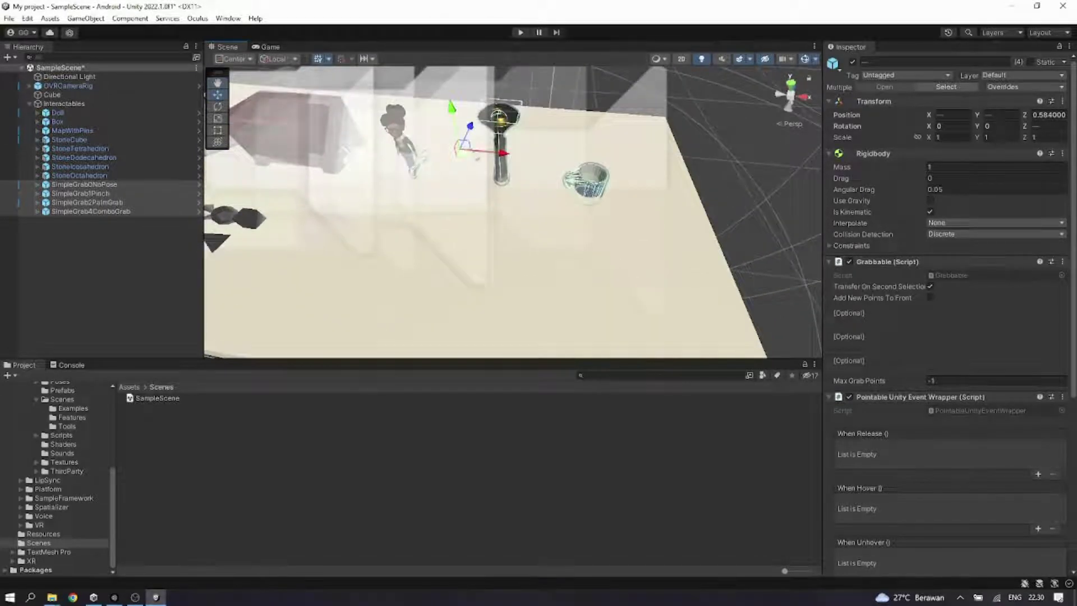
drag(459, 147, 460, 192)
right_drag(498, 218, 498, 259)
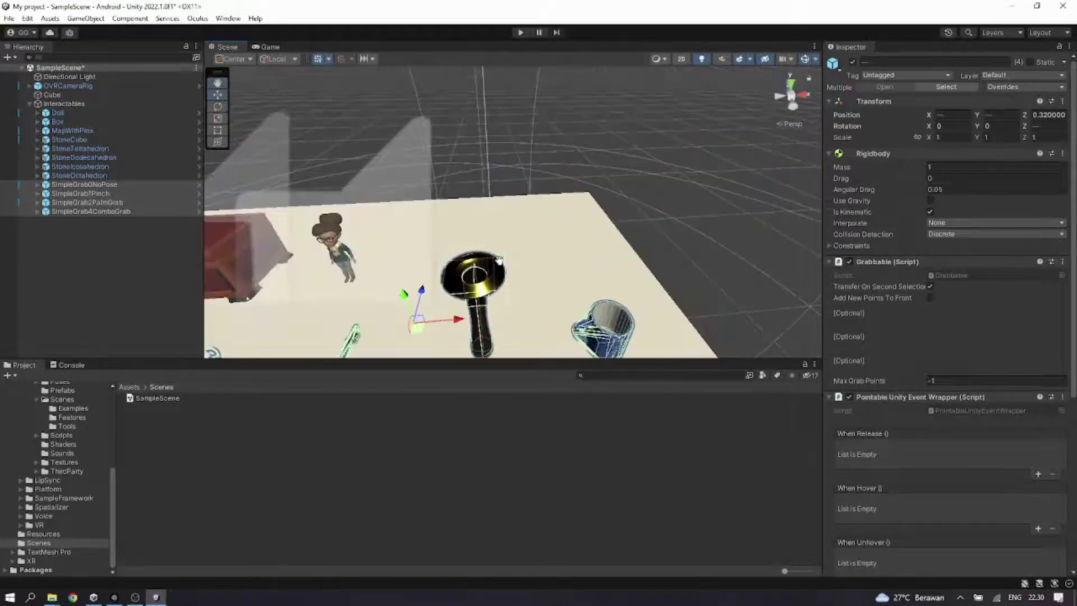
Step: Fine-tune the placement of the four SimpleGrab objects on the table, to a Z position of about 0.331
middle_drag(498, 259, 526, 211)
key(f)
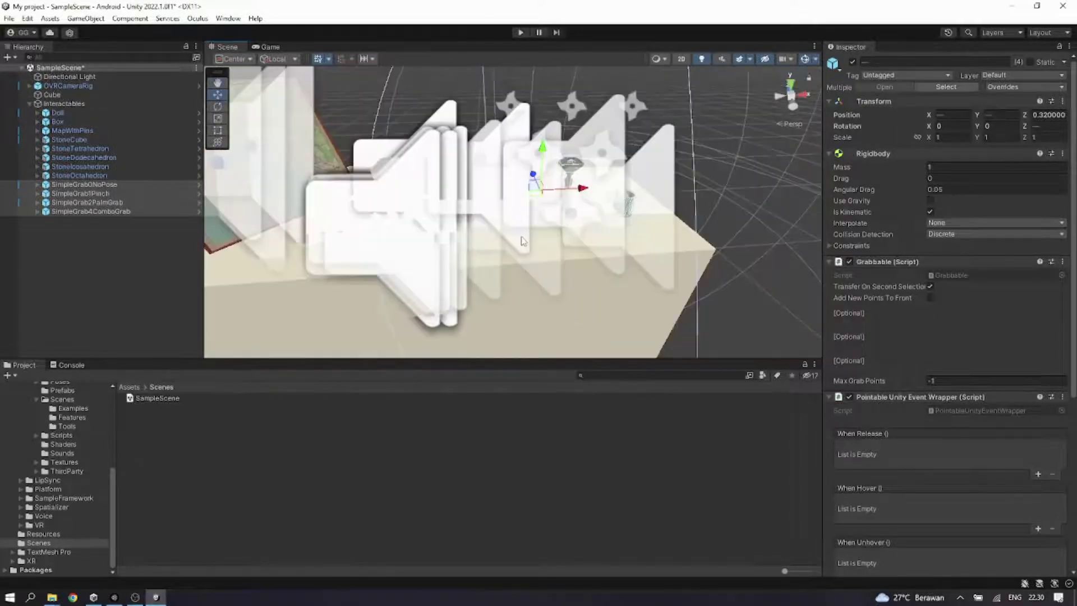
right_drag(522, 241, 545, 247)
middle_drag(546, 248, 529, 257)
scroll(529, 263, up, 3)
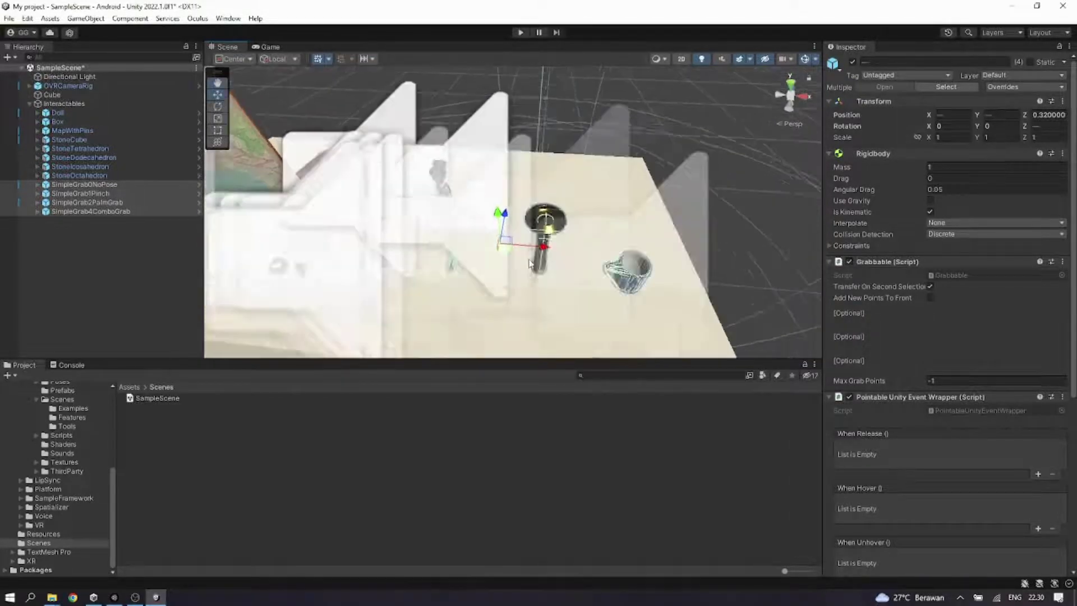
scroll(528, 263, up, 3)
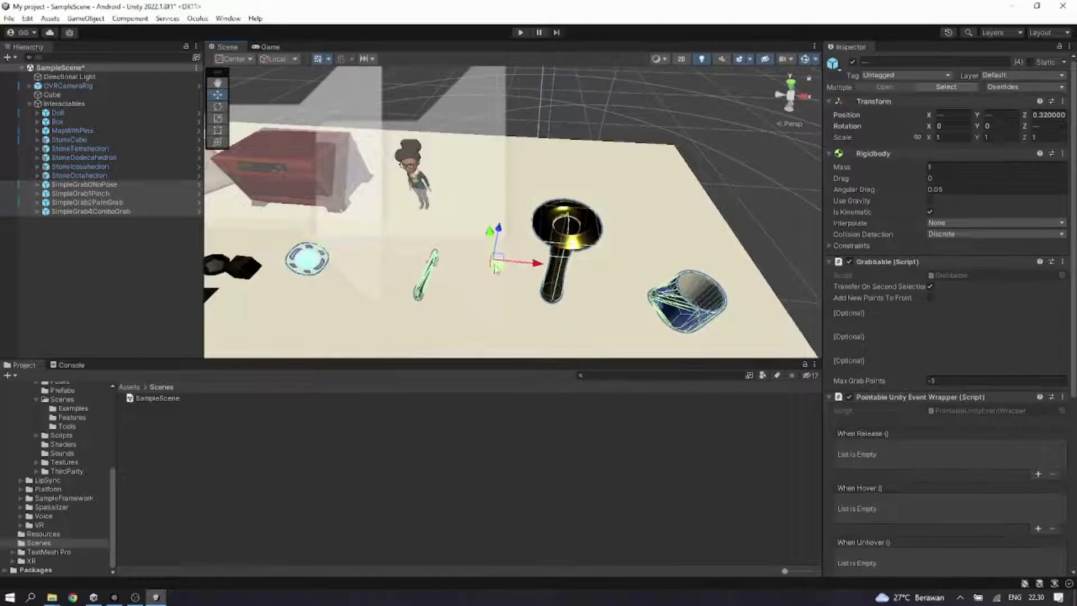
drag(496, 268, 505, 263)
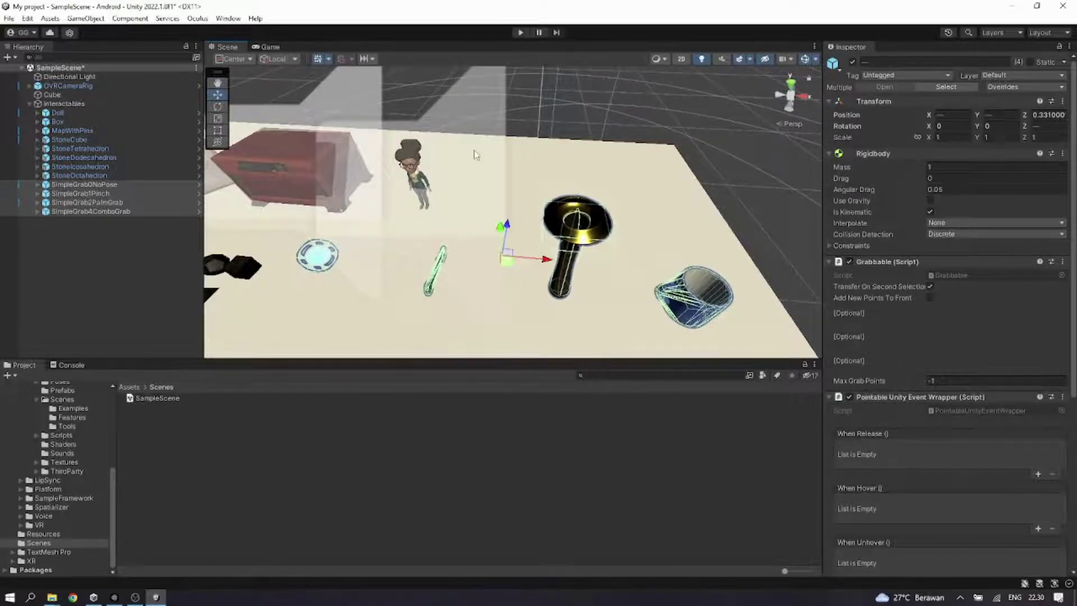
Step: Move the SimpleGrab1Pinch key closer to the glowing chip, to about X 0.307, Y 0.81, Z 0.208
scroll(476, 155, down, 8)
click(659, 236)
scroll(628, 265, up, 9)
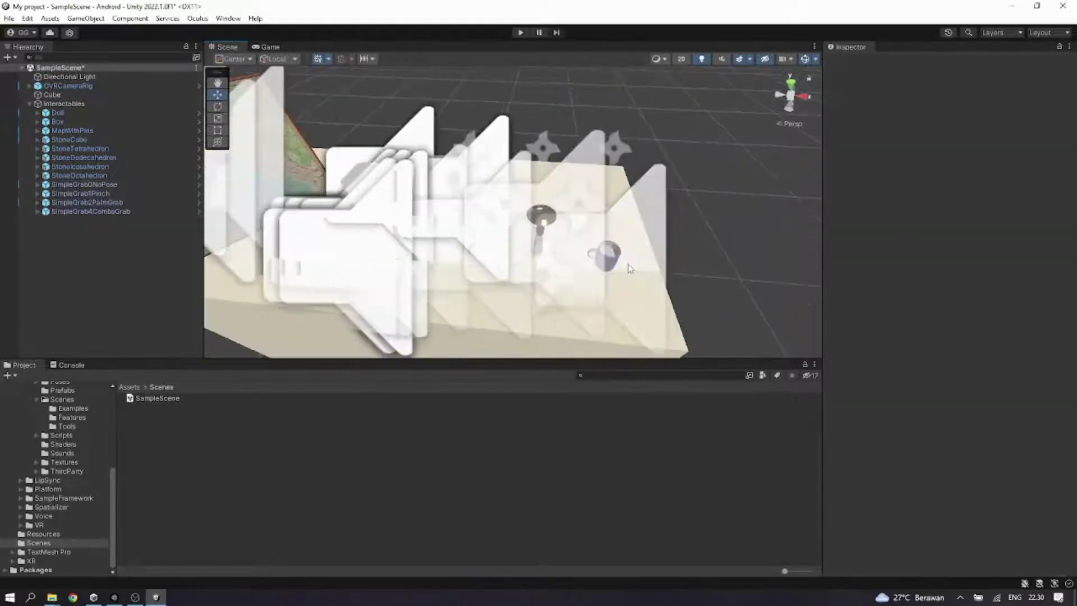
middle_drag(628, 270, 610, 253)
scroll(653, 234, up, 2)
click(169, 203)
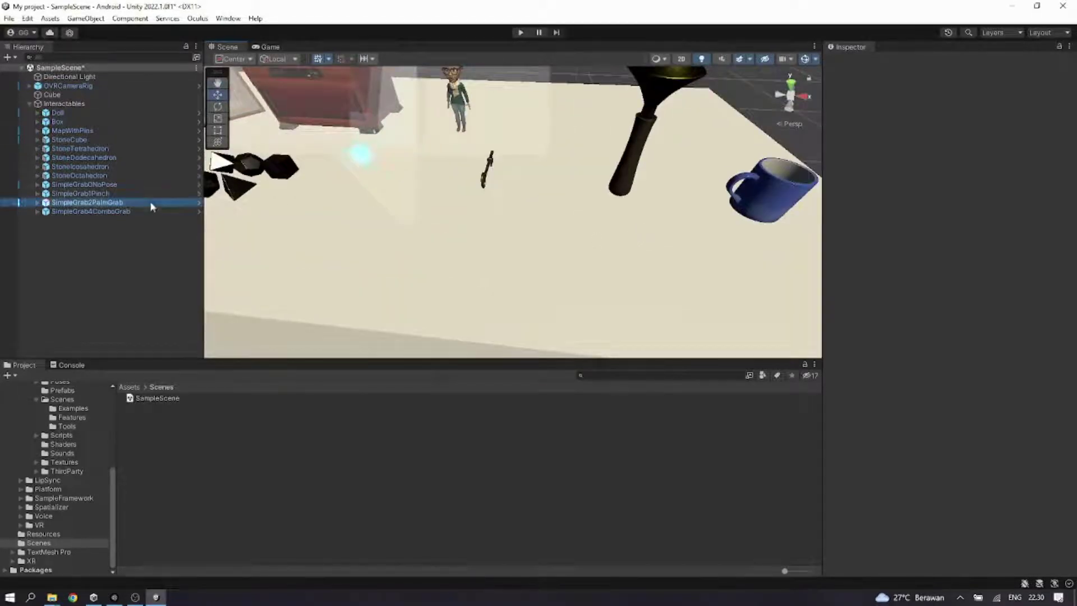
click(486, 190)
drag(497, 177, 383, 217)
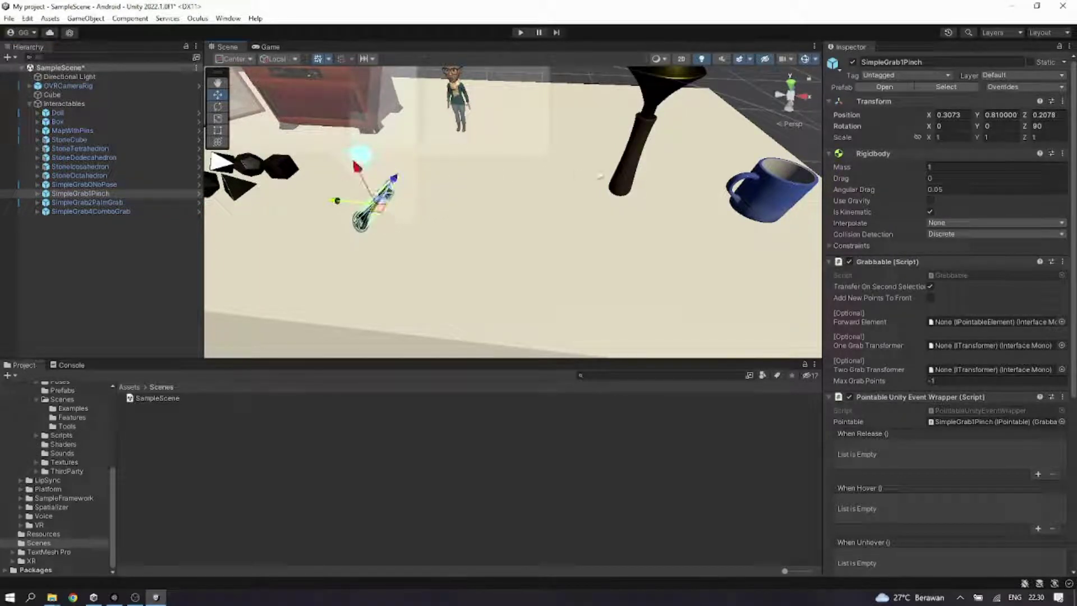
Step: Move SimpleGrab2PalmGrab to about X 0.513, Z 0.321 and shift the blue mug next to it, in front of its handle
click(620, 180)
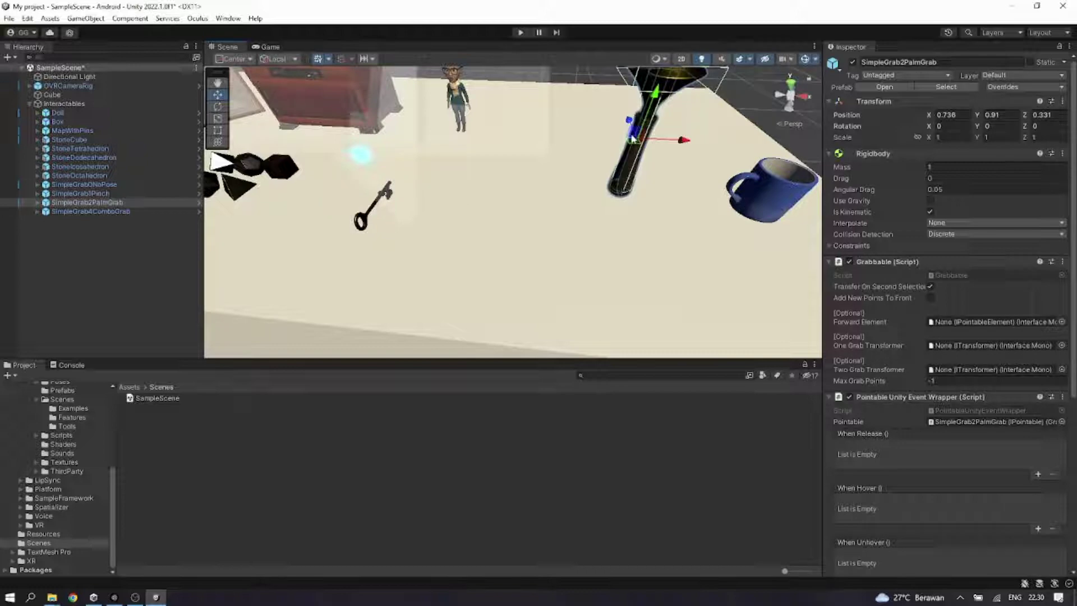
drag(632, 143, 559, 151)
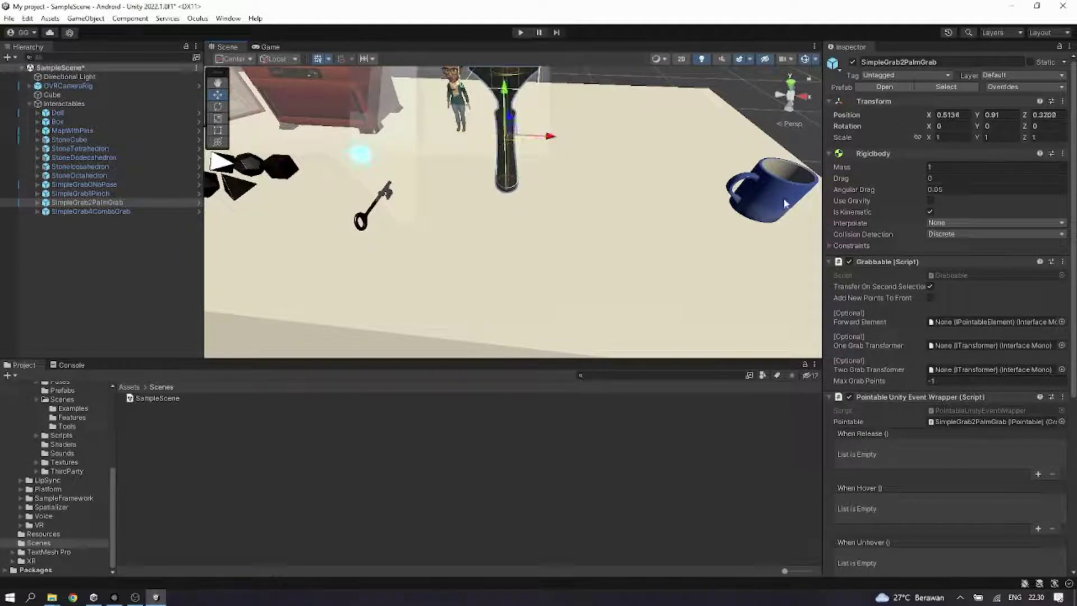
click(785, 203)
drag(786, 203, 537, 245)
scroll(537, 246, down, 3)
click(123, 239)
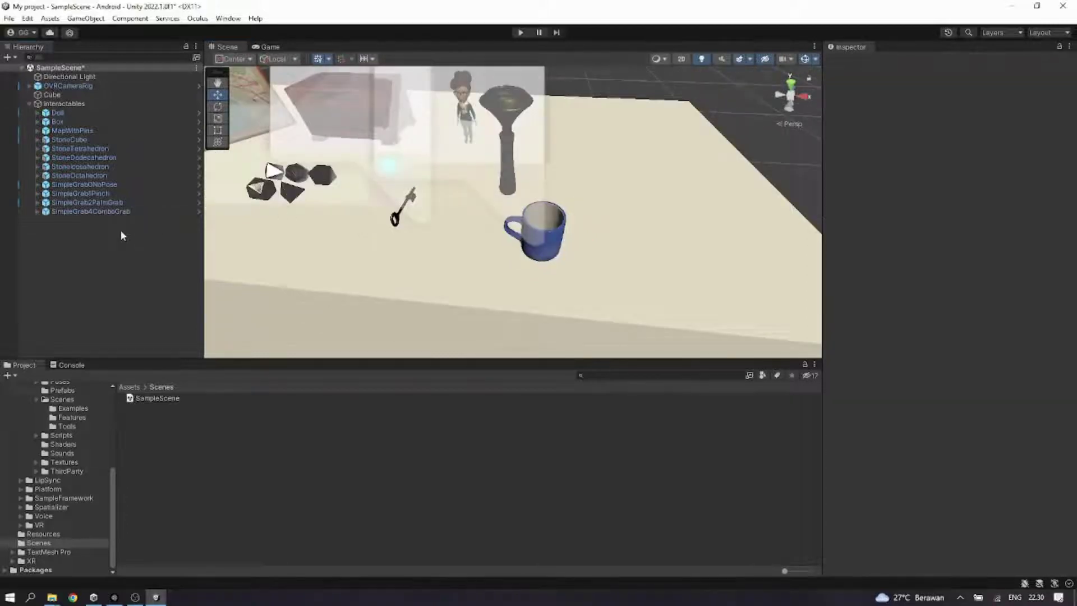
Step: Copy the PottedPlants and SprayBottle objects from the HandGrabUseExamples sample scene
click(79, 409)
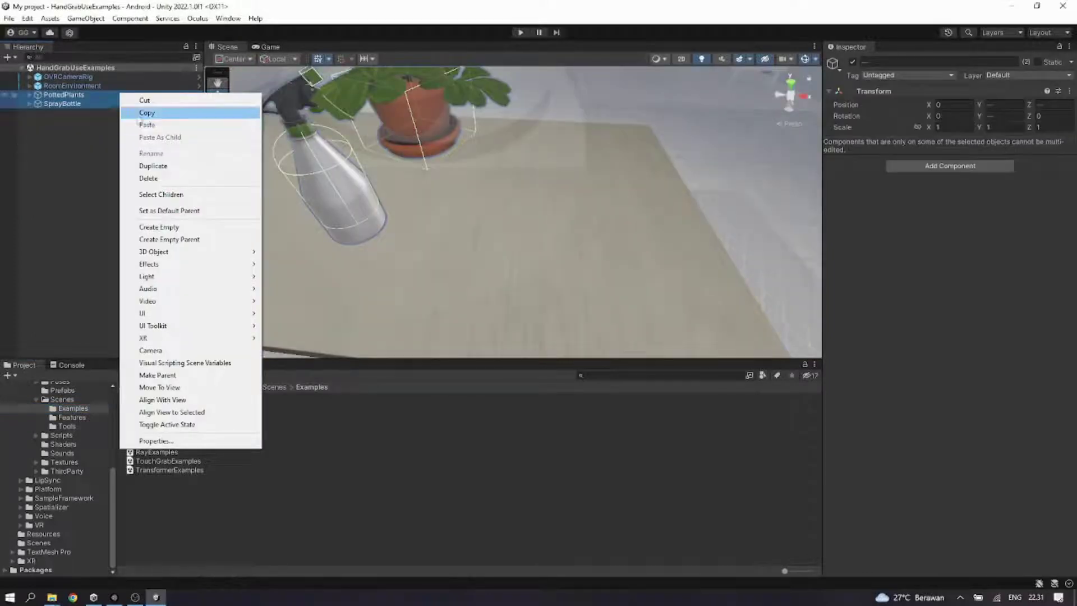
click(147, 113)
scroll(98, 439, up, 3)
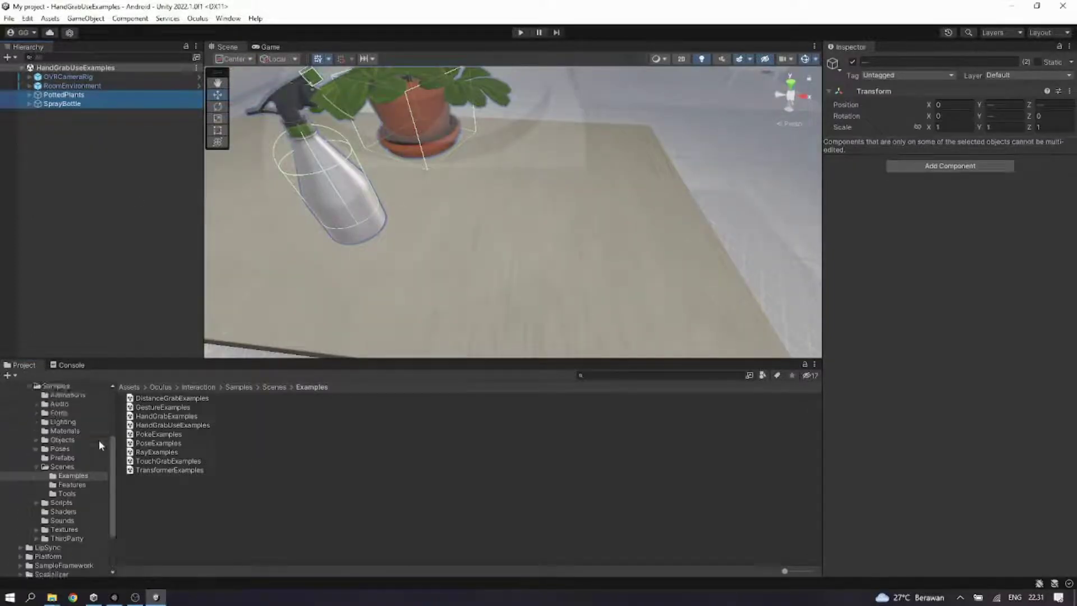
scroll(81, 481, down, 3)
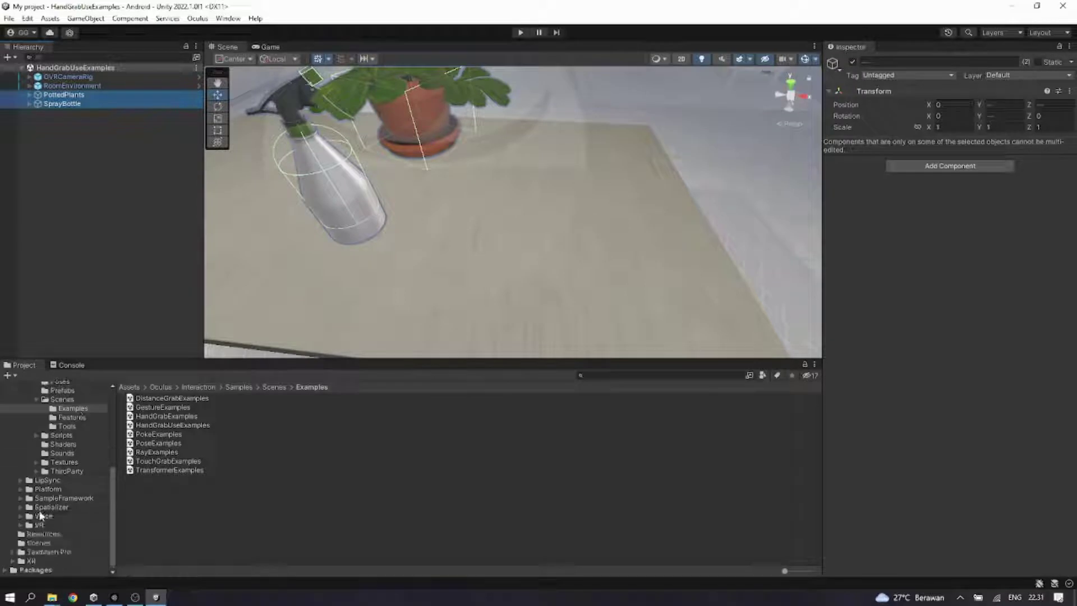
Step: Reopen SampleScene and paste PottedPlants and SprayBottle as children of Interactables
click(38, 543)
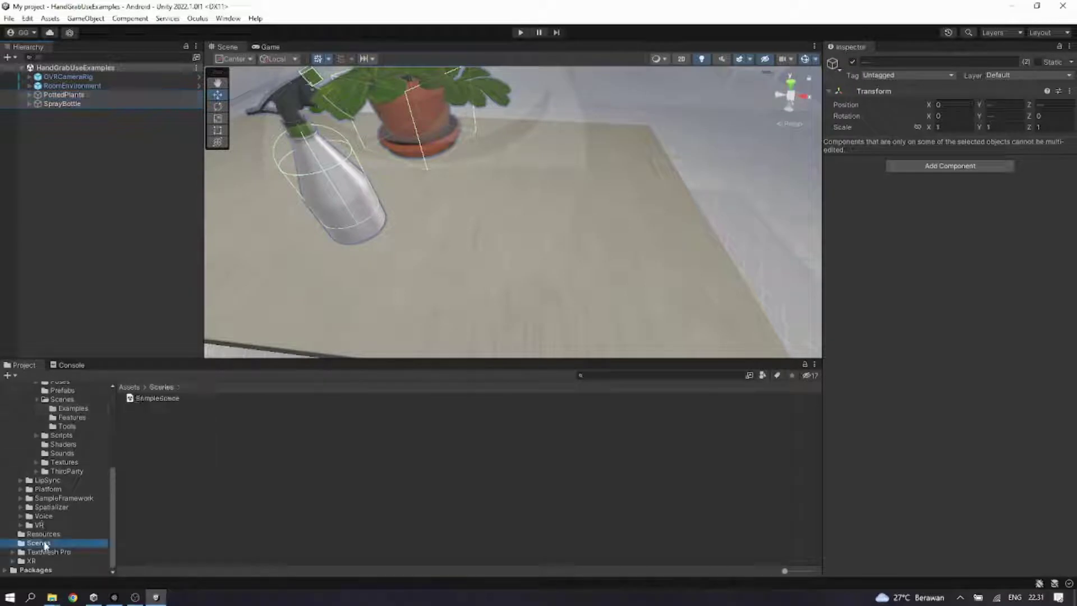
double_click(172, 399)
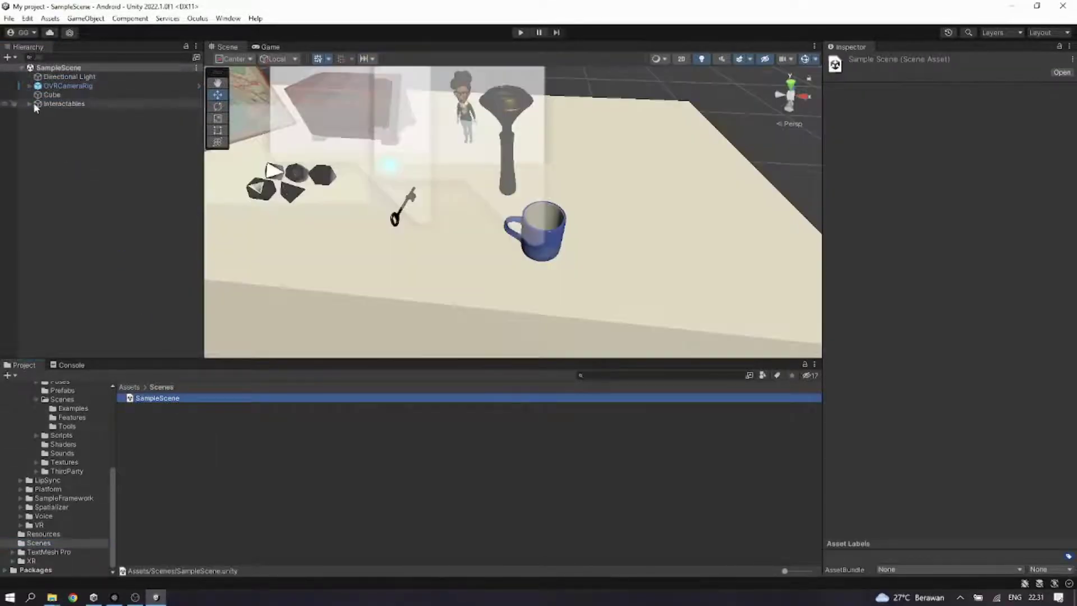
click(30, 104)
right_click(54, 105)
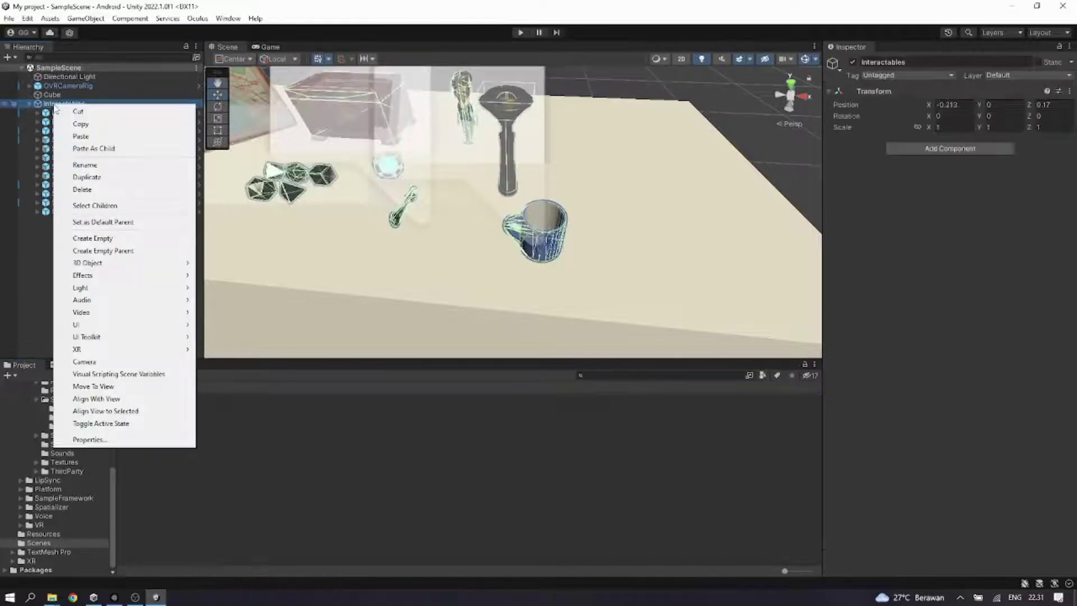
click(92, 148)
key(f)
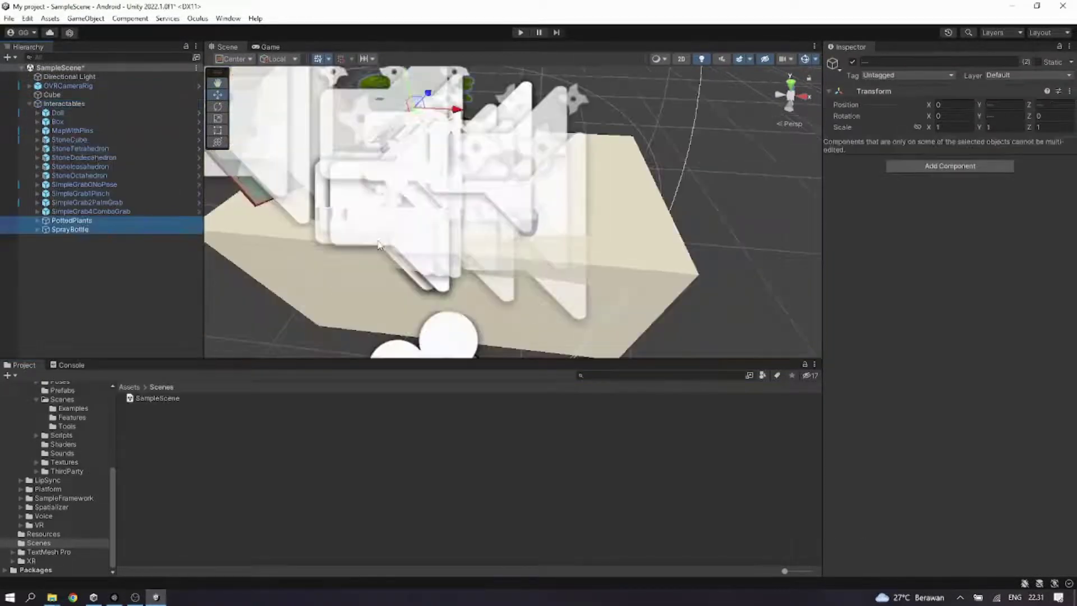
Step: Move PottedPlants and SprayBottle together along the table past the blue mug, with the spray bottle at about X 0.916
middle_drag(384, 223, 372, 230)
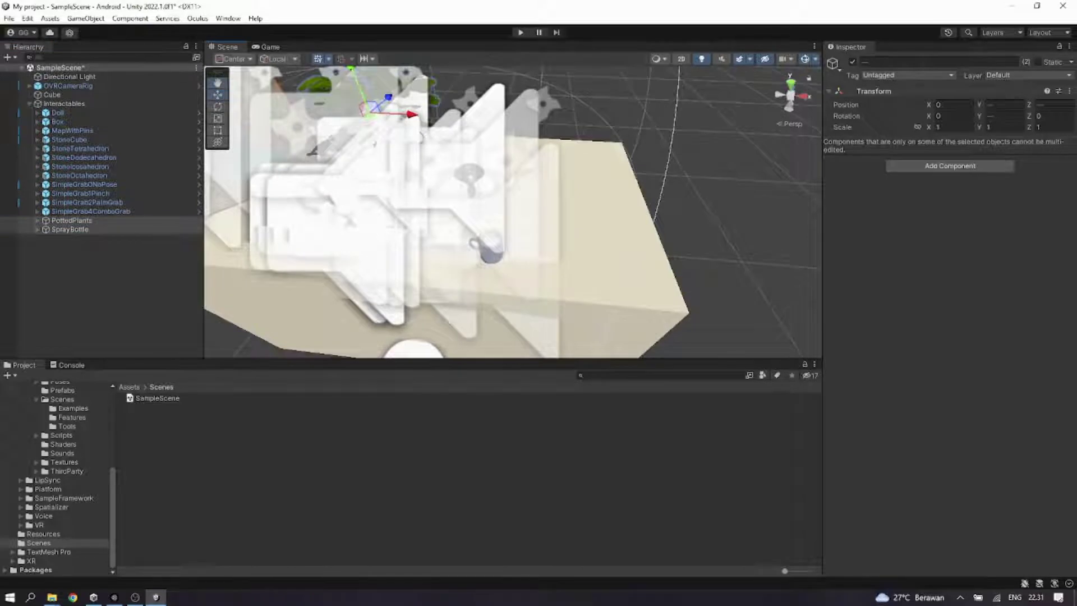
mouse_move(372, 121)
mouse_down()
mouse_move(588, 163)
mouse_move(606, 154)
mouse_up()
click(746, 227)
scroll(664, 248, up, 3)
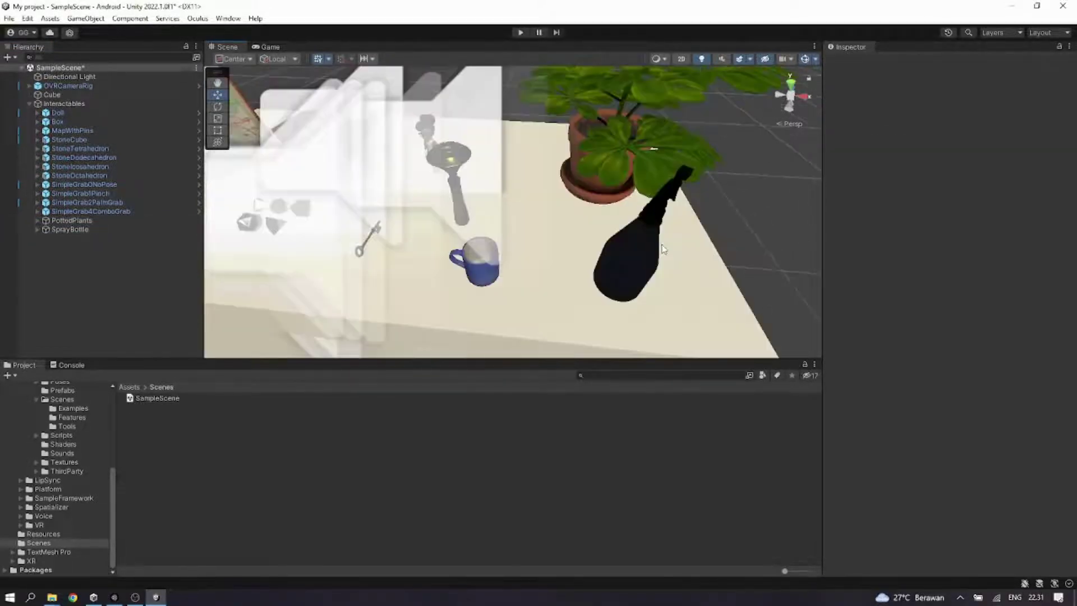
right_drag(687, 240, 709, 240)
middle_drag(389, 278, 583, 248)
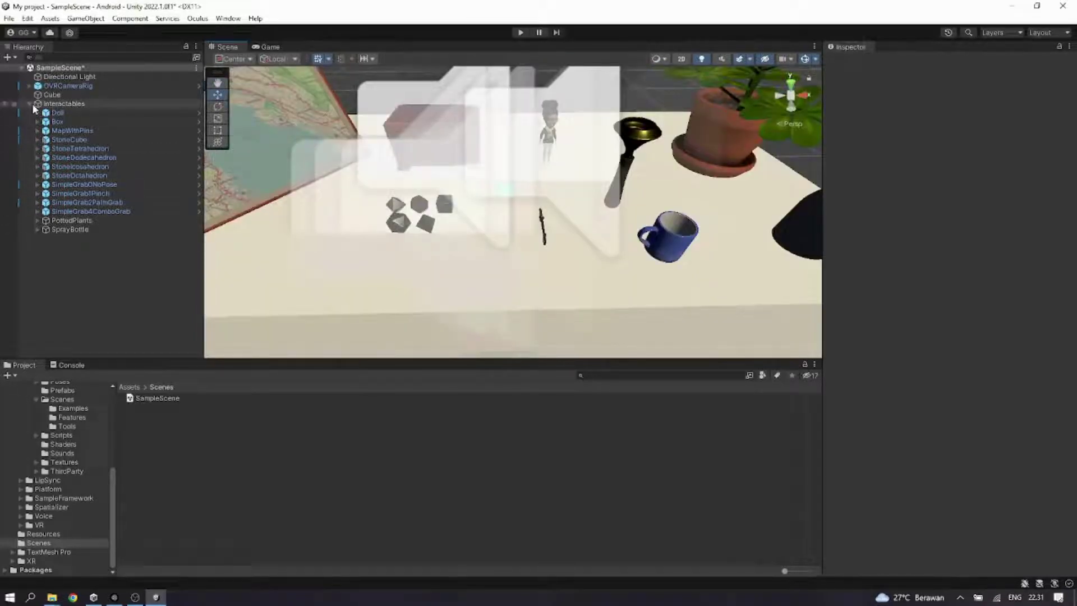
Step: Review the SprayBottle's Grabbable and Water Spray settings, and collapse the Interactables group
click(77, 230)
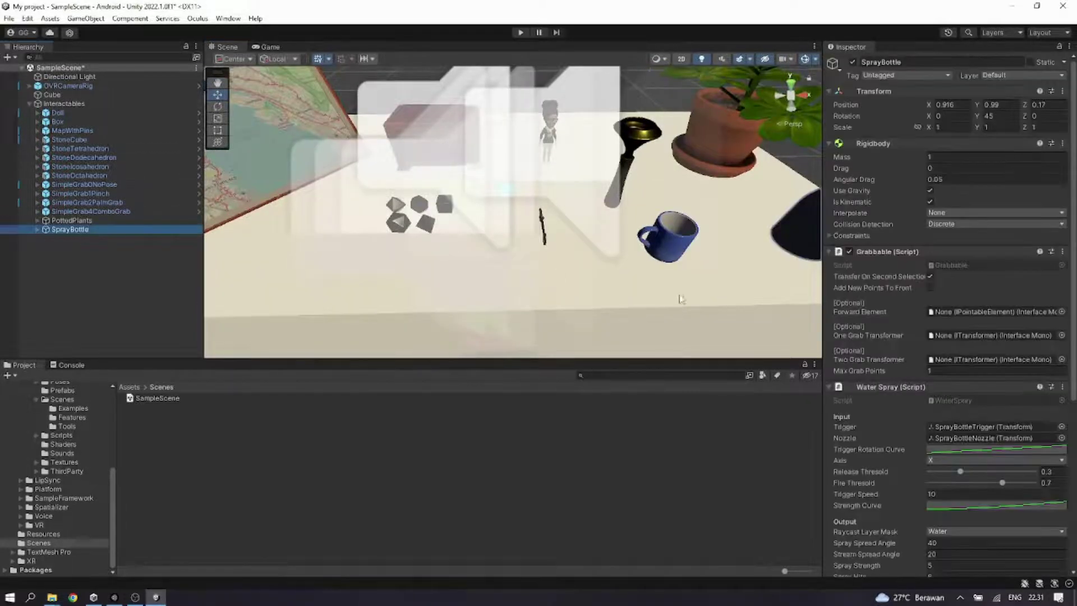
scroll(882, 380, down, 8)
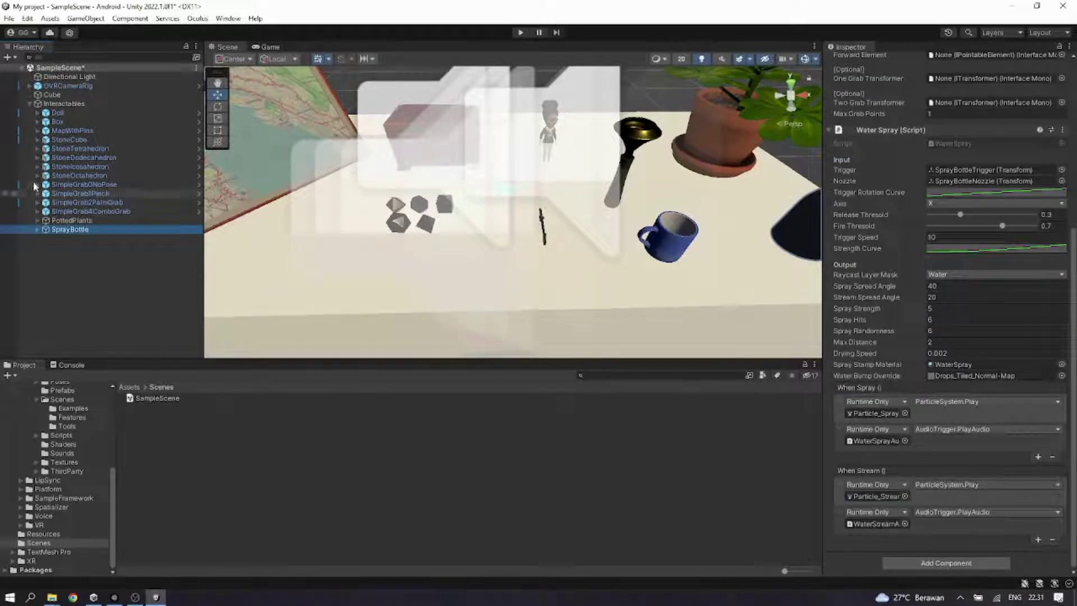
click(34, 104)
click(31, 104)
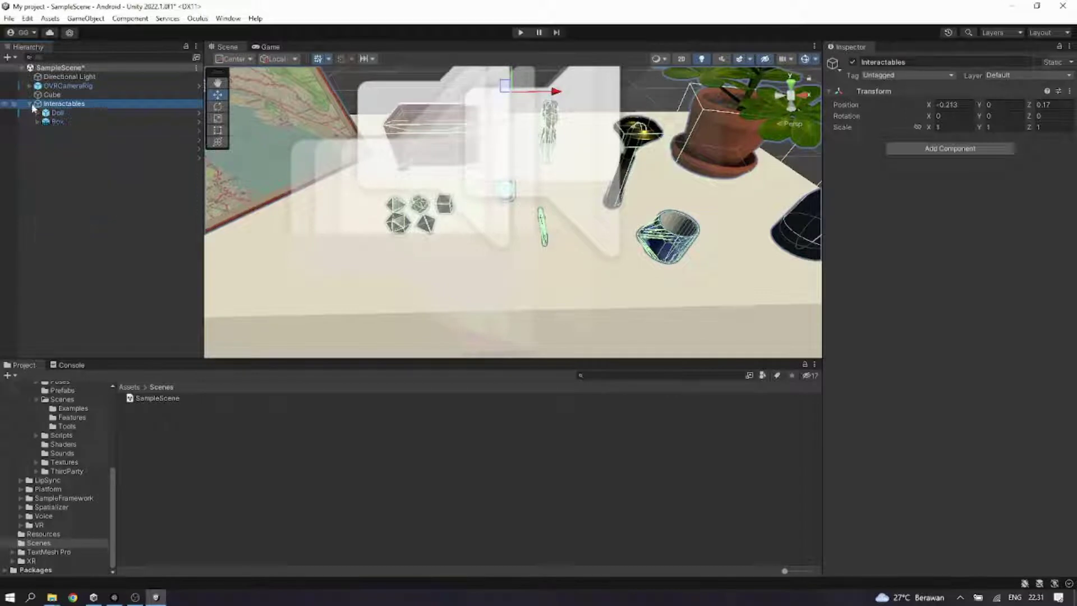
Step: Open the DistanceGrabExamples sample scene, saving the changes to SampleScene
click(87, 406)
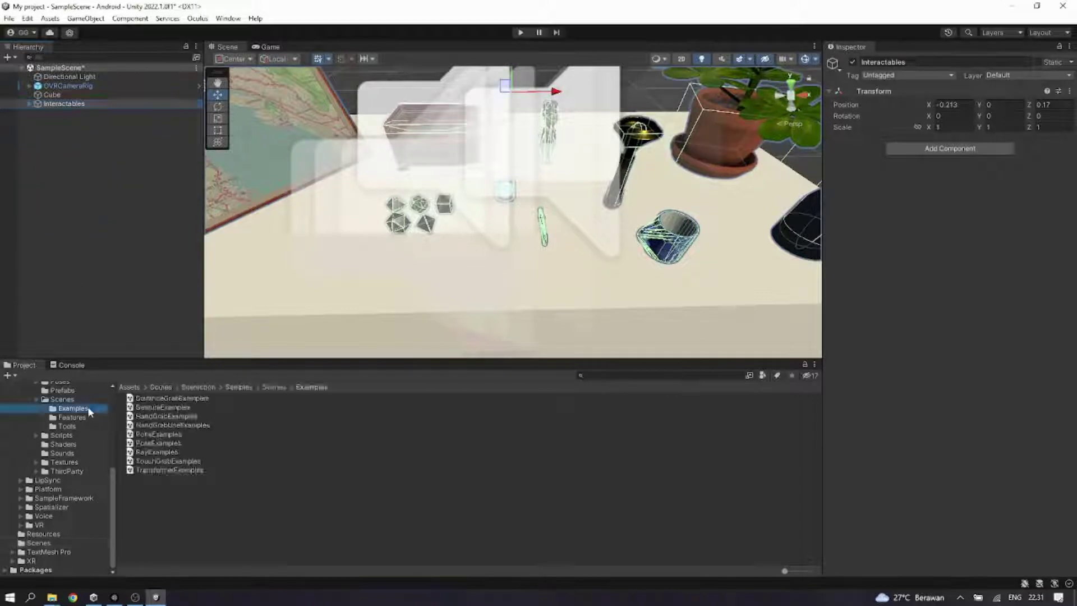
double_click(156, 399)
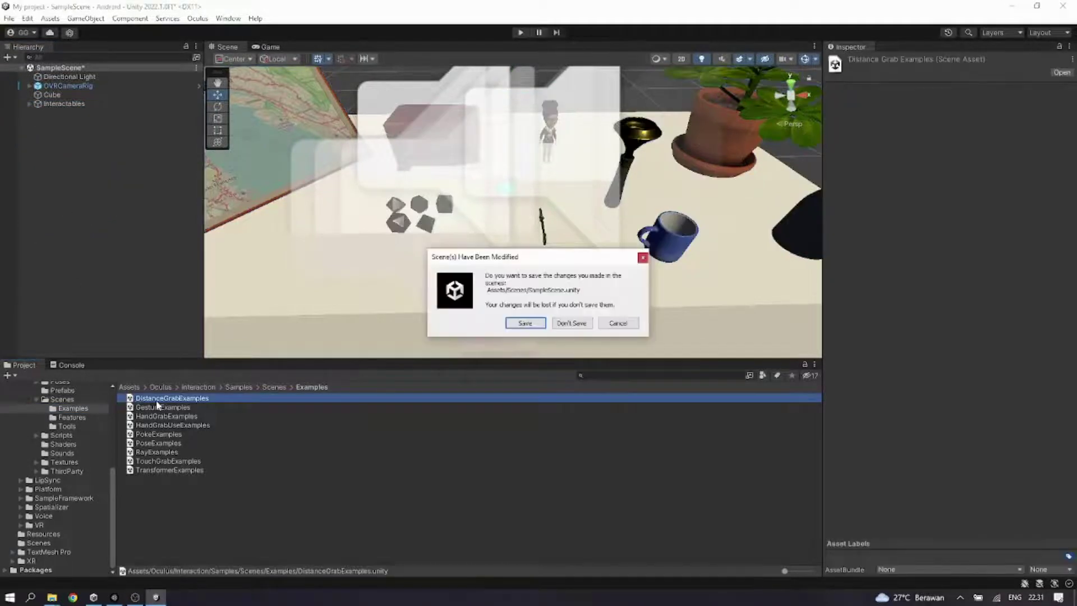
click(527, 323)
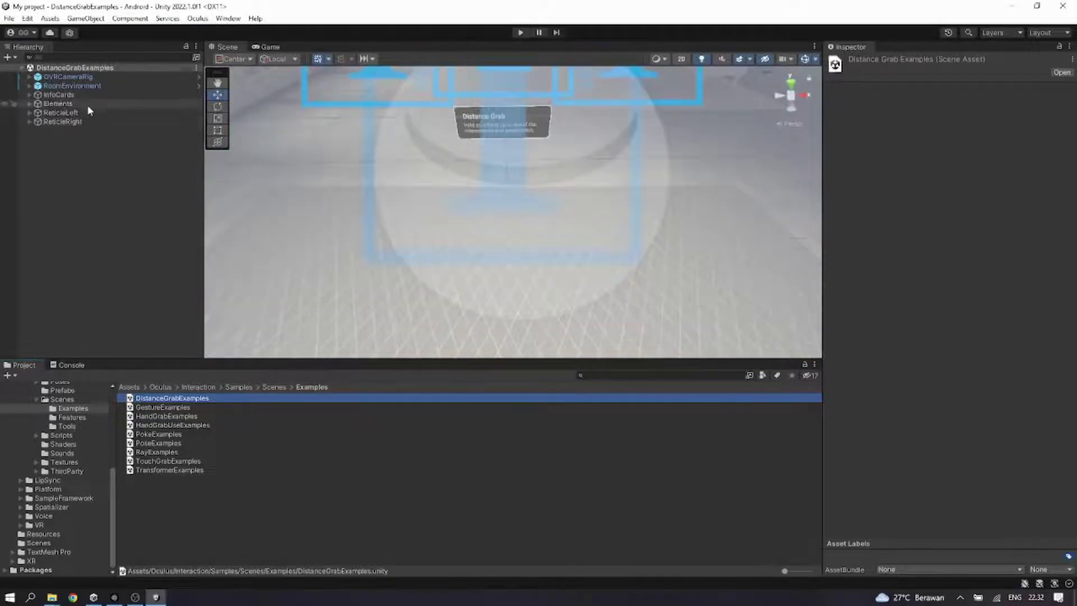
Step: Frame the Elements object in DistanceGrabExamples and copy it
click(87, 105)
key(f)
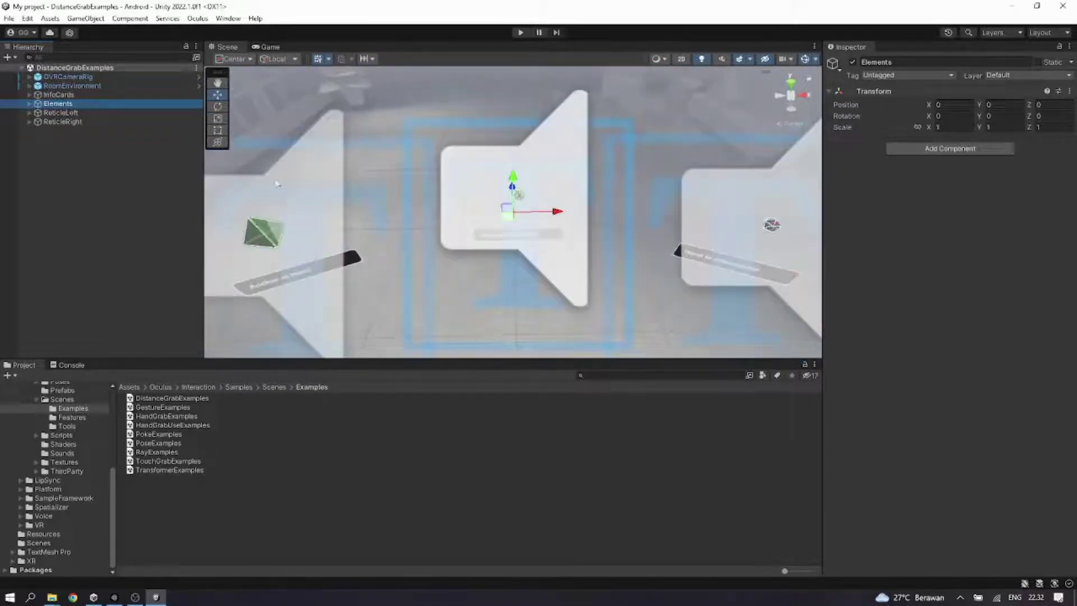
right_click(132, 103)
click(149, 122)
Step: Reopen SampleScene and paste Elements at the root of the scene
click(58, 542)
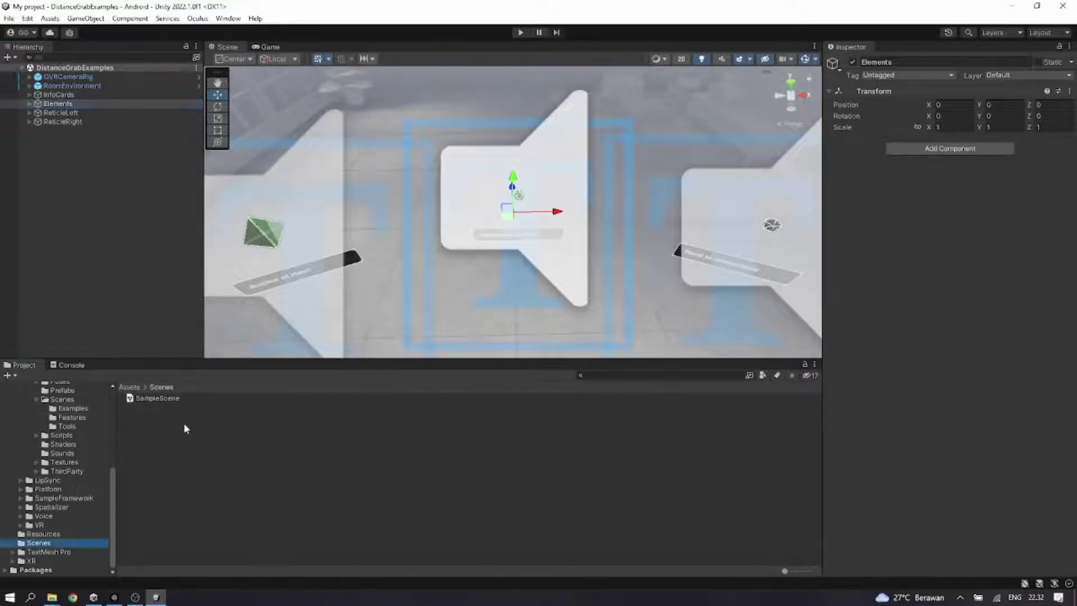
click(168, 398)
double_click(168, 398)
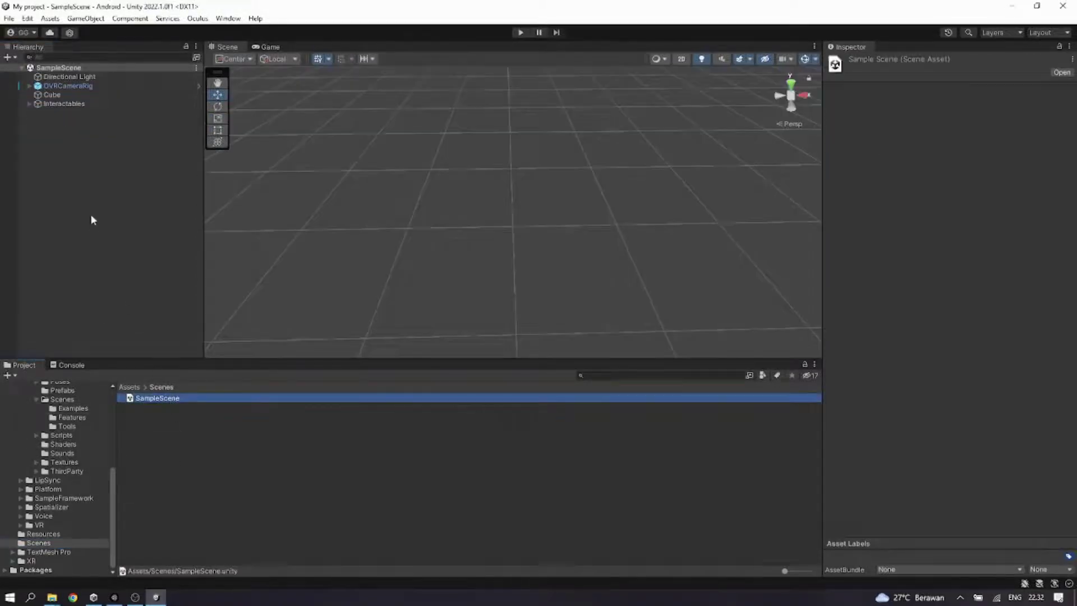
right_click(88, 159)
click(115, 190)
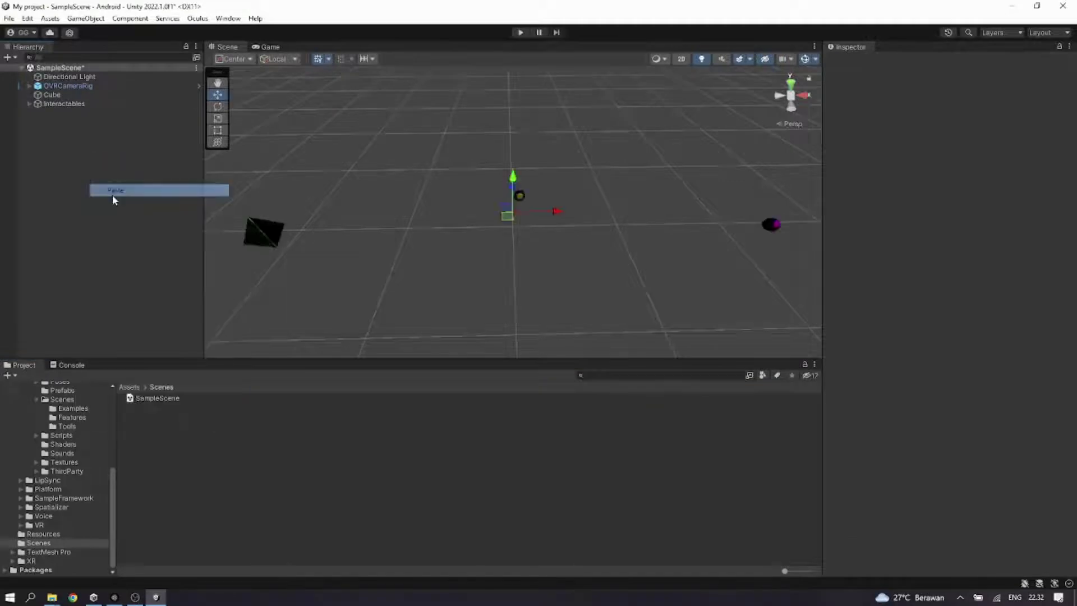
scroll(464, 217, down, 5)
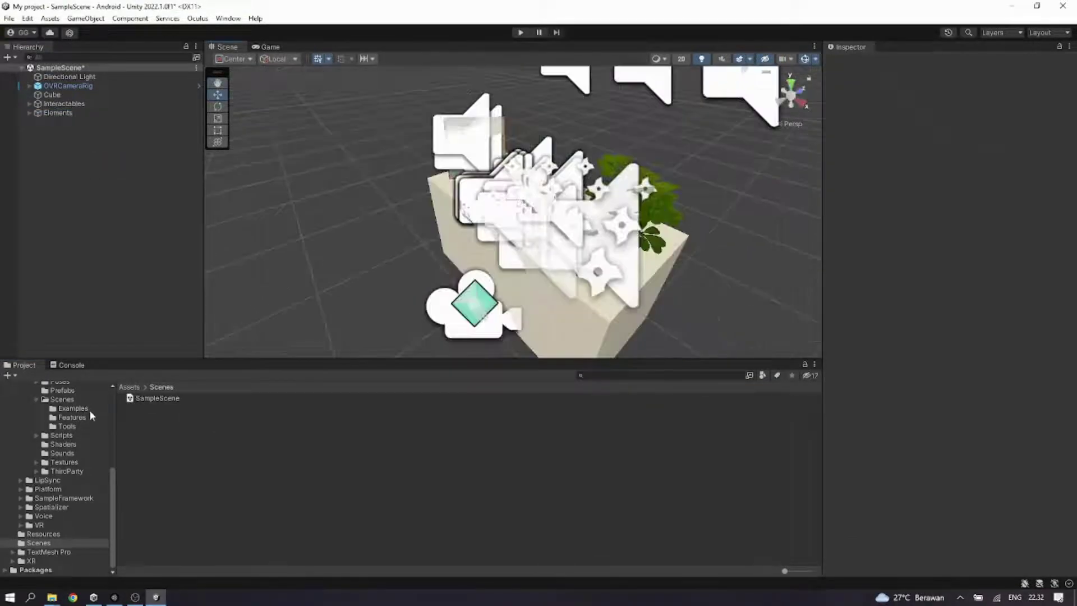
Step: Open the PokeExamples sample scene, saving the changes to SampleScene
click(89, 409)
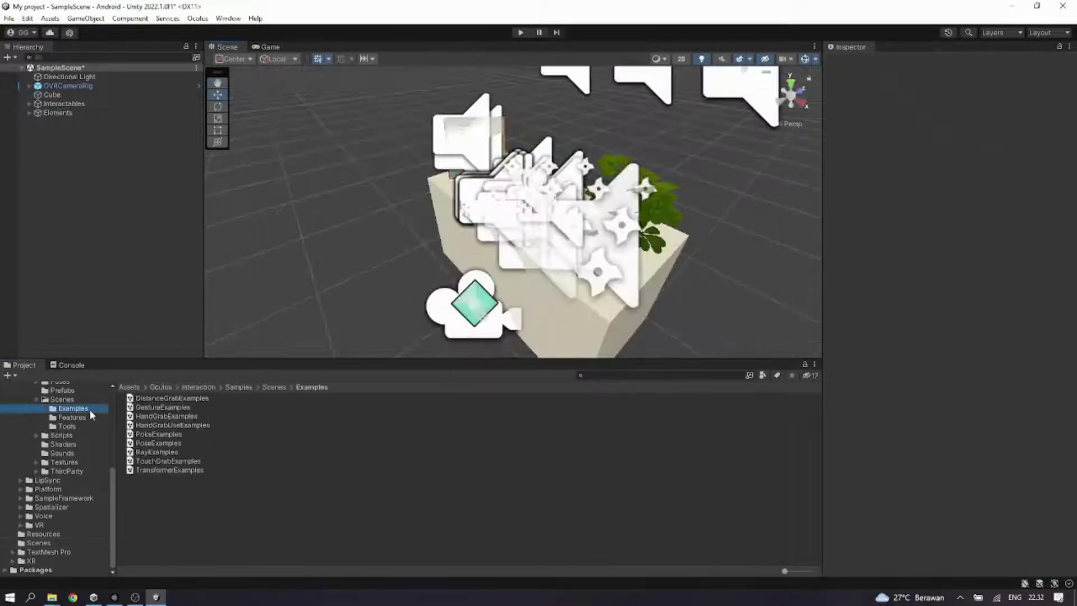
double_click(178, 436)
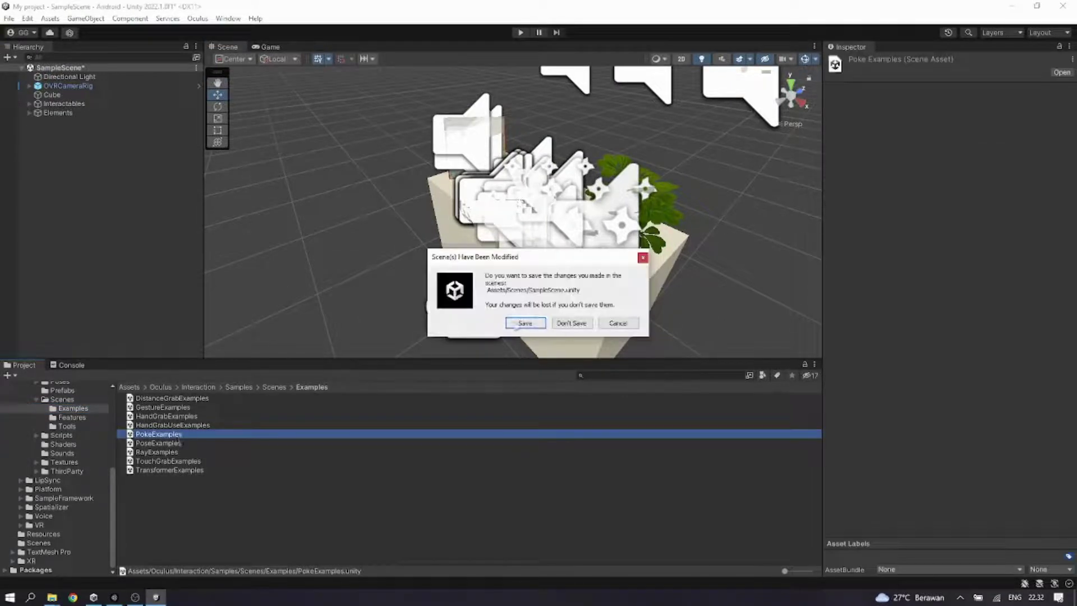
click(525, 322)
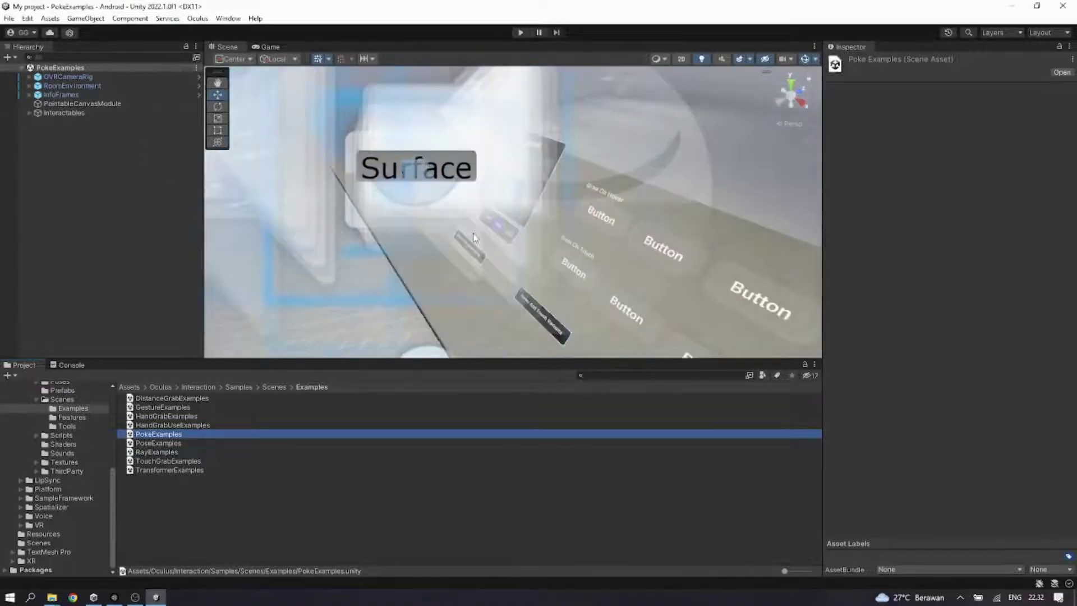
Step: Inspect the poke buttons, scroll canvas and touchpad in PokeExamples, and copy their parent Interactables object
right_drag(631, 241, 631, 241)
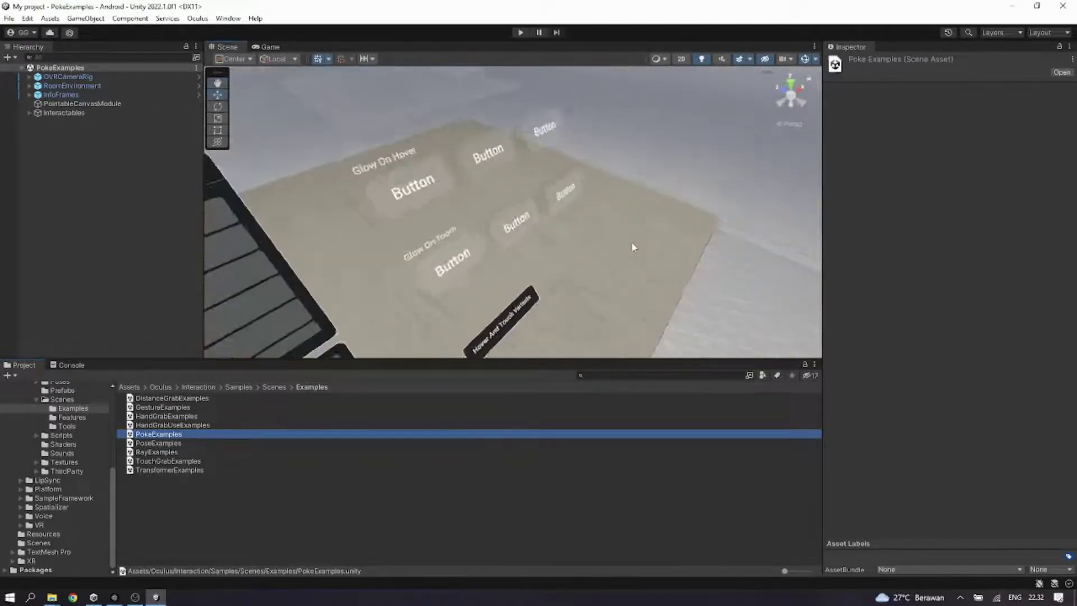
click(147, 116)
right_drag(404, 221, 291, 219)
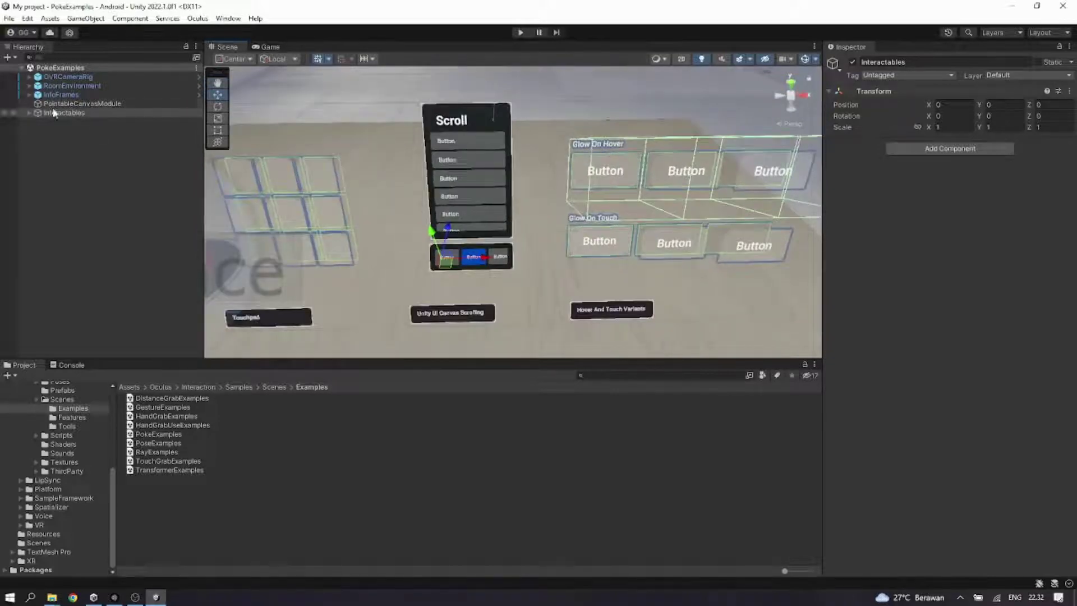
right_click(56, 113)
click(78, 133)
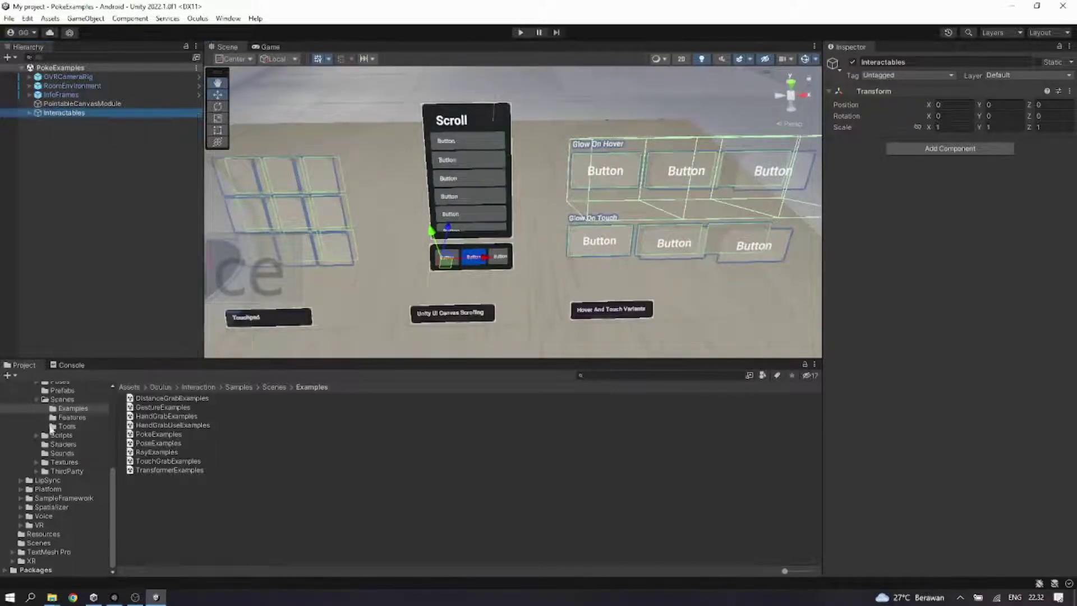
Step: Reopen SampleScene and paste the poke Interactables object at the root of the scene
click(37, 543)
double_click(182, 401)
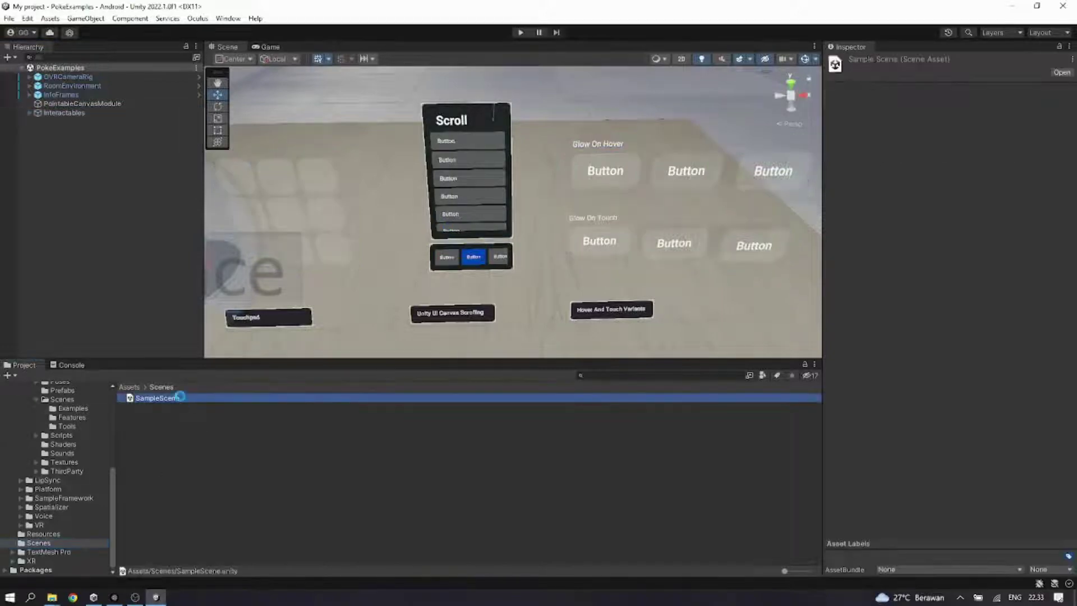
right_click(91, 144)
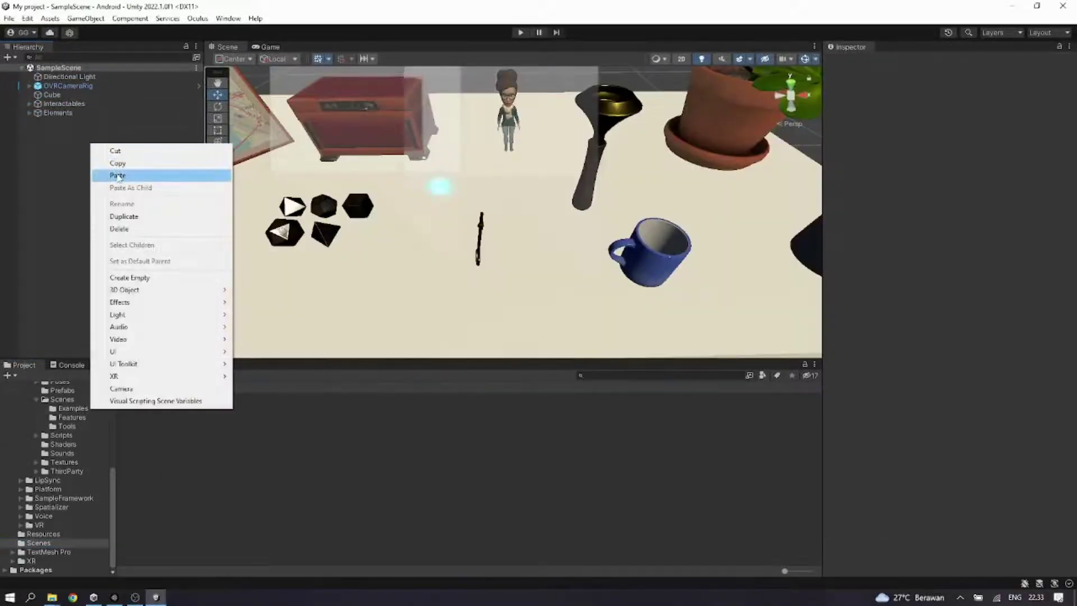
click(112, 175)
key(f)
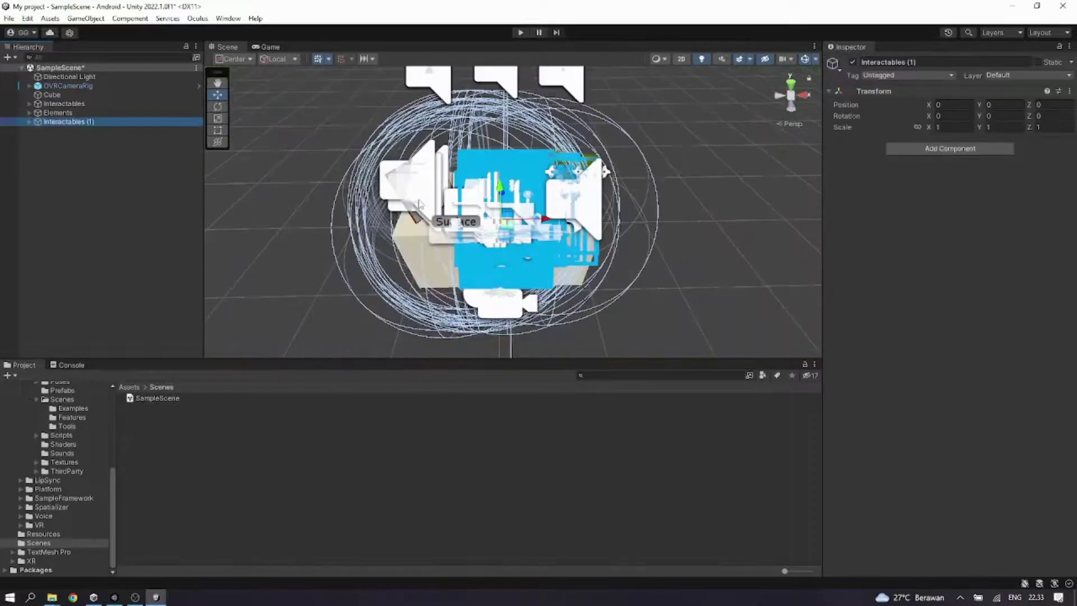
Step: Set the Y rotation of Interactables (1) to 180
alt+drag(420, 204, 607, 247)
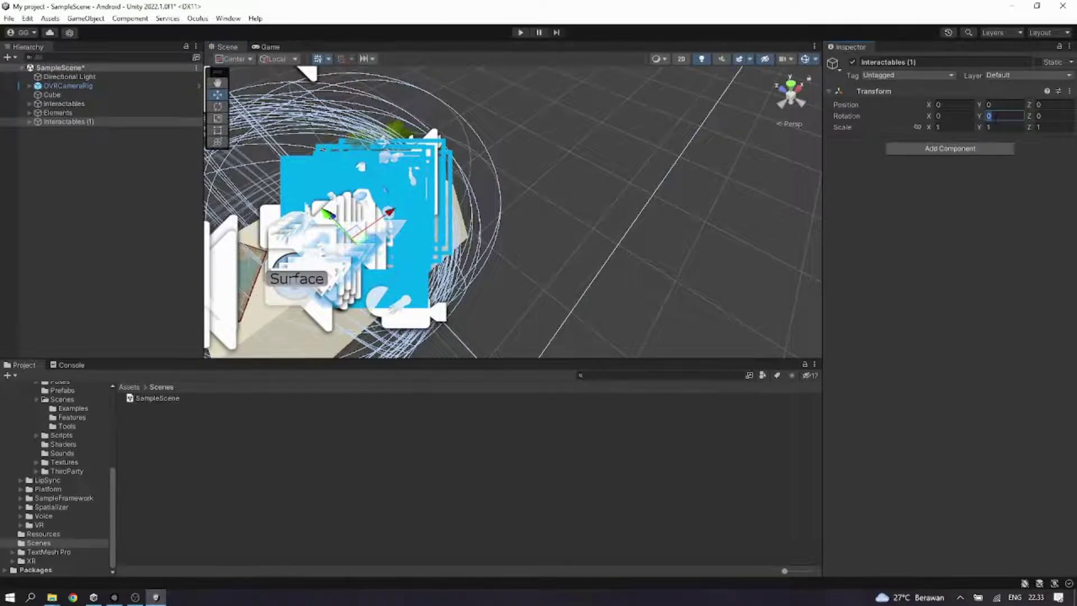
text(180)
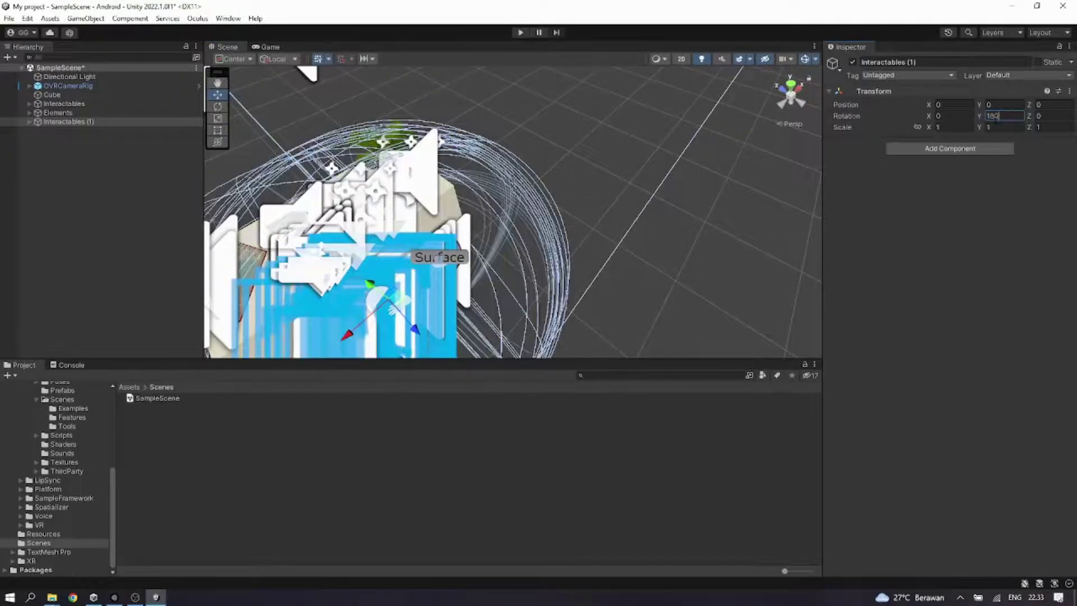
Step: Move Interactables (1) away from the table along Z and set its Z position to -0.3
right_drag(619, 202, 360, 208)
middle_drag(360, 208, 332, 202)
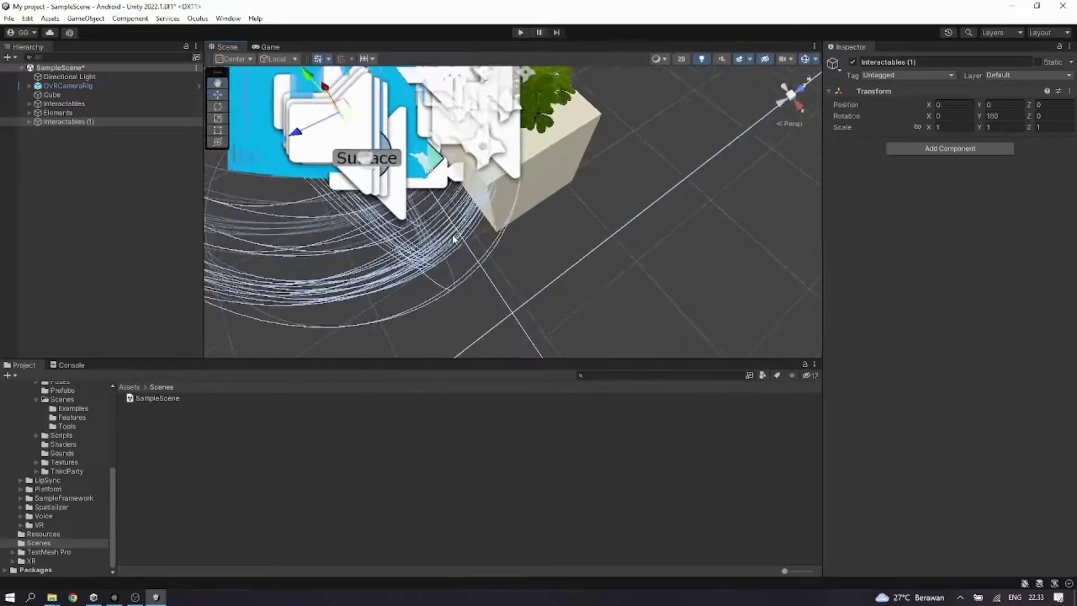
right_drag(536, 277, 457, 178)
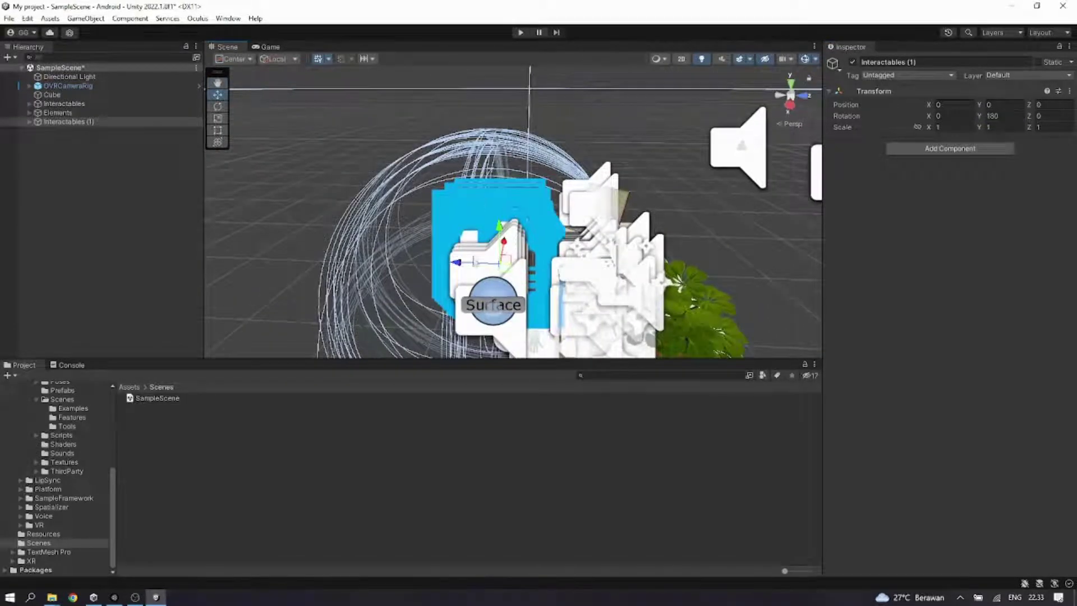
drag(470, 262, 443, 265)
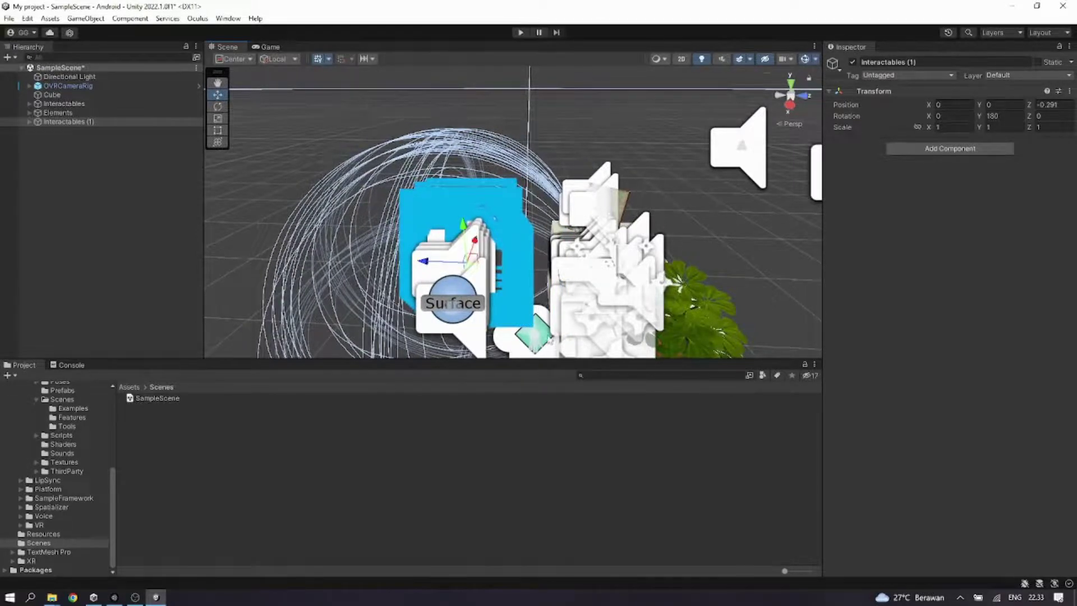
scroll(513, 213, up, 3)
click(1052, 104)
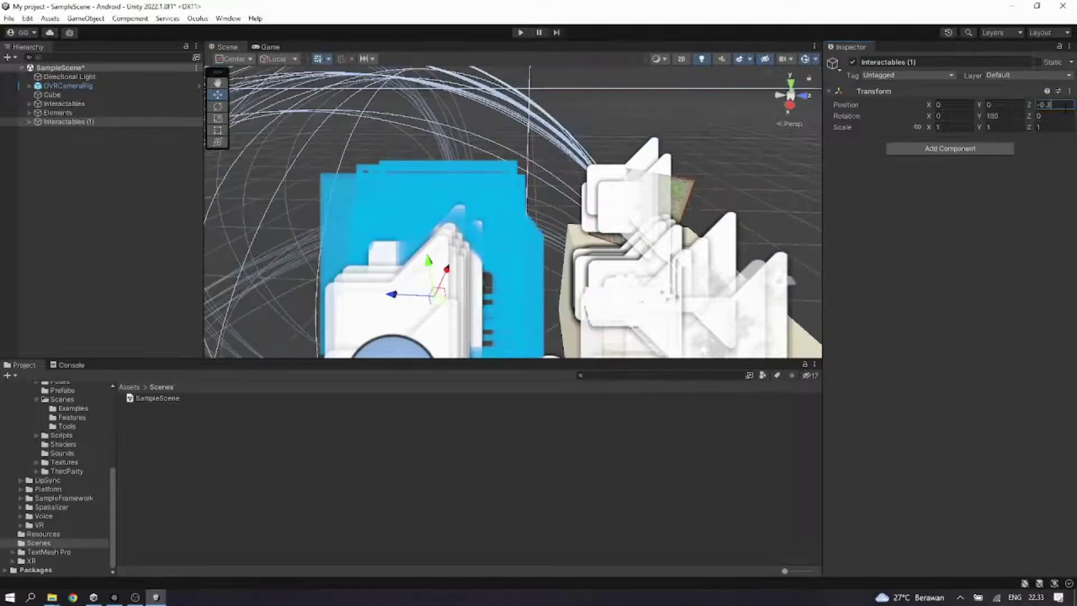
Step: Rename the Interactables (1) object as Button and save SampleScene
scroll(565, 256, up, 5)
click(566, 255)
middle_drag(566, 256, 494, 287)
right_drag(502, 275, 589, 215)
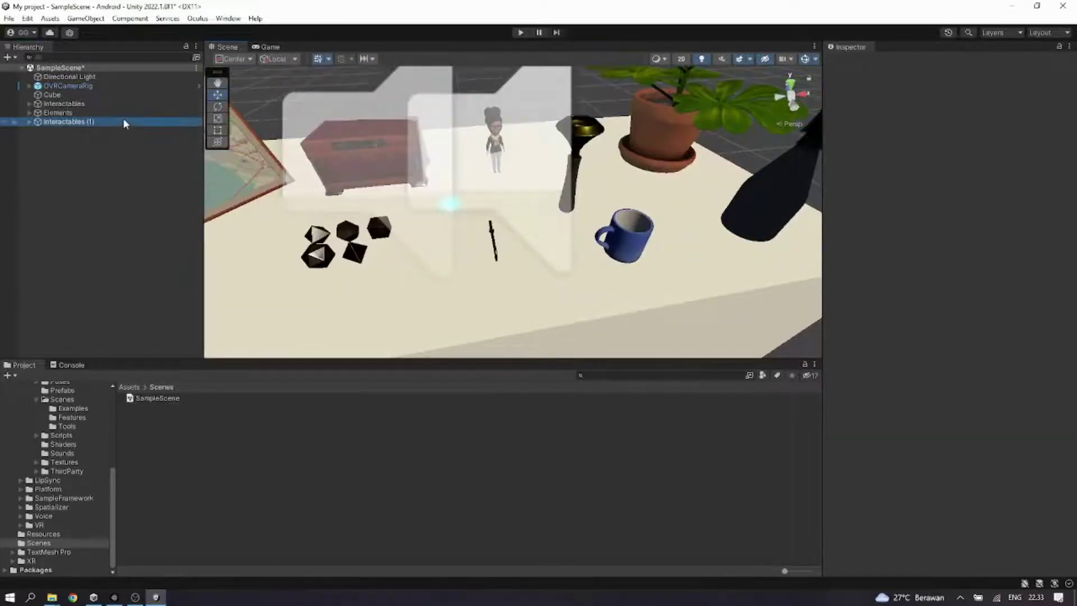
right_click(123, 118)
click(161, 180)
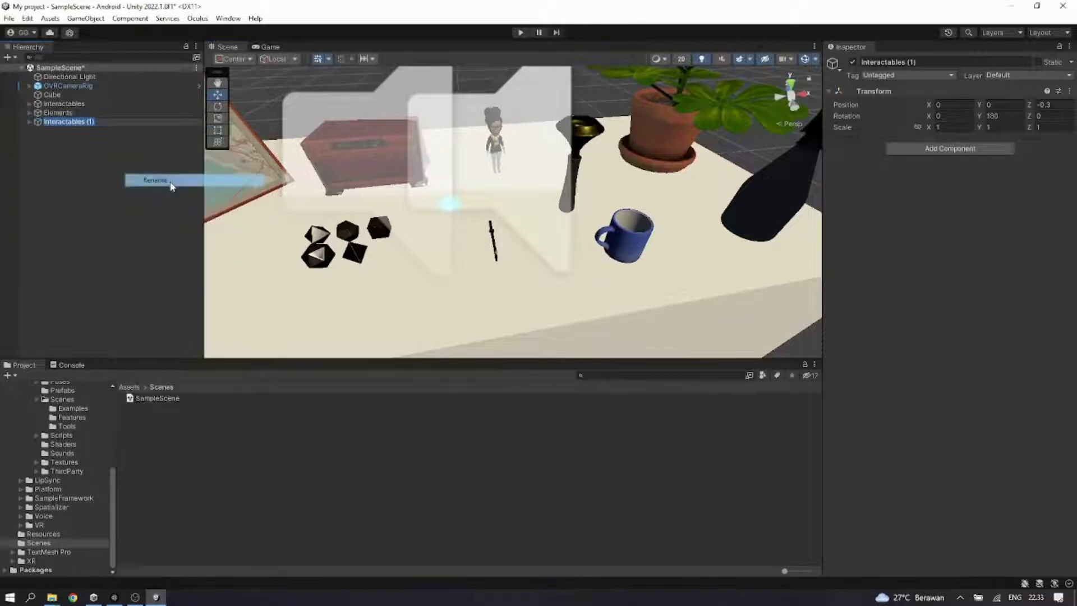
text(Bilto)
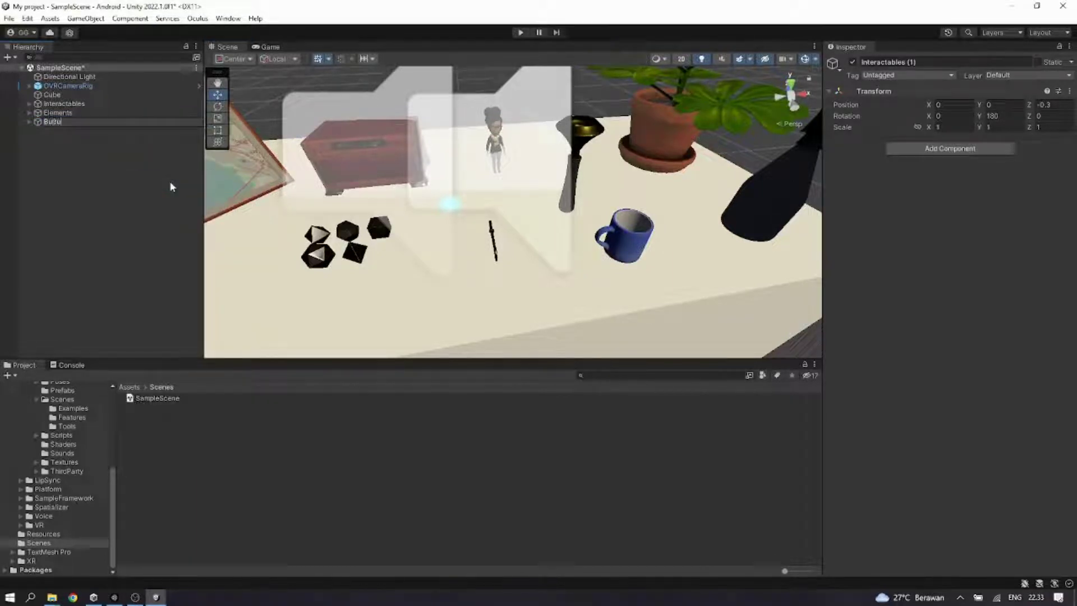
text(n)
key(Return)
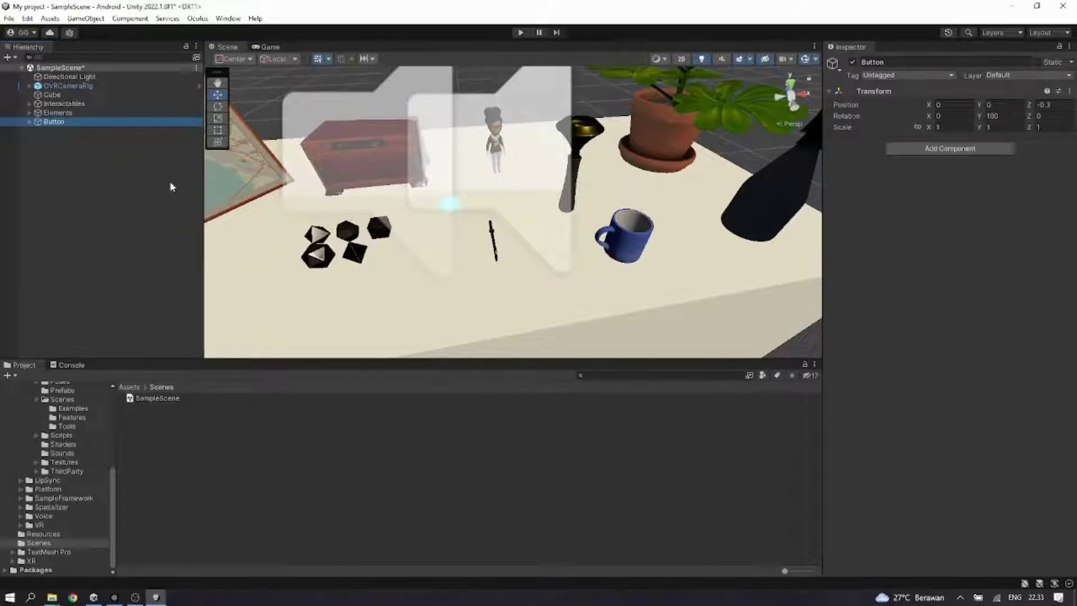
key(ctrl+s)
Step: Duplicate StoneCube inside Interactables and place the copy on the table in front of the original, at about X 0.095 and Z 0.205
scroll(369, 259, up, 5)
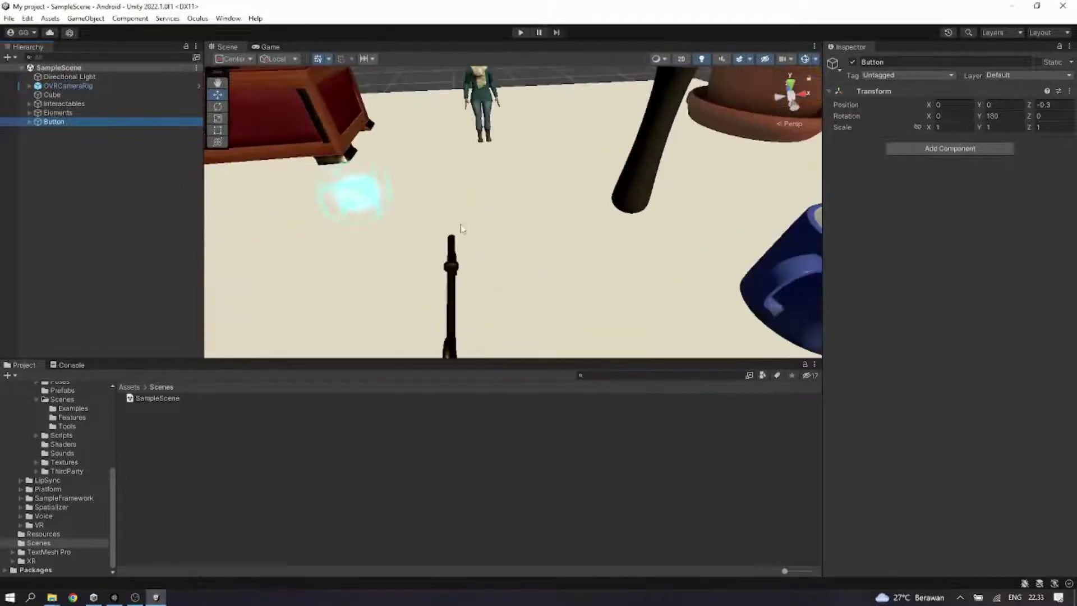
right_drag(457, 229, 326, 247)
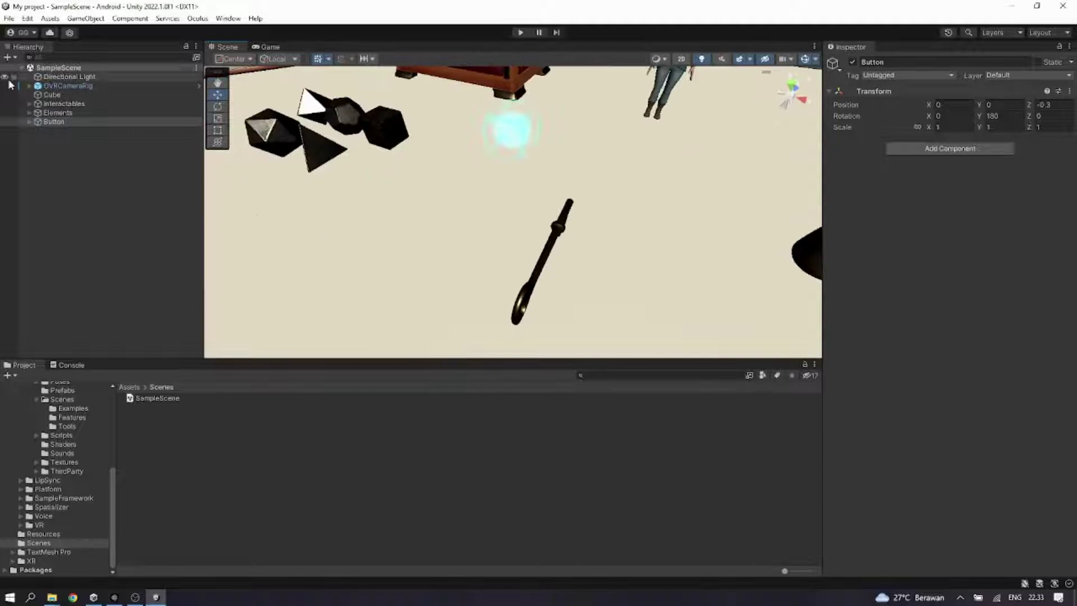
click(63, 103)
click(29, 104)
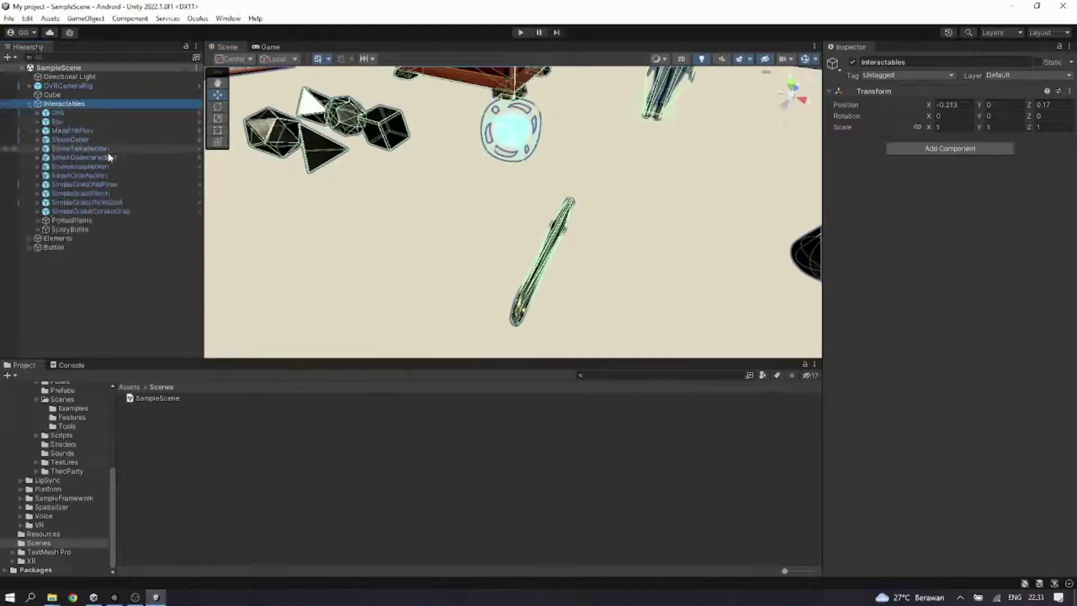
click(107, 136)
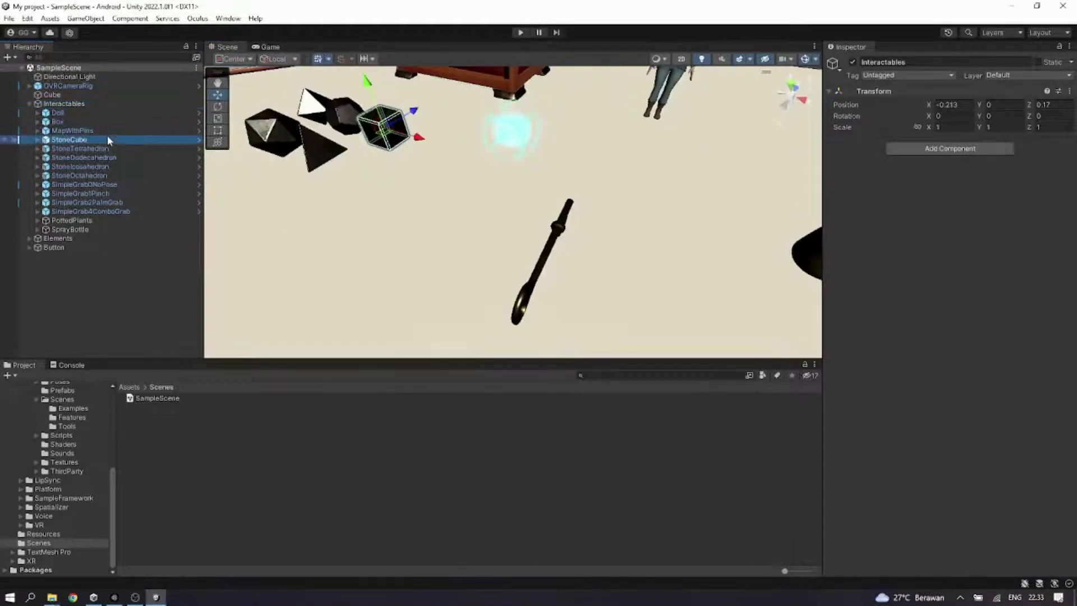
right_drag(371, 191, 440, 216)
middle_drag(440, 216, 474, 207)
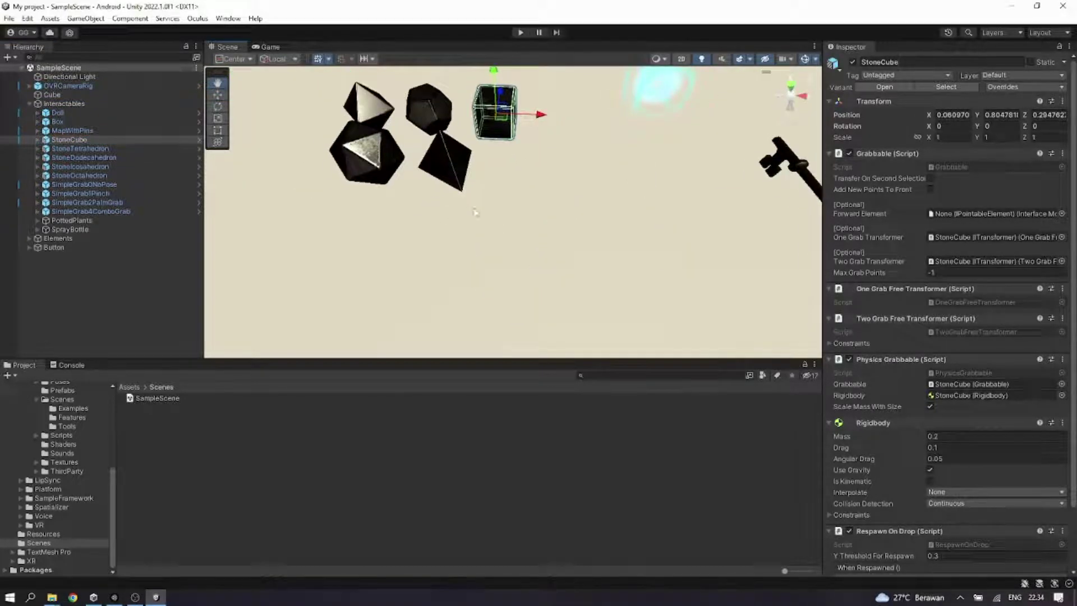
right_click(120, 138)
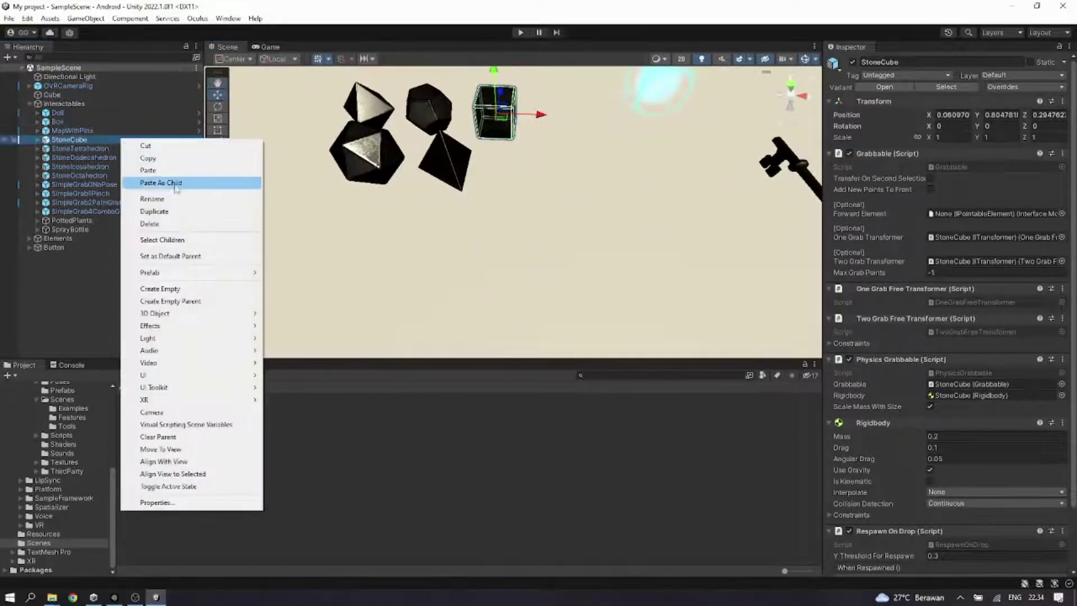
click(185, 211)
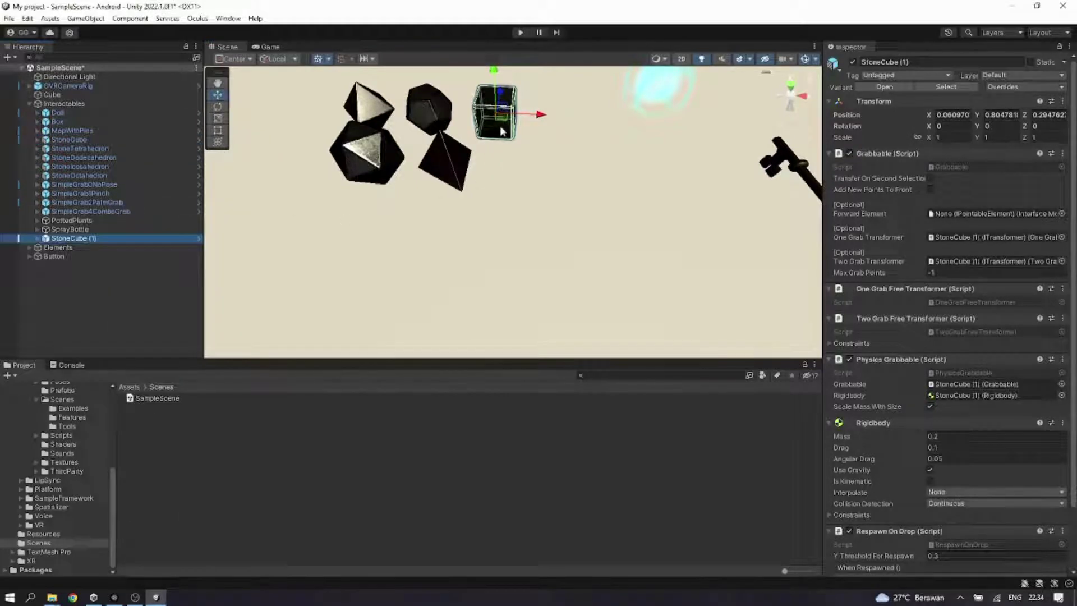
drag(501, 126, 534, 196)
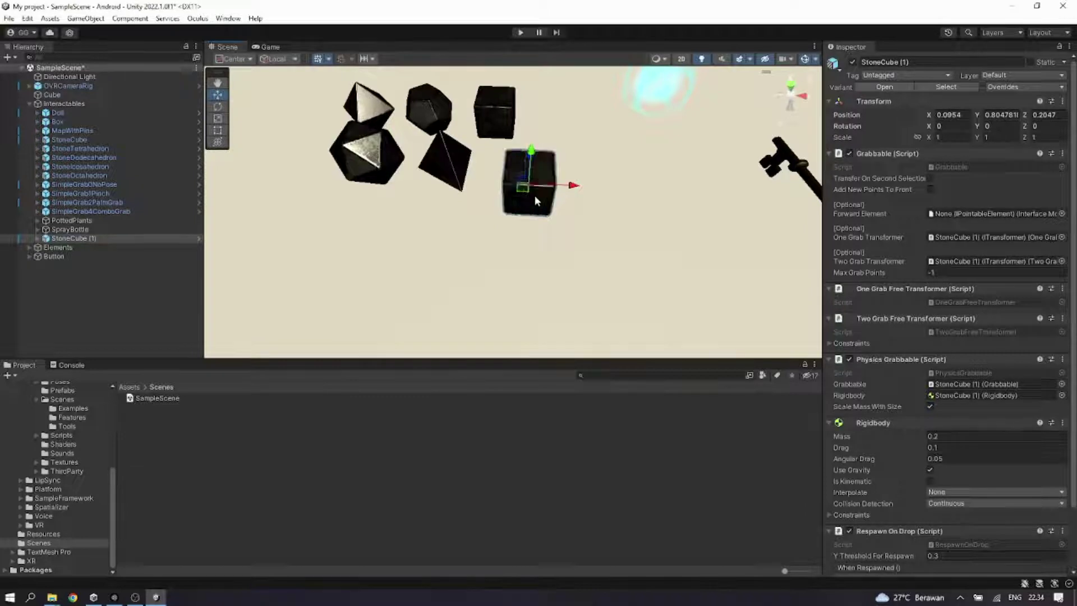
Step: Duplicate StoneCube (1) and move the new cube along X to about 0.154, beside the first copy
right_click(176, 238)
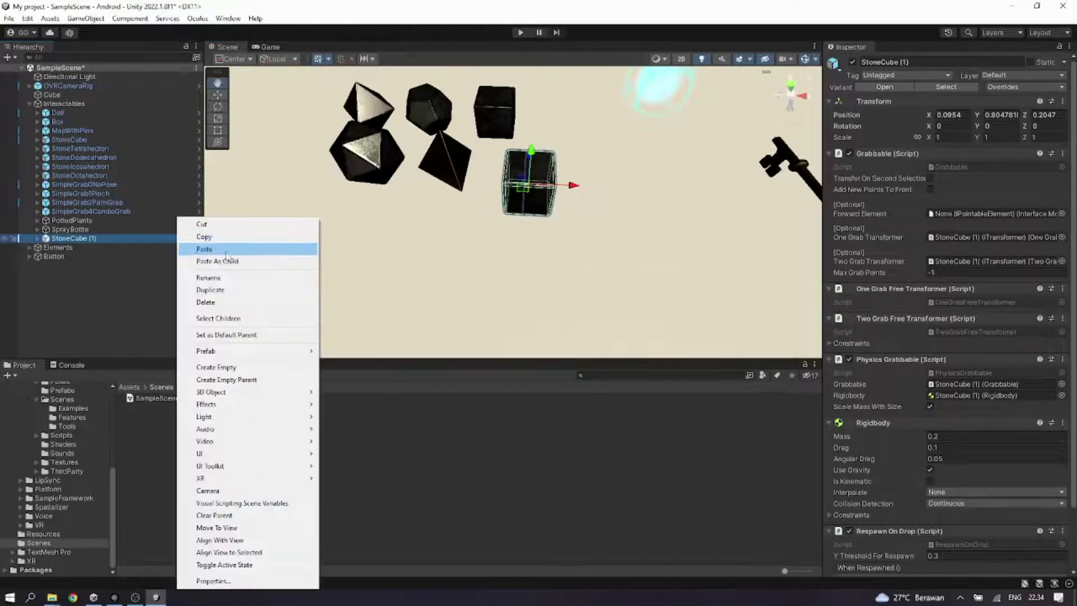
click(242, 290)
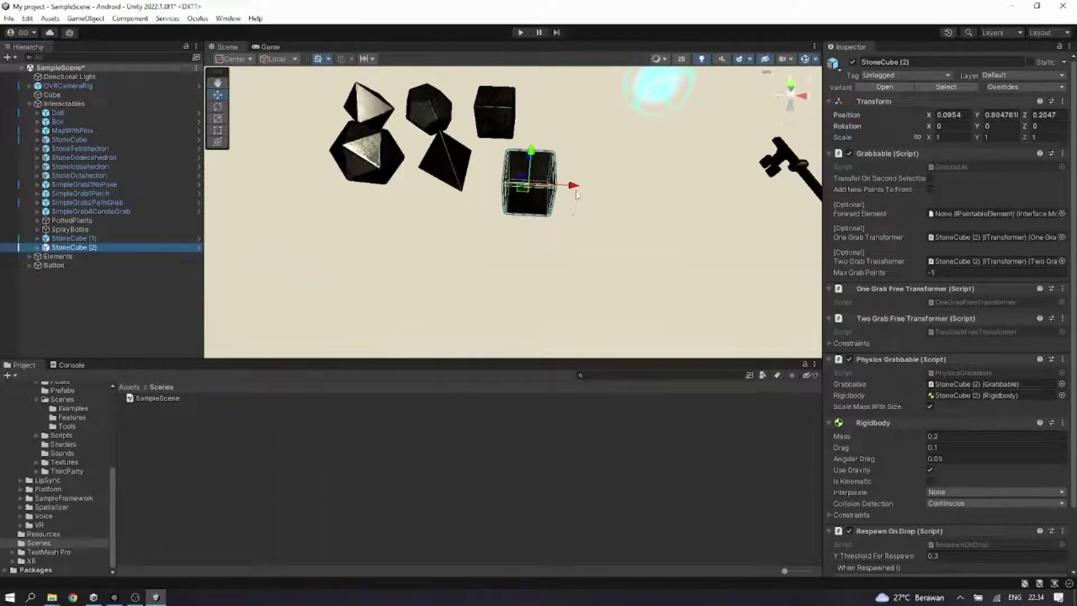
drag(573, 186, 656, 193)
scroll(506, 215, down, 3)
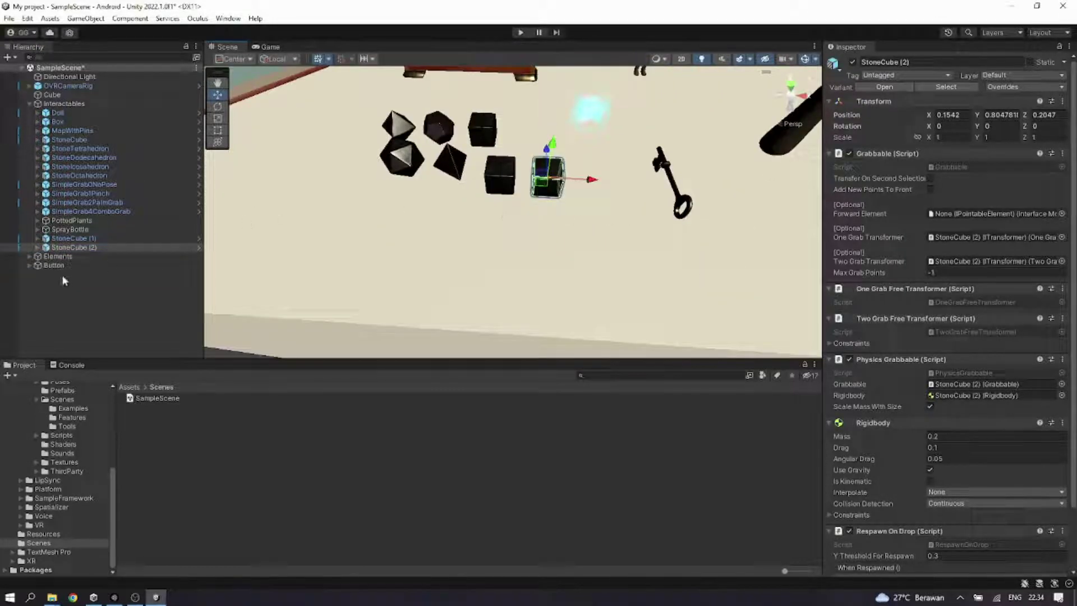
Step: Examine the GrabInteractable and HandGrabInteractable children of StoneCube (1) and their component settings
click(79, 240)
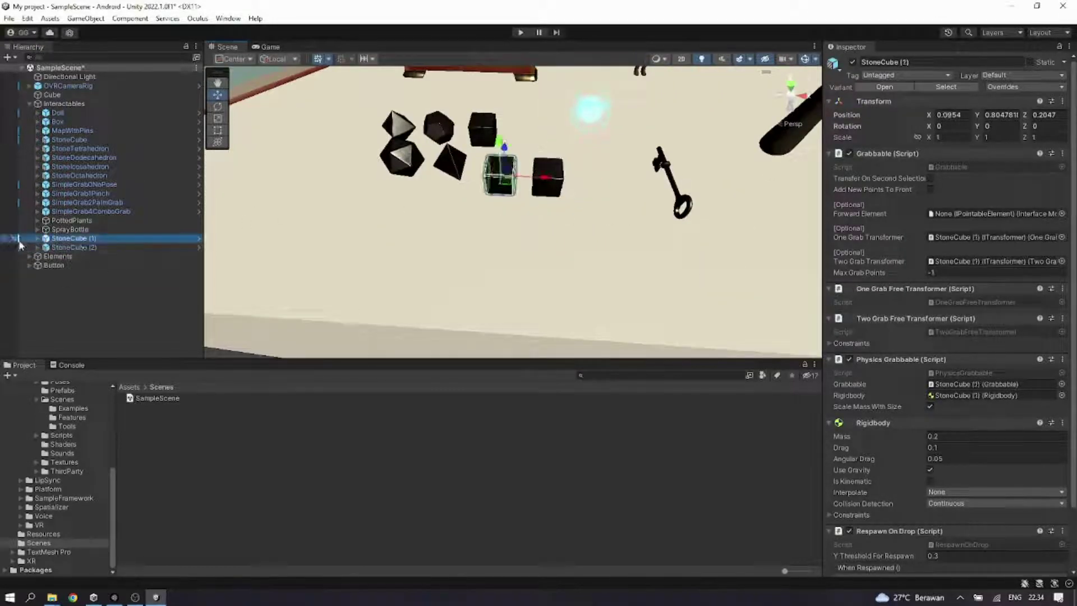
click(38, 239)
click(87, 256)
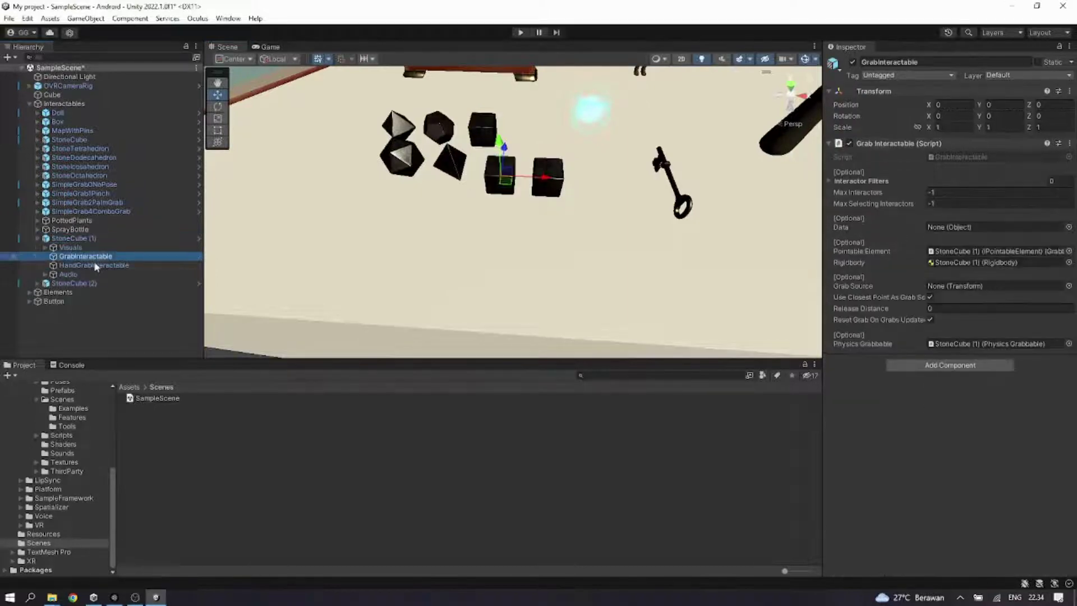
click(94, 264)
click(96, 260)
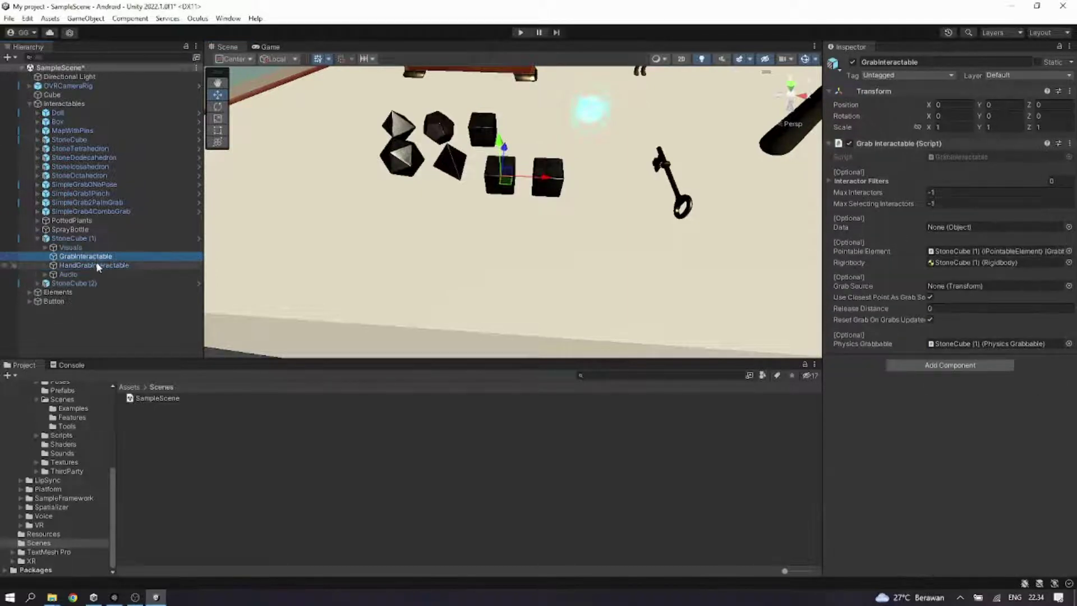
click(97, 266)
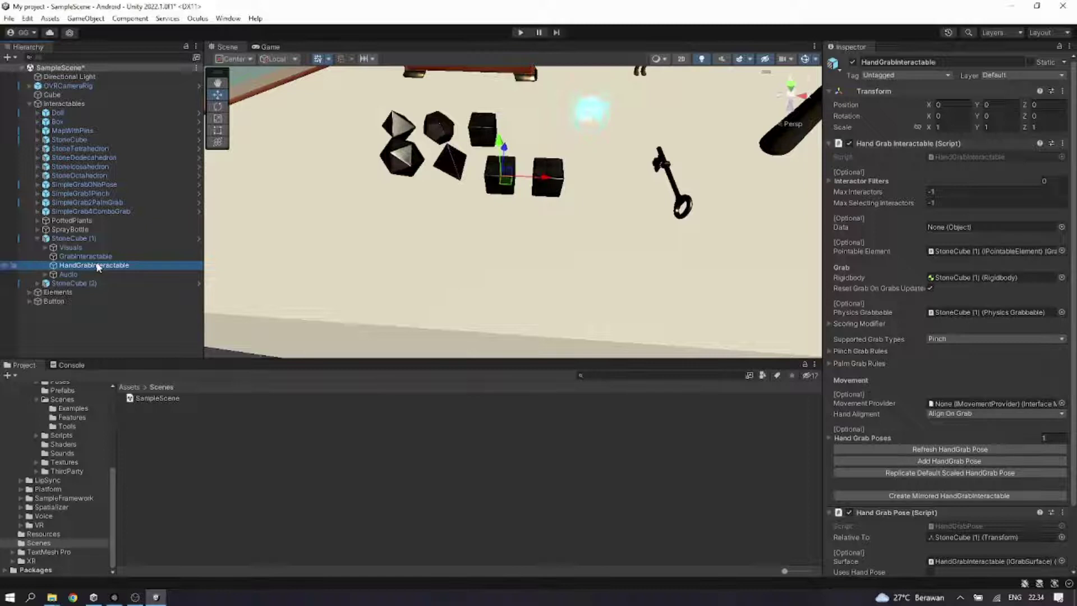
Step: Search the project assets for "interactable", narrow the search to "interact t:Prefab", and inspect the RayInteractable prefab
click(637, 376)
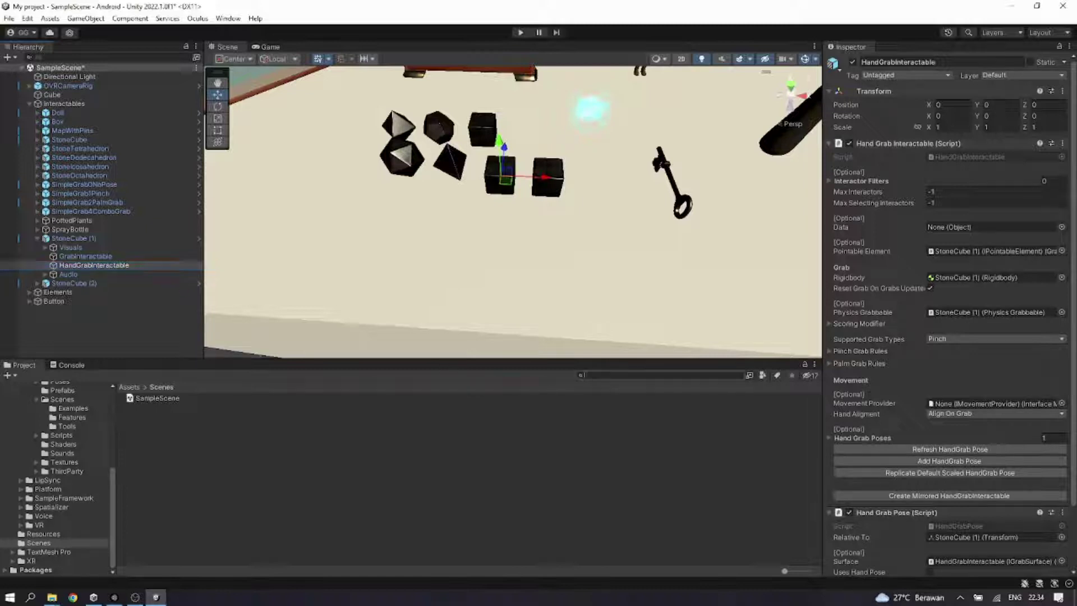
text(interactable)
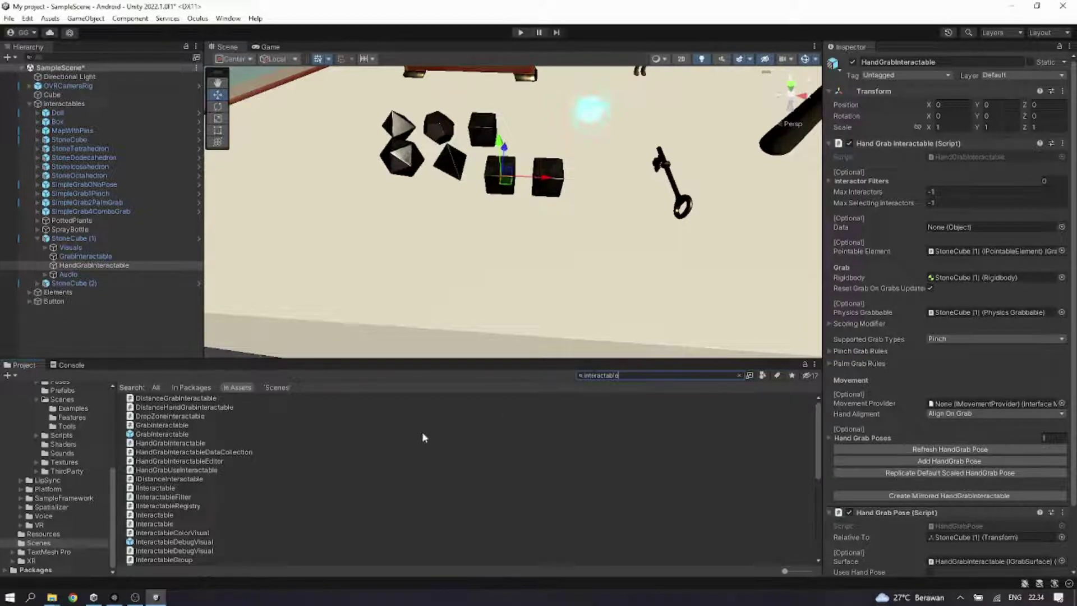
scroll(388, 450, down, 8)
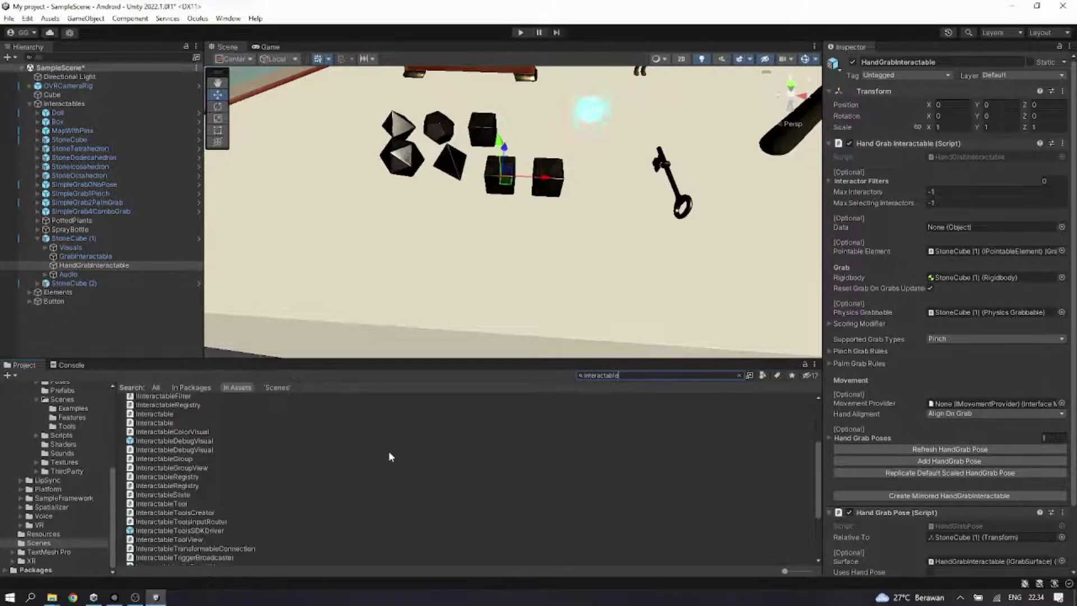
scroll(389, 451, up, 5)
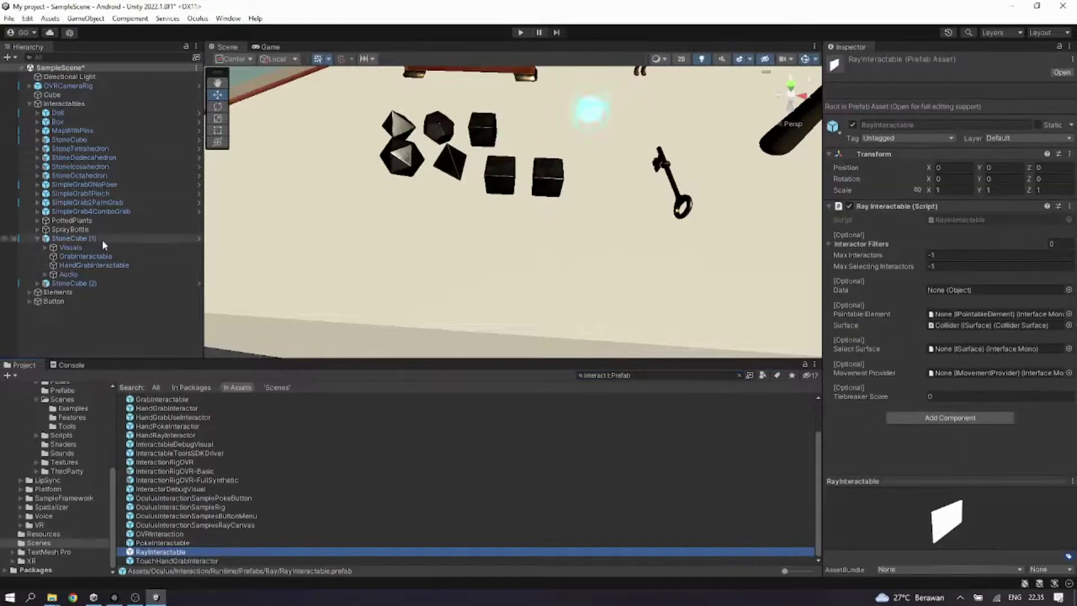
Step: Set the Two Grab Free Transformer max scale of StoneCube (1) to 5 and turn off Use Gravity on its Rigidbody
click(132, 240)
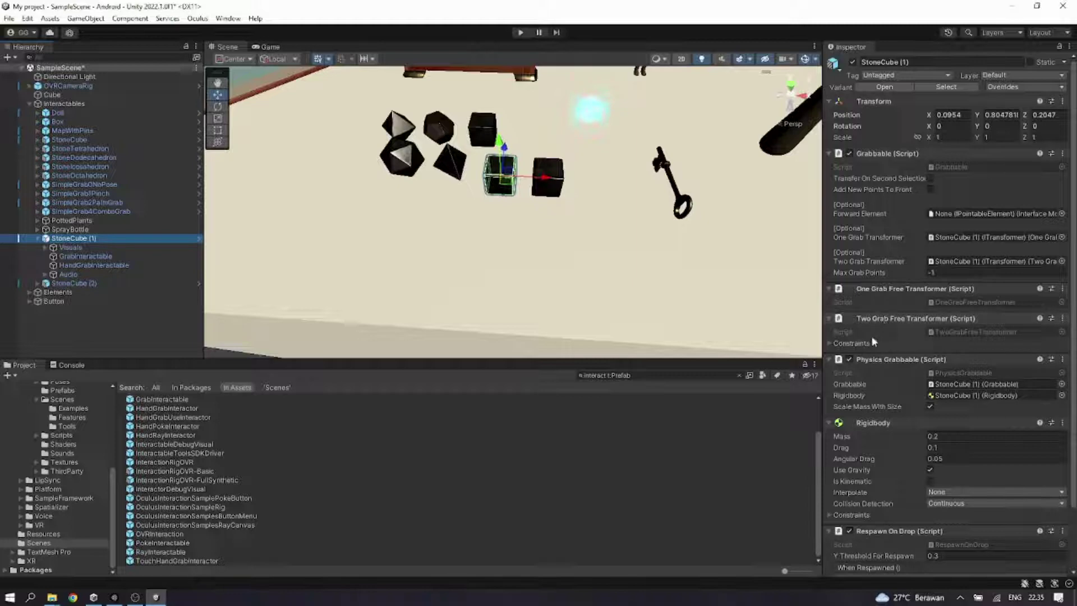
click(831, 344)
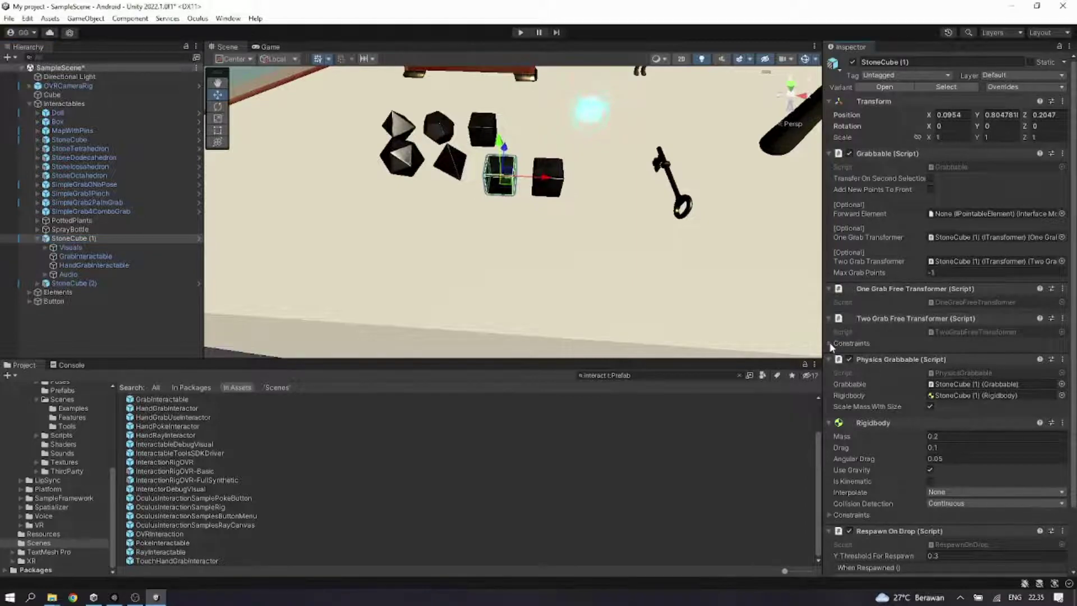
click(831, 344)
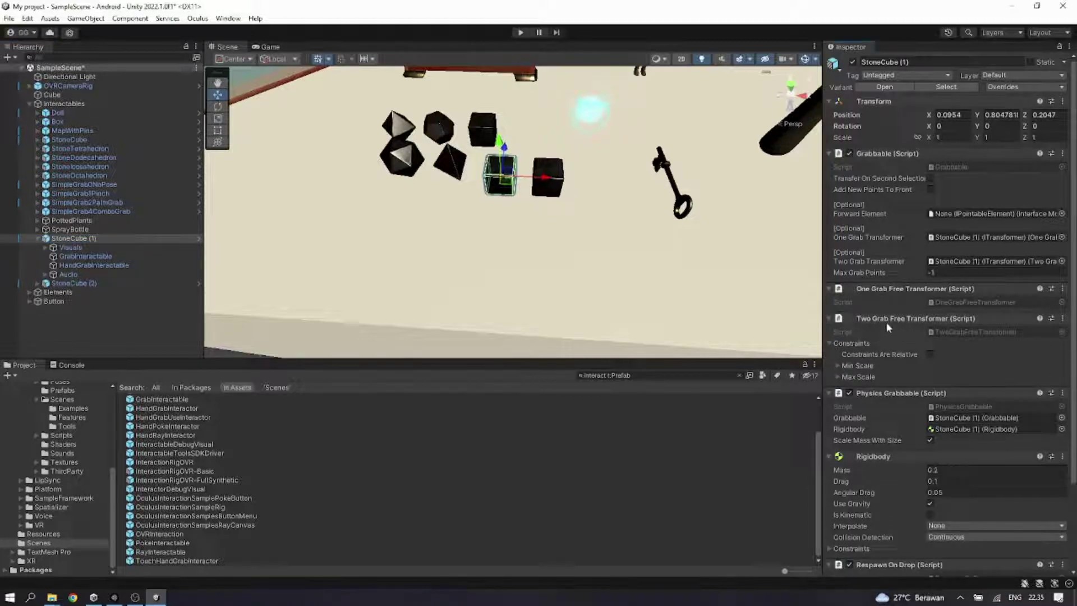
click(837, 366)
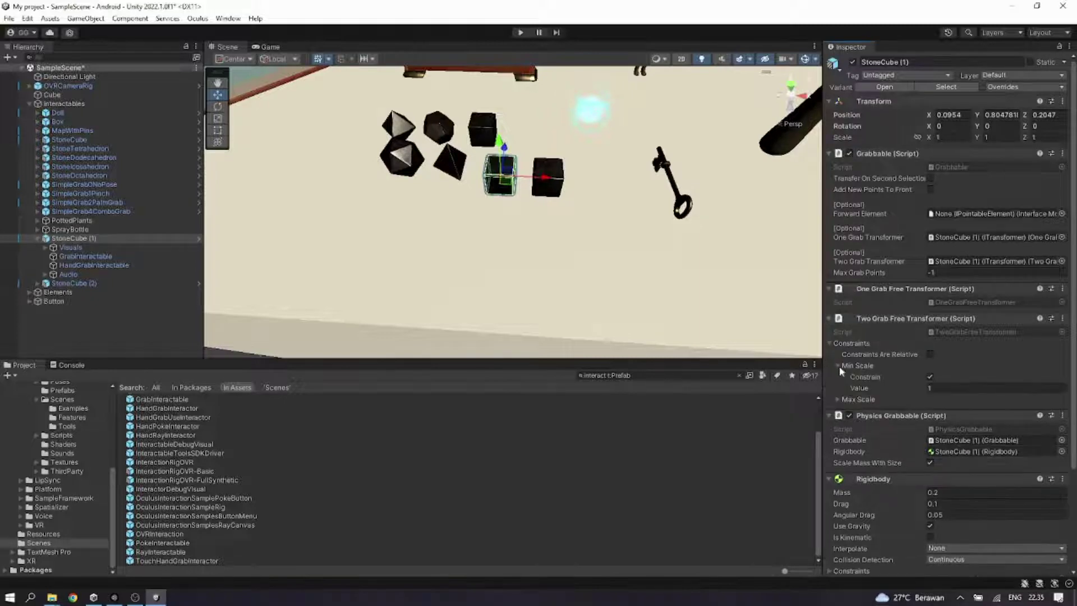
click(838, 399)
click(934, 421)
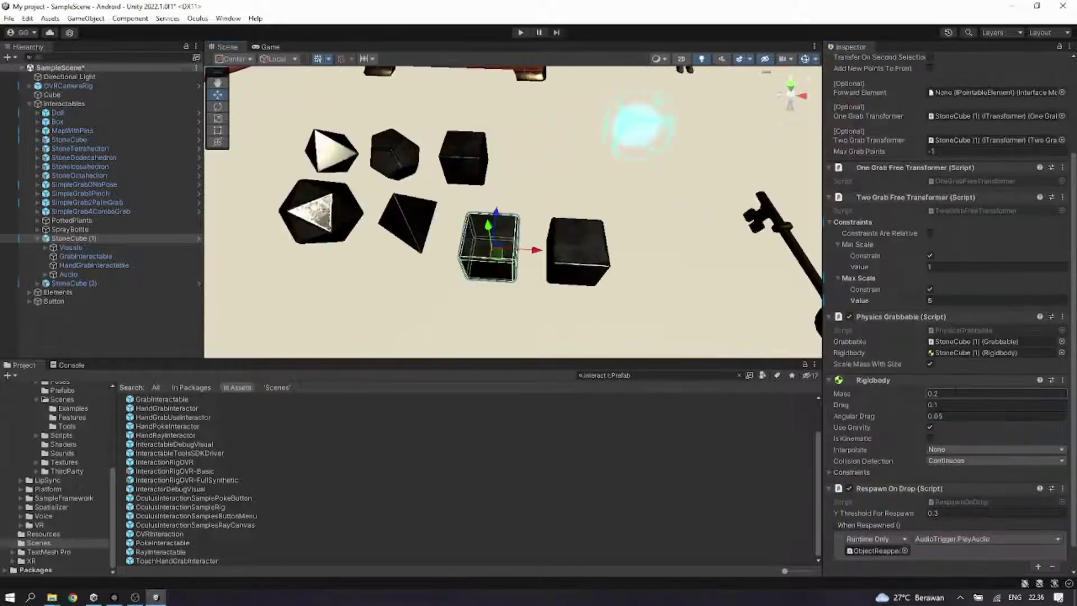
click(930, 427)
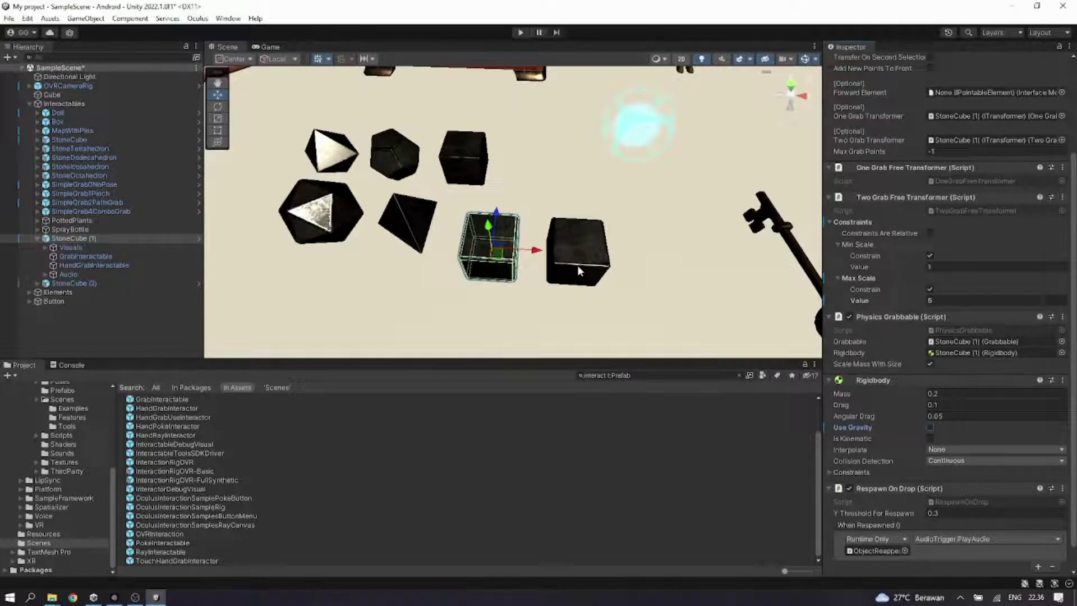
Step: Enable Is Kinematic on the Rigidbody of StoneCube (2)
click(579, 268)
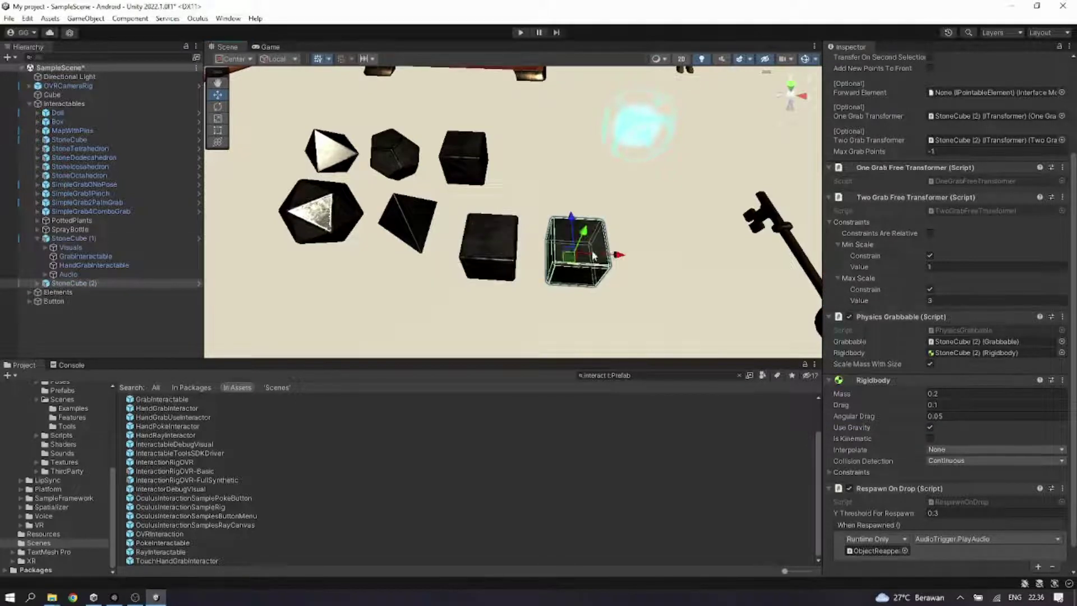
click(930, 439)
scroll(592, 242, down, 5)
middle_drag(589, 277, 571, 221)
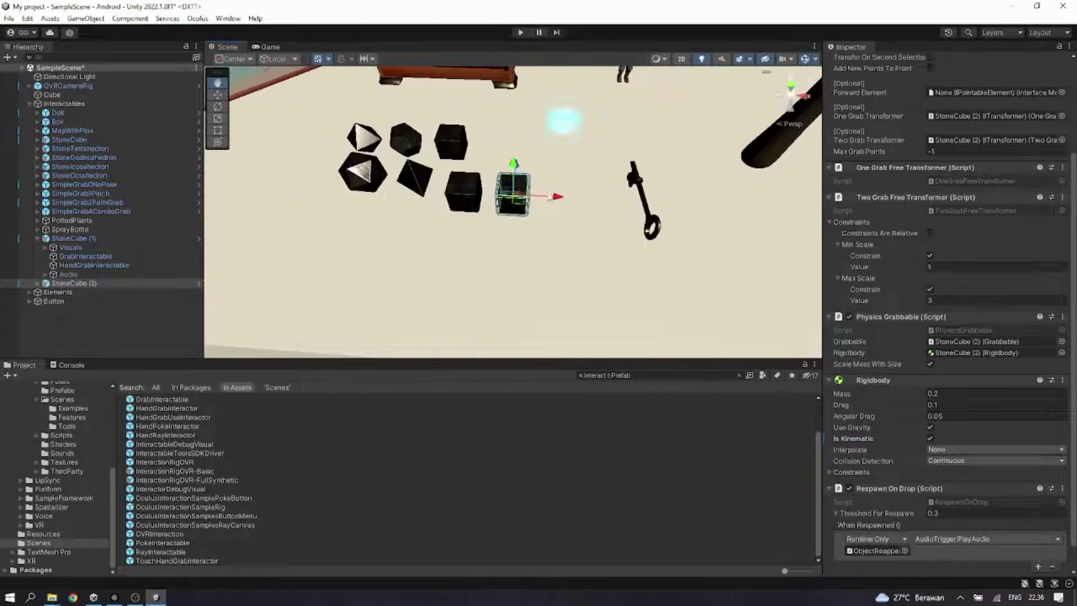
Step: Move the SimpleGrab1Pinch key farther back on the table, away from the row of stone cubes
click(649, 223)
middle_drag(649, 223, 623, 223)
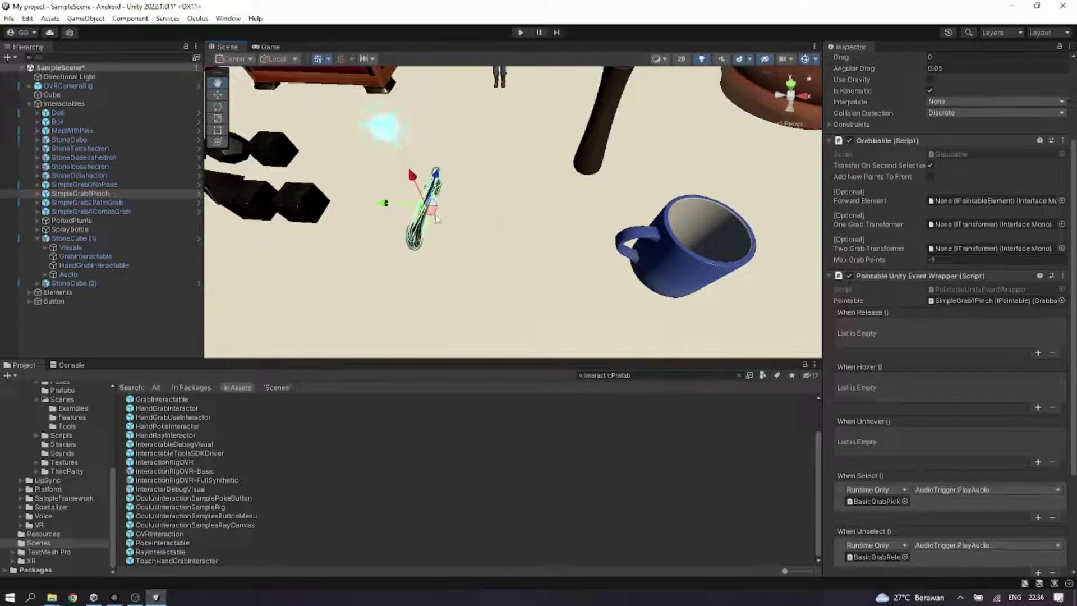
drag(435, 216, 524, 148)
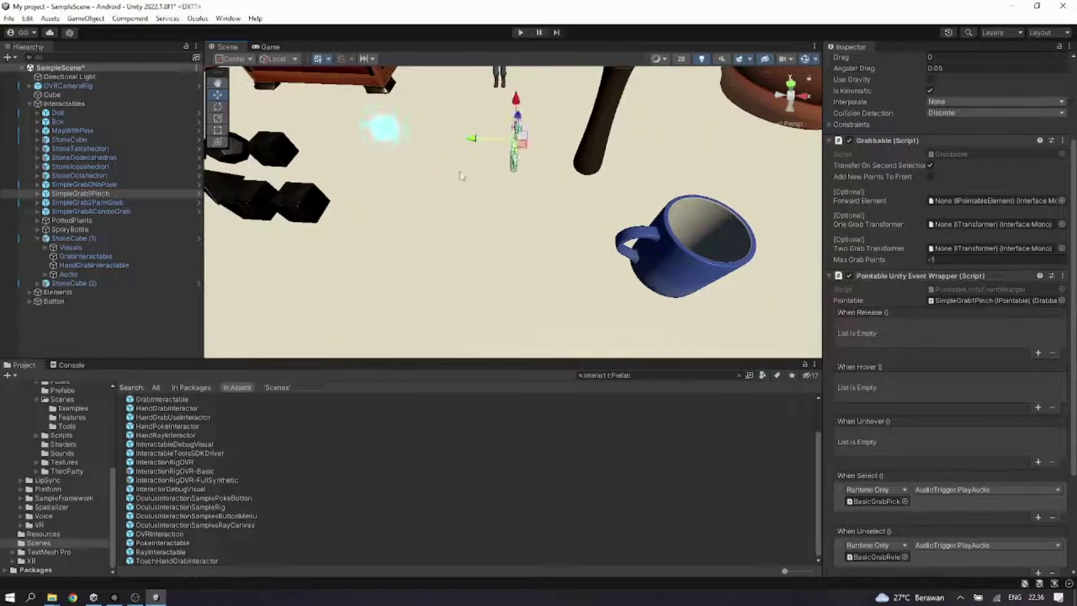
Step: Duplicate StoneCube (2) and move the copy along its X axis to sit beside the original
click(297, 221)
right_click(95, 282)
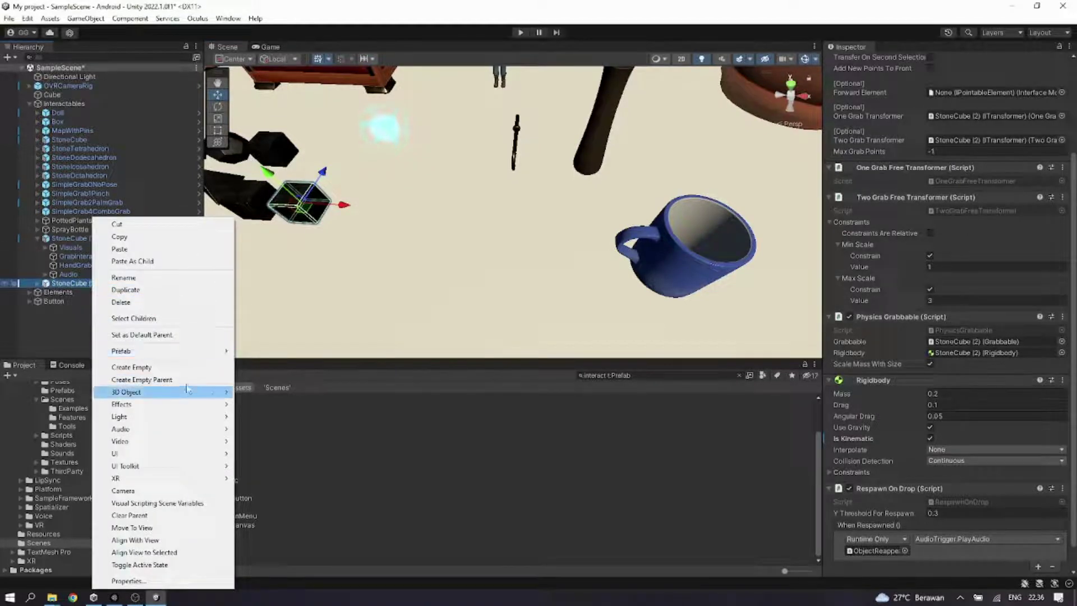
click(169, 290)
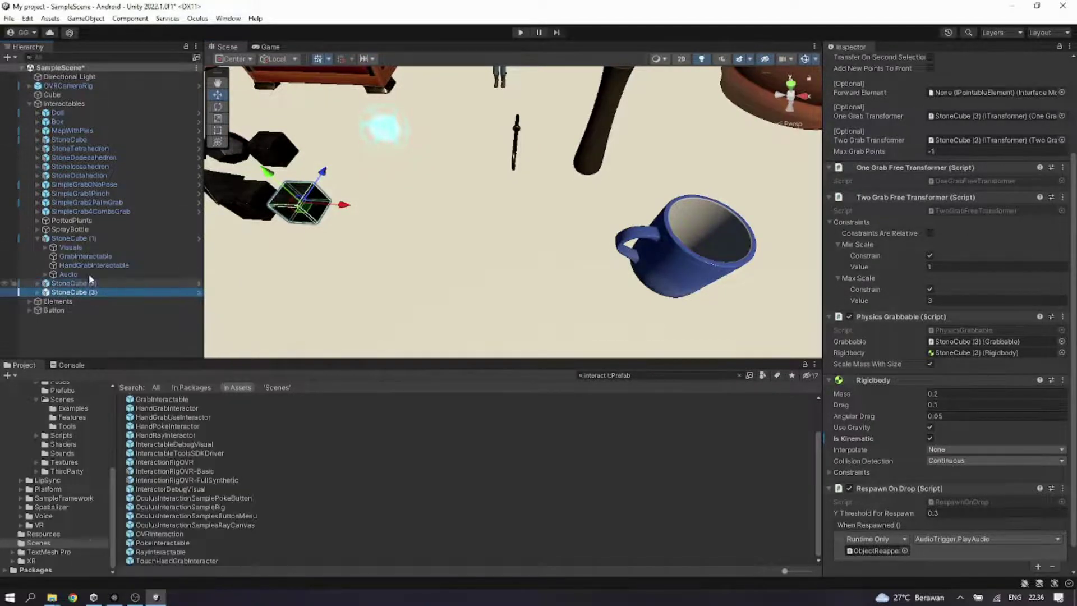
click(38, 238)
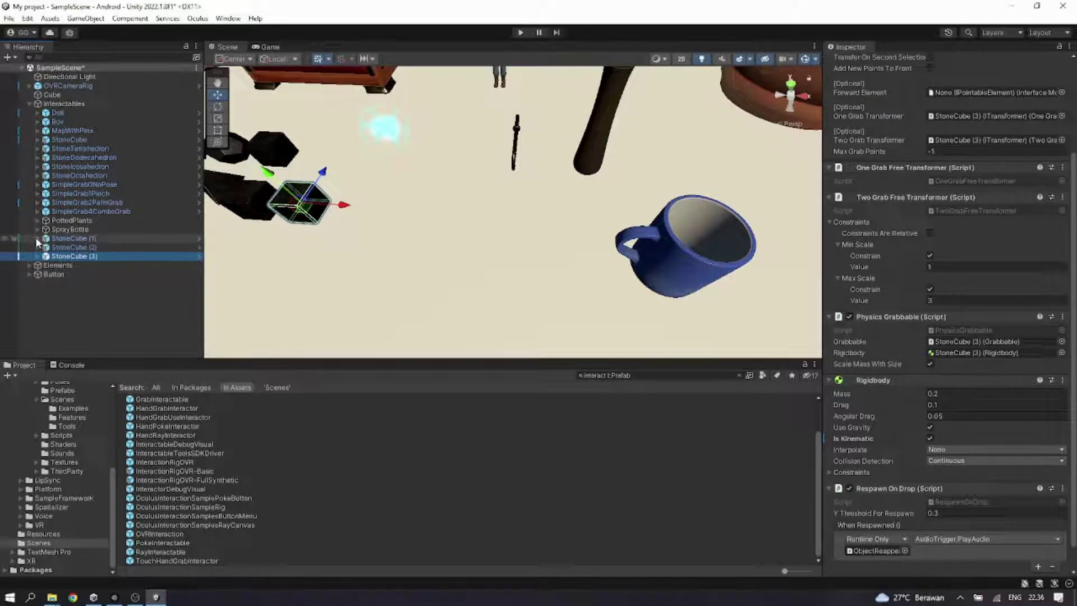
drag(343, 205, 388, 210)
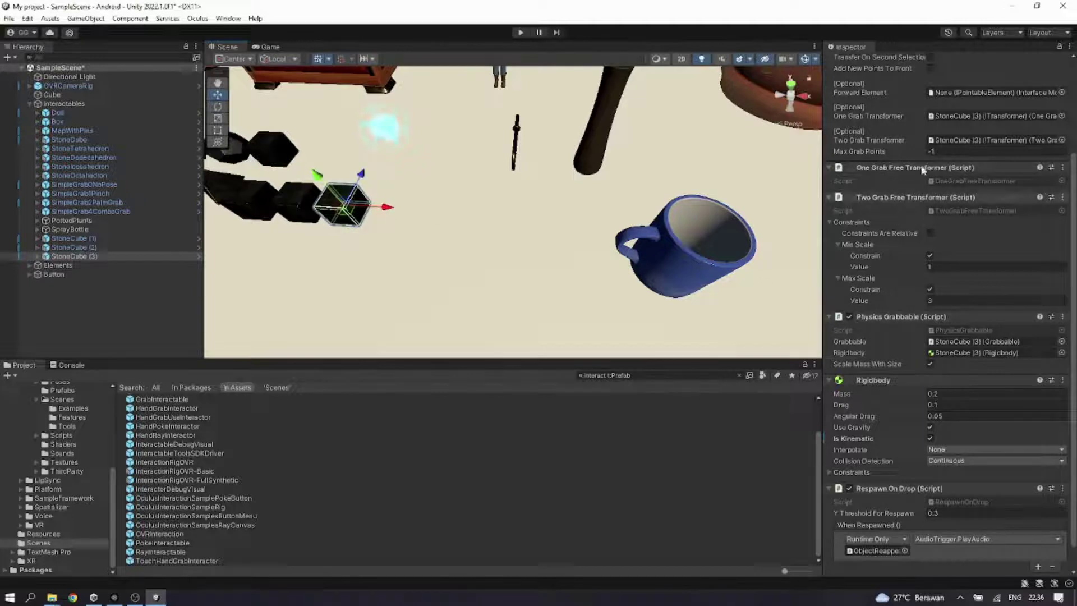
Step: Add a One Grab Rotate Transformer component to StoneCube (3)
scroll(886, 328, down, 2)
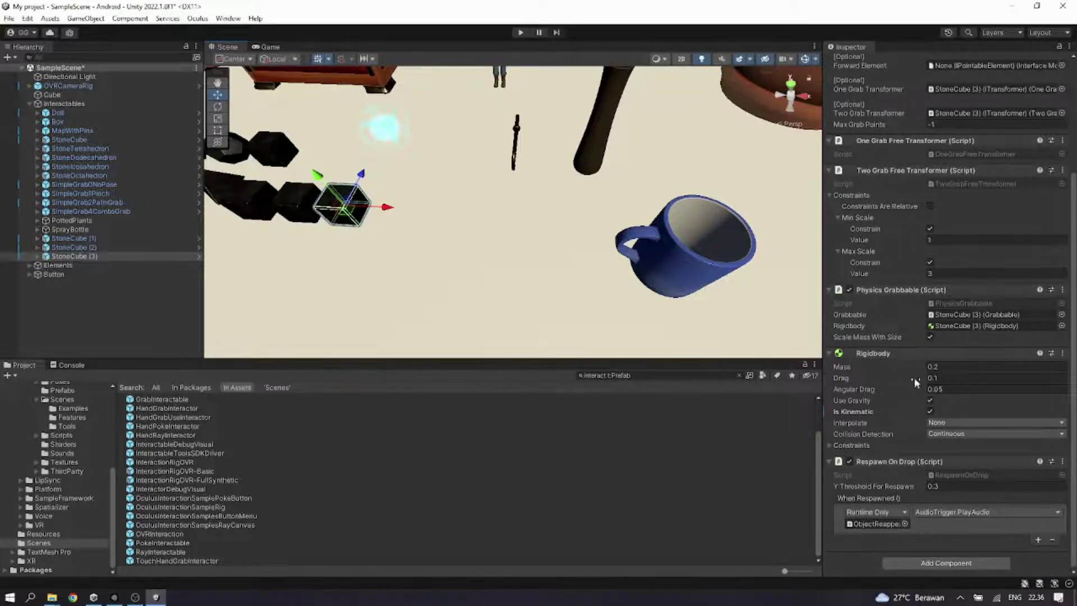
middle_drag(476, 279, 554, 284)
scroll(556, 288, up, 1)
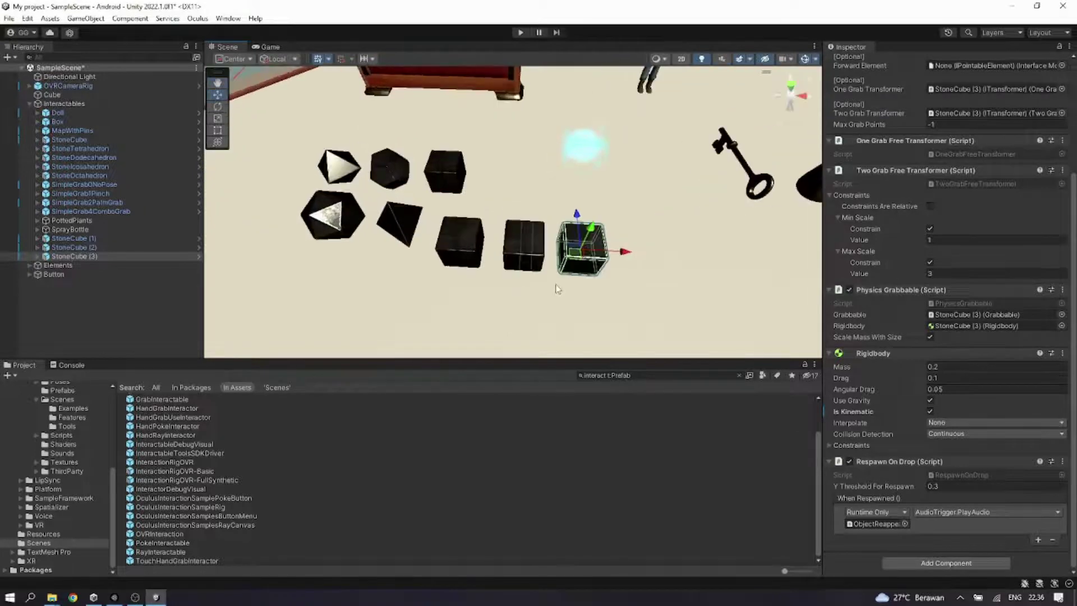
click(929, 564)
text(capsule)
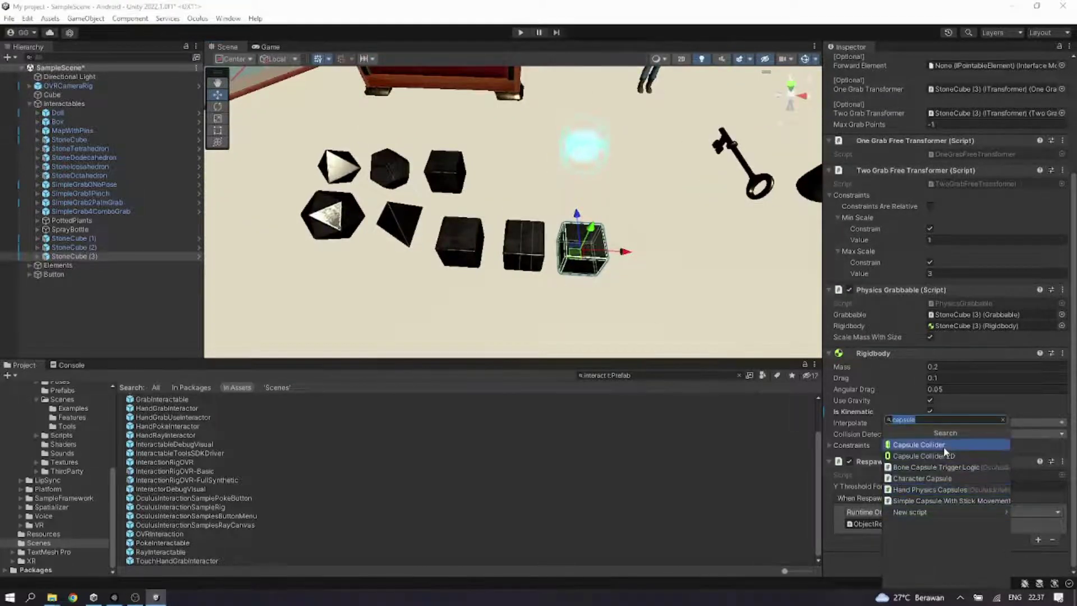
text(transformer)
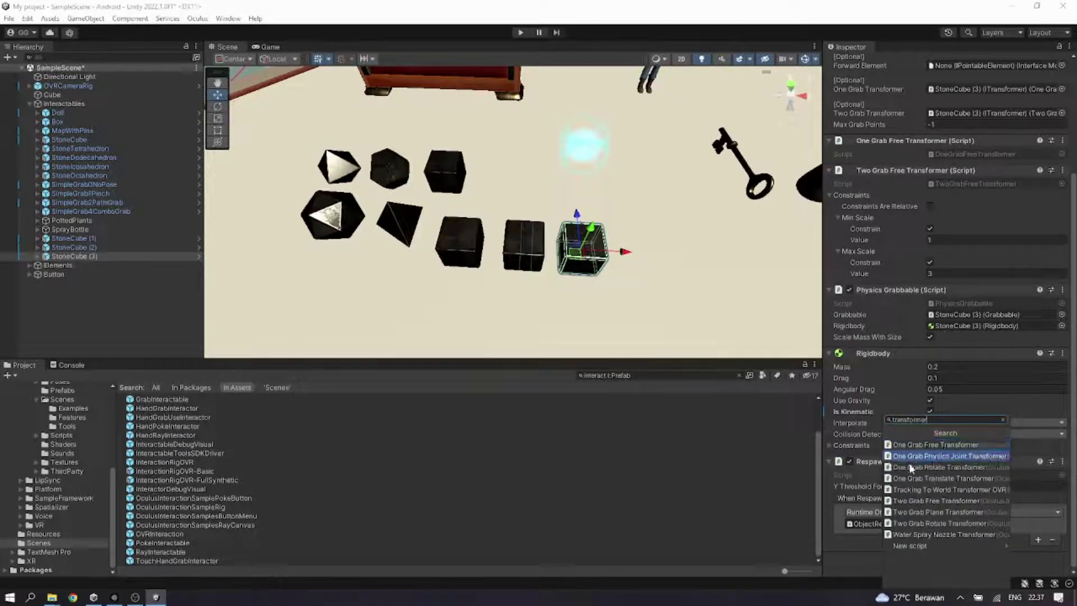
click(948, 468)
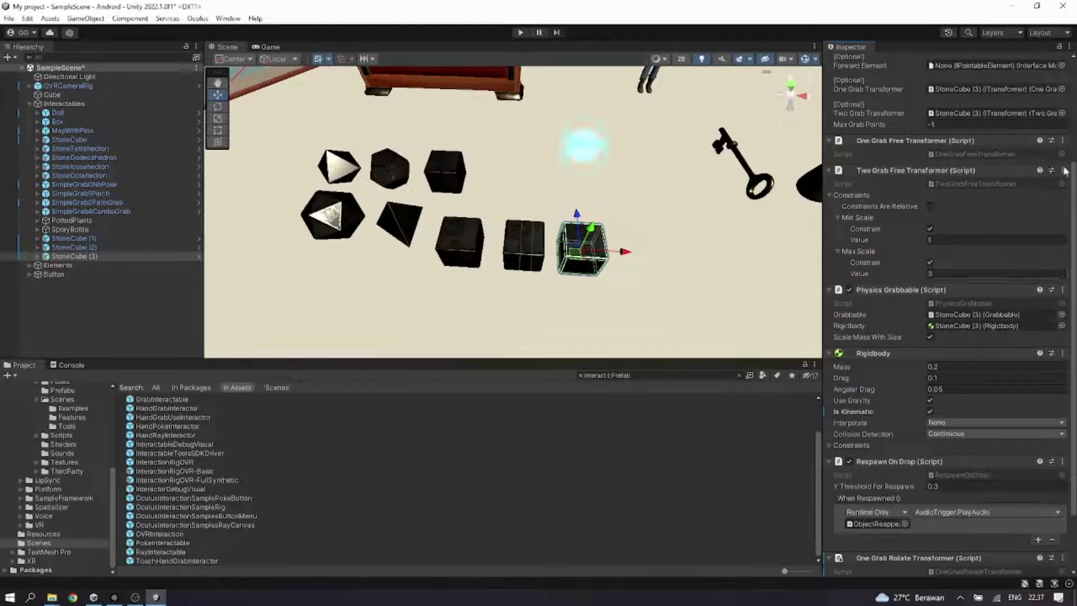
Step: Remove the One Grab Free Transformer and Two Grab Free Transformer components from StoneCube (3)
click(1062, 141)
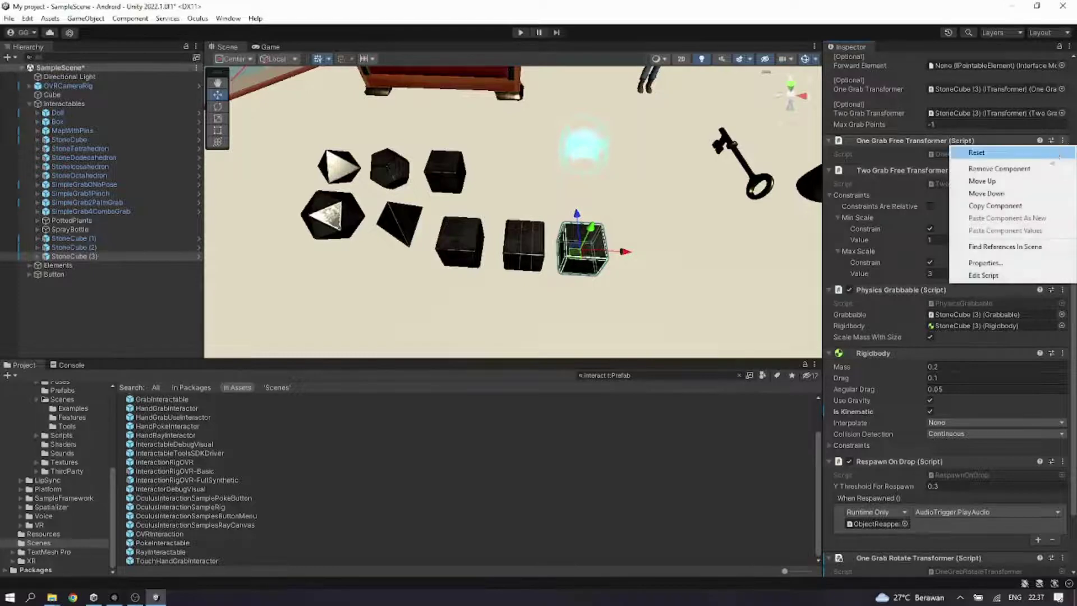
click(999, 169)
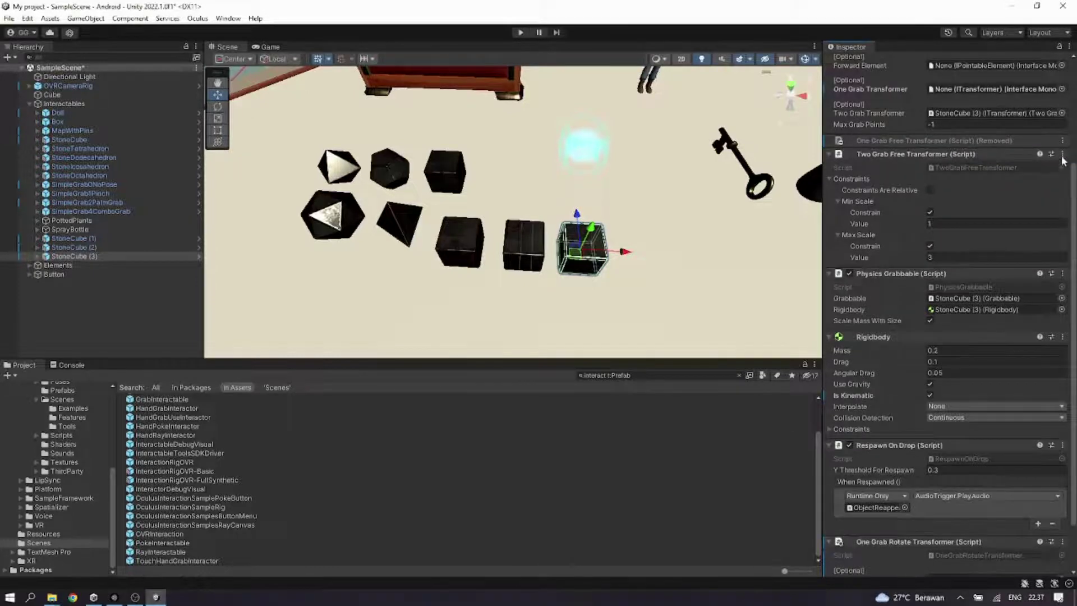
click(1061, 156)
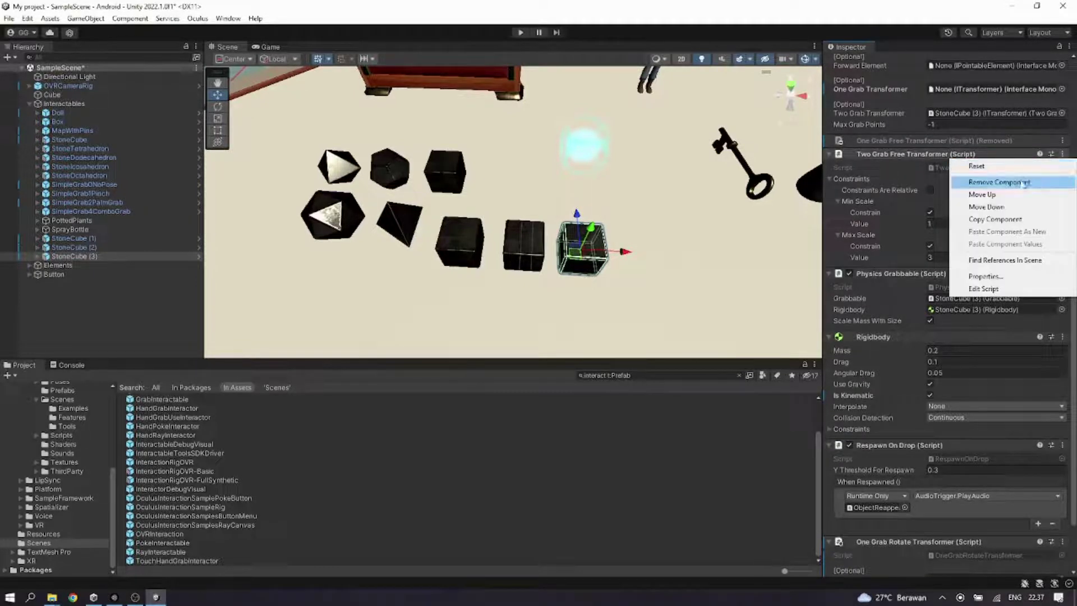
click(1021, 184)
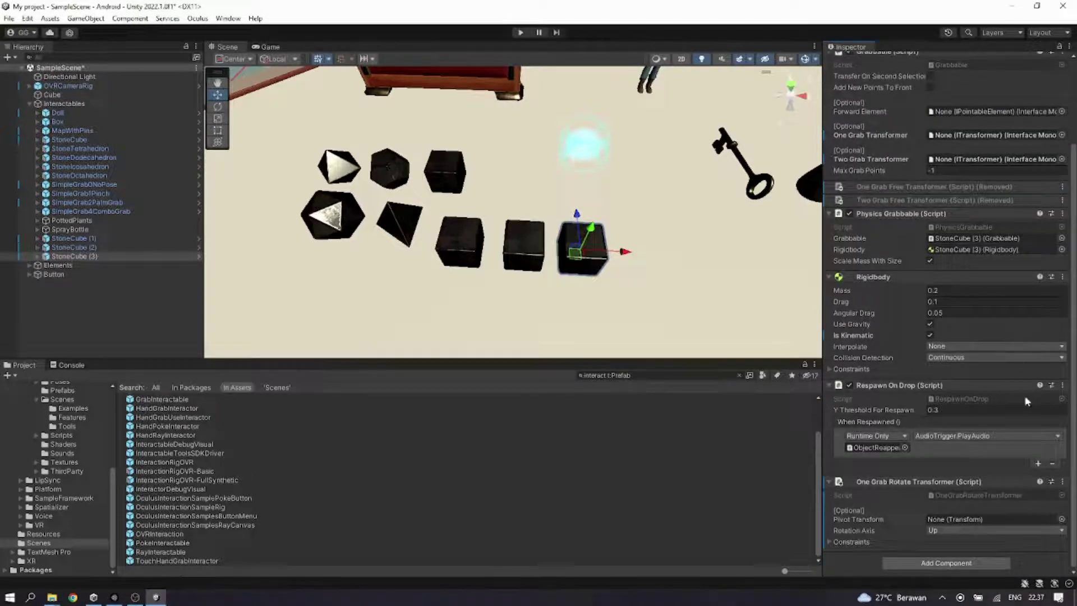
Step: Set the Max Angle constraint value of StoneCube (3)'s One Grab Rotate Transformer to 180
click(861, 542)
scroll(864, 542, down, 1)
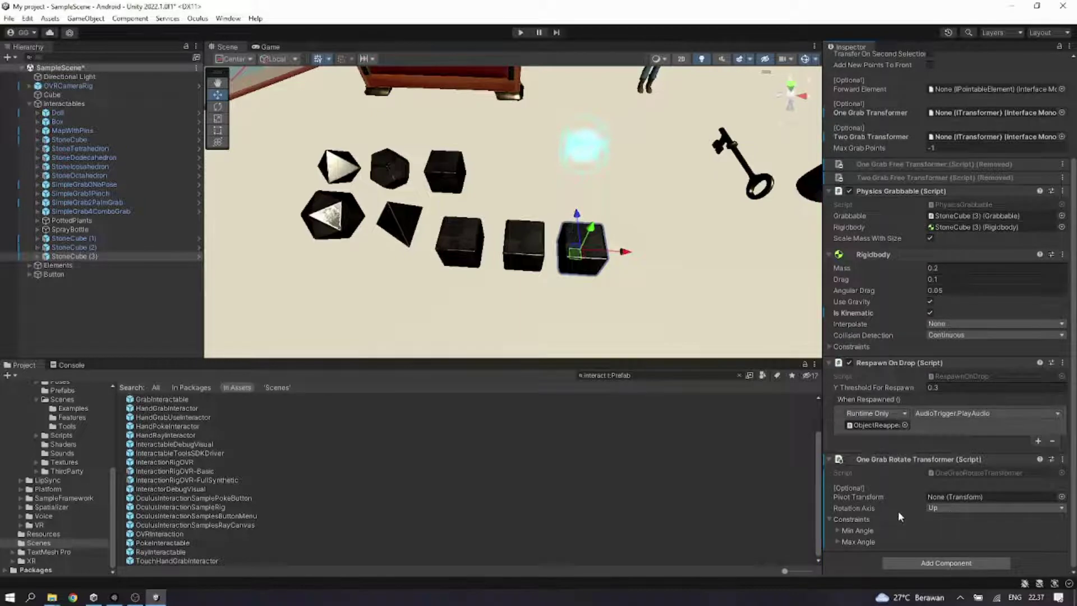
click(850, 532)
scroll(853, 536, down, 1)
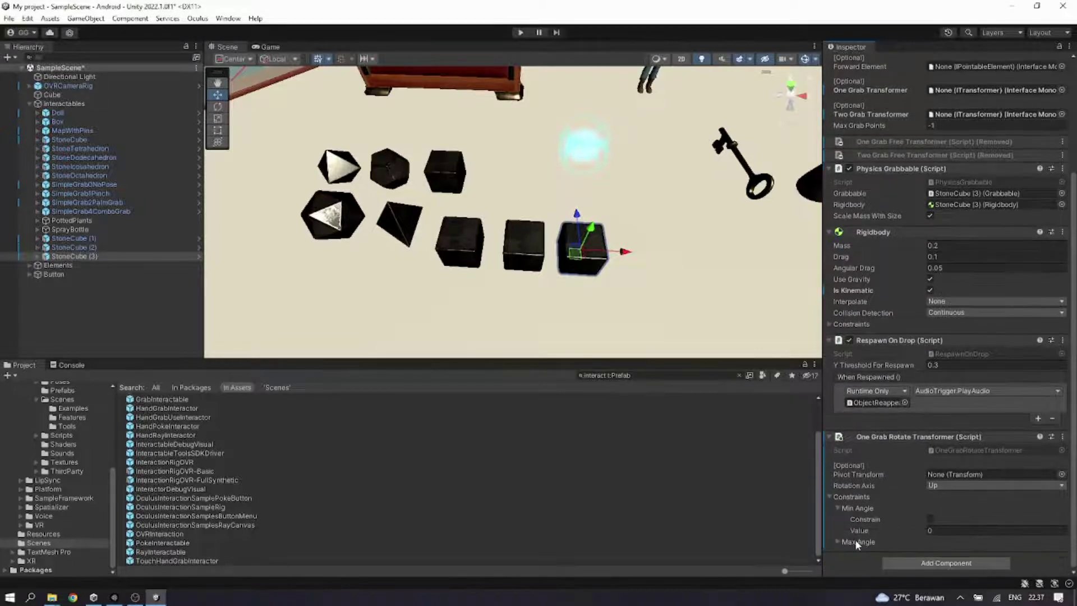
click(855, 541)
scroll(855, 539, down, 1)
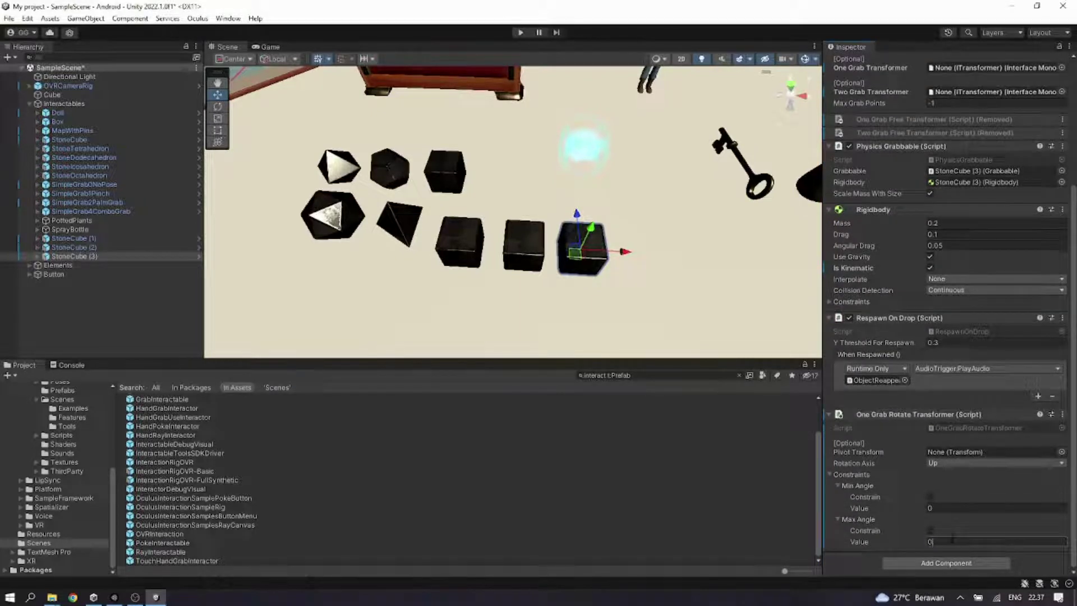
click(952, 540)
Step: Assign StoneCube (3) as both the One Grab Transformer and the Two Grab Transformer of its Grabbable component
scroll(846, 286, up, 3)
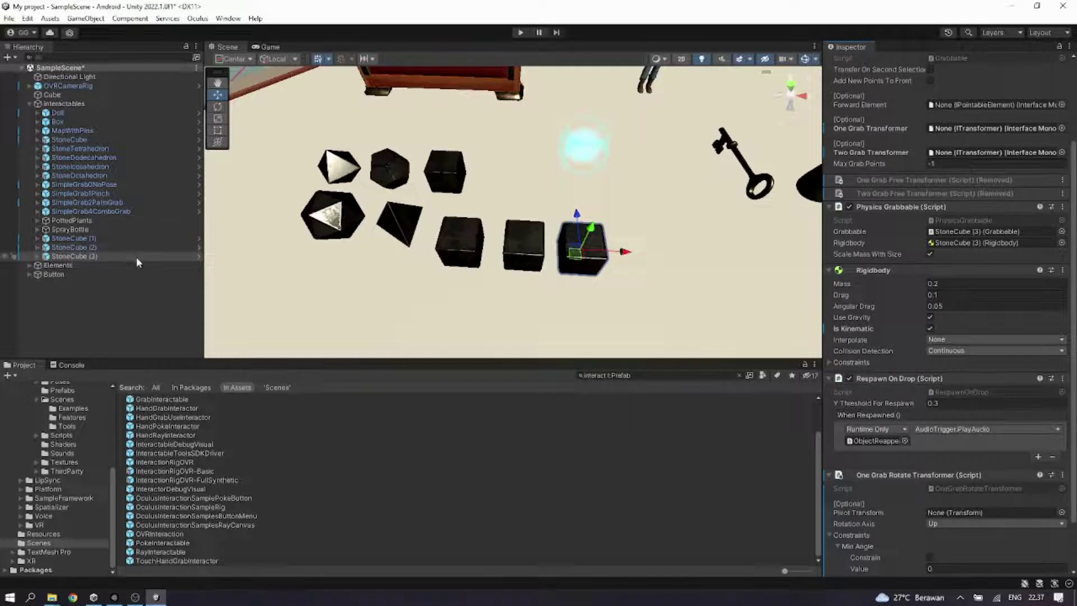
drag(136, 258, 972, 137)
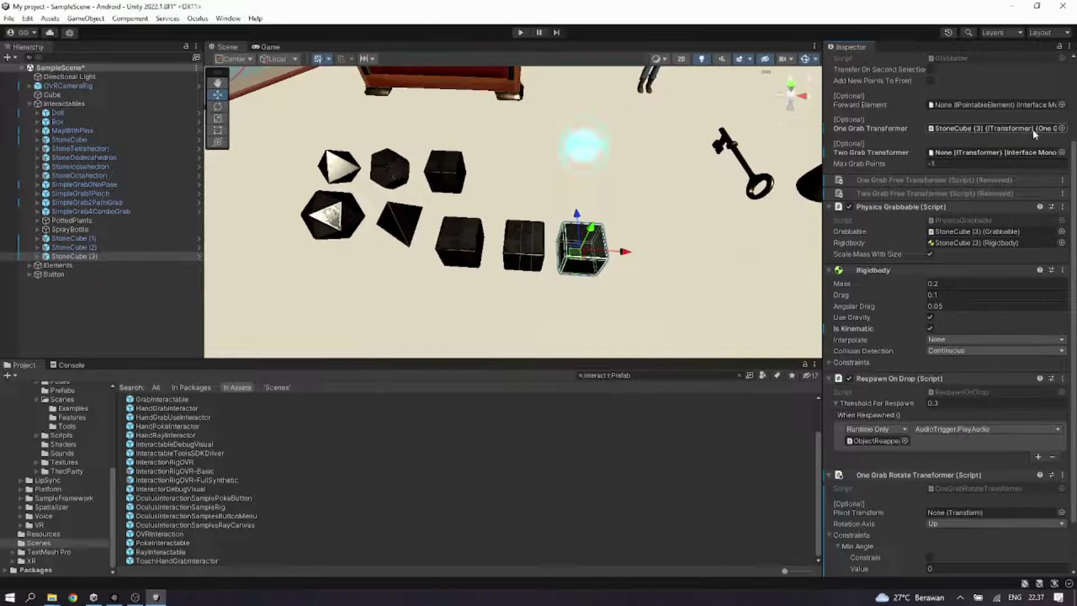
click(1052, 132)
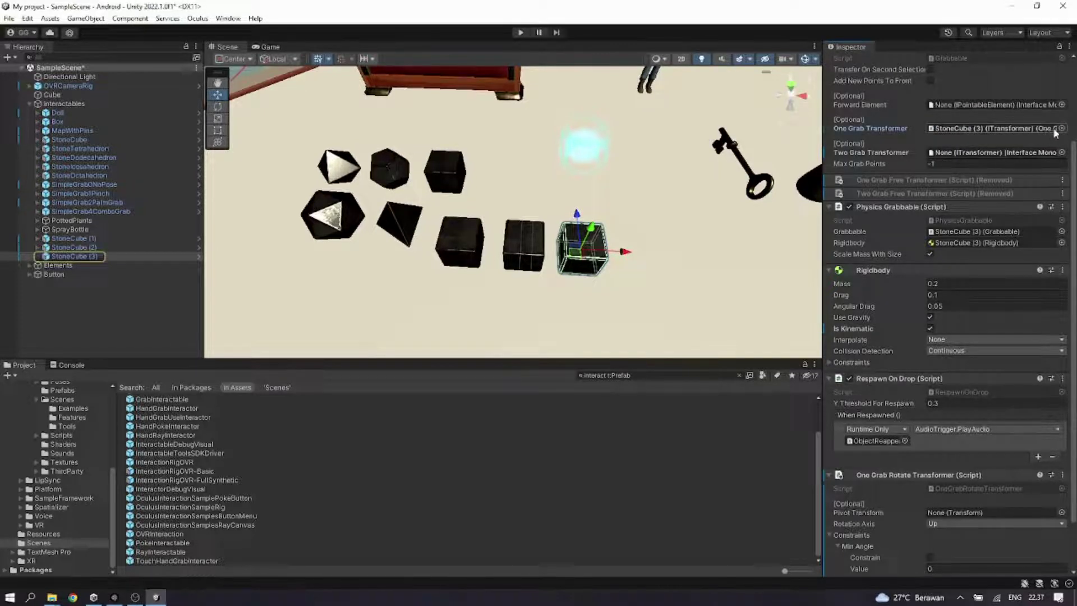
click(1061, 128)
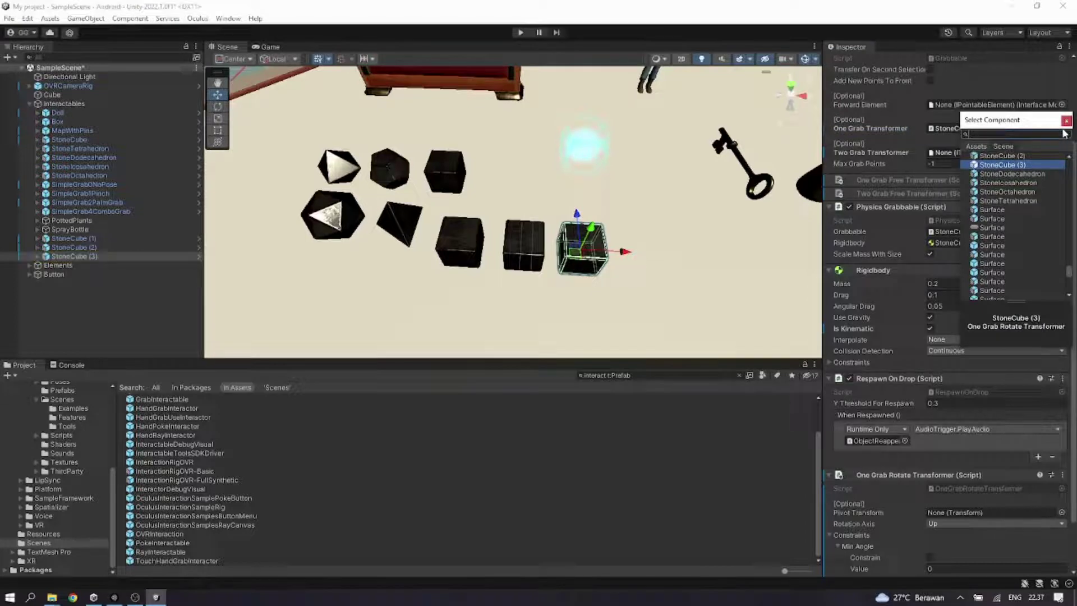
click(1065, 121)
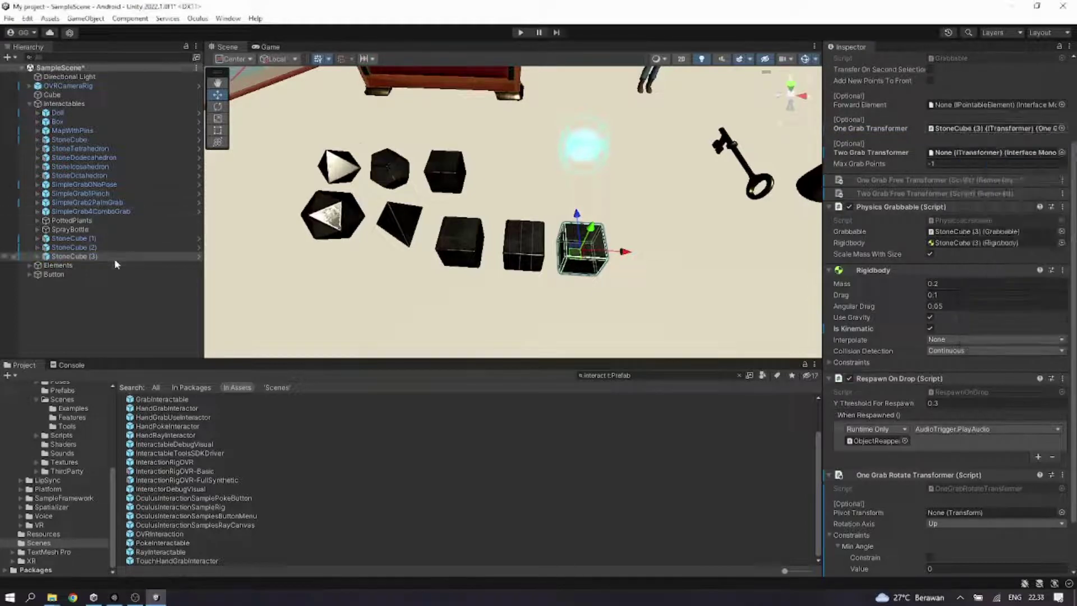
drag(84, 256, 1039, 157)
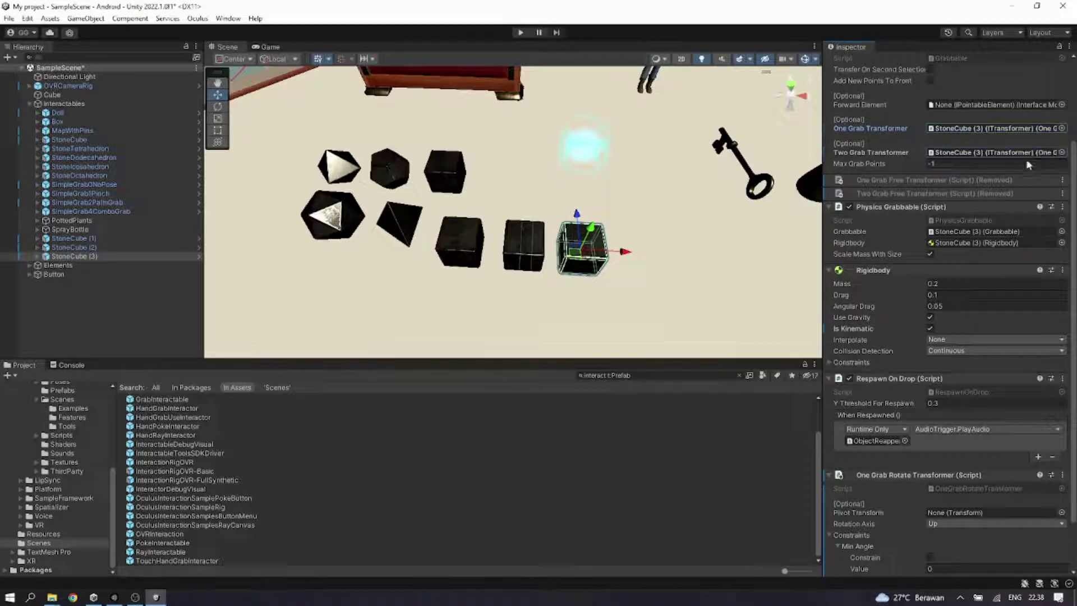
Step: Duplicate StoneCube (3) and place the copy farther along the X axis in the row of cubes
middle_drag(551, 242, 445, 243)
right_click(91, 255)
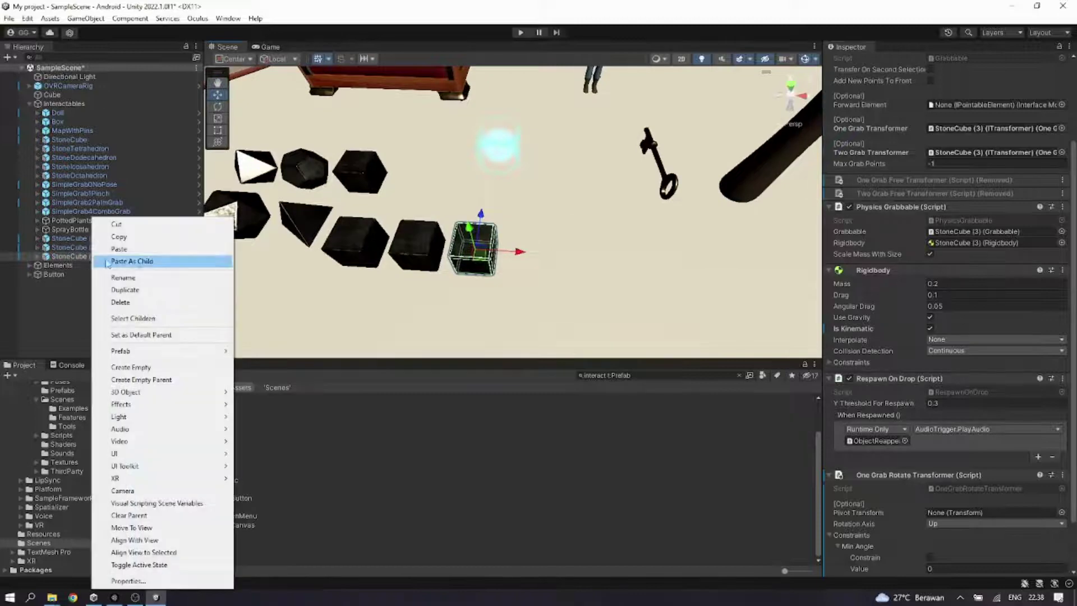
click(112, 303)
Step: Replace the One Grab Rotate Transformer on StoneCube (4) with a One Grab Translate Transformer
click(1062, 414)
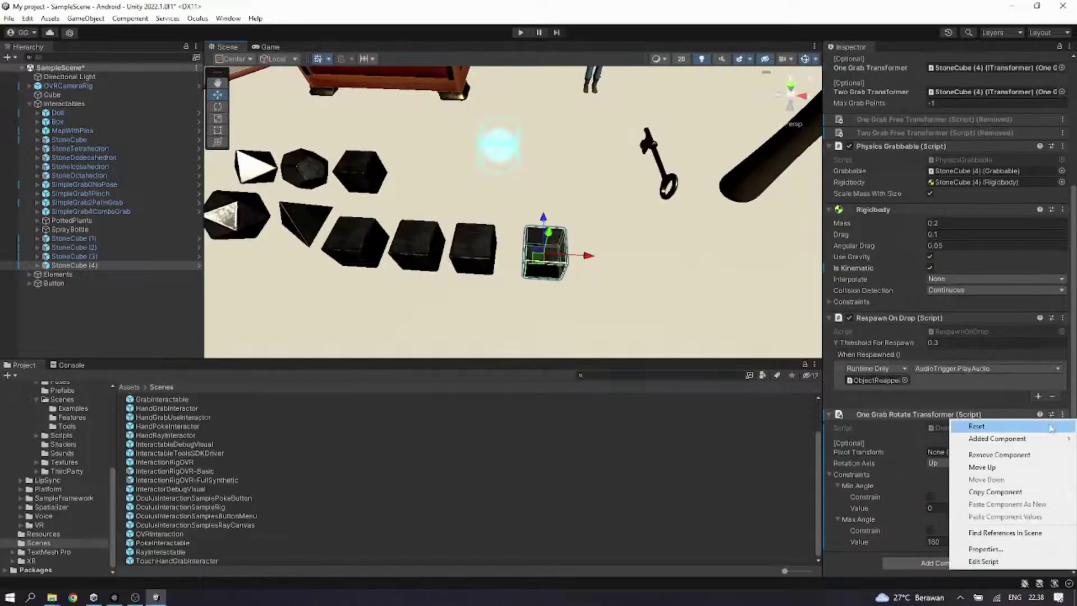
click(1025, 451)
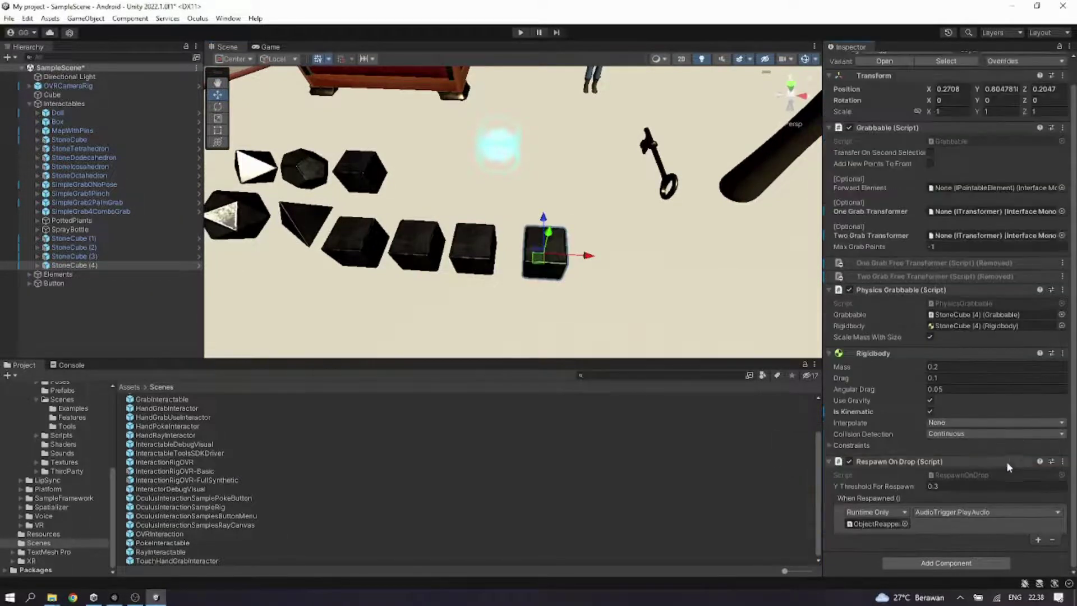
click(947, 563)
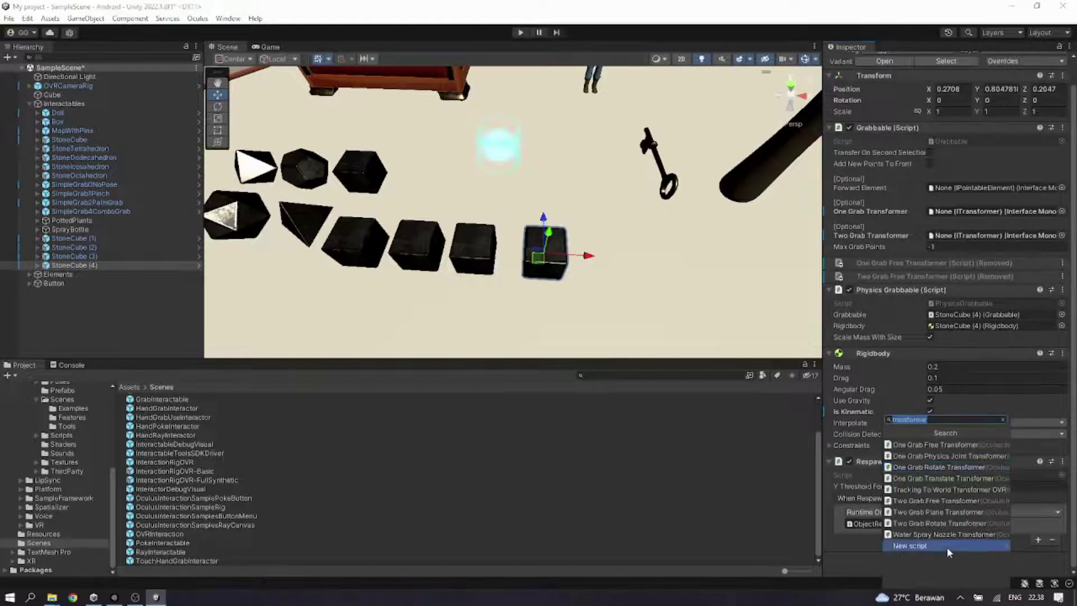
click(952, 478)
scroll(960, 511, down, 2)
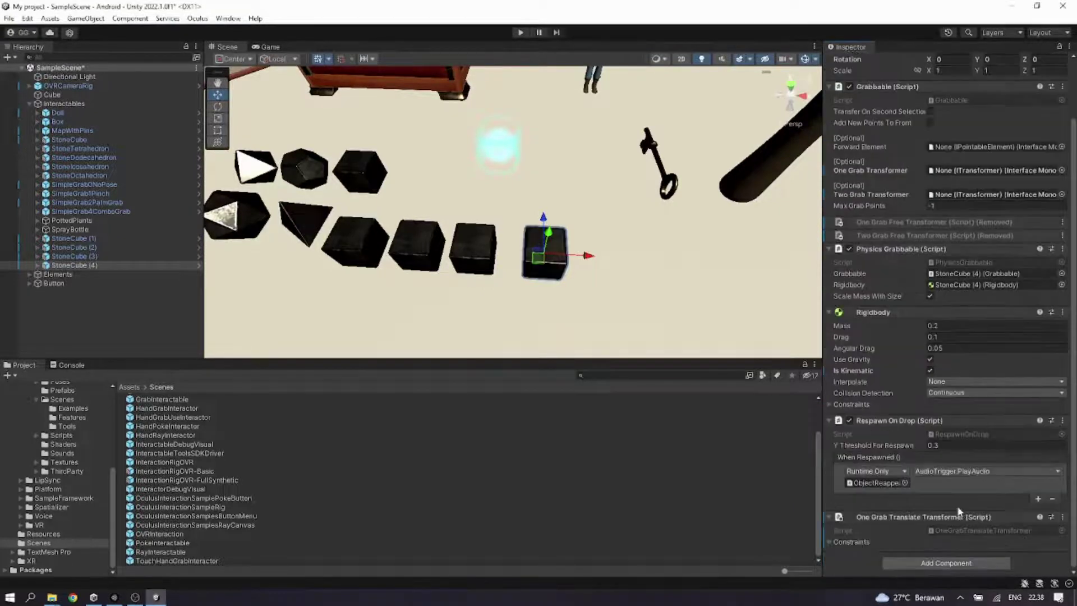
Step: Set the Max X, Max Y and Max Z constraint values of StoneCube (4)'s One Grab Translate Transformer to 5
click(863, 542)
click(853, 486)
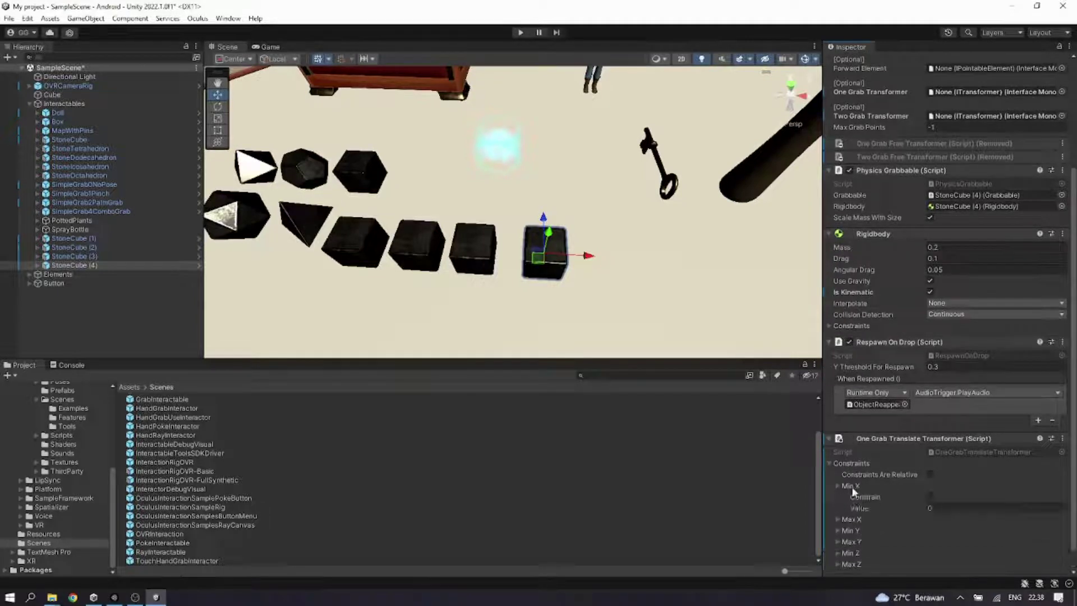
click(852, 521)
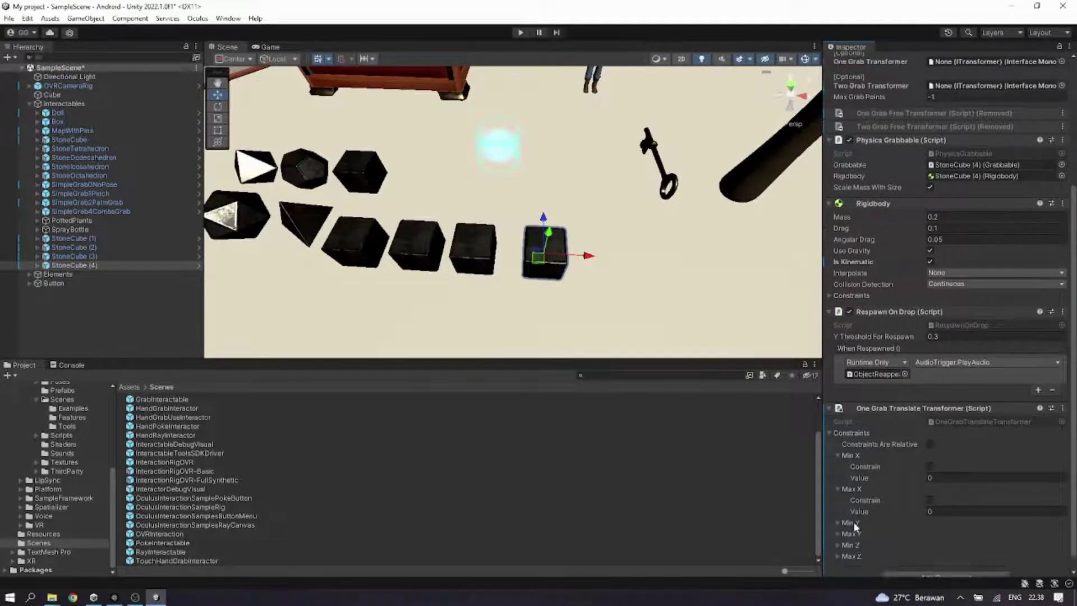
click(858, 508)
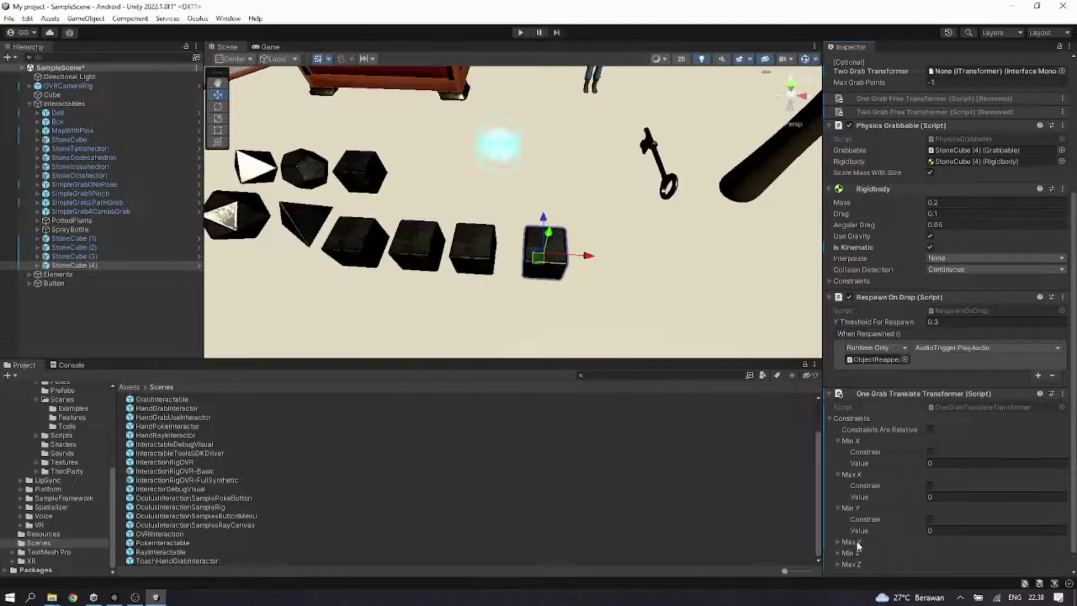
click(857, 542)
click(855, 531)
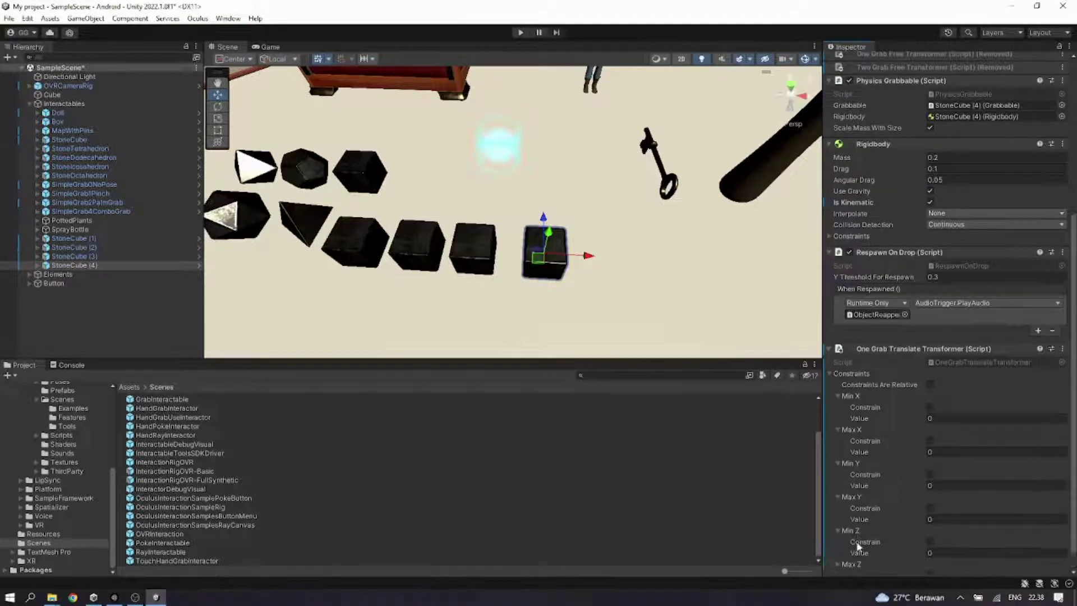
click(856, 543)
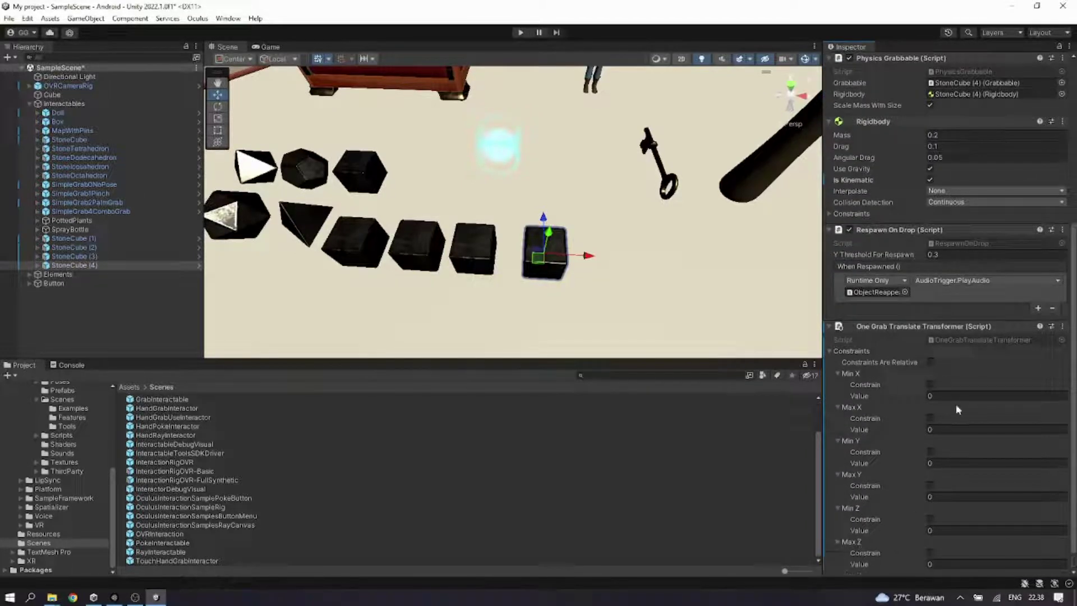
click(951, 429)
text(5)
click(952, 497)
text(5)
click(930, 564)
text(5)
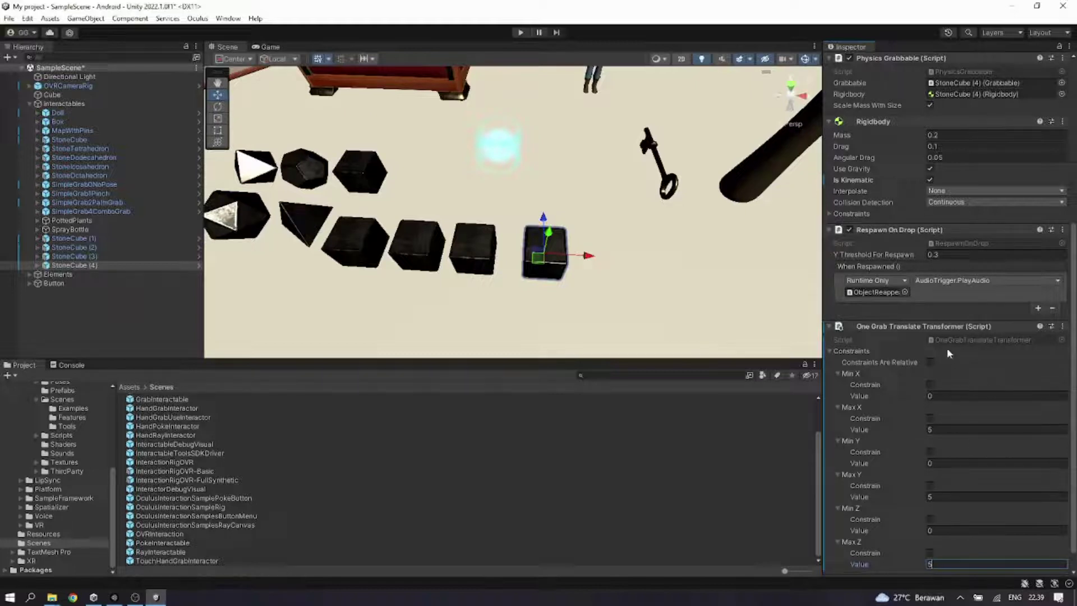
Step: Assign StoneCube (4) as both the One Grab Transformer and the Two Grab Transformer of its Grabbable component
scroll(953, 280, up, 5)
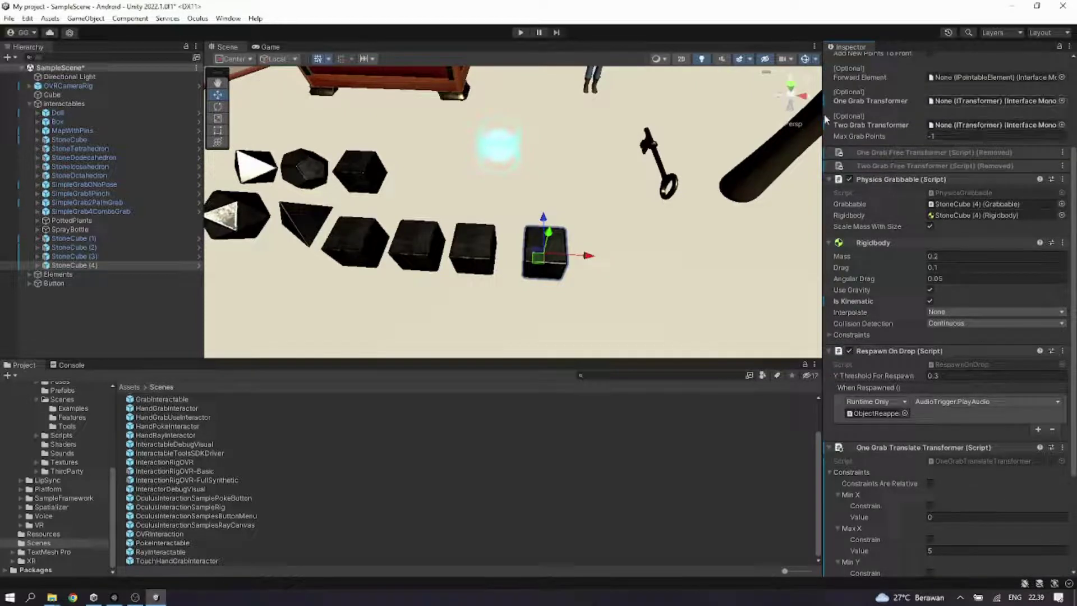
drag(157, 265, 966, 106)
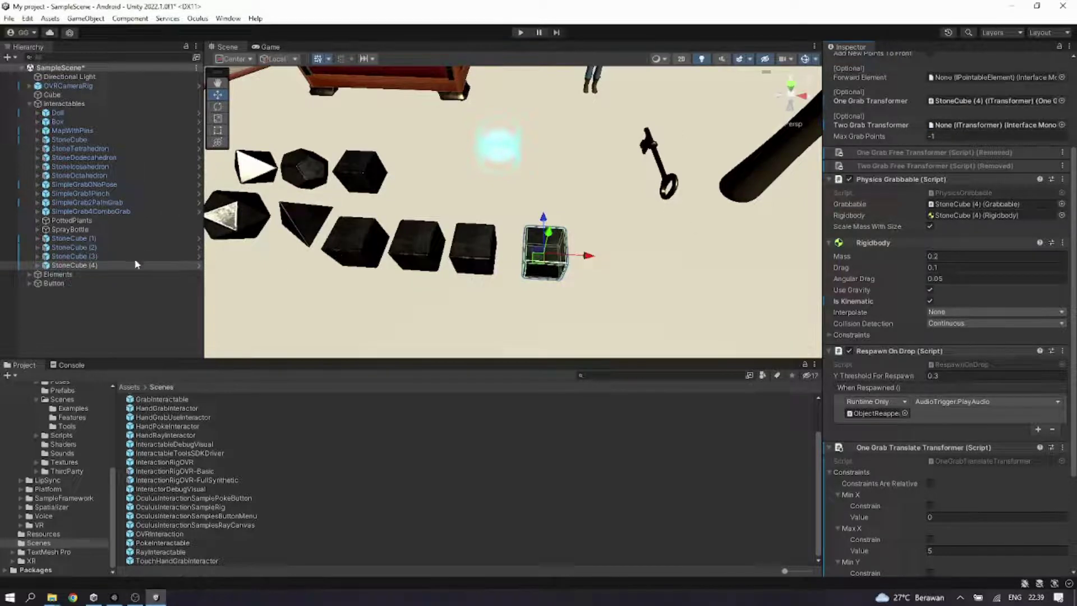
drag(137, 265, 1009, 129)
scroll(513, 282, down, 3)
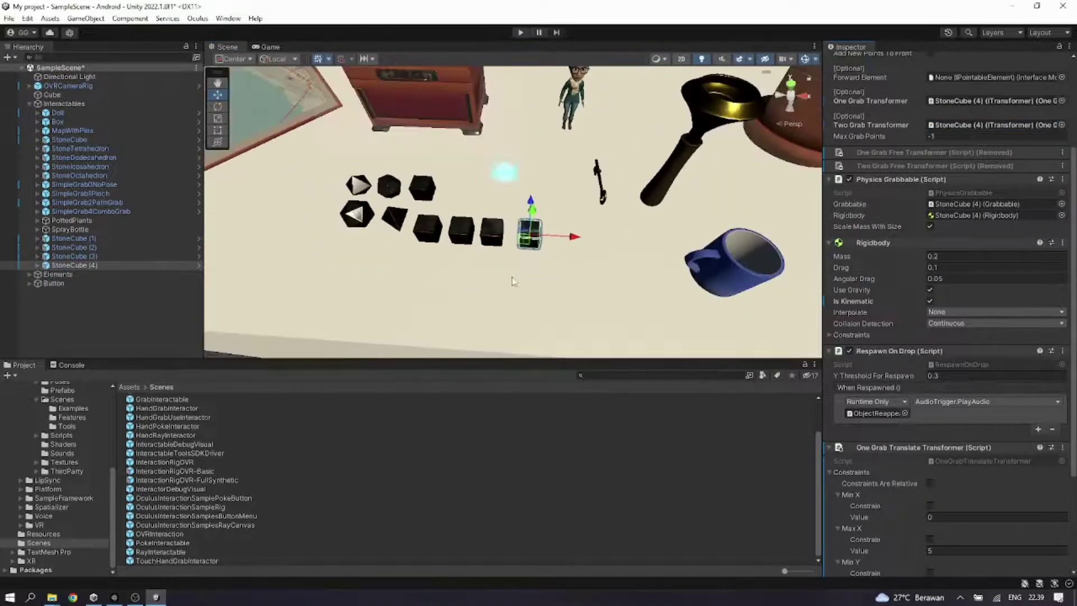
middle_drag(544, 275, 508, 265)
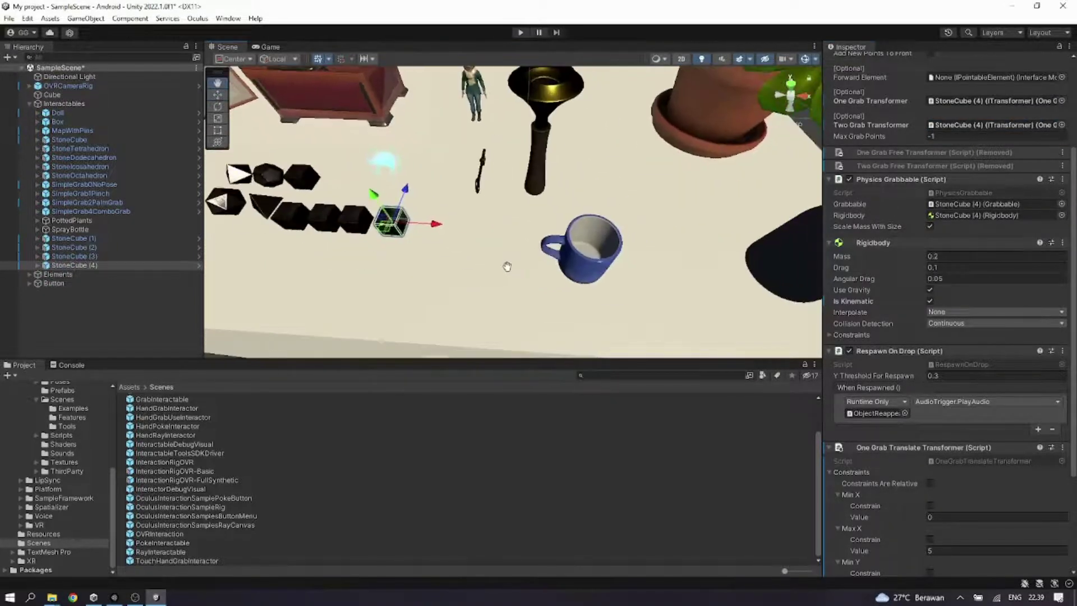
click(582, 261)
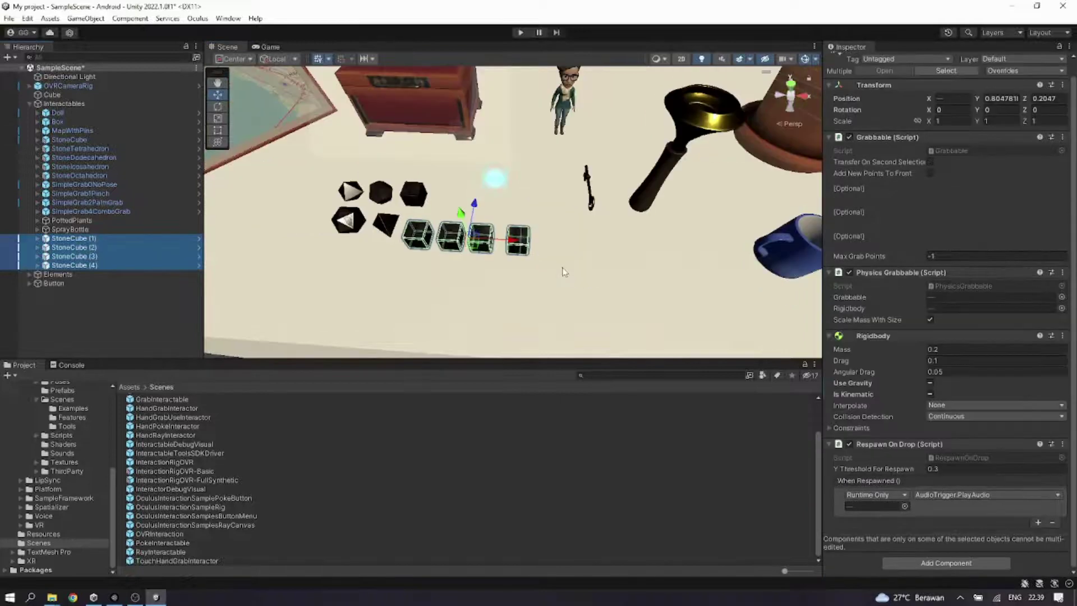
scroll(448, 235, down, 3)
scroll(552, 255, up, 4)
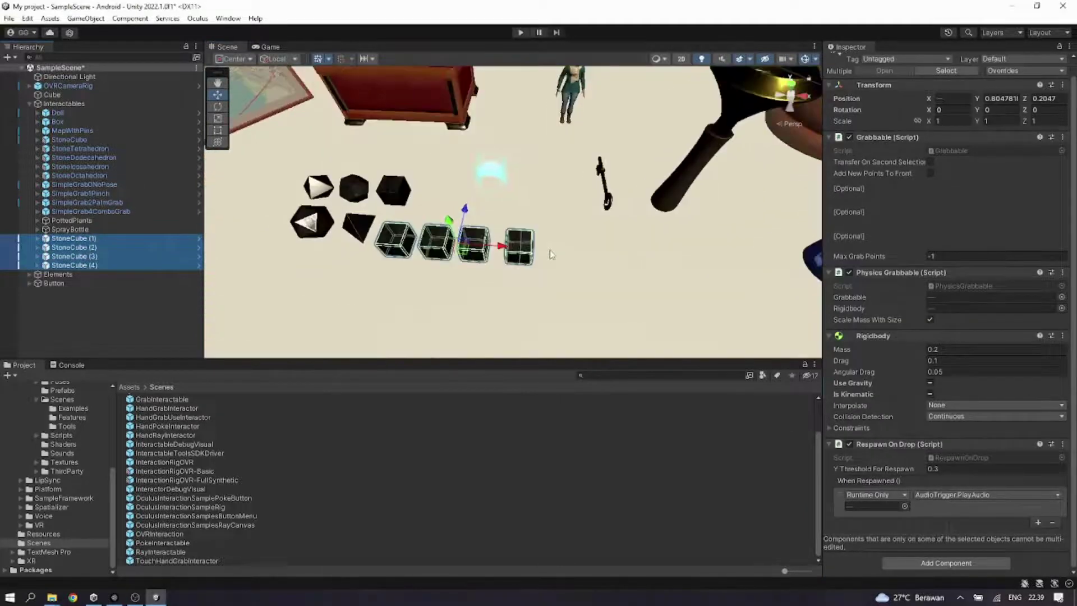
middle_drag(551, 254, 511, 240)
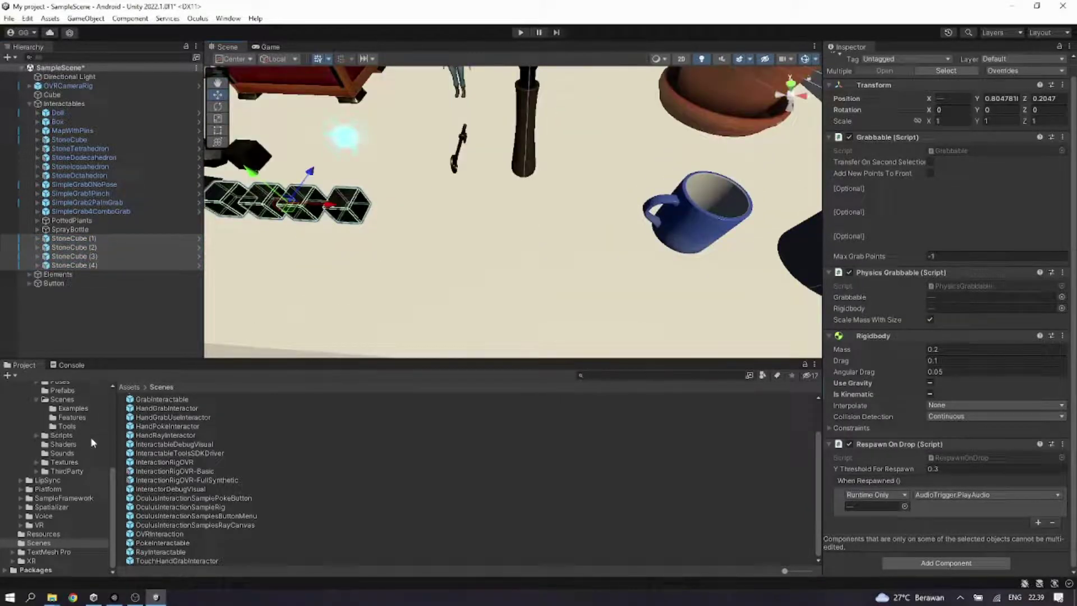
Step: Import the Drone v20.fbx model from New folder on the SDXC (E:) drive into the project's Assets
scroll(93, 442, up, 5)
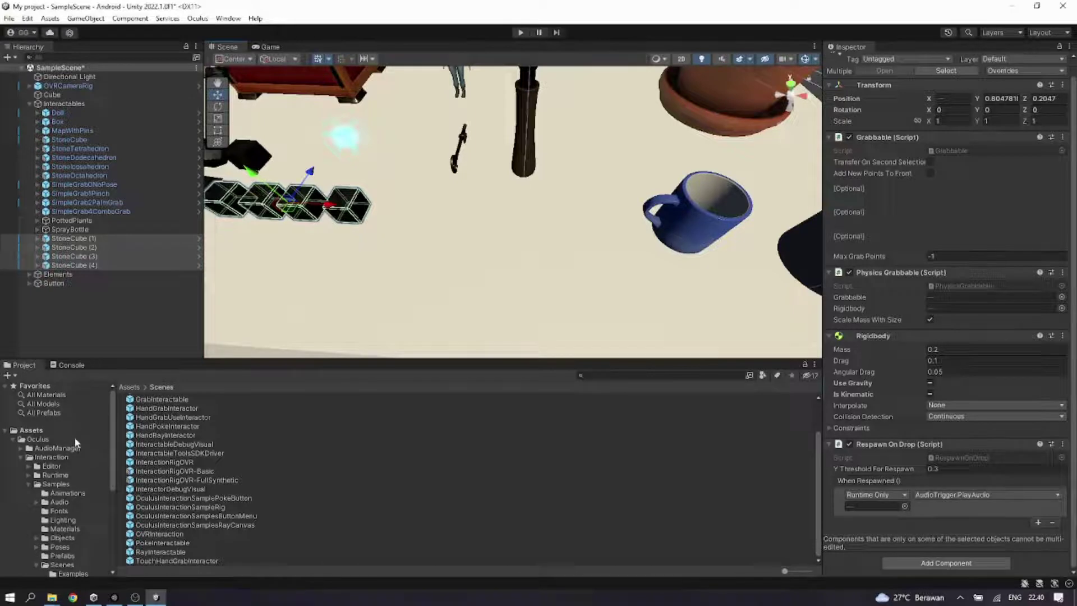
click(50, 19)
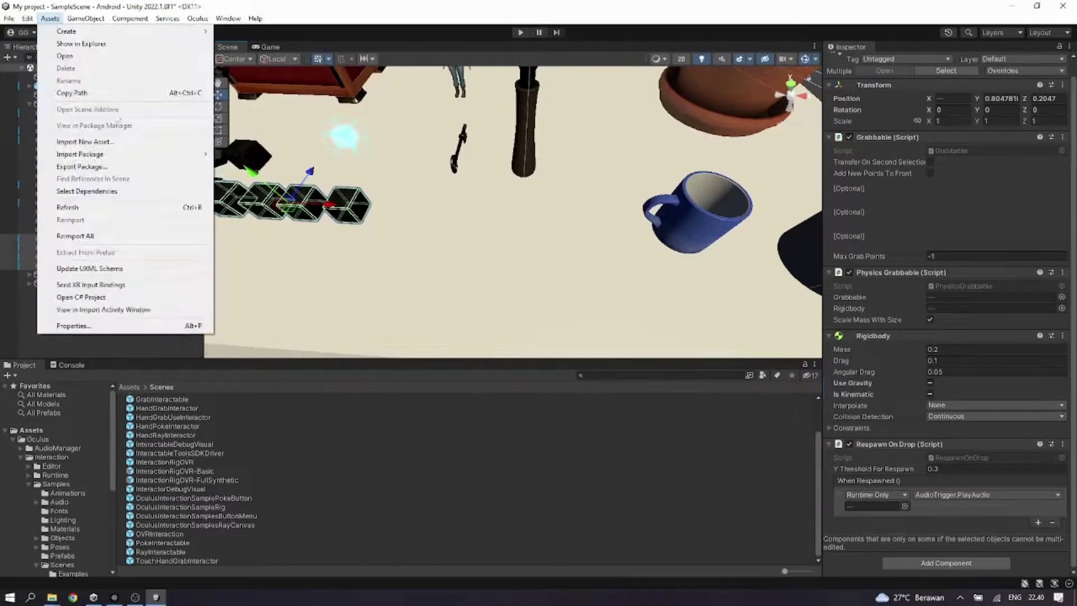
click(159, 145)
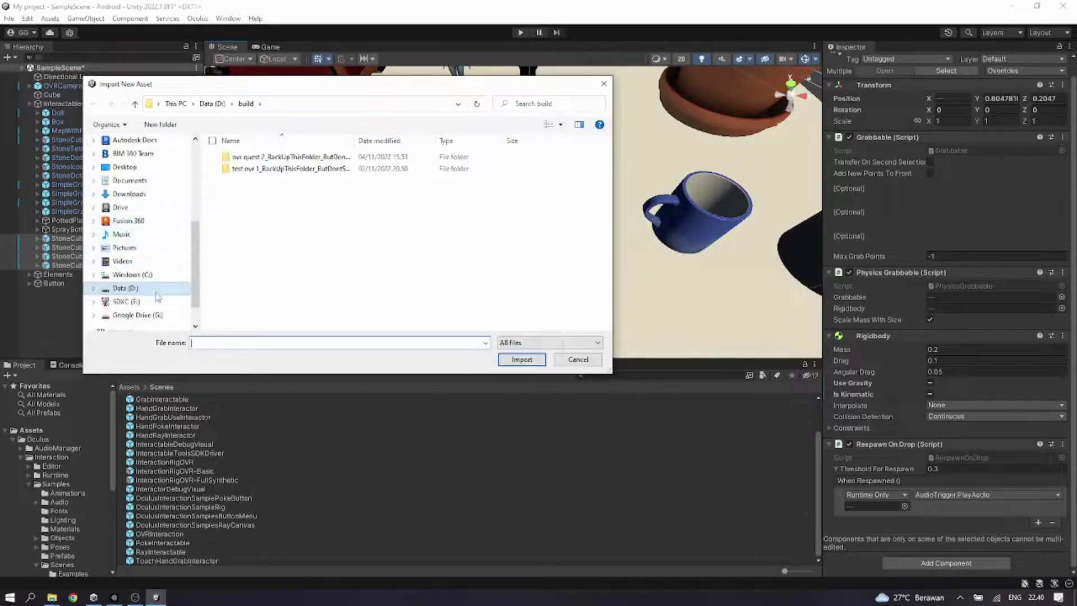
click(126, 302)
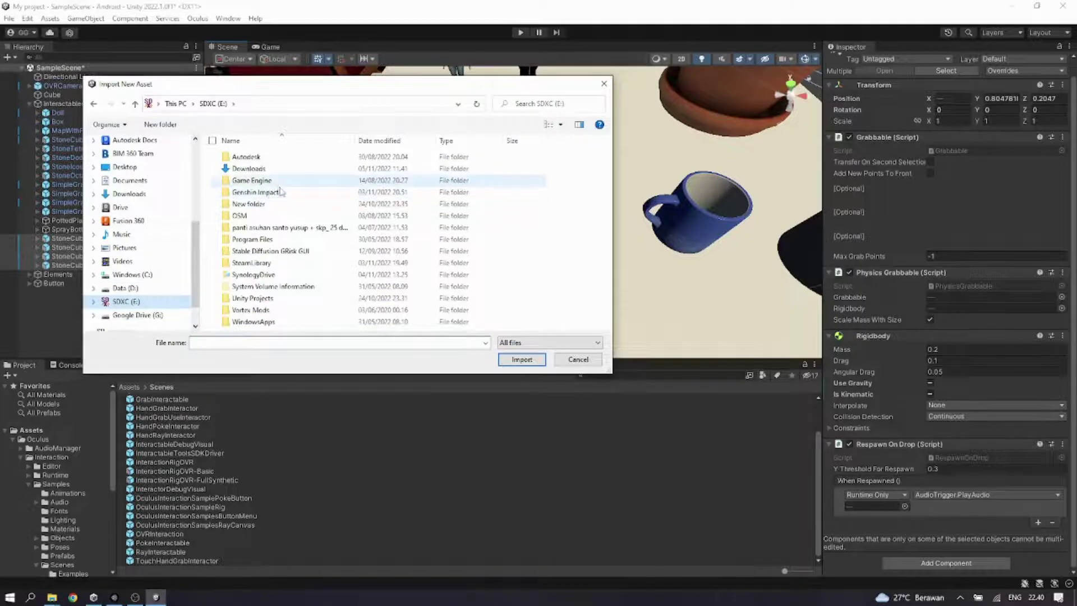
double_click(306, 205)
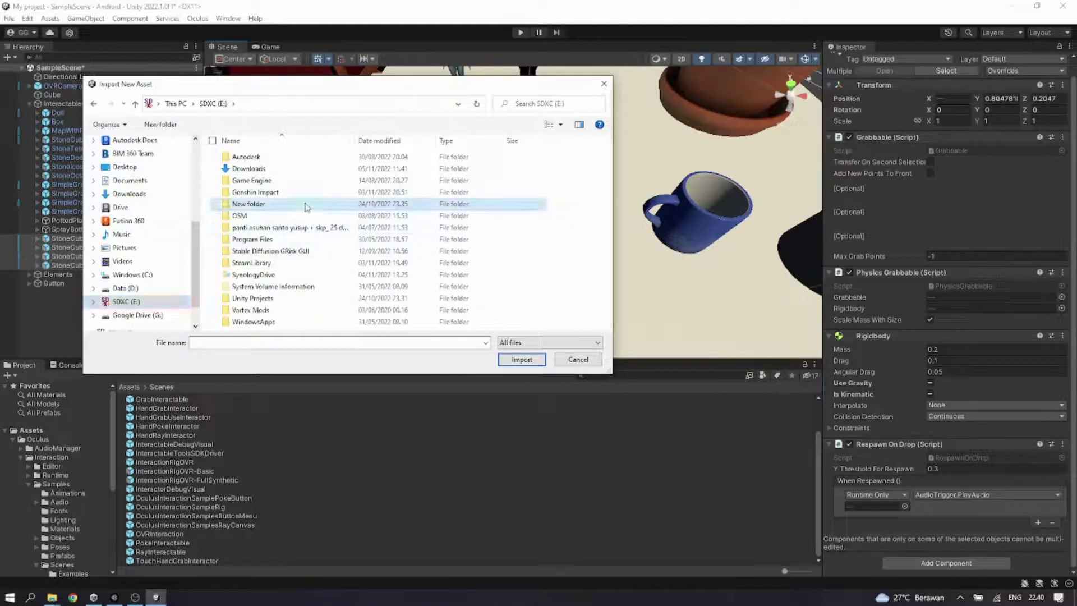
double_click(308, 193)
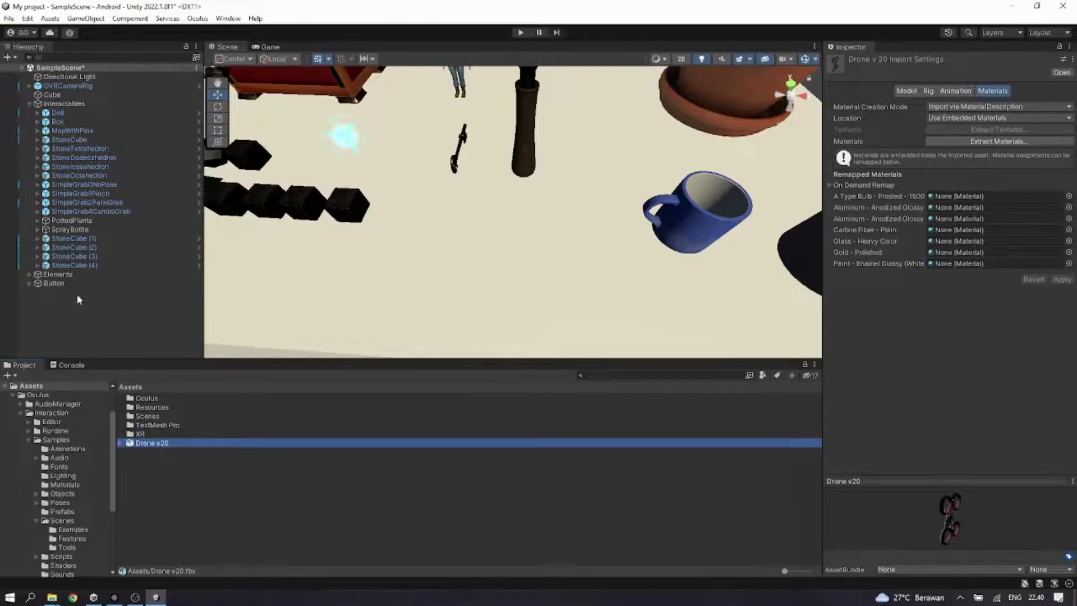
Step: Duplicate StoneCube (4) and move the copy away from the row to about X 0.46, Z 0.16
click(104, 265)
right_click(104, 266)
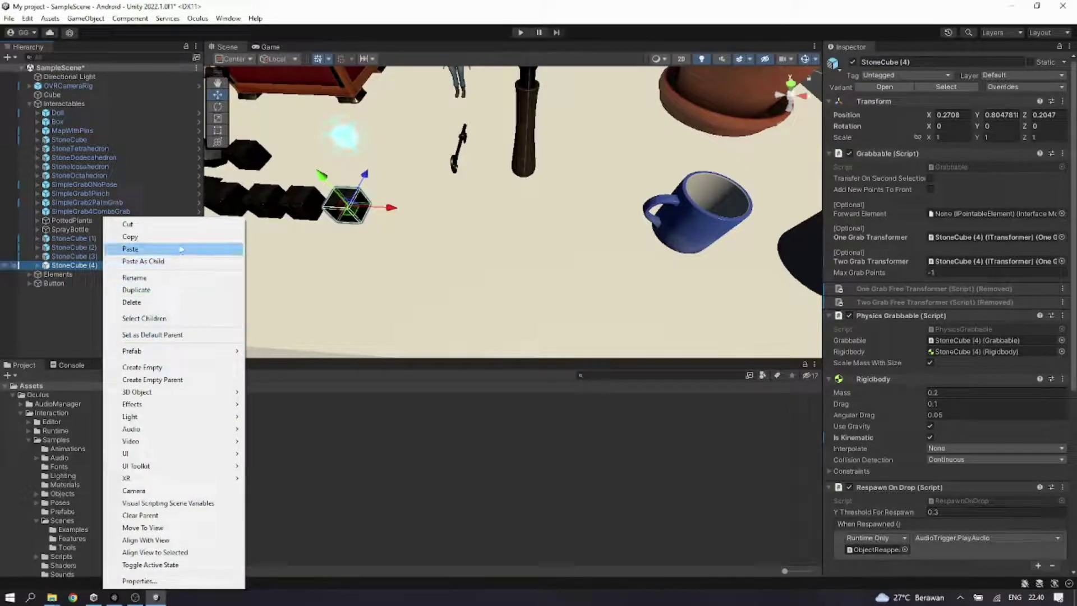
click(183, 290)
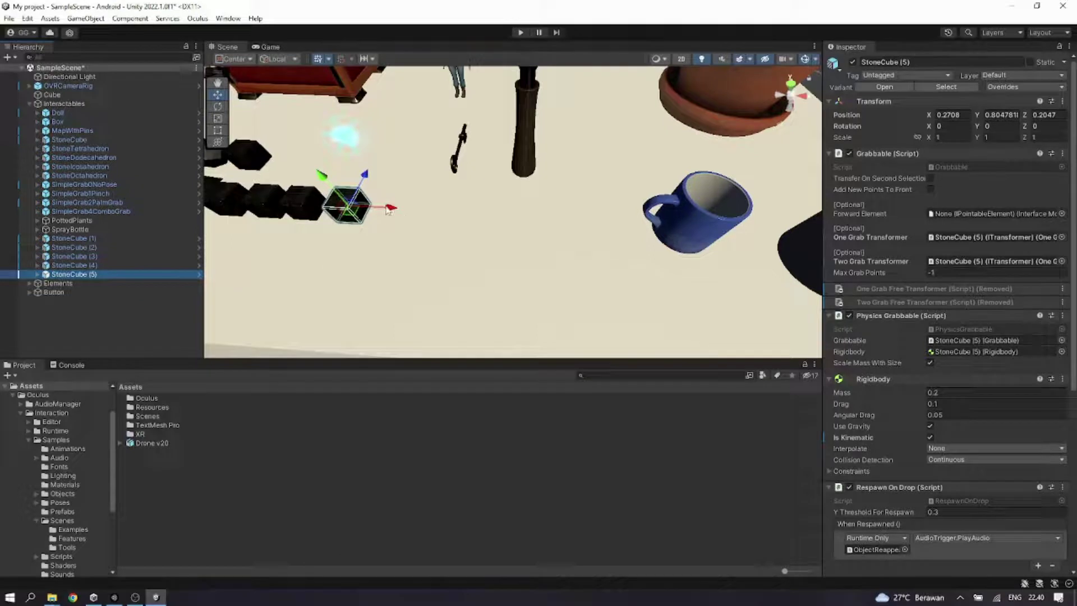
drag(390, 208, 487, 266)
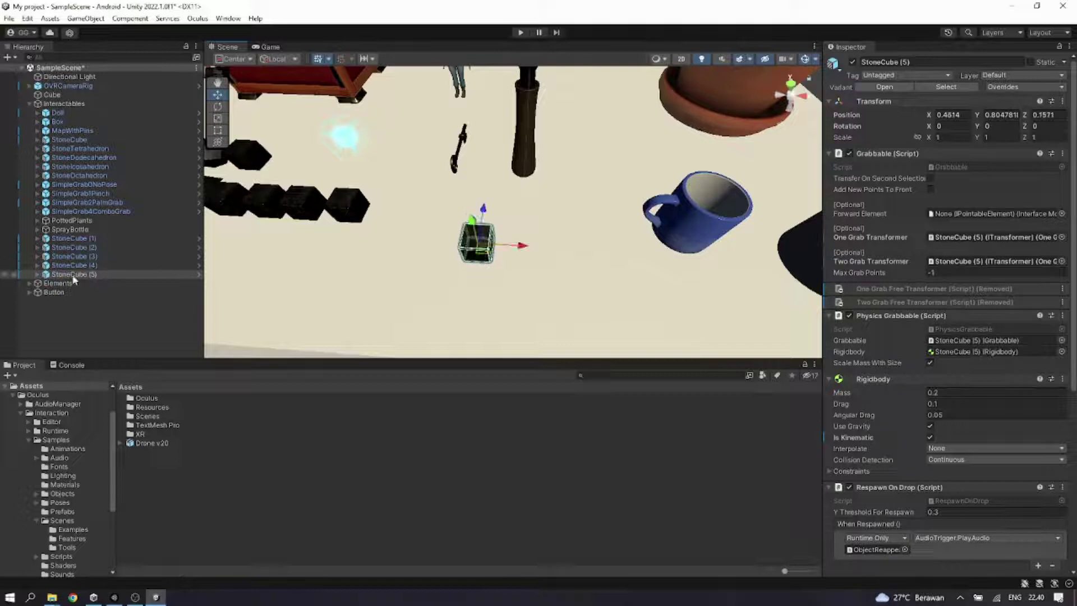
Step: Add the Drone v20 model as a child of the Visuals object inside StoneCube (5)
click(38, 276)
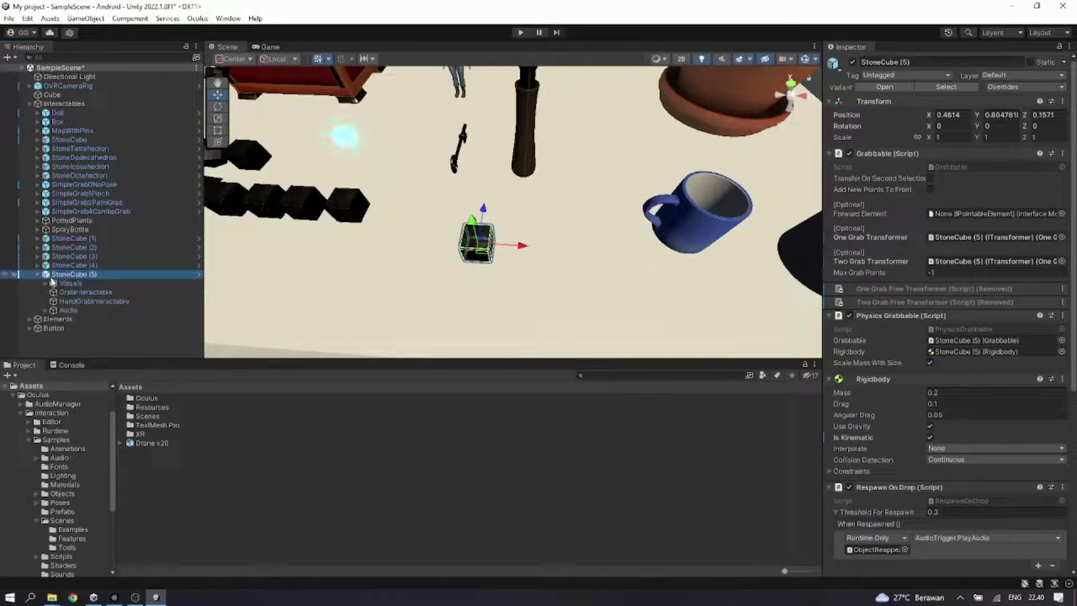
click(45, 283)
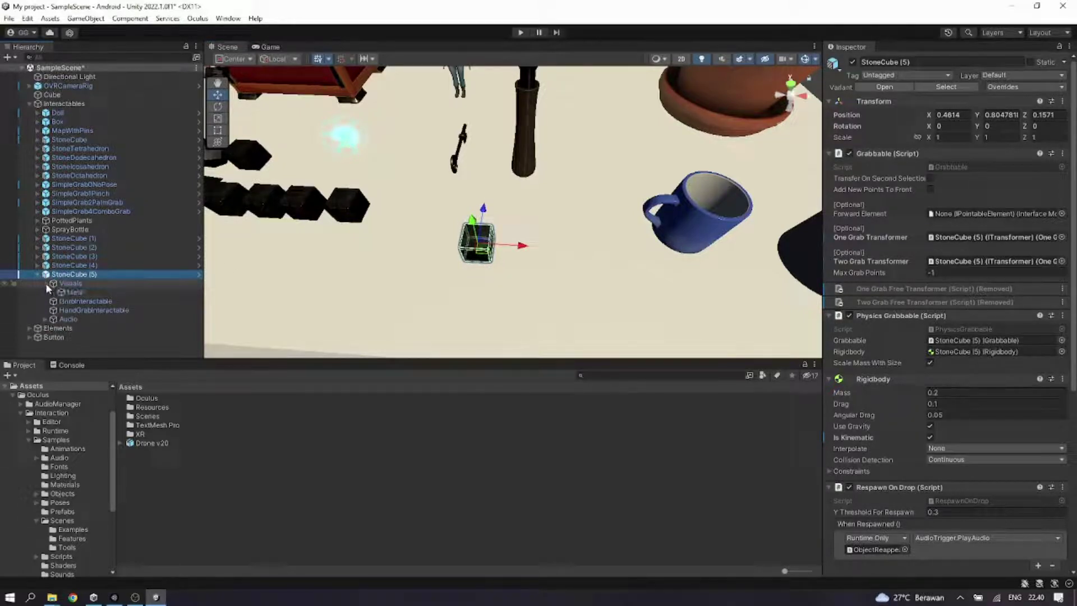
click(89, 285)
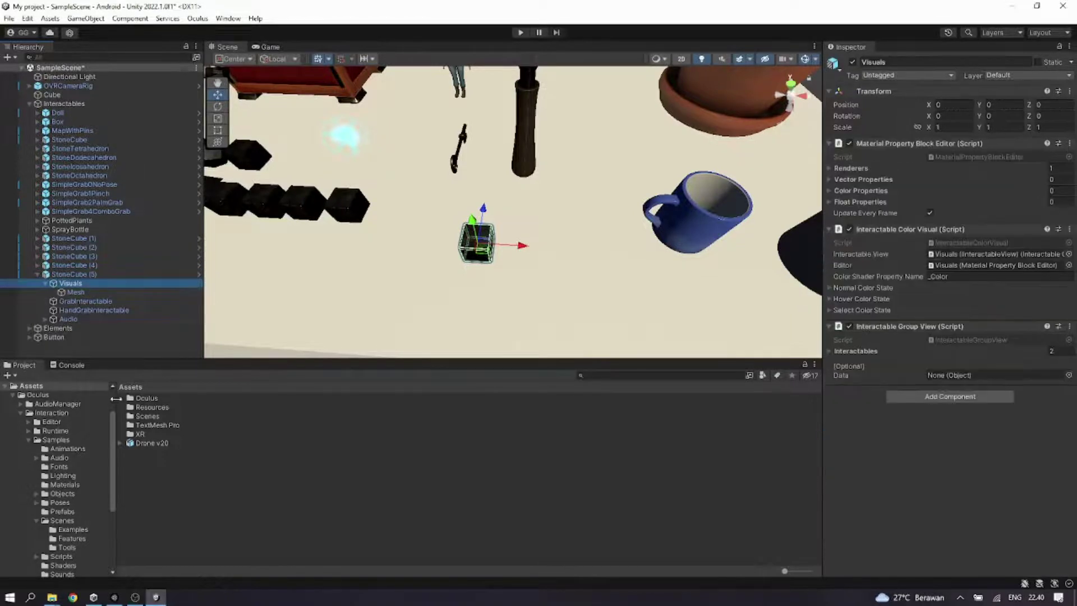
click(150, 445)
drag(138, 346, 128, 284)
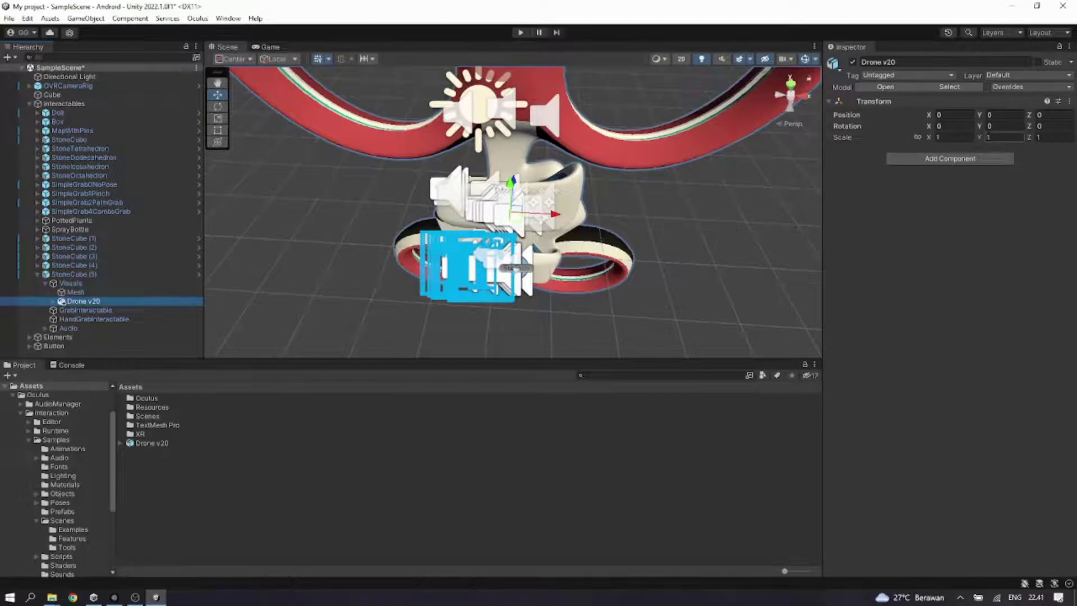
Step: Set the X rotation of Drone v20 to -90
click(953, 127)
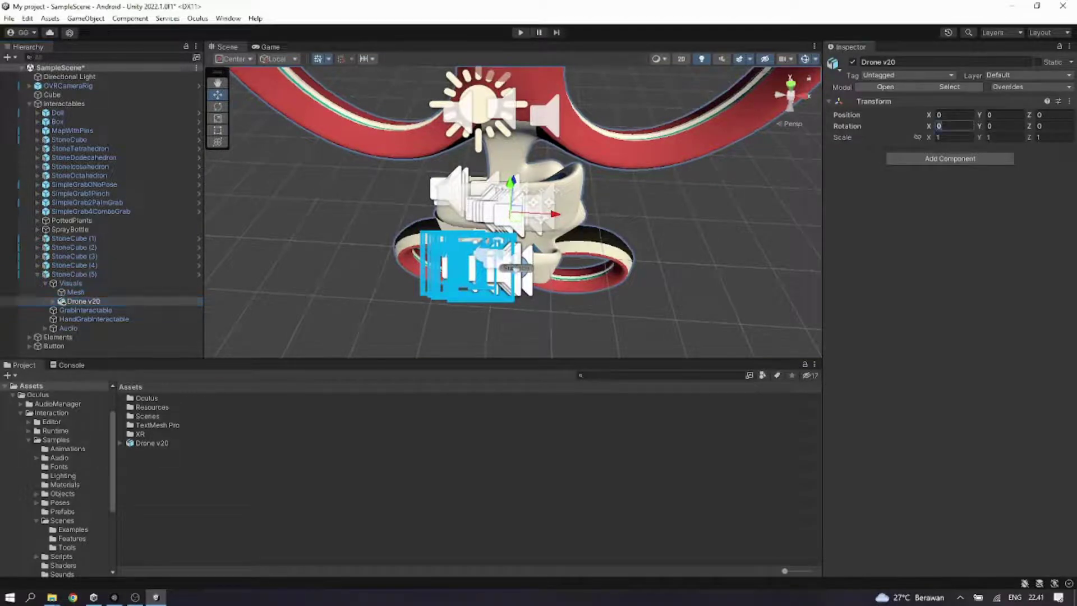
text(90)
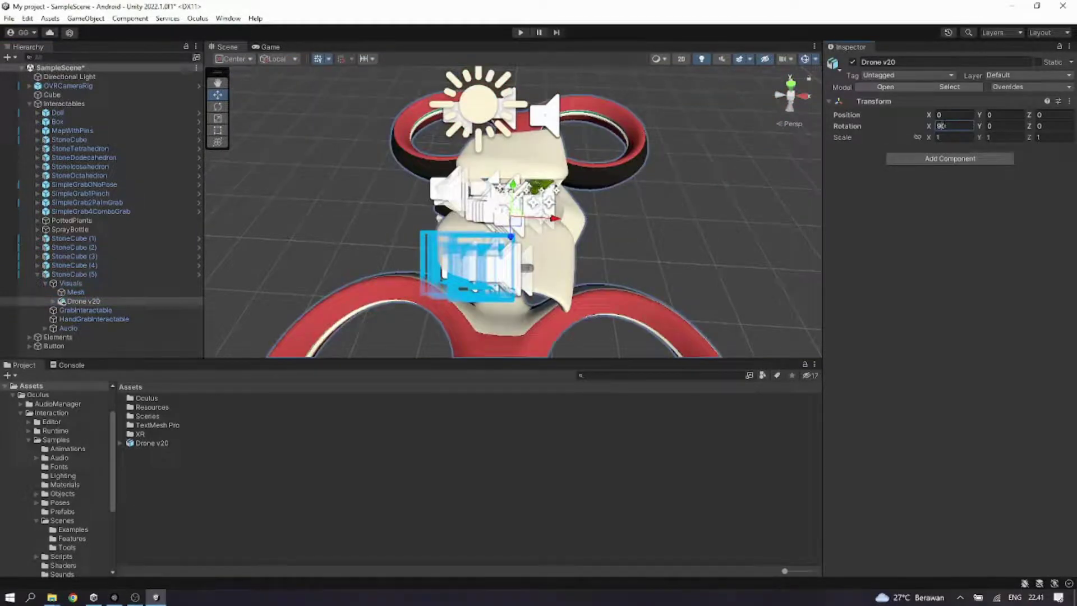
key(Return)
text(-90)
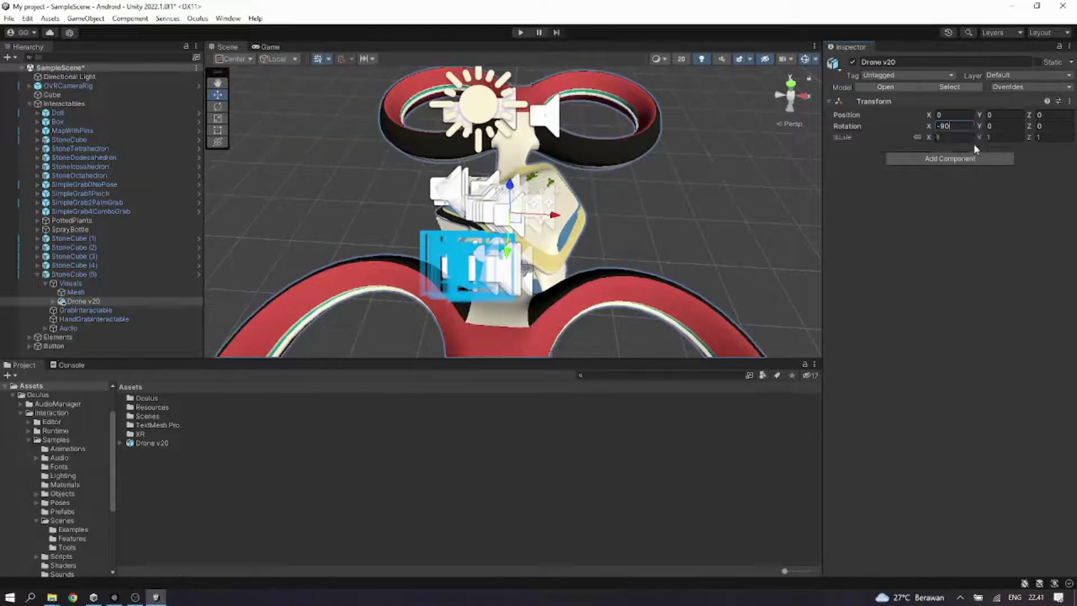
Step: Set the scale of Drone v20 to 0.01 on the X, Y and Z axes
click(956, 137)
text(0.)
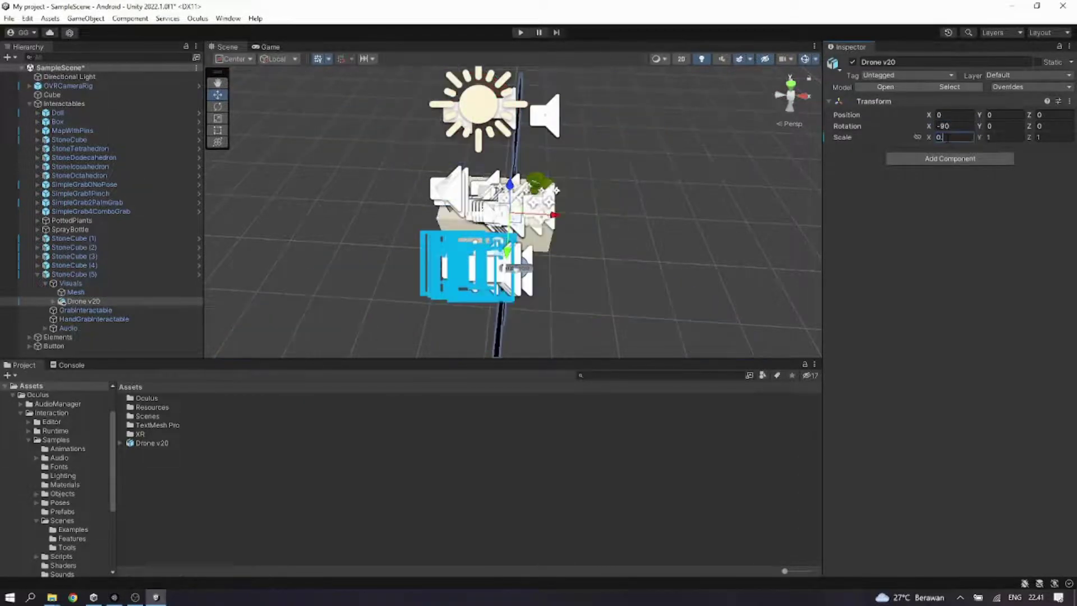
text(01)
key(Tab)
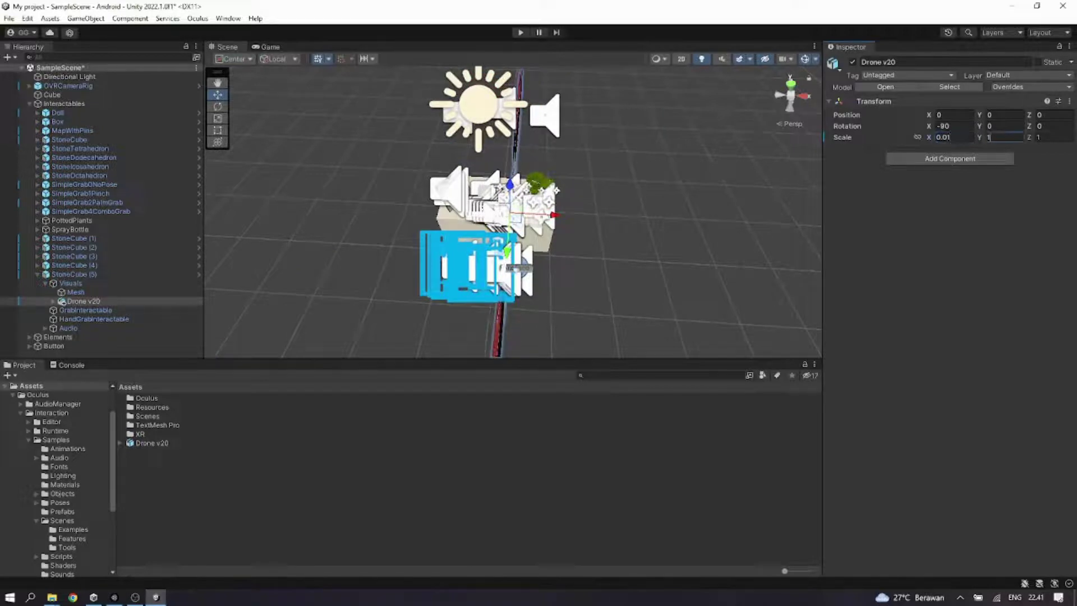
text(0)
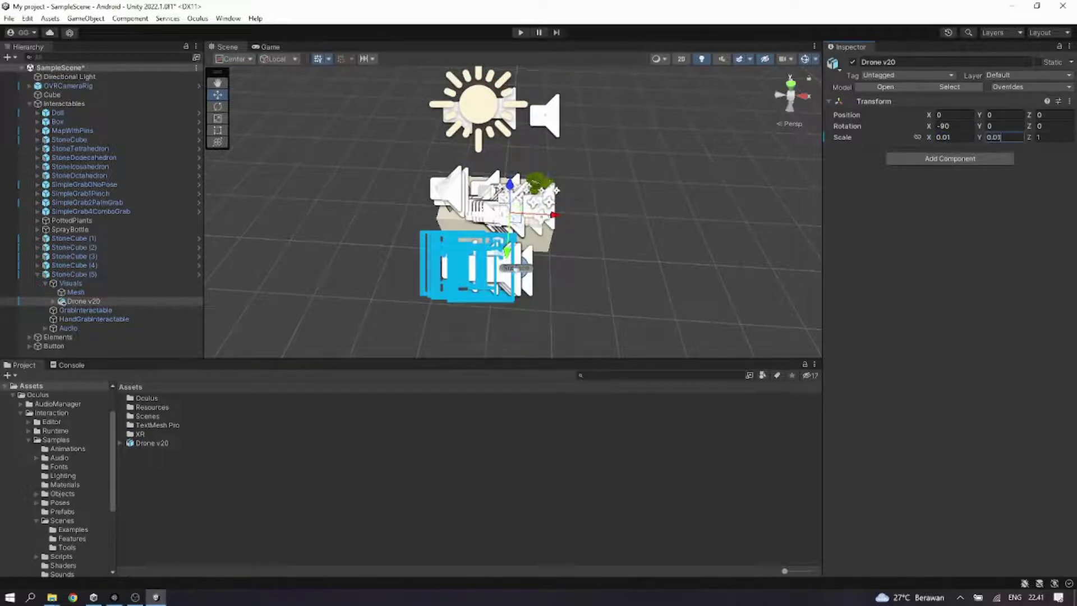
key(Tab)
text(0)
Step: Scale the Mesh object in StoneCube (5)'s Visuals to about X 1.80, Y 0.53, Z 2.58 to enclose the drone
scroll(583, 192, up, 15)
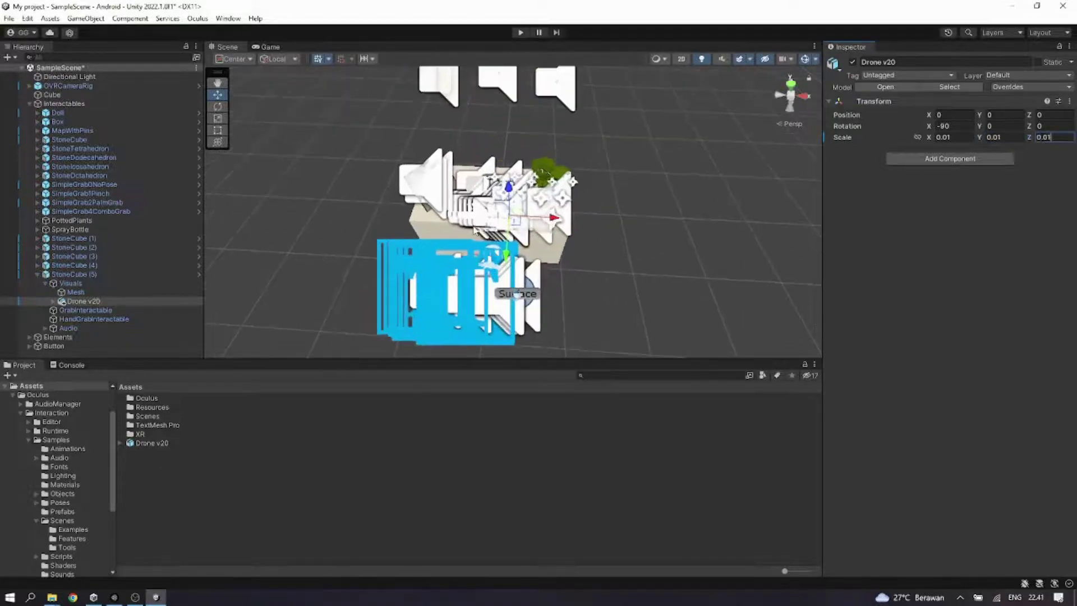
right_drag(477, 230, 536, 180)
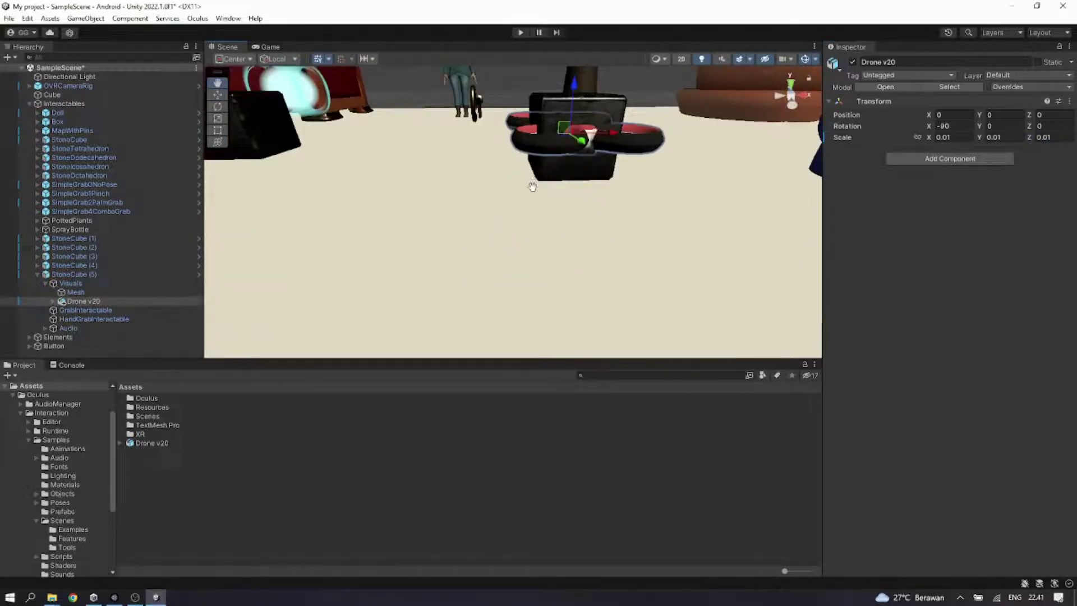
middle_drag(533, 186, 533, 199)
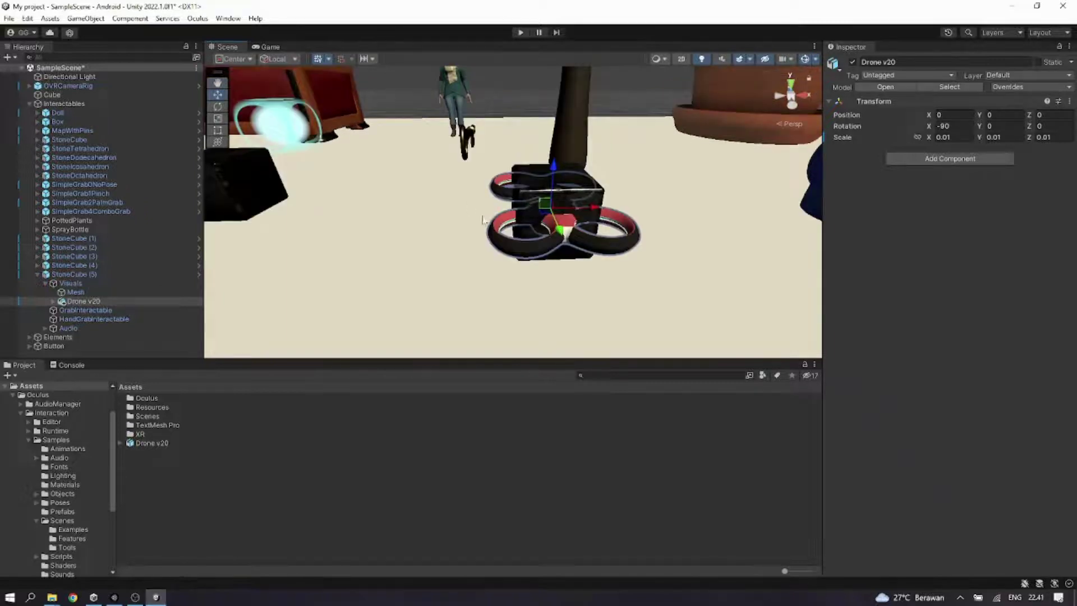
click(135, 292)
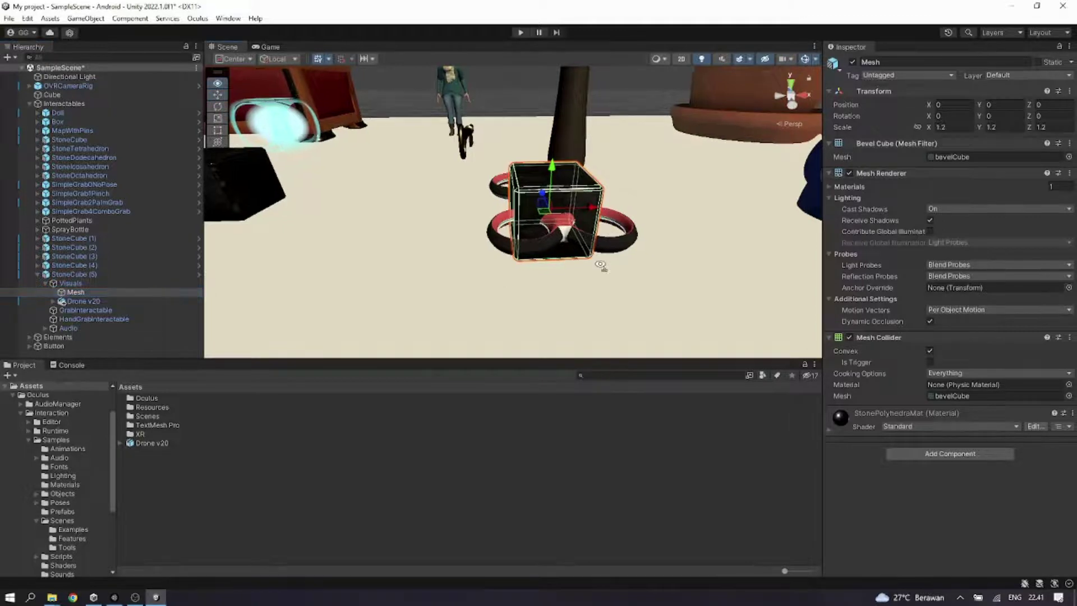
middle_drag(661, 284, 489, 229)
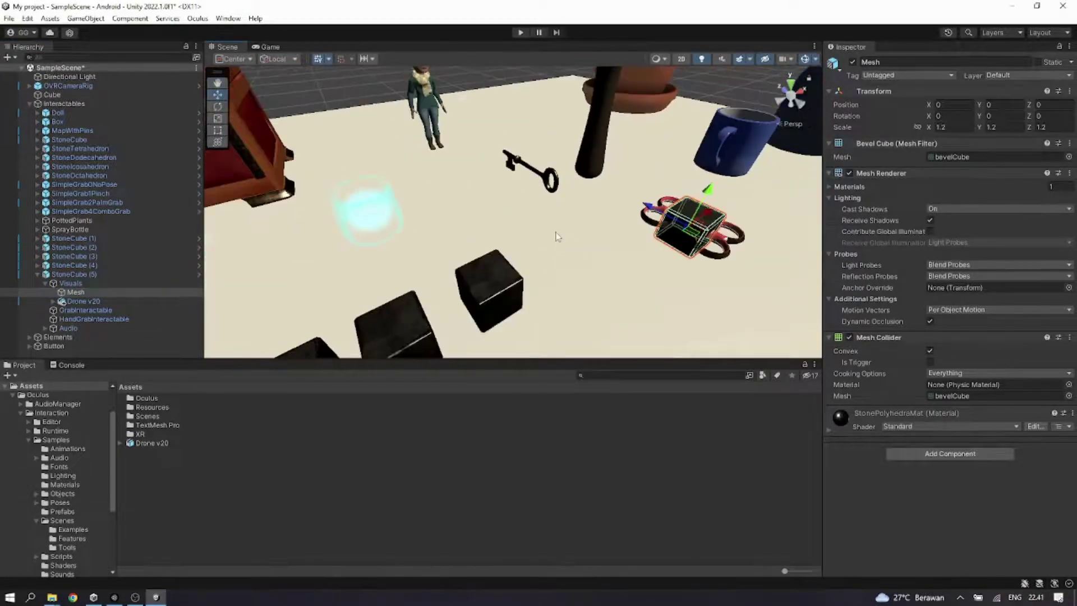
scroll(626, 233, up, 6)
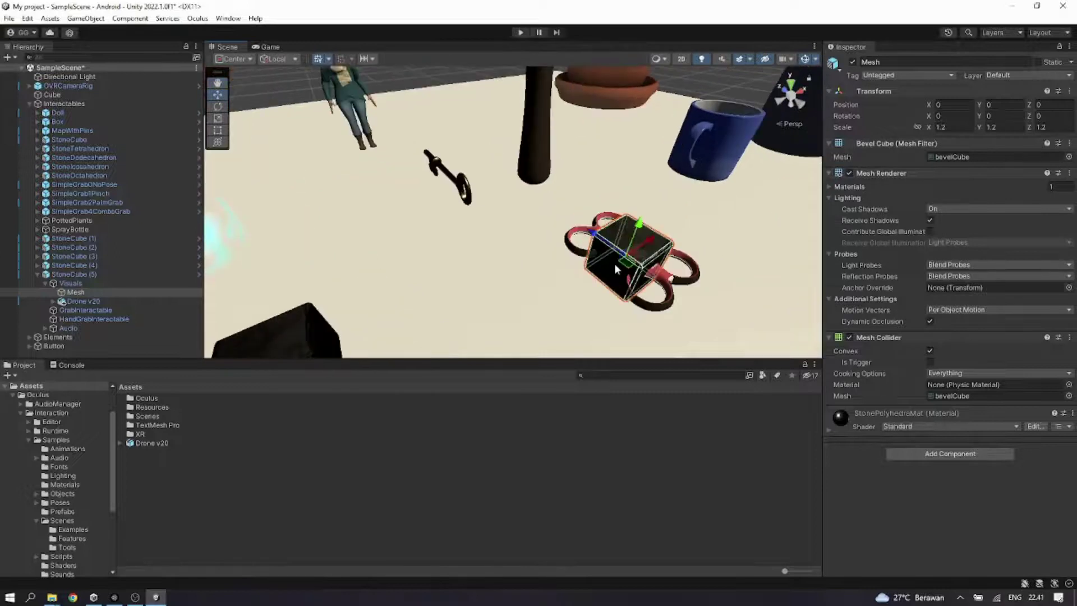
key(f)
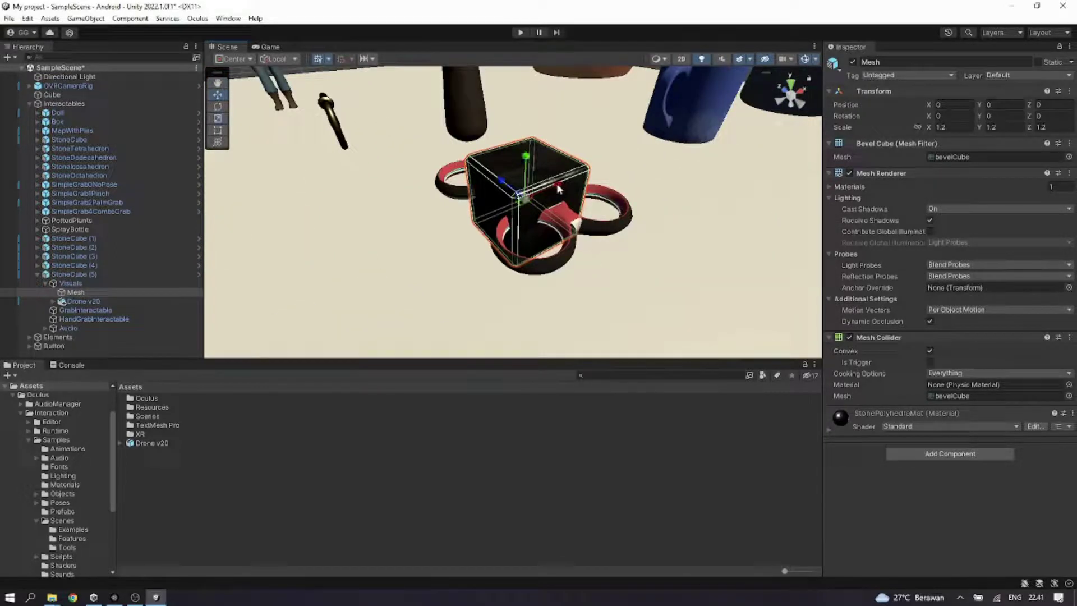
drag(562, 185, 712, 247)
key(r)
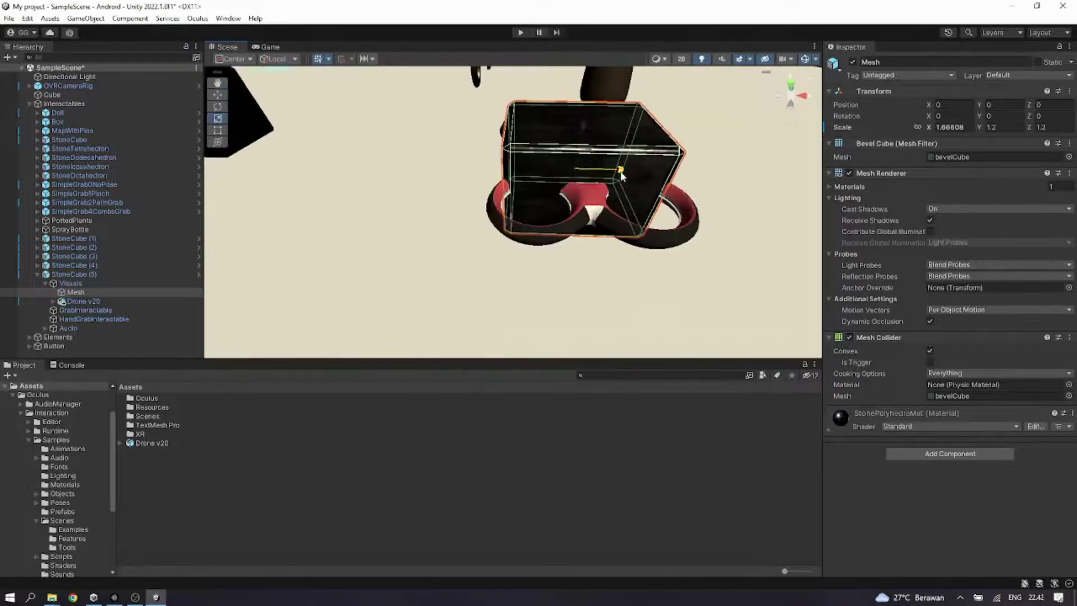
drag(622, 171, 624, 175)
drag(568, 154, 584, 126)
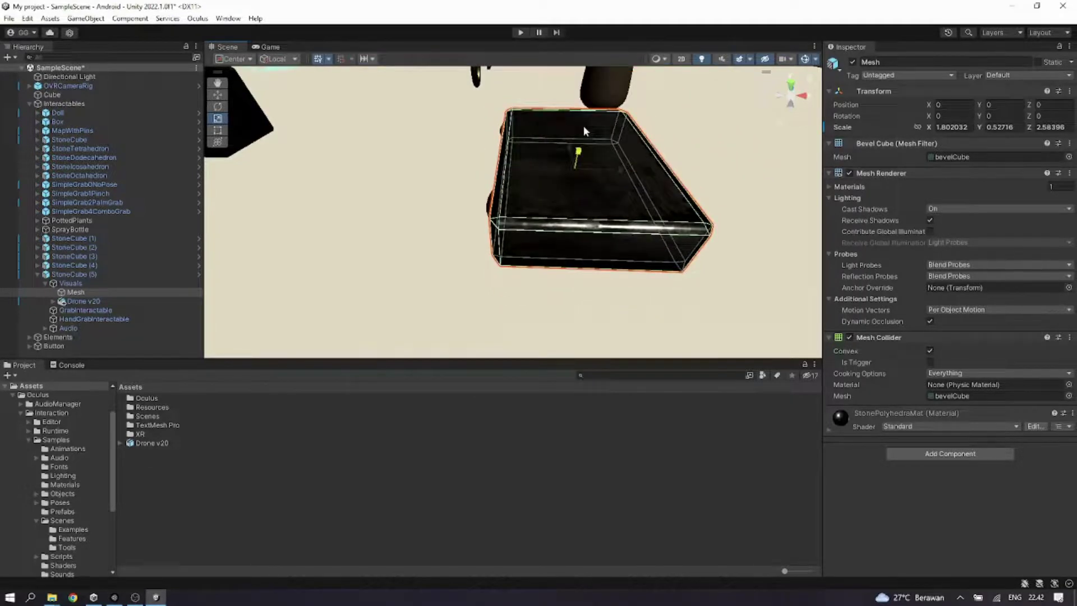
Step: Scale the Visuals object of StoneCube (5) slightly along X to about 1.02
middle_drag(546, 193, 566, 230)
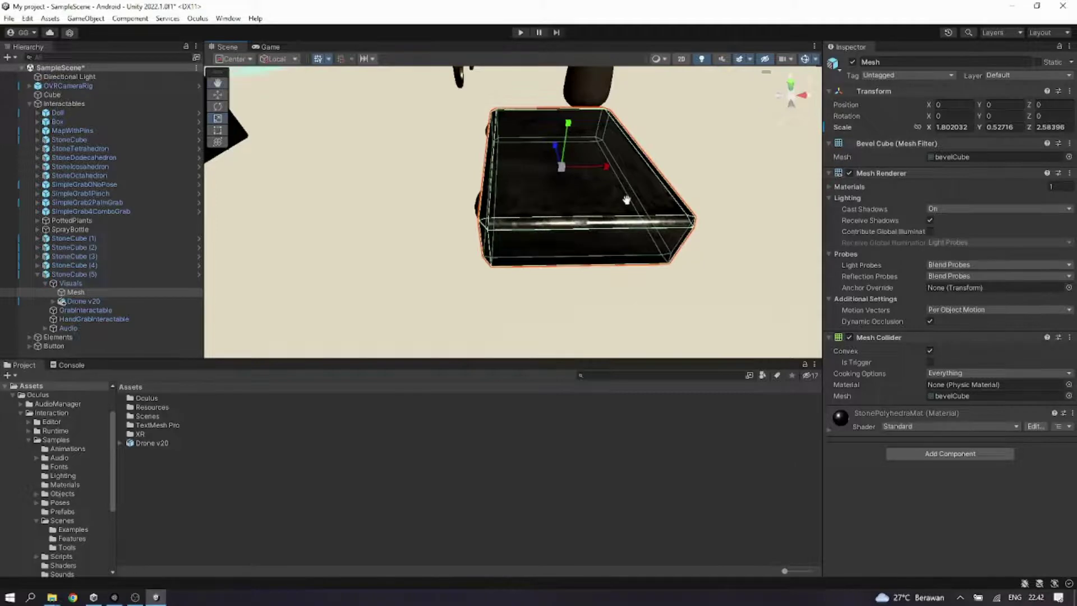
middle_drag(628, 199, 596, 213)
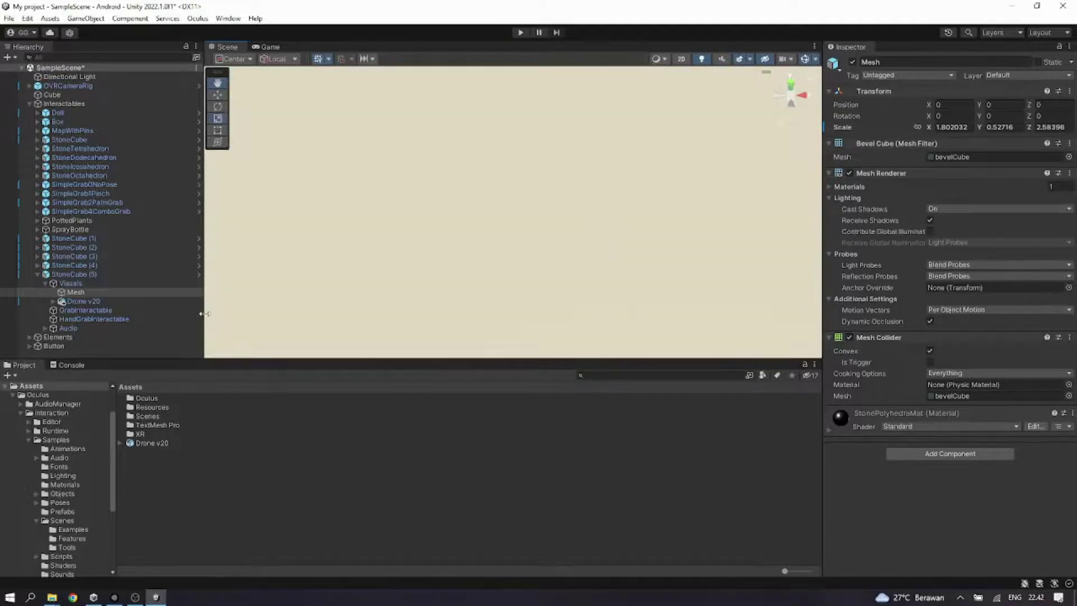
double_click(160, 283)
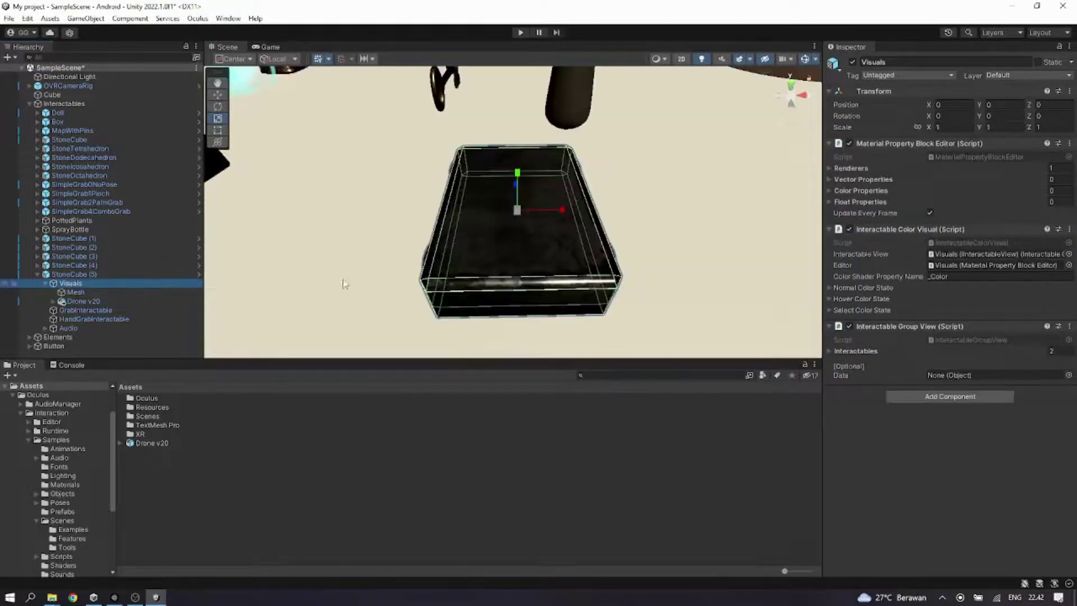
alt+drag(565, 234, 484, 241)
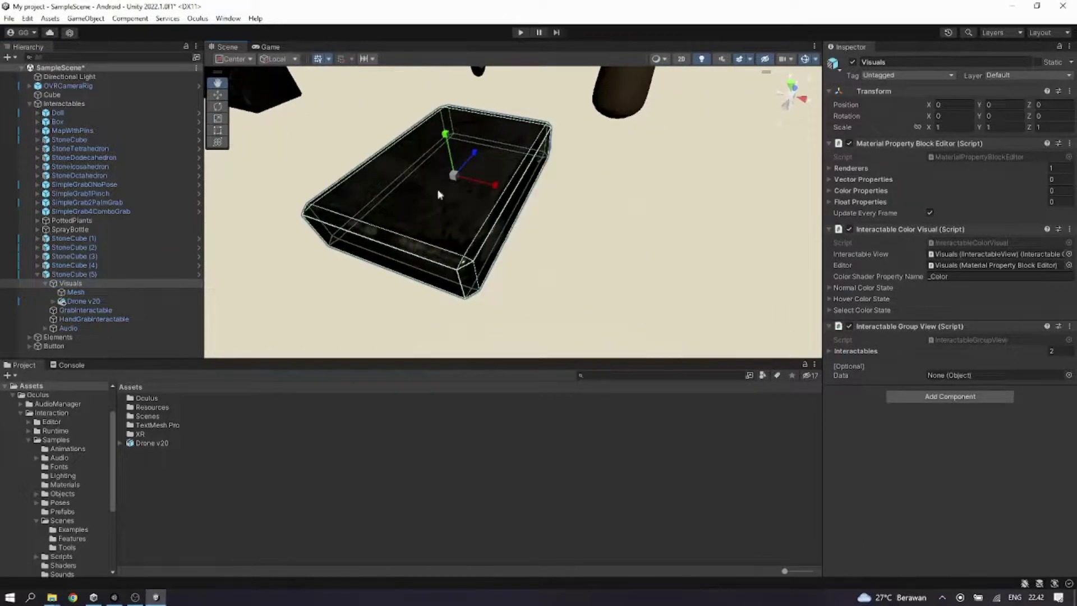
drag(501, 189, 500, 190)
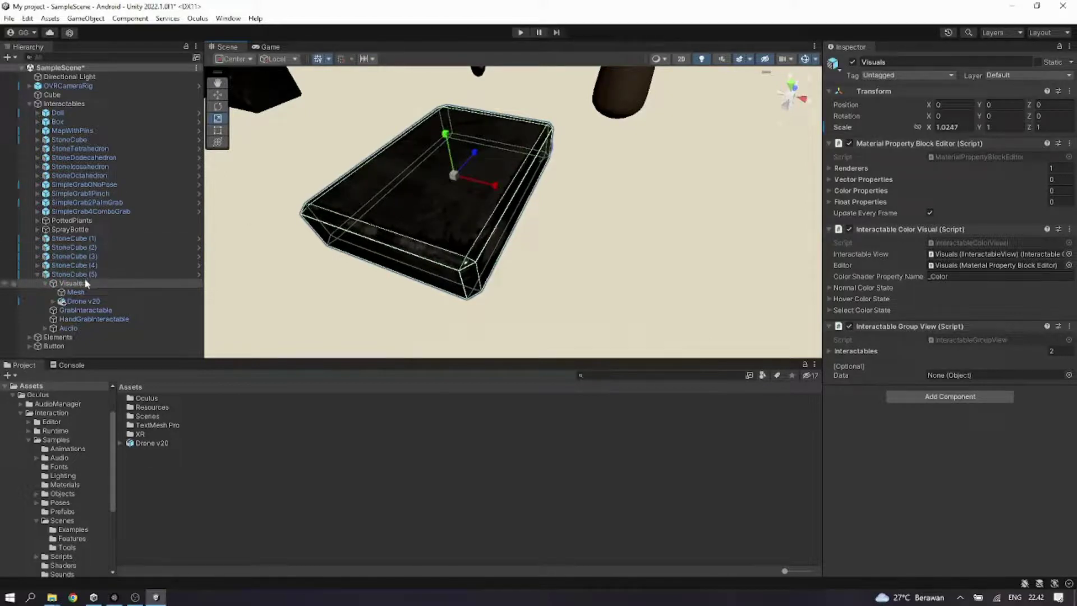
Step: Disable the Mesh Renderer on the Mesh object inside StoneCube (5)'s Visuals and collapse StoneCube (5) in the hierarchy
click(87, 292)
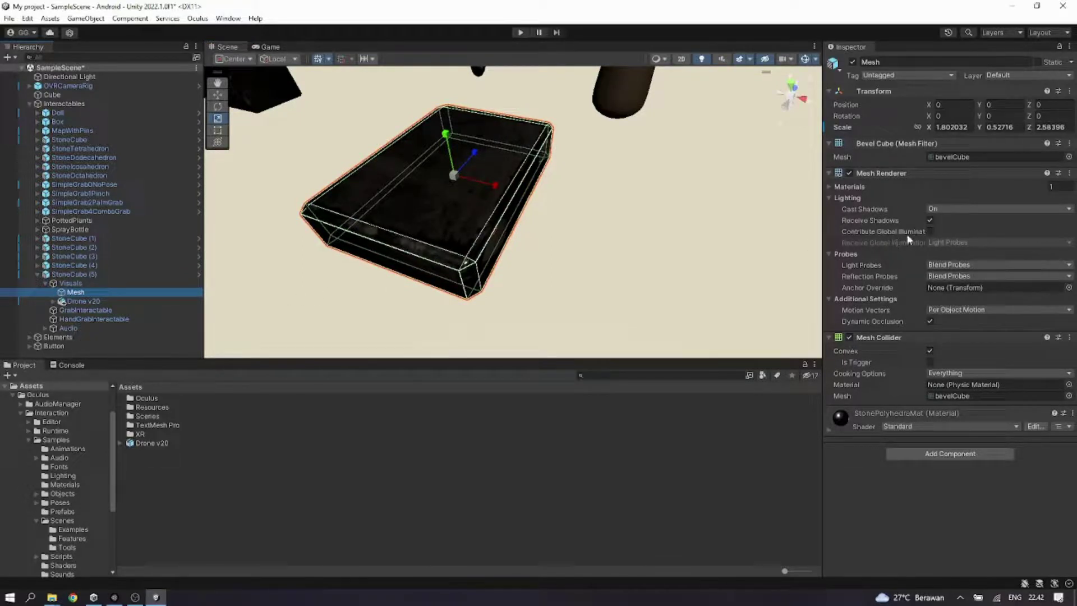
click(850, 172)
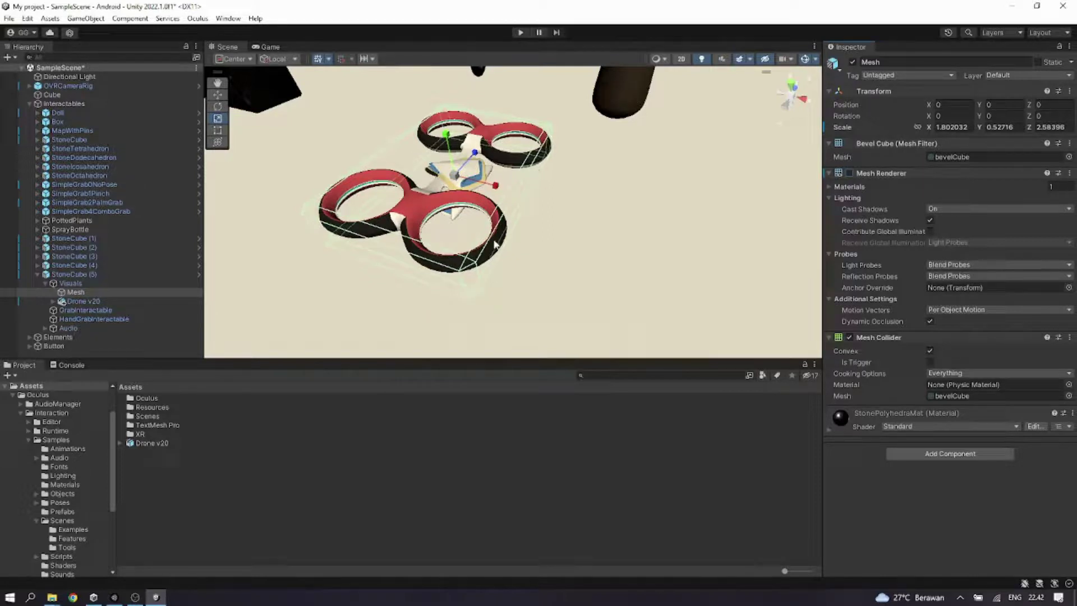
click(37, 274)
scroll(541, 247, down, 5)
scroll(540, 247, up, 10)
Step: Build the Android app with SampleScene as an apk named "test interaction 1" in the build folder on drive D
click(9, 17)
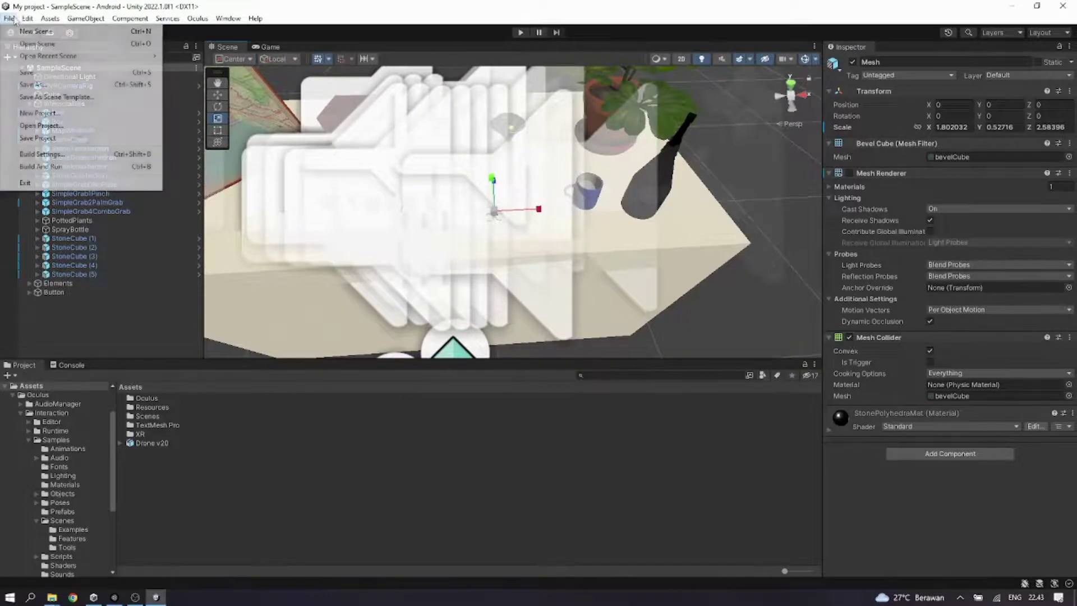
click(42, 154)
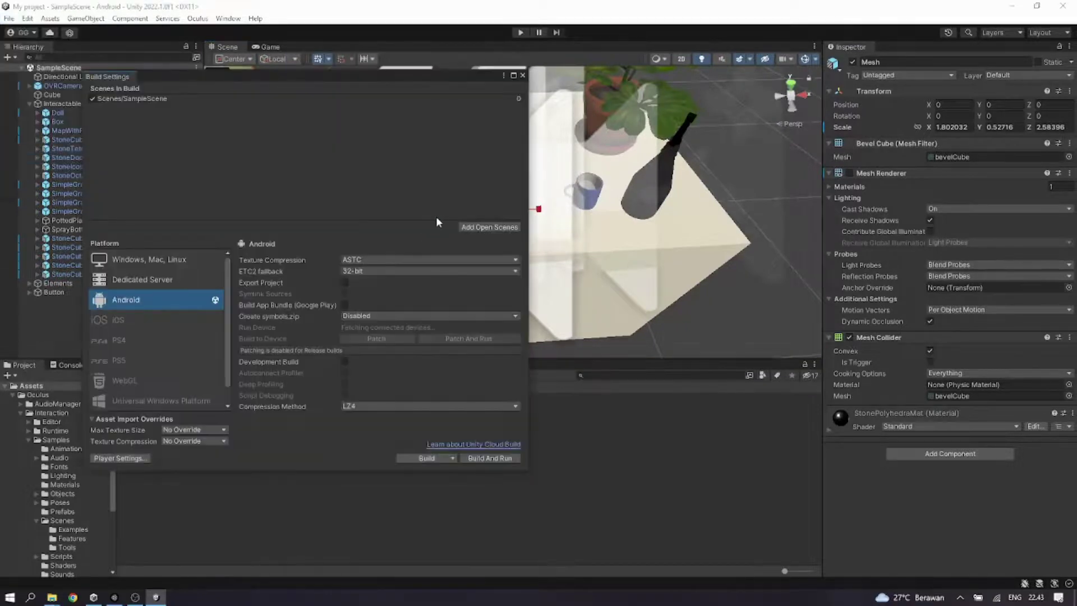
click(416, 456)
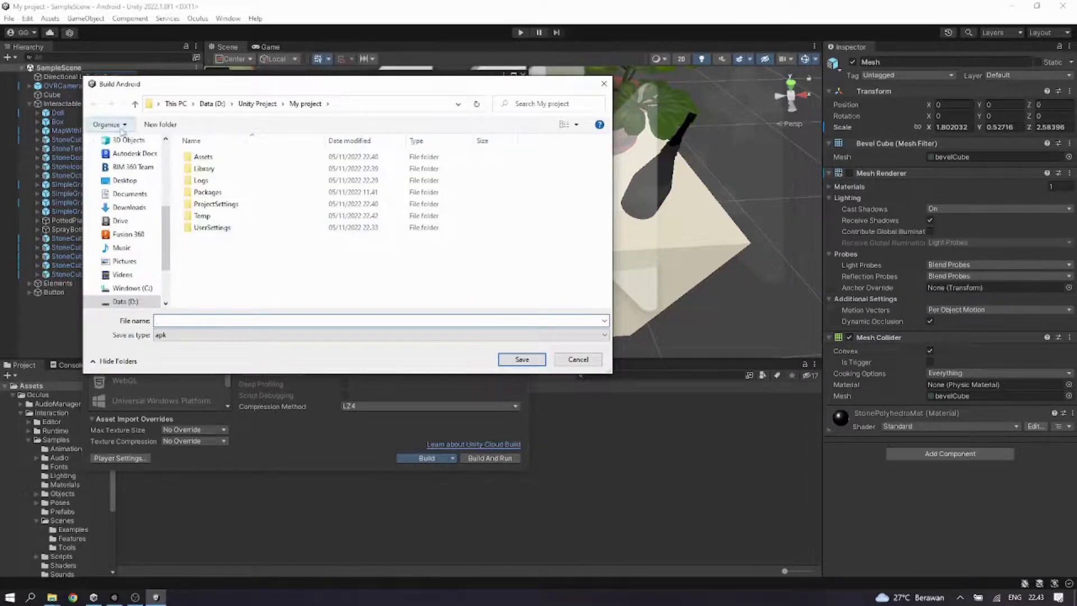
scroll(129, 207, down, 1)
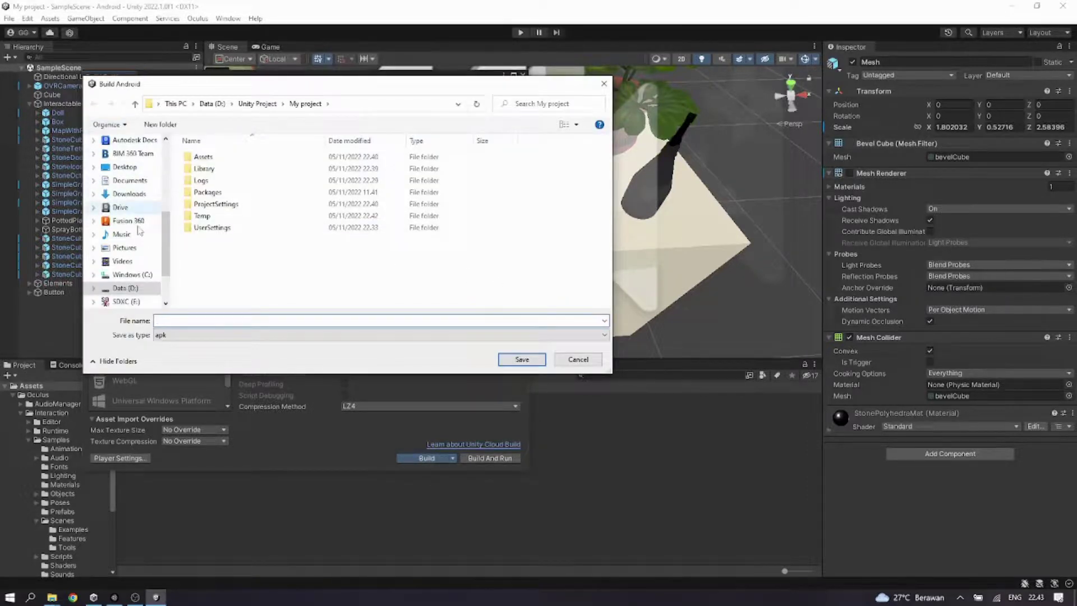
click(126, 287)
double_click(289, 169)
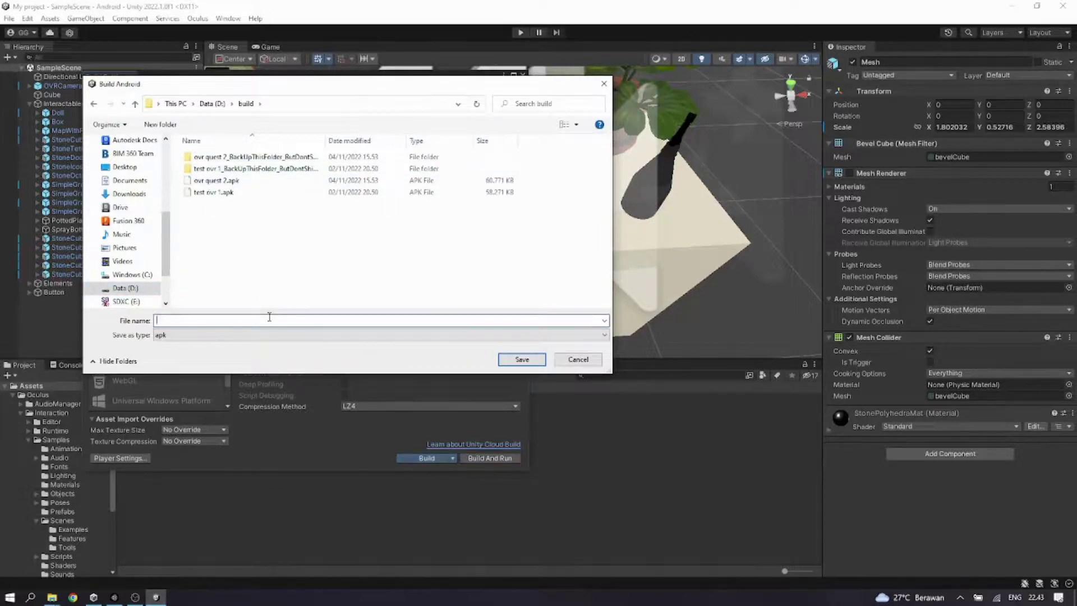
text(test)
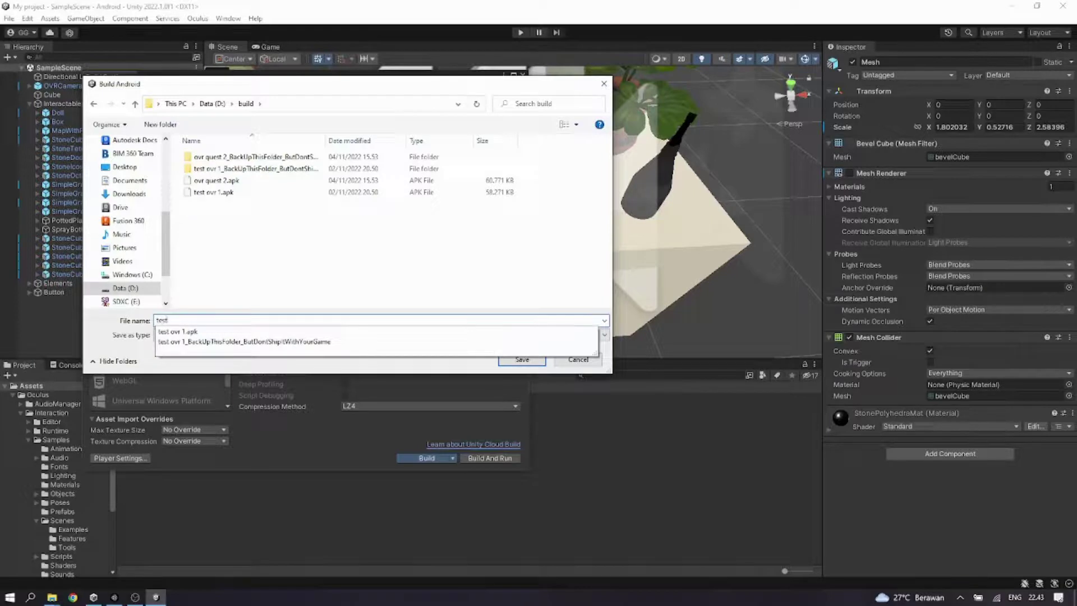
text( interaction 1)
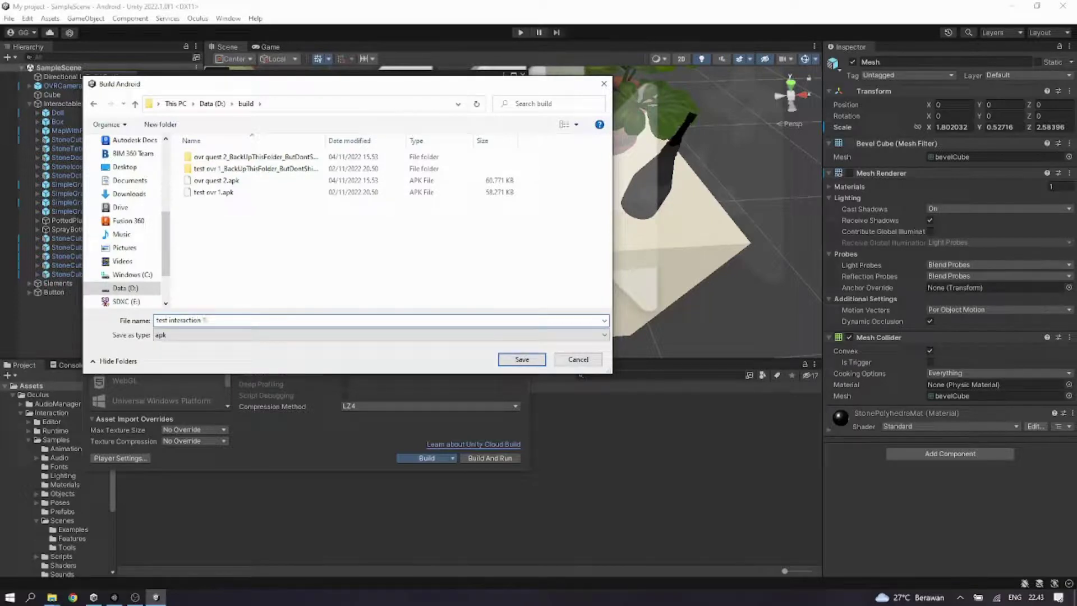
click(520, 362)
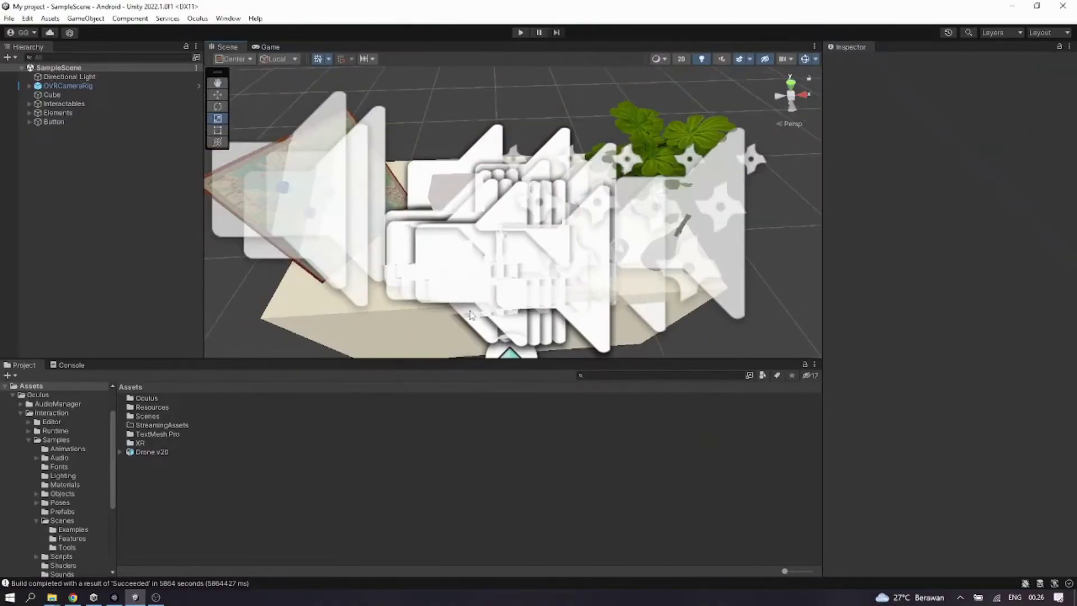
Step: Look over the stone cubes and sample objects on the table, and open the OVRCameraRig object's properties
mouse_move(473, 261)
middle_down()
mouse_move(477, 306)
mouse_move(480, 263)
middle_up()
scroll(476, 305, up, 1)
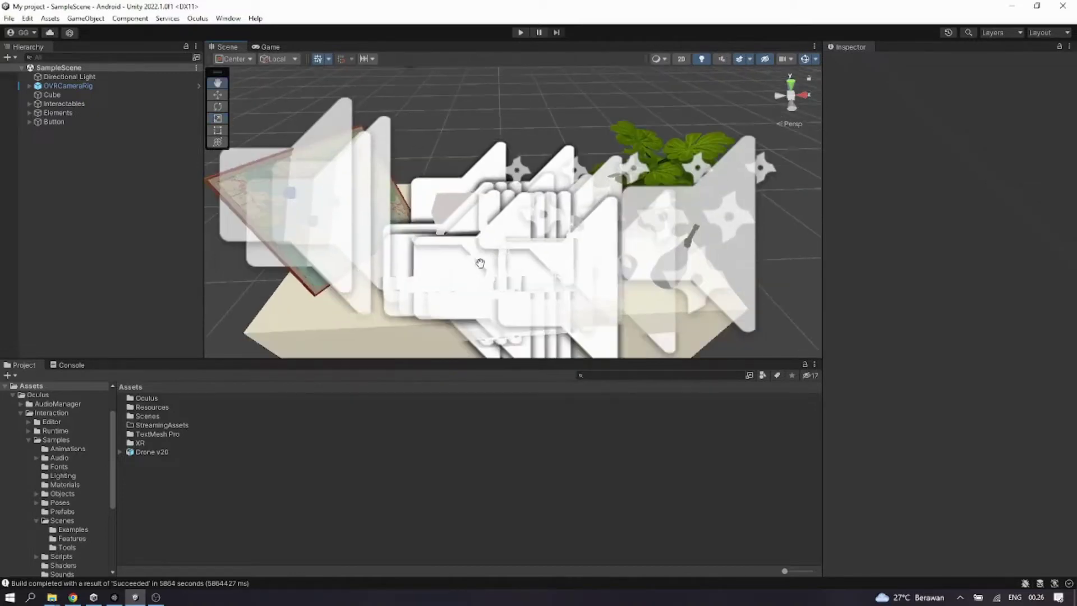
scroll(500, 258, up, 10)
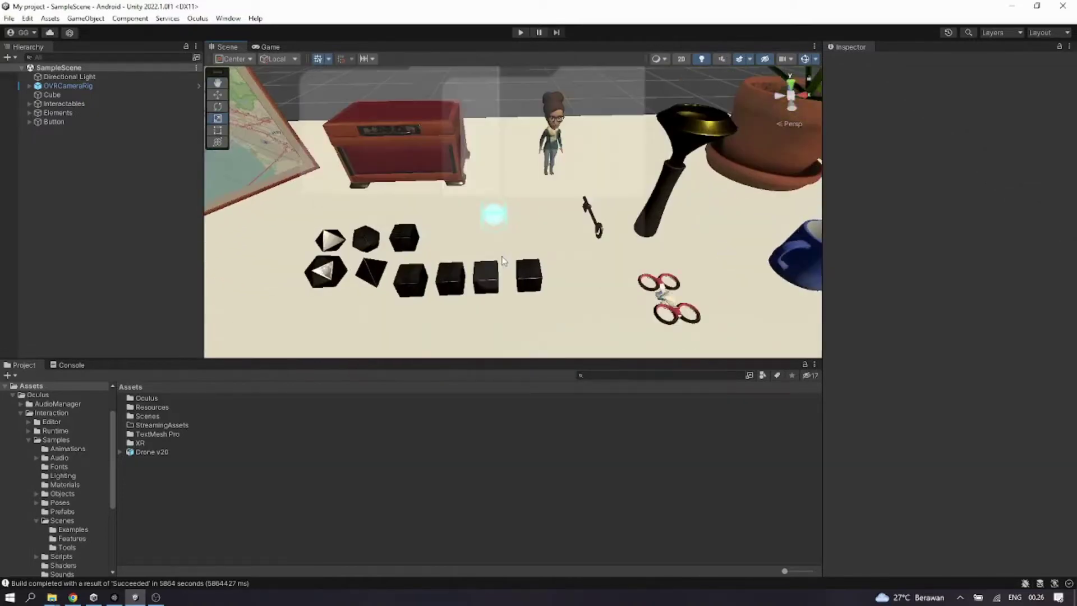
scroll(503, 261, up, 2)
right_drag(523, 248, 404, 258)
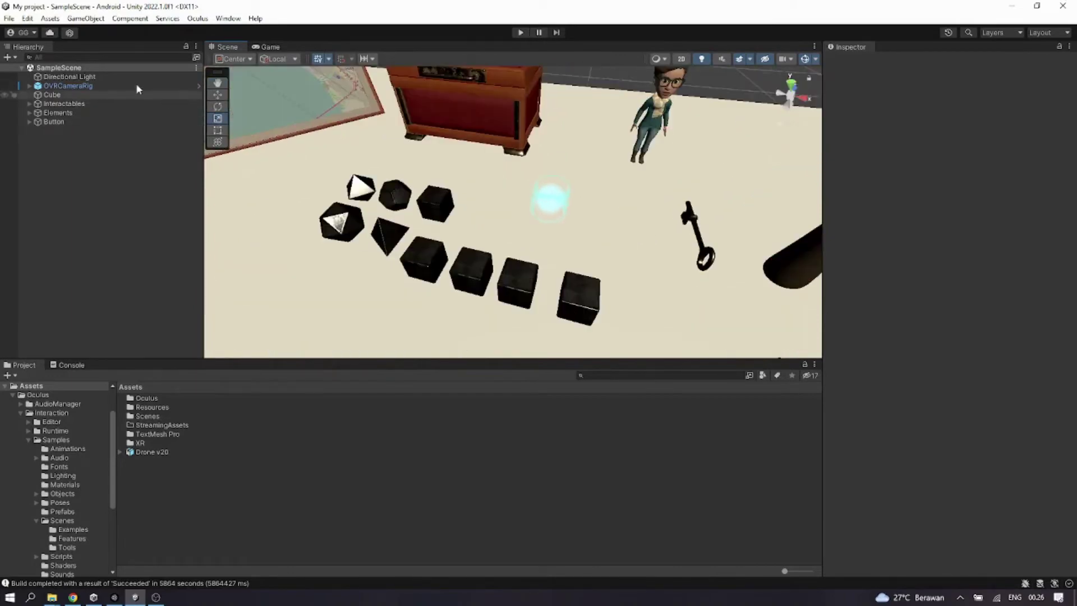
click(135, 85)
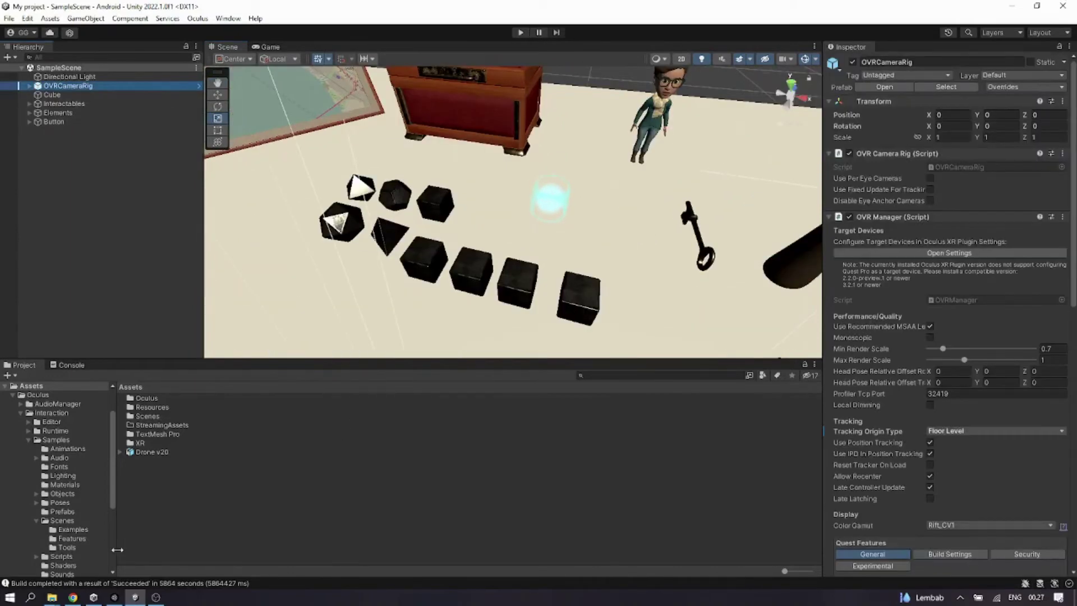